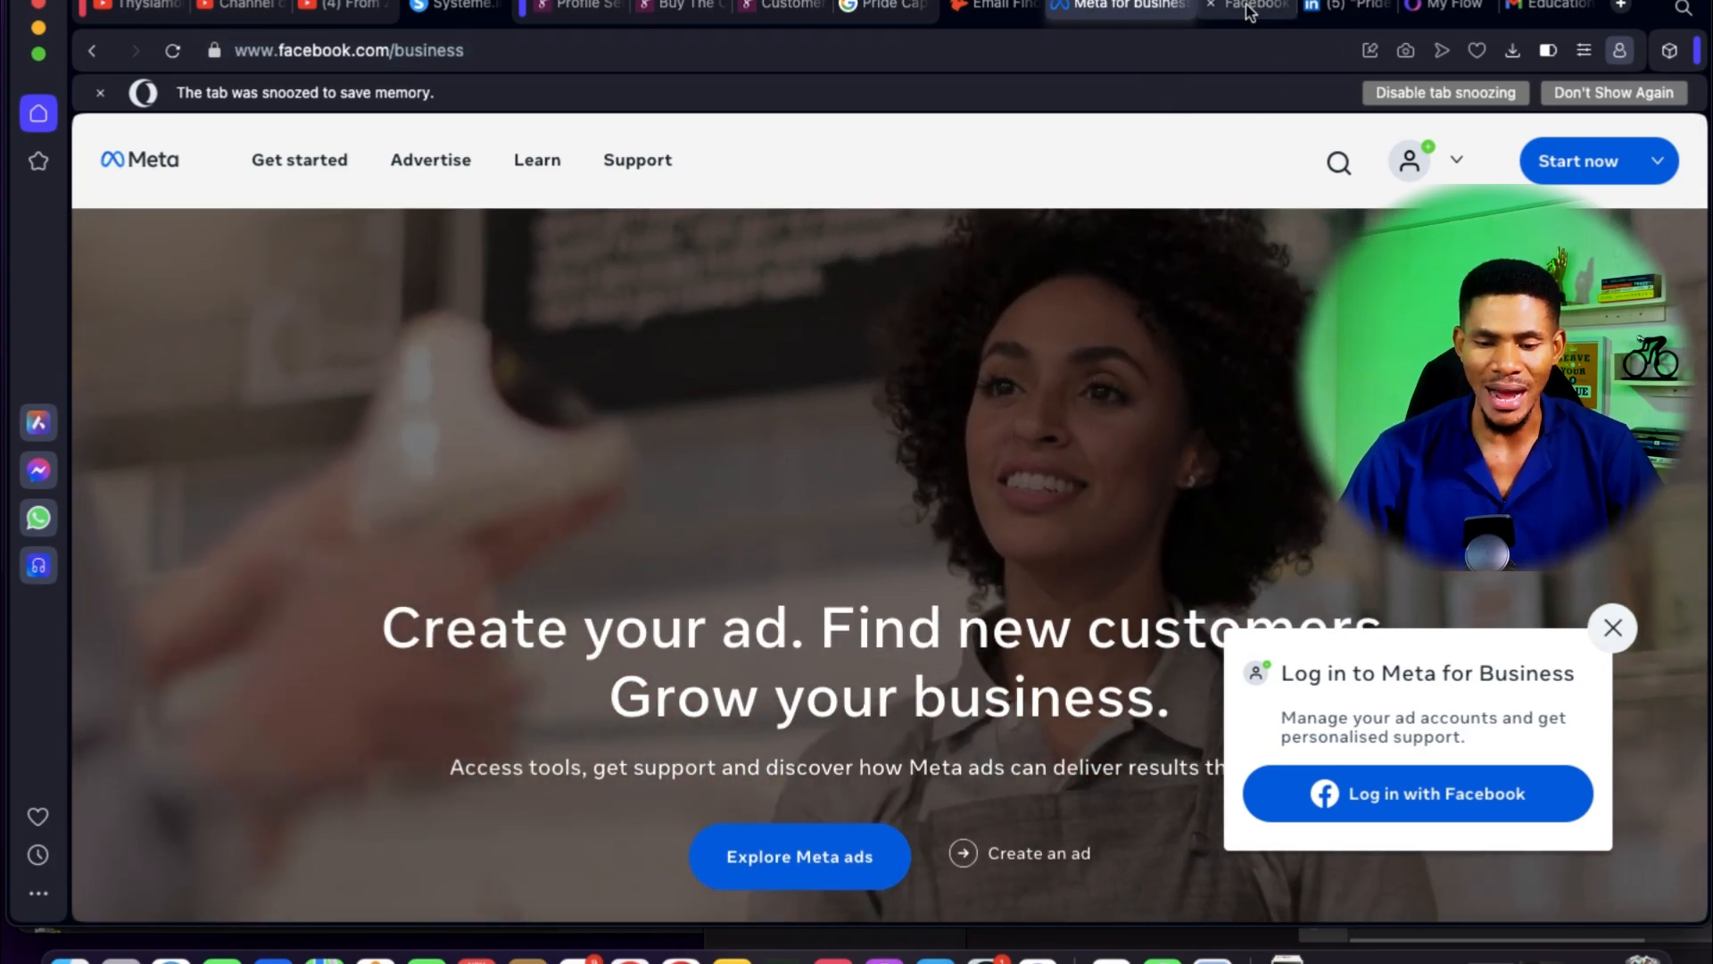
Step: Open the Facebook login page and look over its email and password form
{"action": "left_click", "coordinate": [1245, 7]}
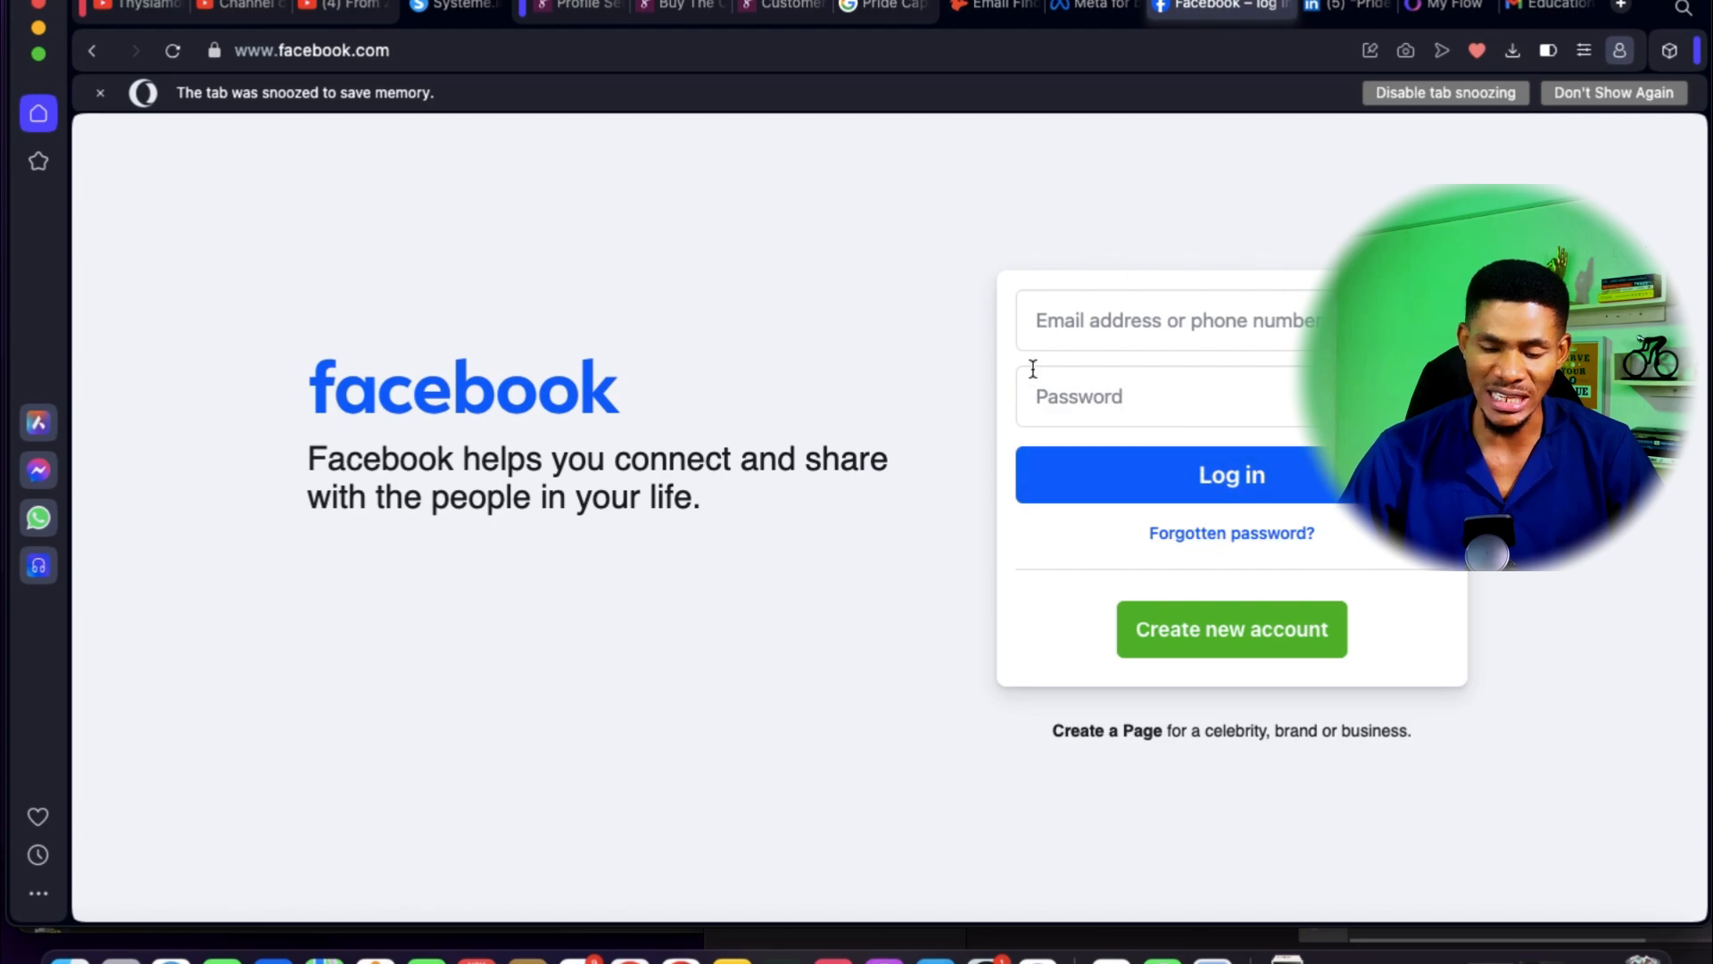
{"action": "left_click", "coordinate": [1093, 294]}
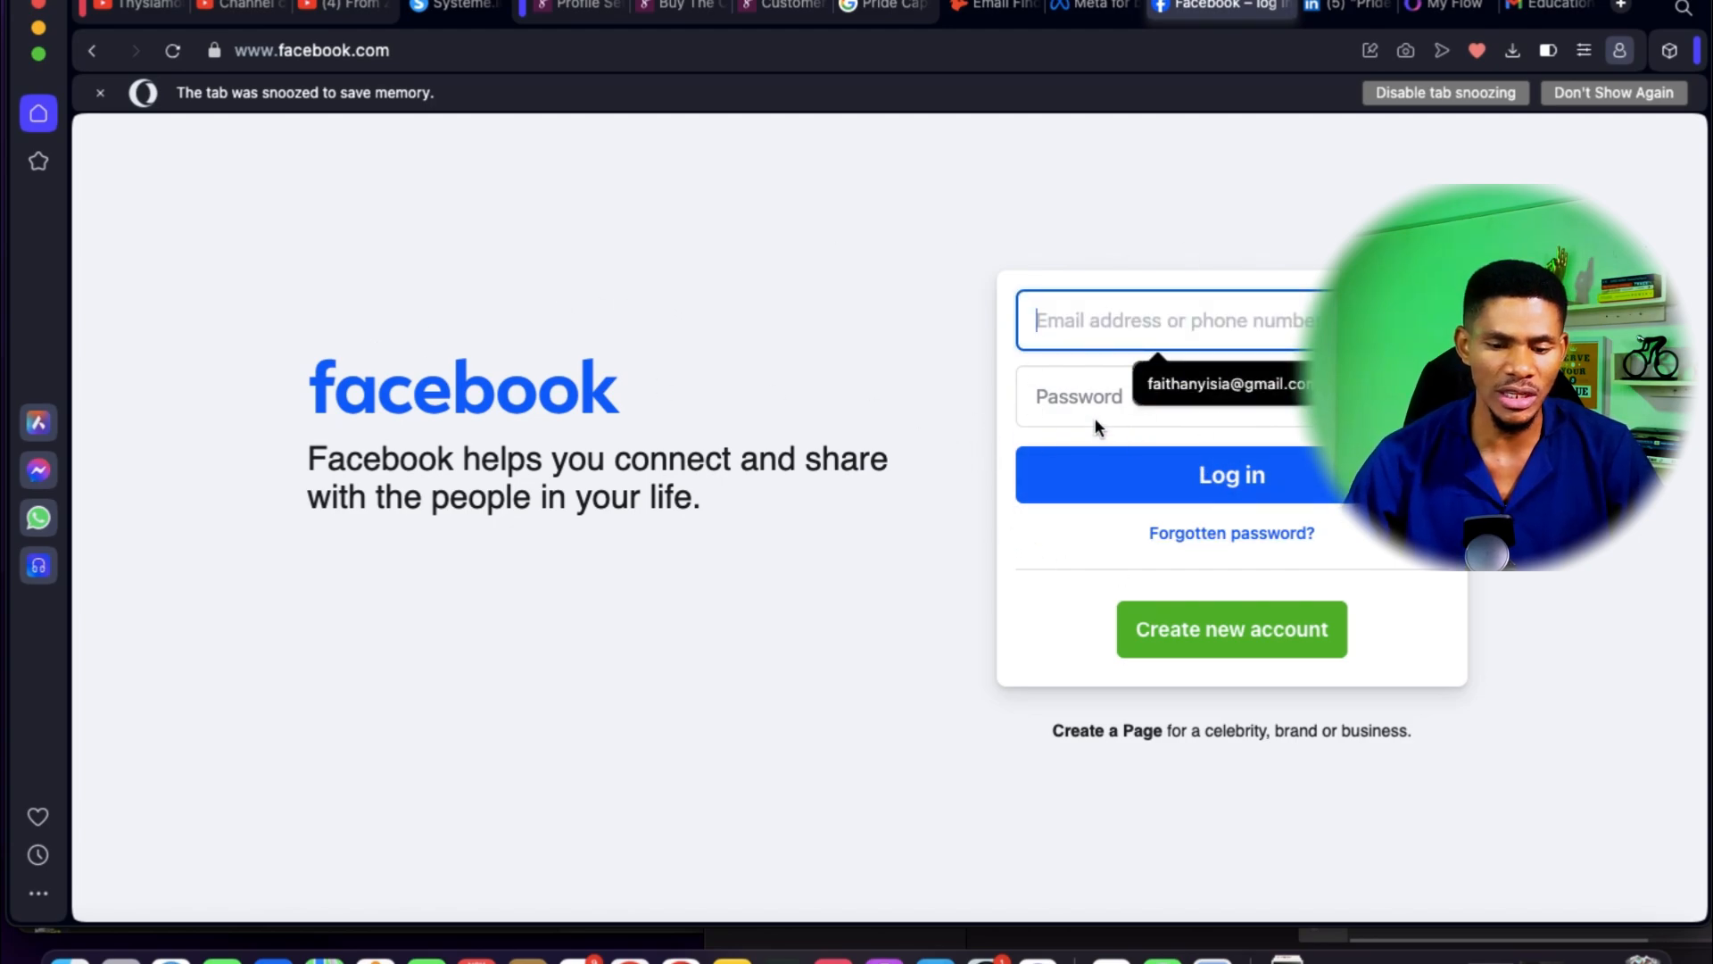
{"action": "left_click", "coordinate": [871, 332]}
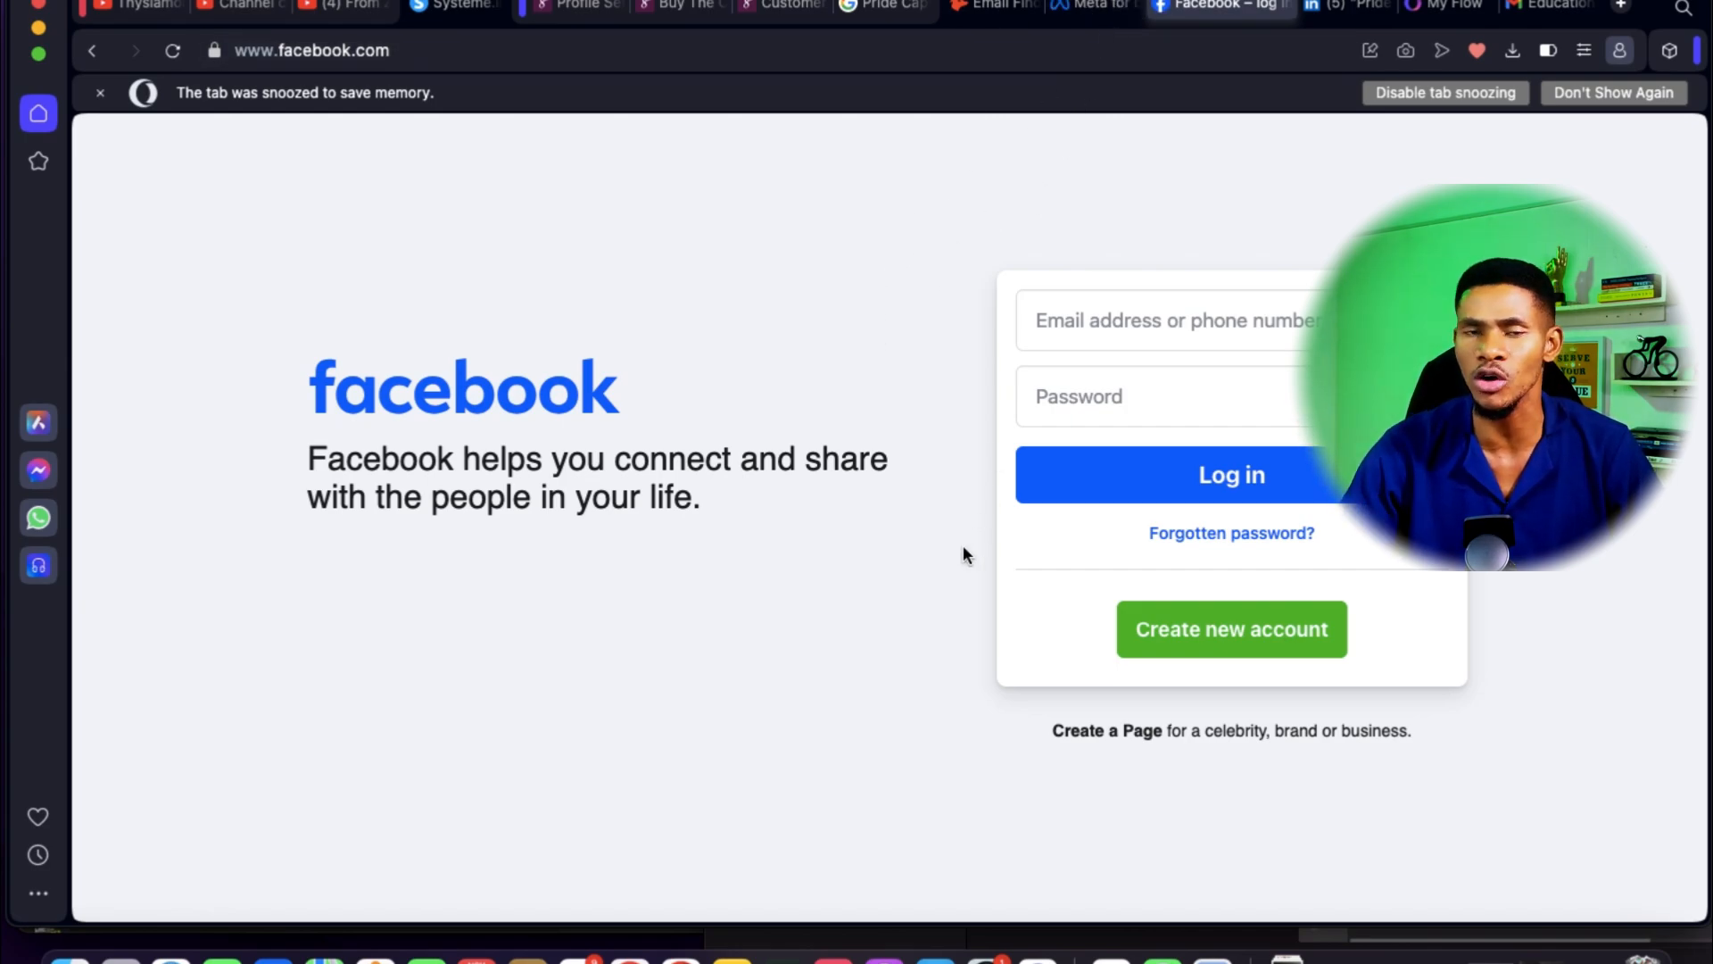
Step: Switch to the logged-in Facebook account in Google Chrome and dismiss the new notification
{"action": "left_click", "coordinate": [630, 958]}
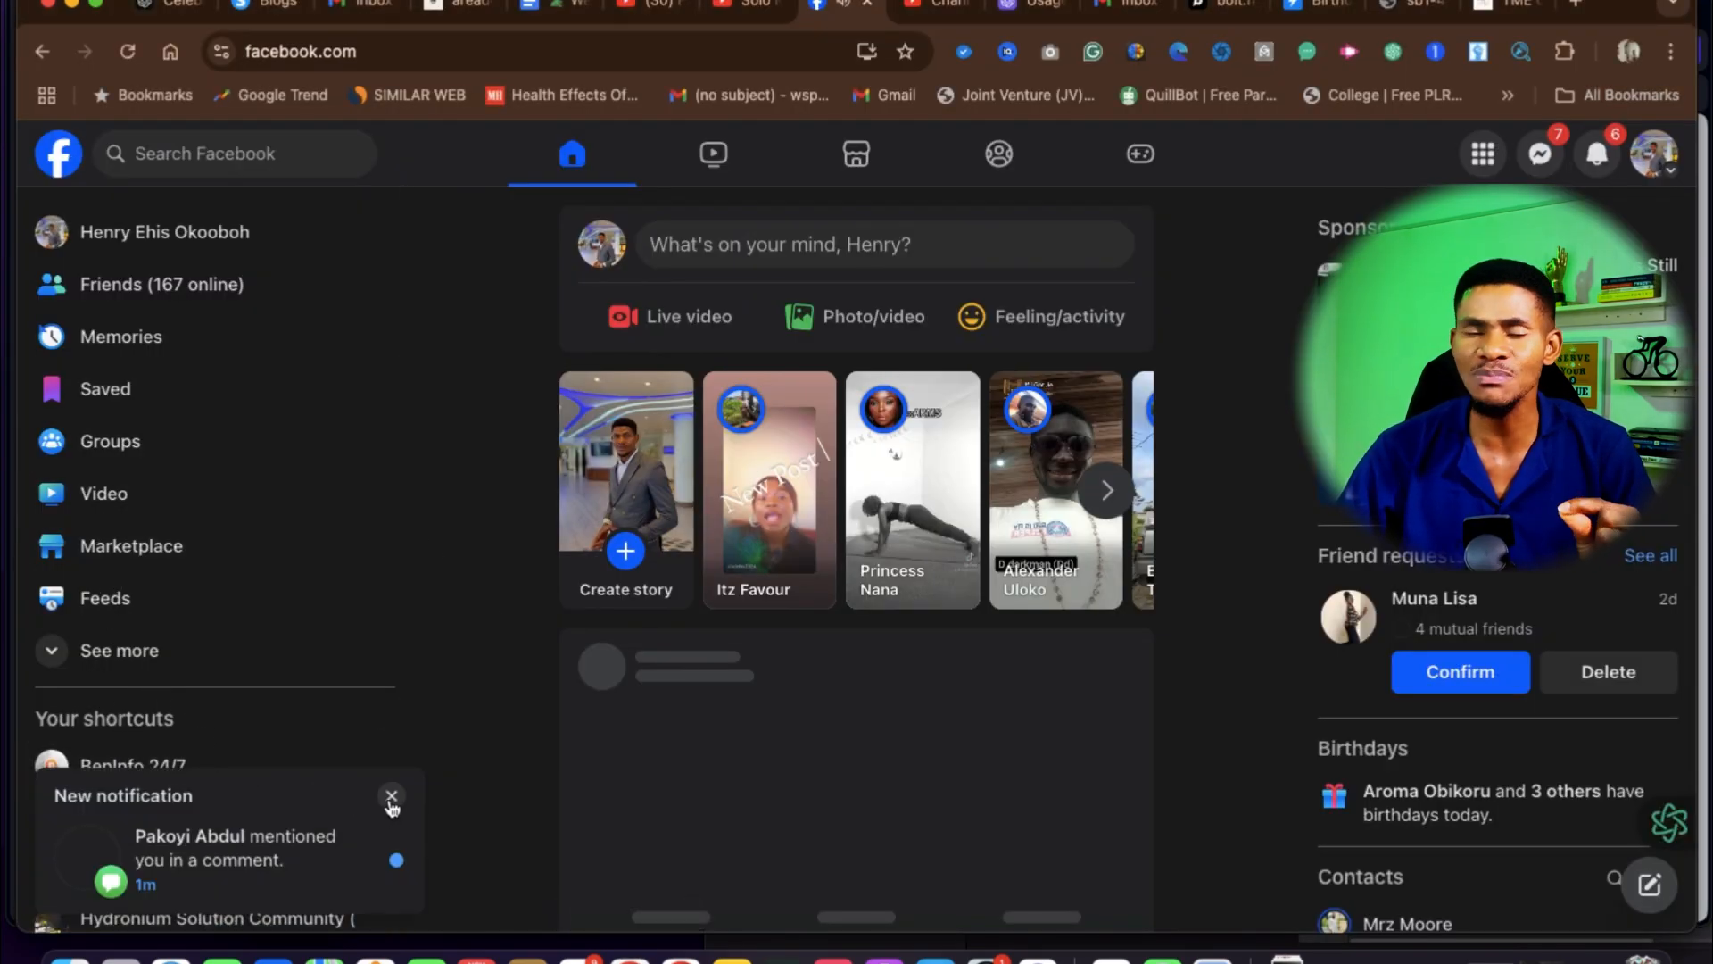
{"action": "left_click", "coordinate": [391, 795]}
{"action": "scroll", "coordinate": [145, 688], "scroll_direction": "down", "scroll_amount": 2}
{"action": "scroll", "coordinate": [89, 683], "scroll_direction": "up", "scroll_amount": 3}
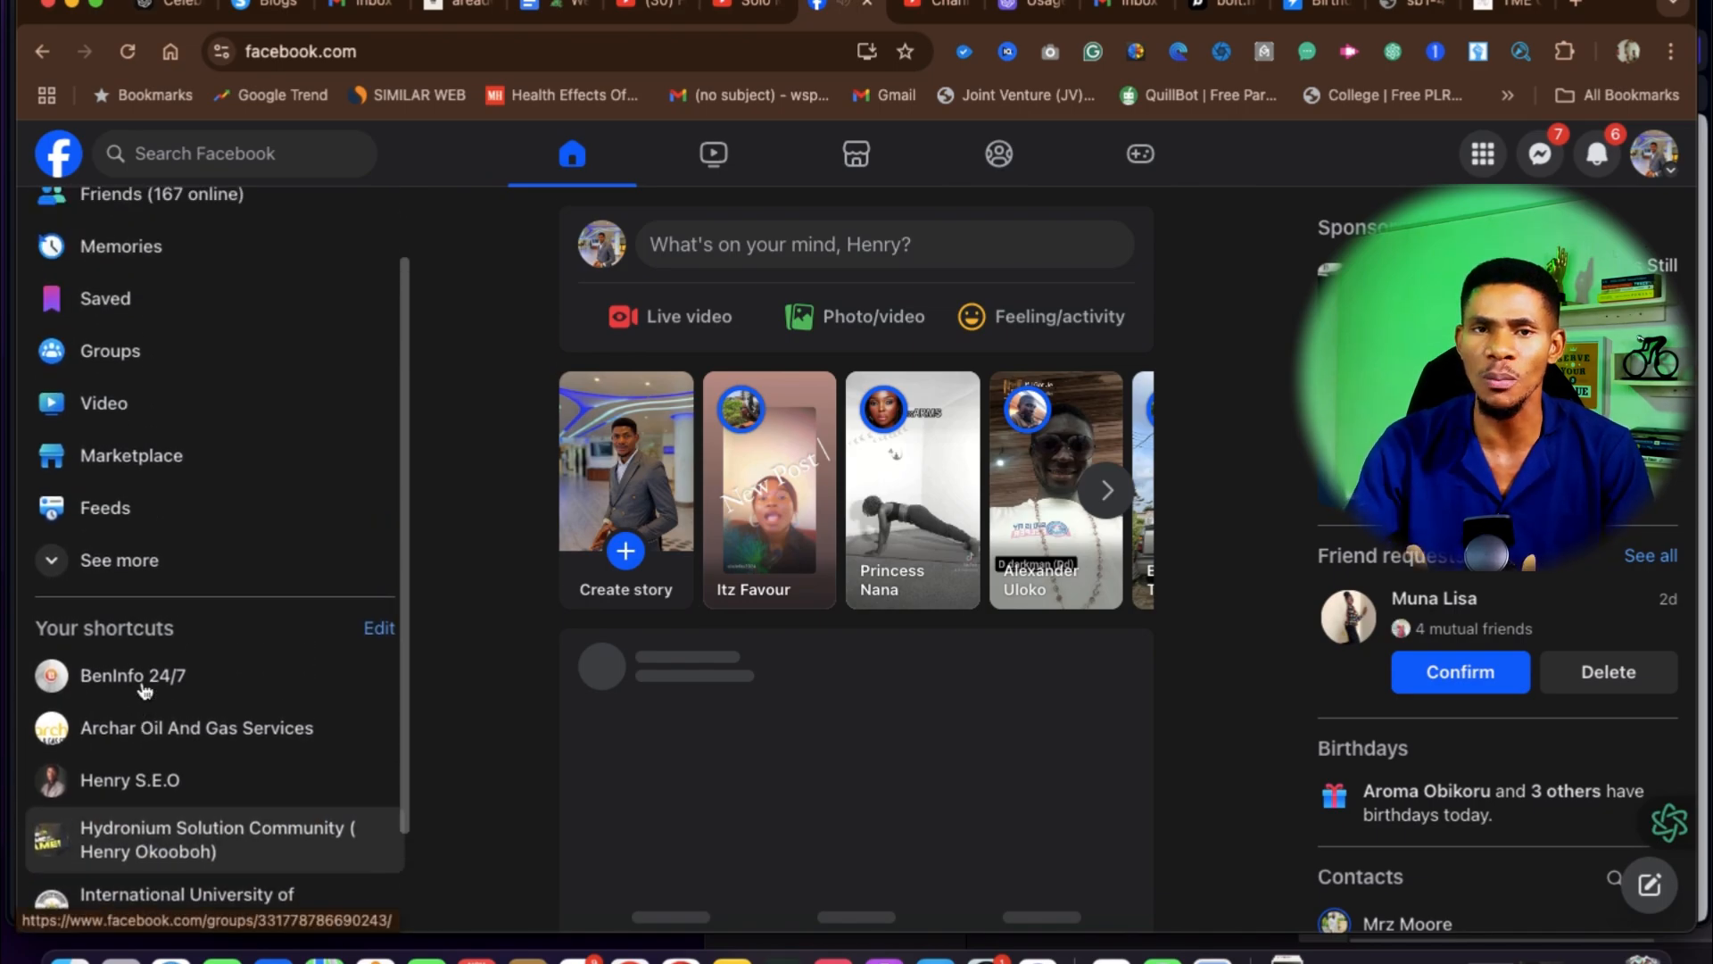
Step: Expand the full list of Facebook shortcuts, open Pages and look through the managed pages
{"action": "left_click", "coordinate": [114, 652]}
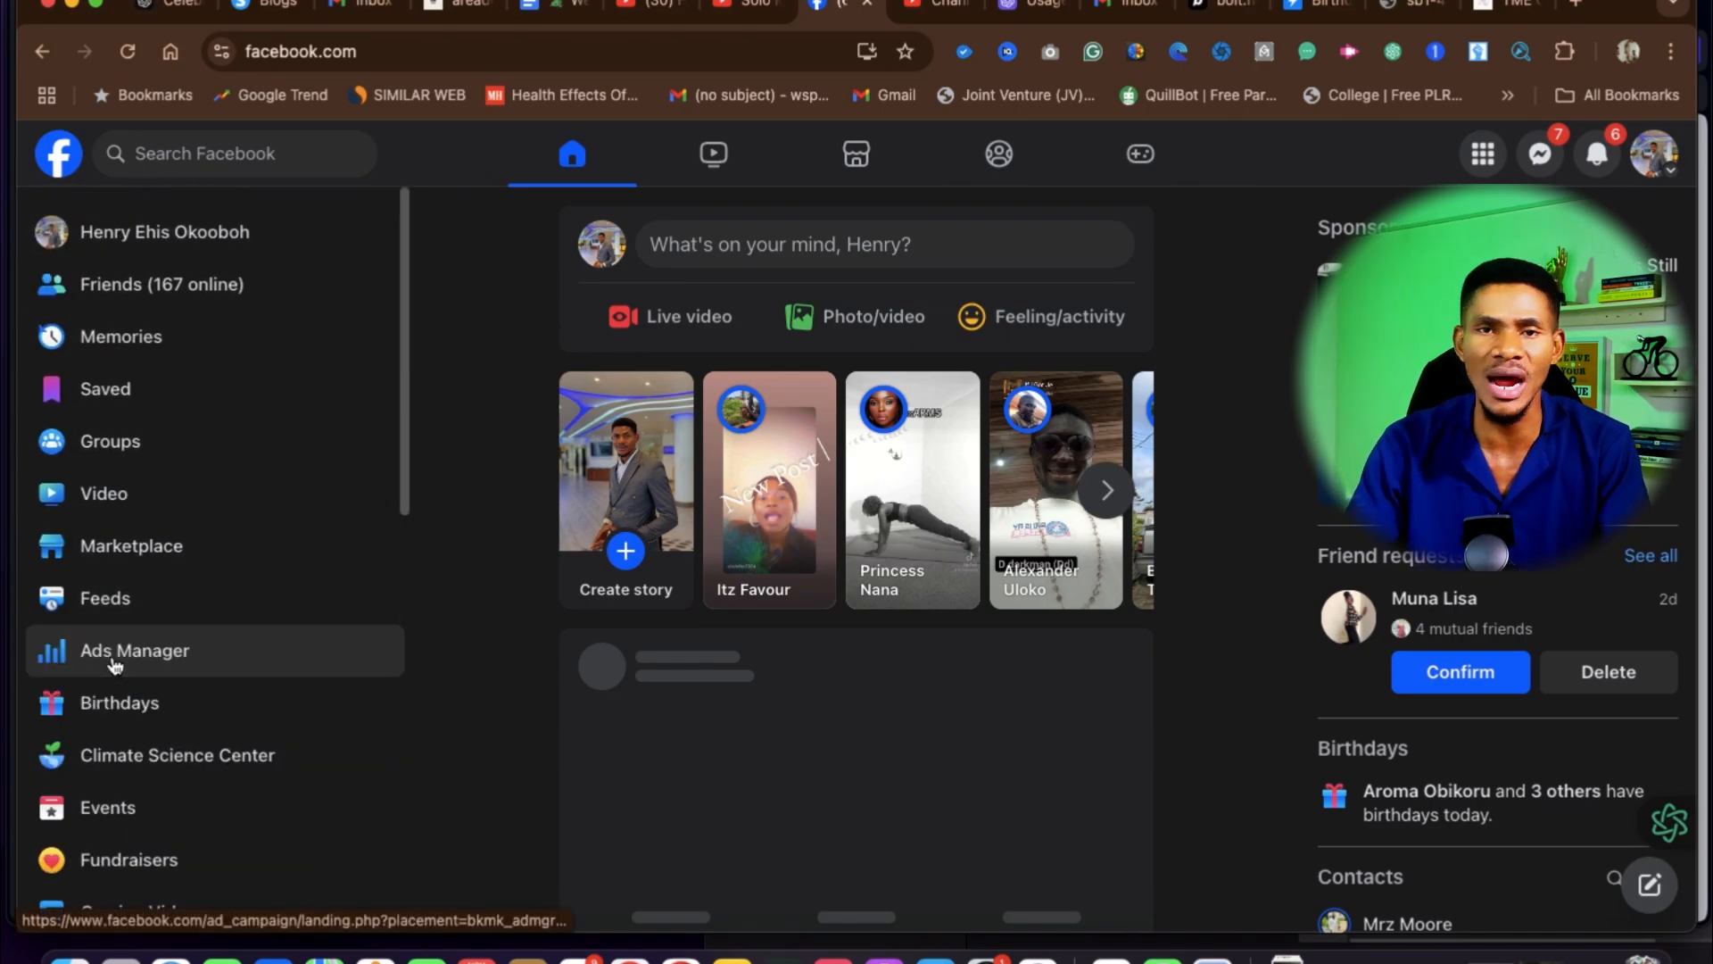
{"action": "scroll", "coordinate": [115, 665], "scroll_direction": "down", "scroll_amount": 5}
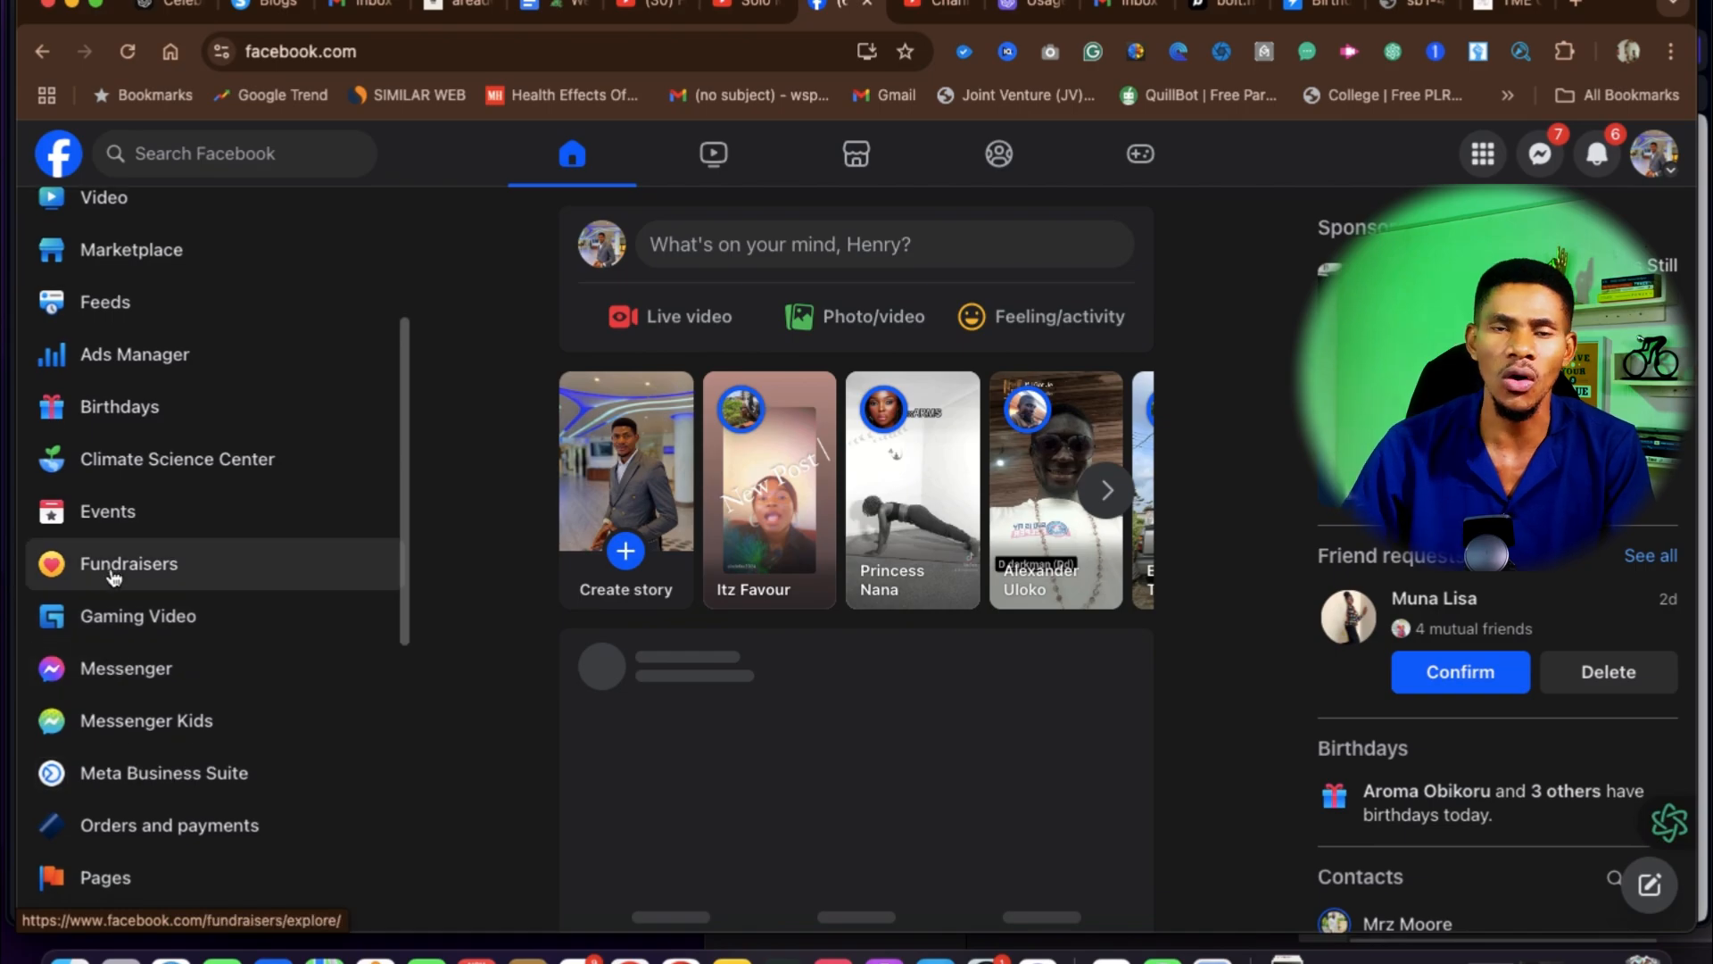
{"action": "scroll", "coordinate": [116, 781], "scroll_direction": "down", "scroll_amount": 3}
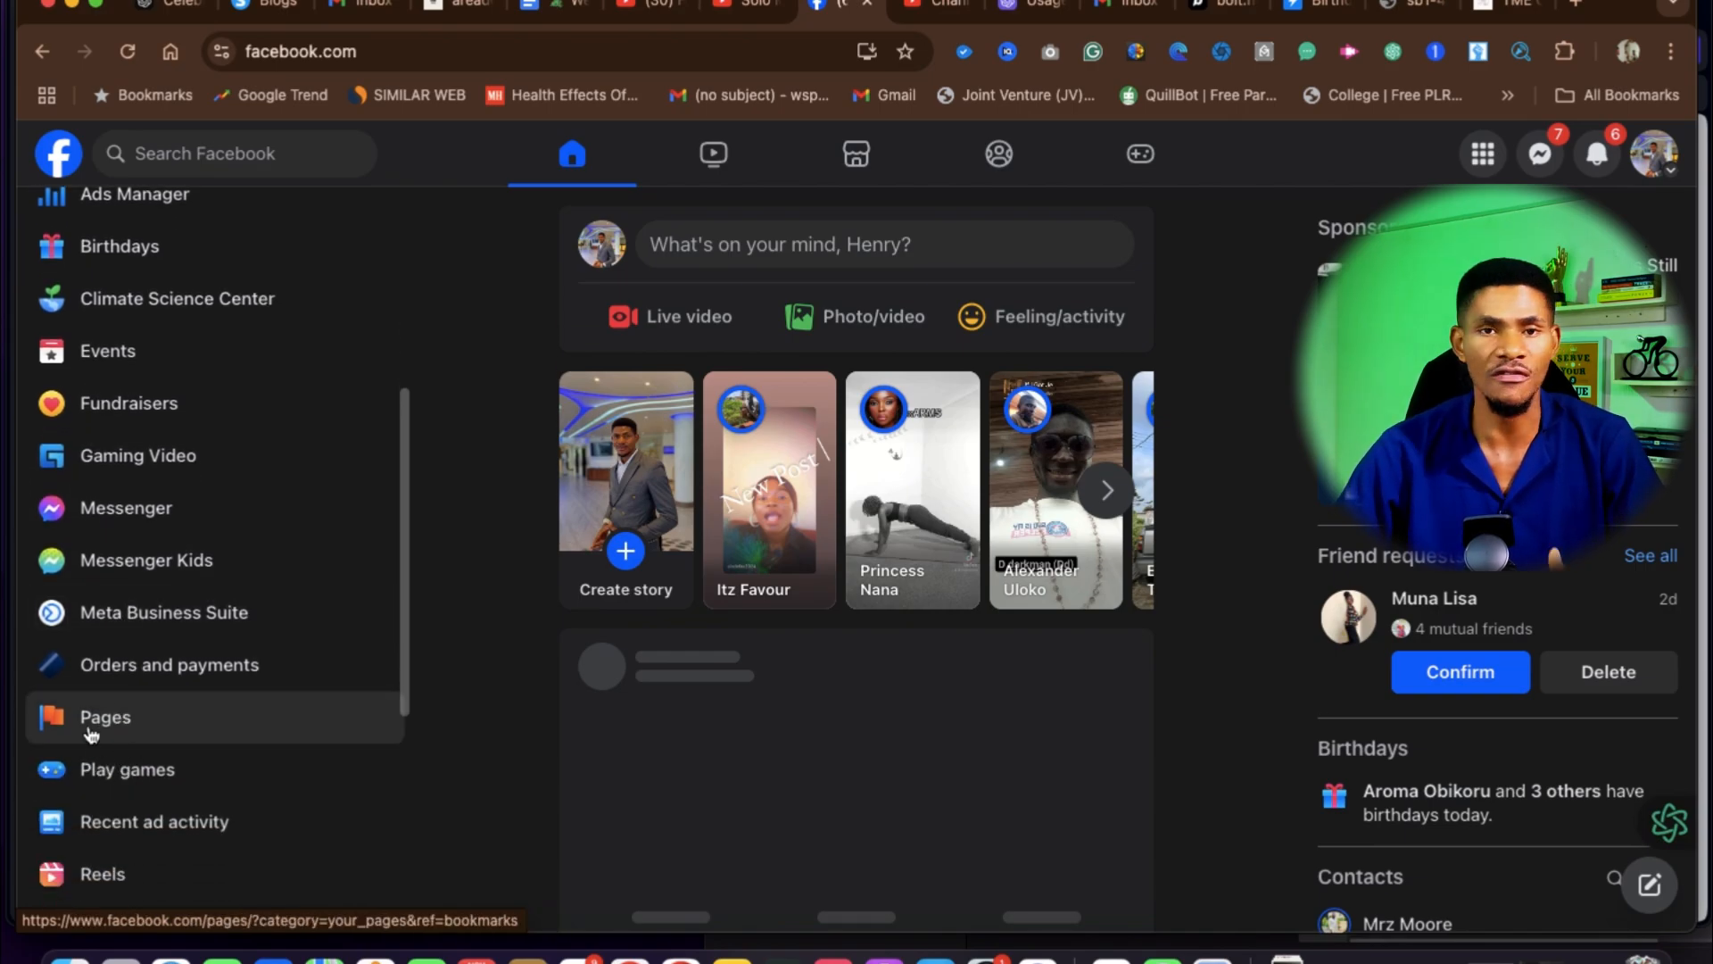
{"action": "left_click", "coordinate": [91, 734]}
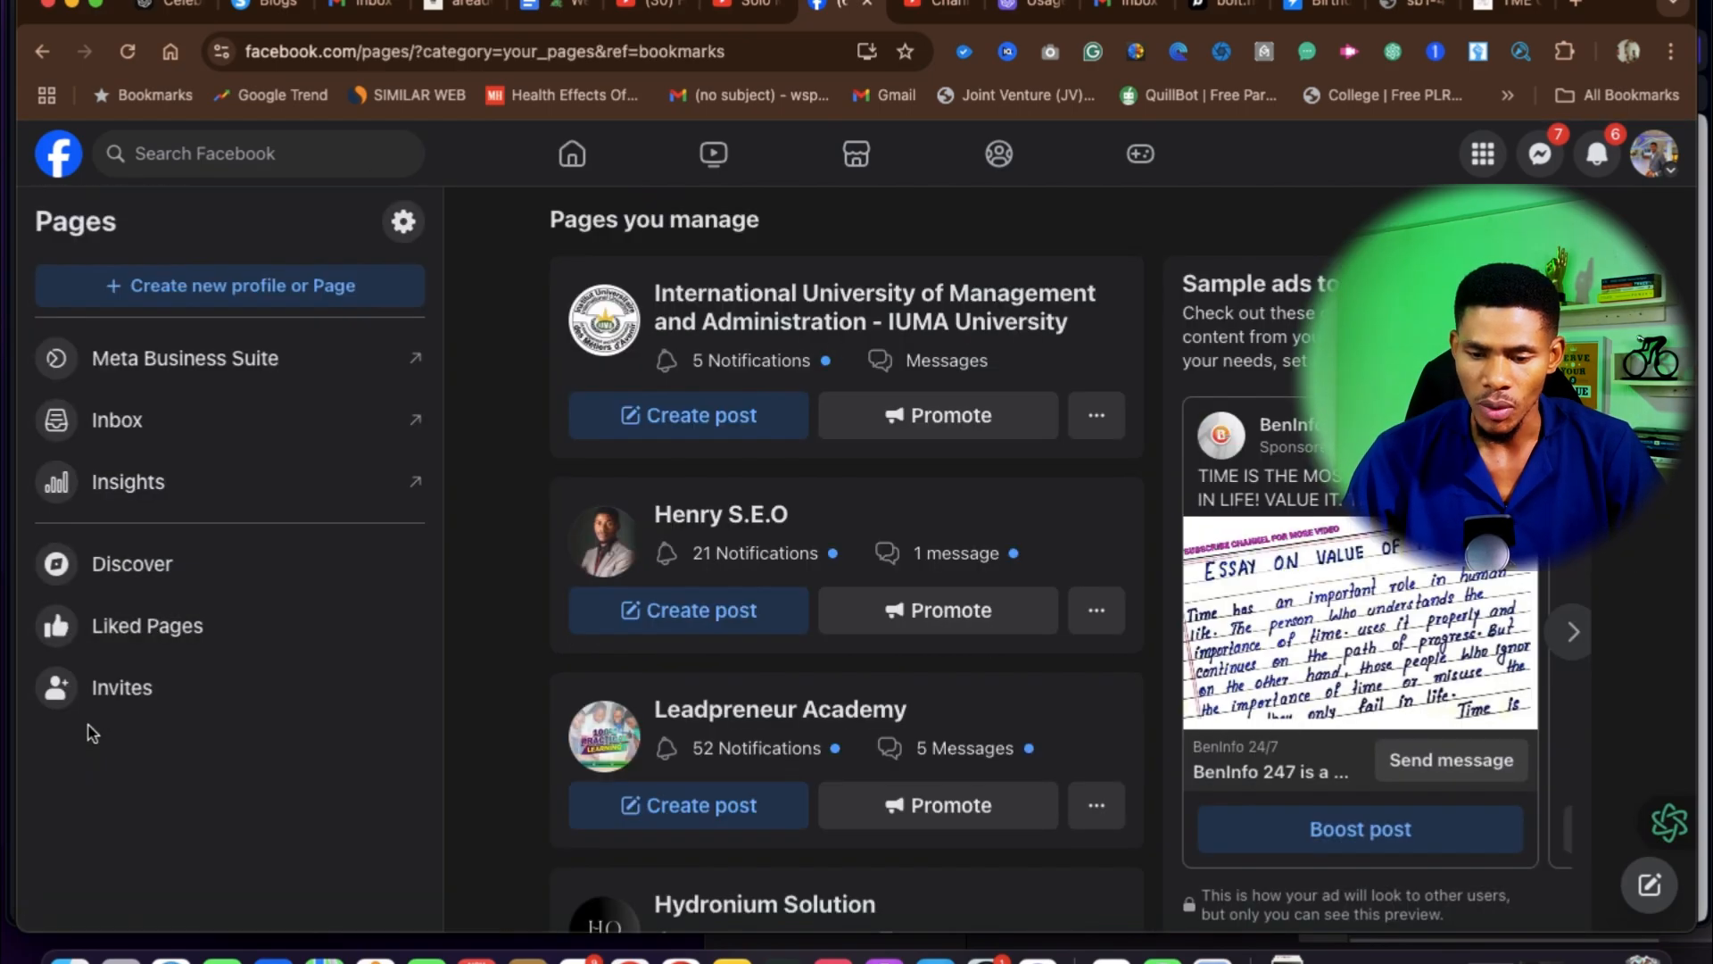
{"action": "scroll", "coordinate": [808, 536], "scroll_direction": "down", "scroll_amount": 2}
{"action": "scroll", "coordinate": [812, 515], "scroll_direction": "down", "scroll_amount": 2}
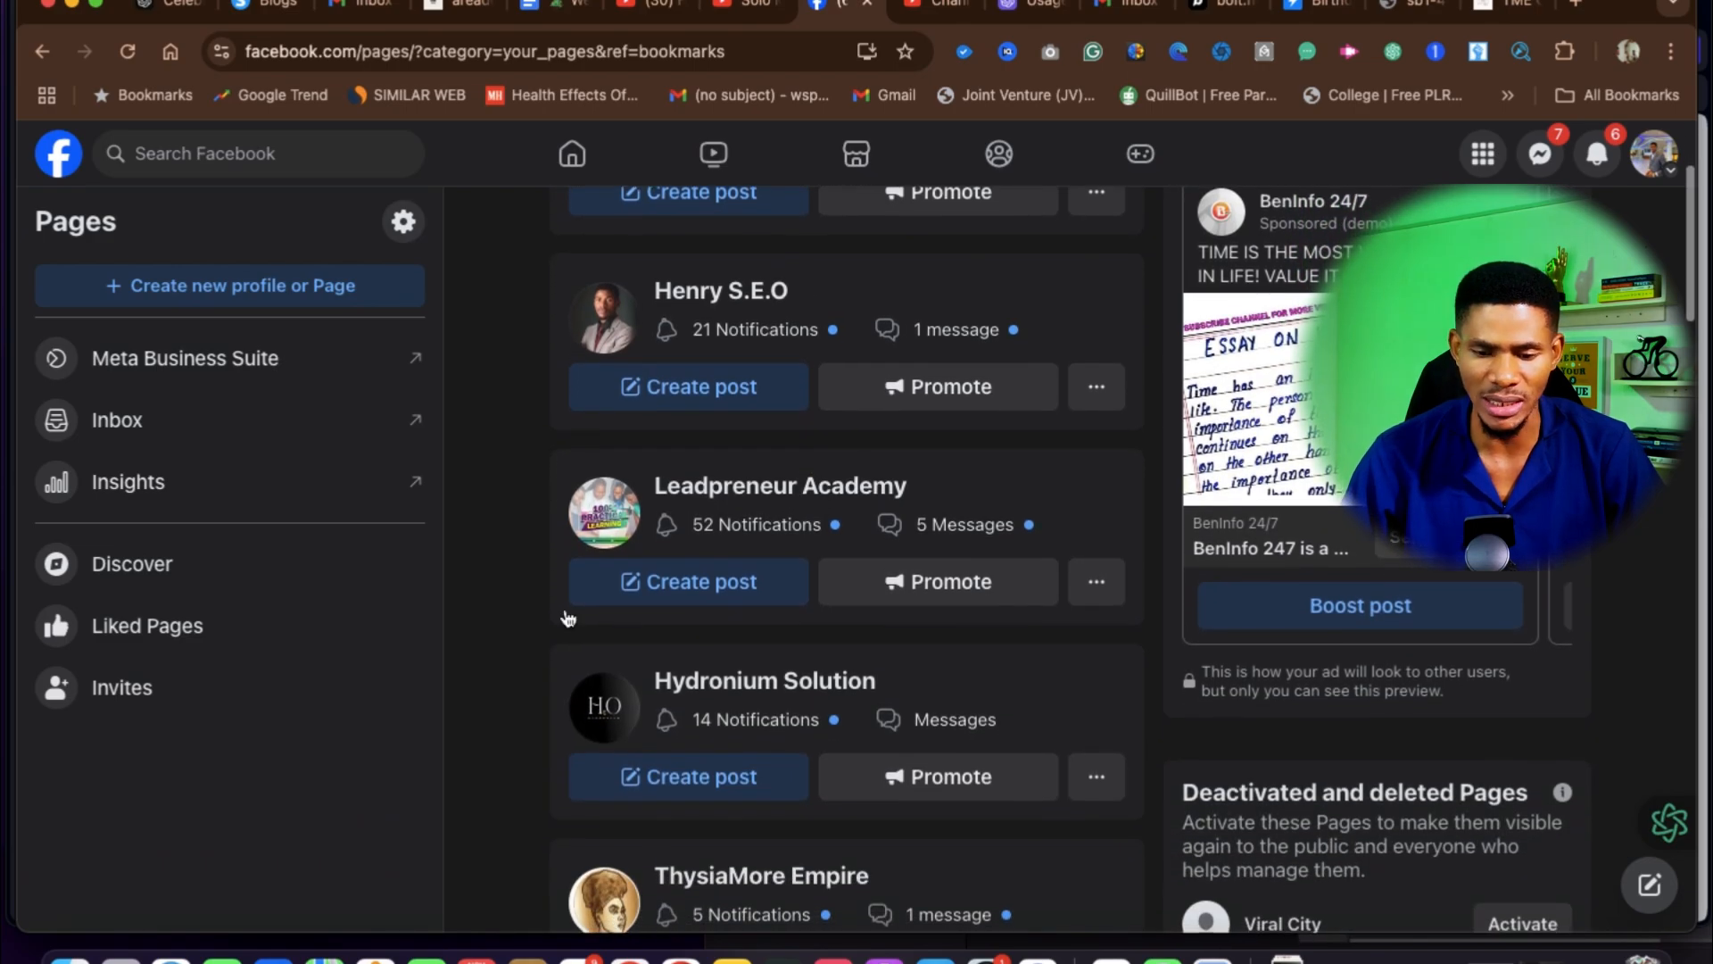
Step: Start creating a new Facebook presence of the Public Page type and continue to its introduction
{"action": "left_click", "coordinate": [170, 290]}
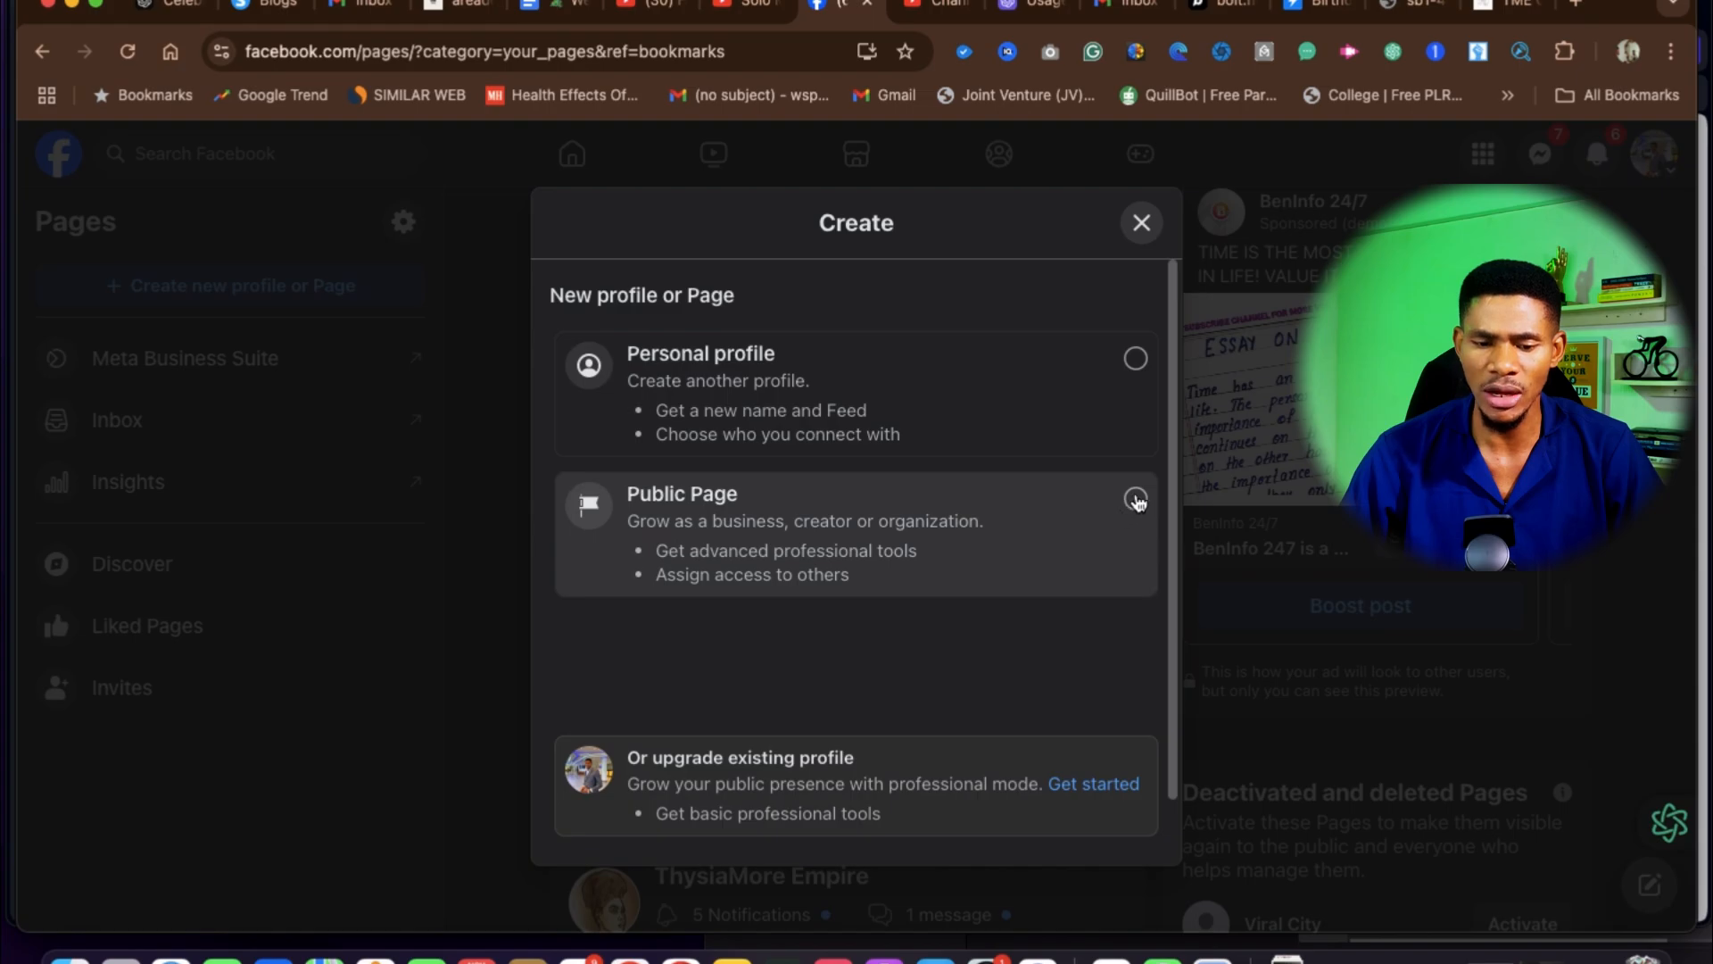
{"action": "left_click", "coordinate": [1136, 499]}
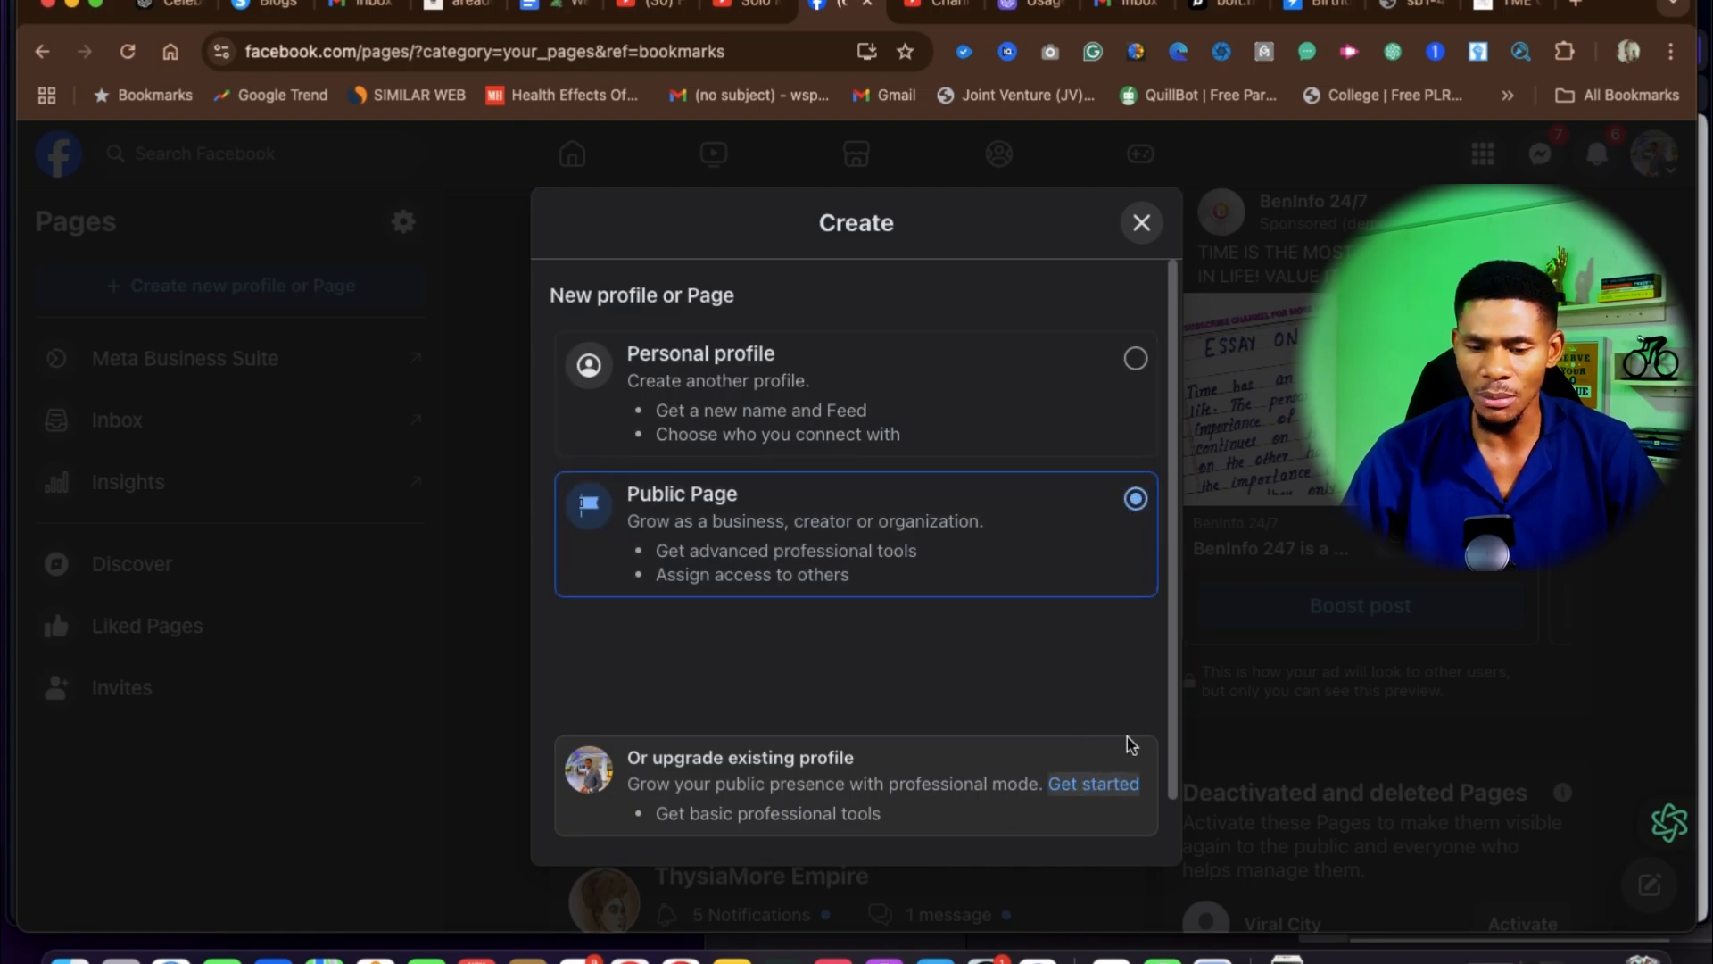
{"action": "scroll", "coordinate": [1065, 687], "scroll_direction": "down", "scroll_amount": 2}
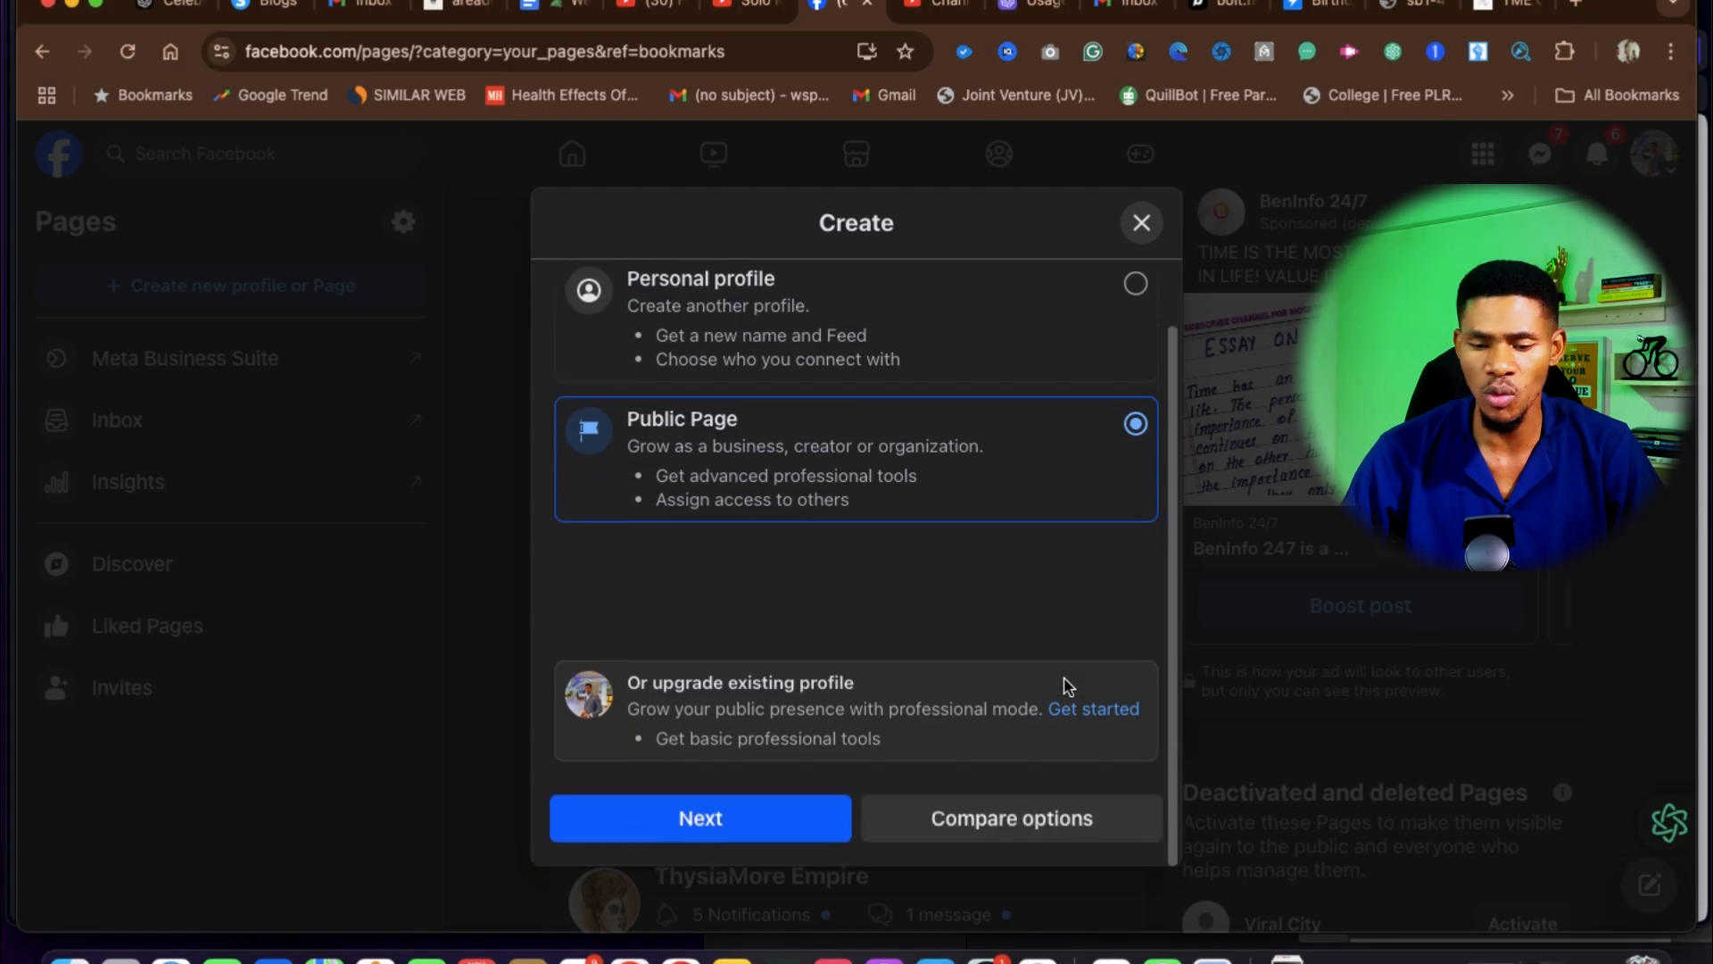
{"action": "left_click", "coordinate": [701, 823]}
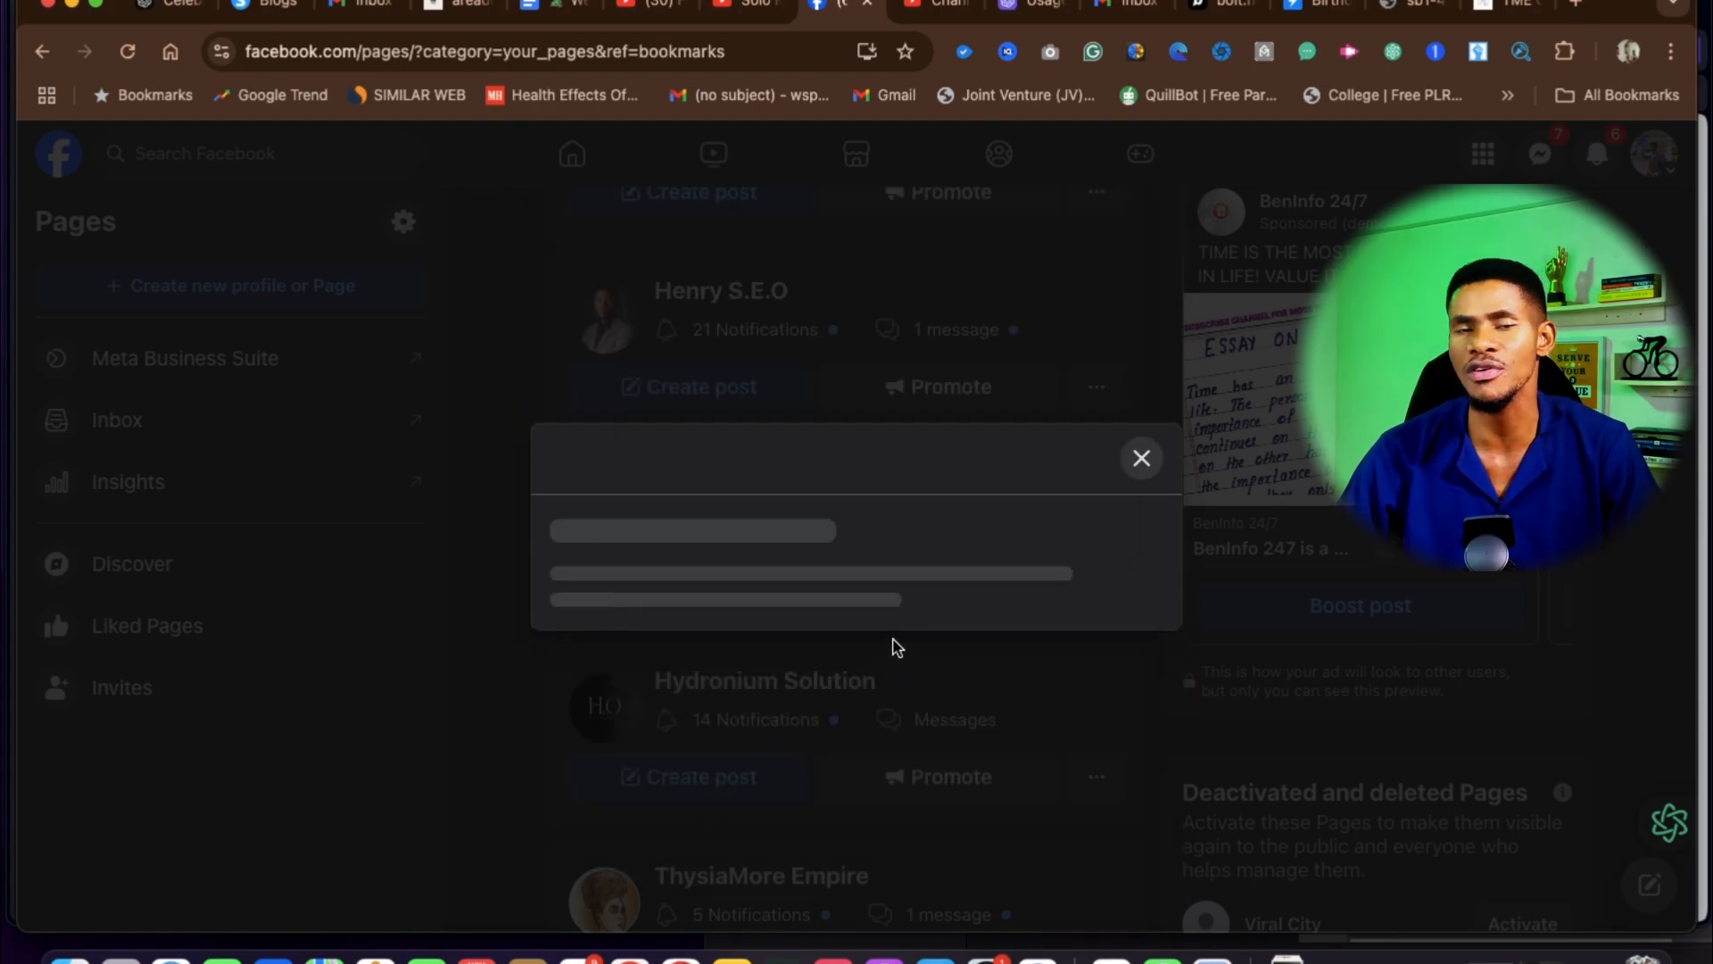
Step: Read through the Page benefits in the introduction and proceed to the page creation form
{"action": "scroll", "coordinate": [904, 469], "scroll_direction": "down", "scroll_amount": 5}
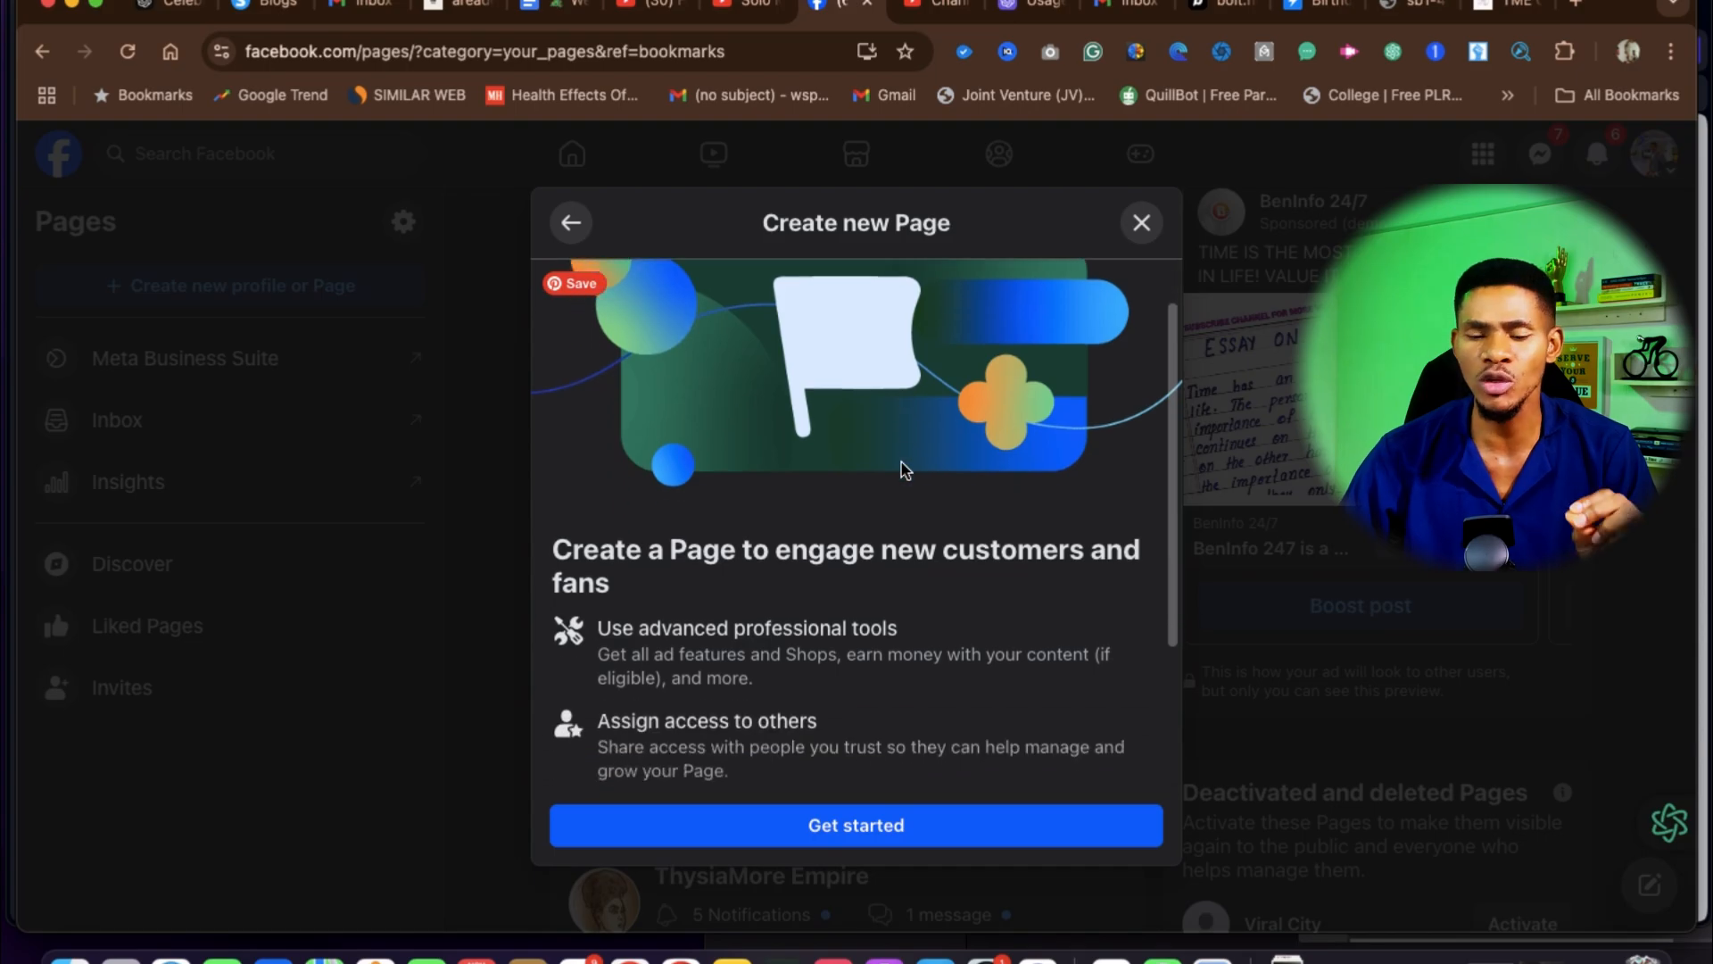
{"action": "scroll", "coordinate": [906, 625], "scroll_direction": "up", "scroll_amount": 5}
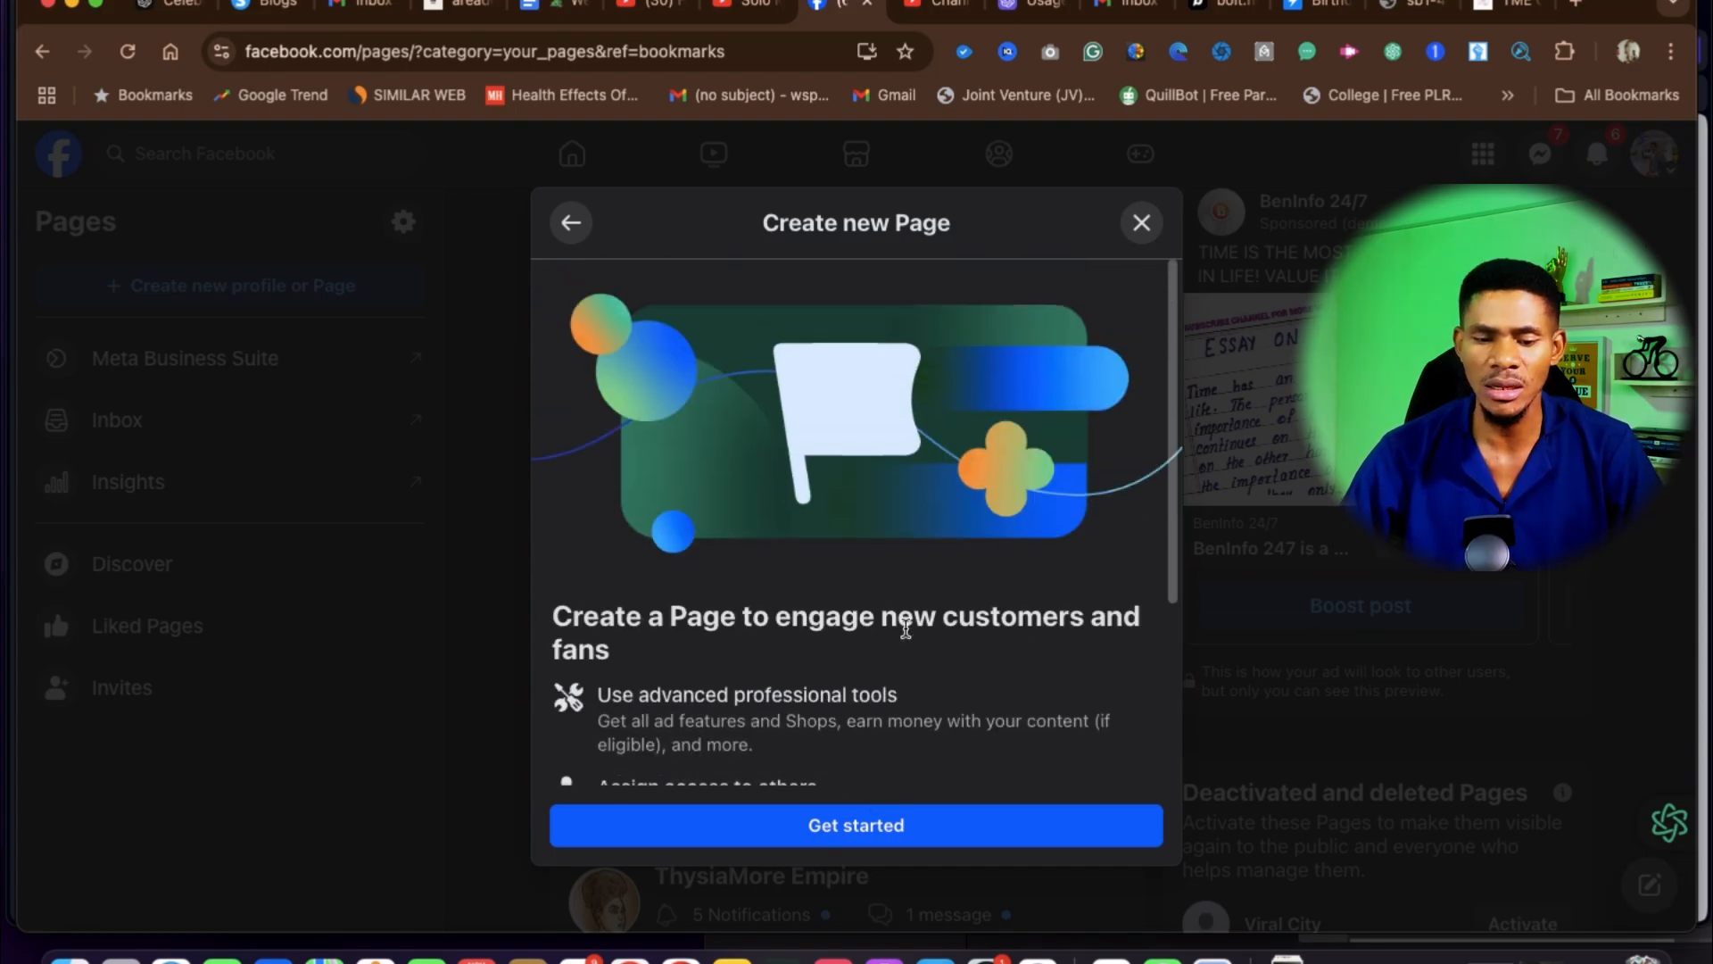
{"action": "scroll", "coordinate": [905, 625], "scroll_direction": "down", "scroll_amount": 5}
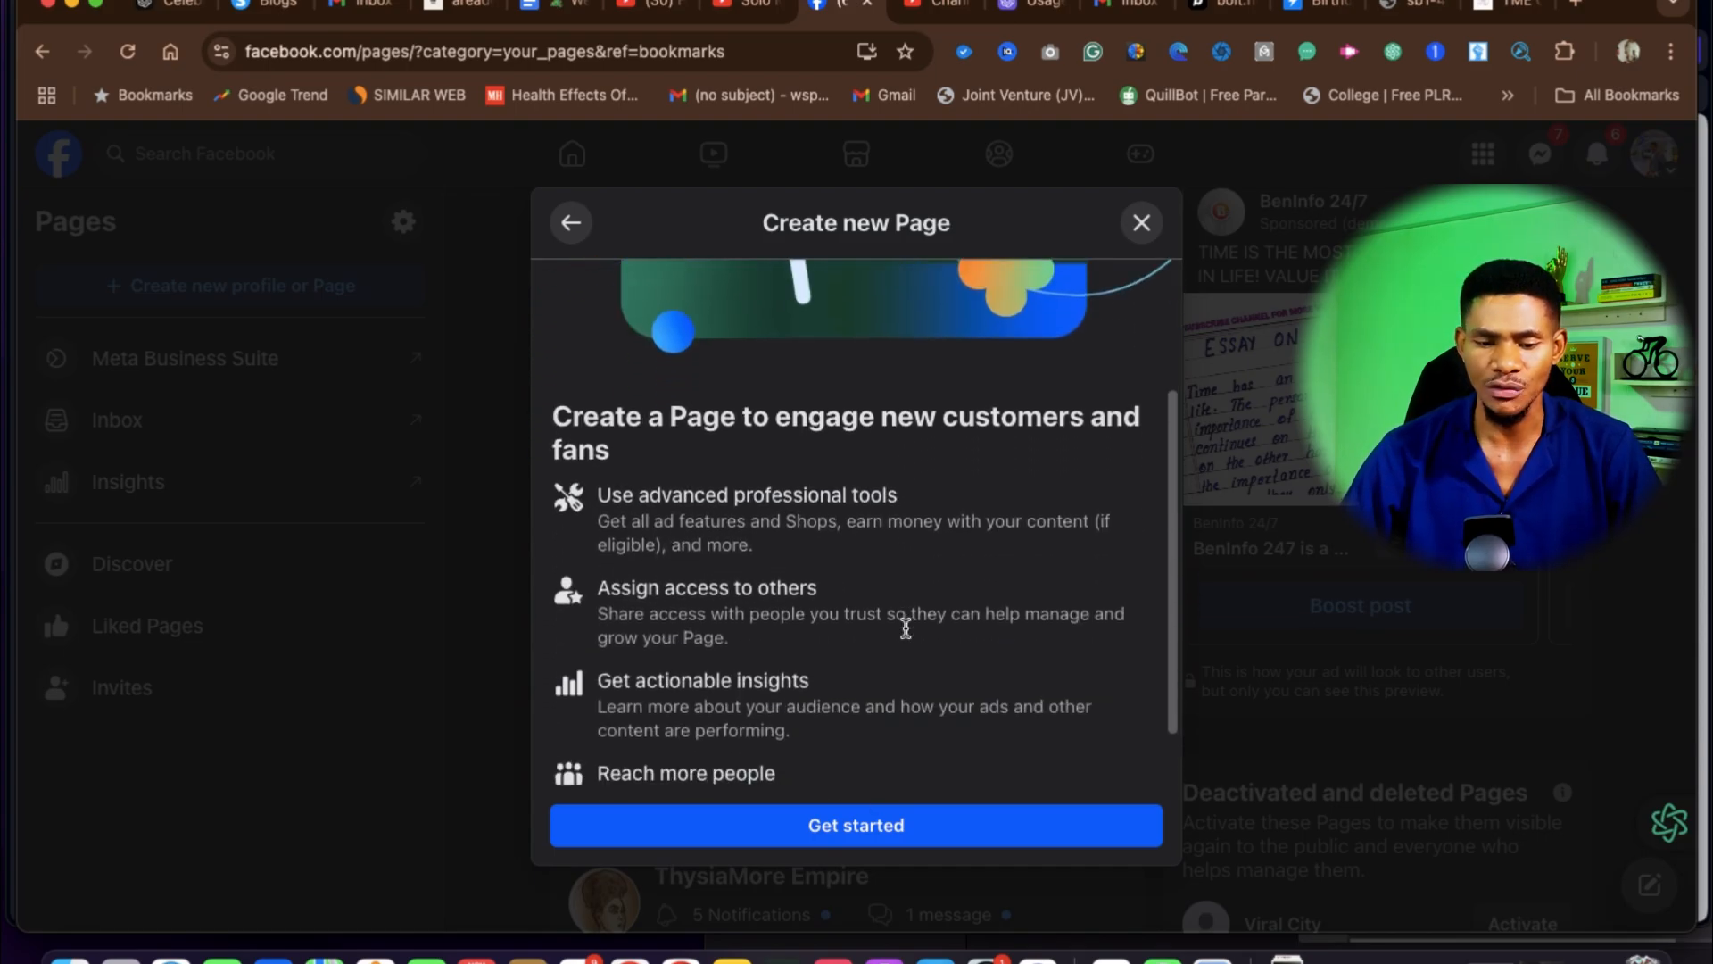
{"action": "left_click", "coordinate": [867, 822]}
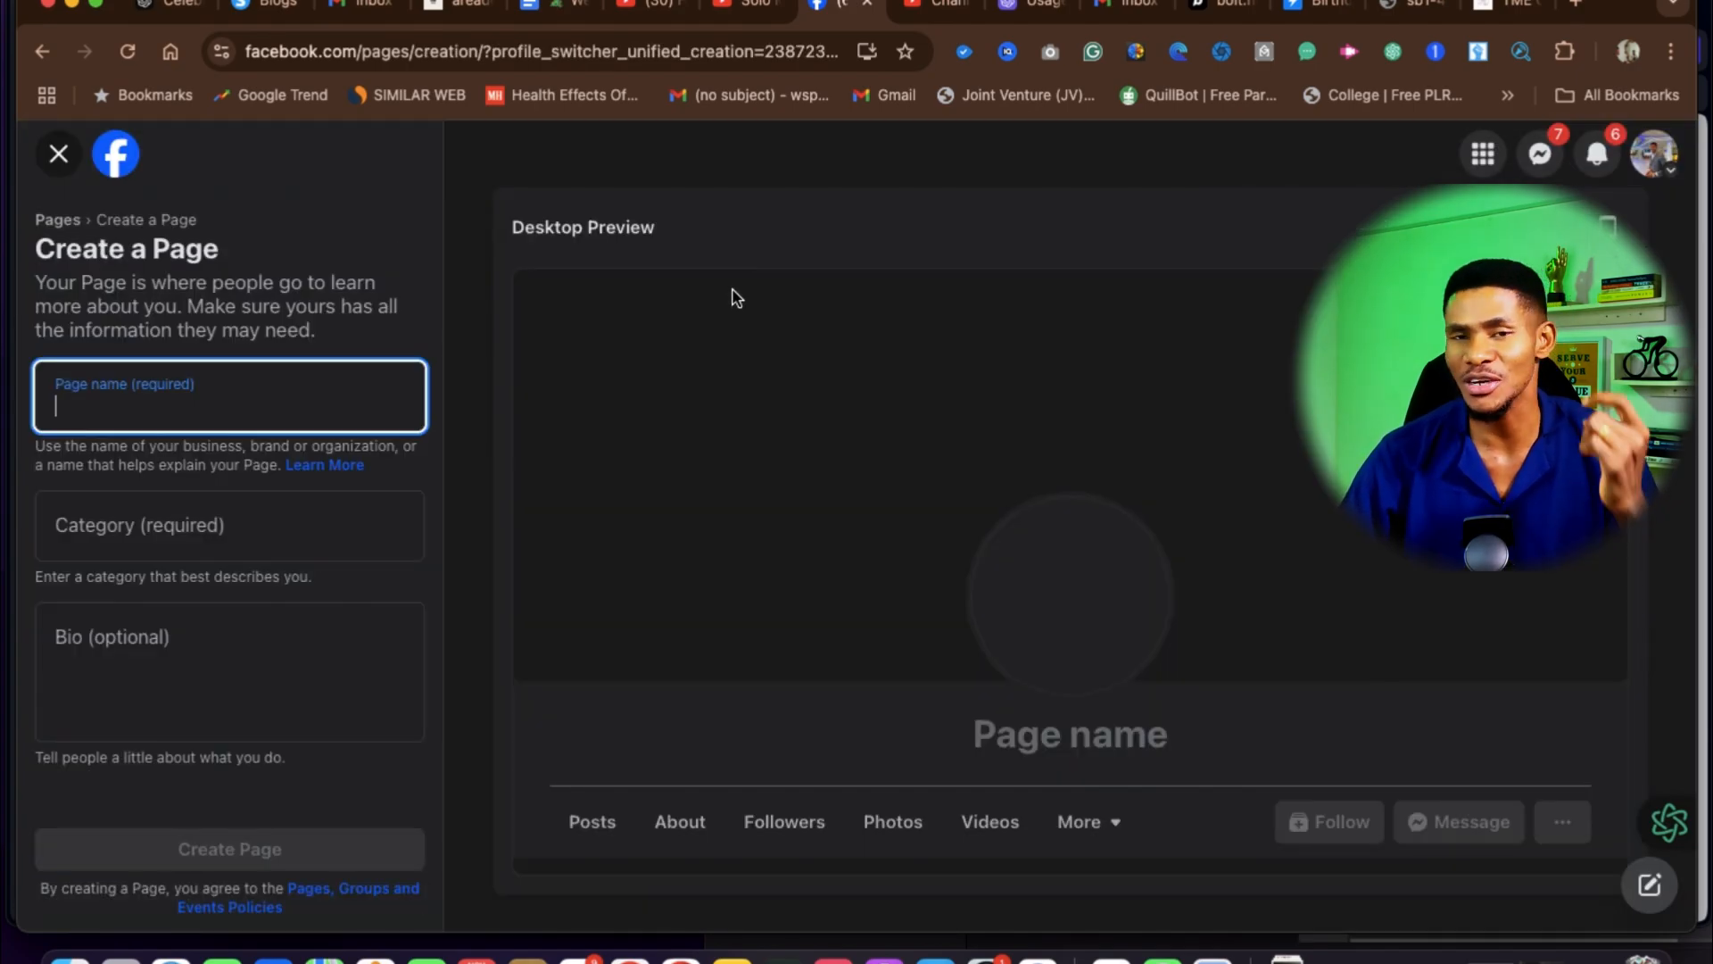
Step: Enter "MY BUSINESSS PAGE" as the page name
{"action": "type", "text": "MY "}
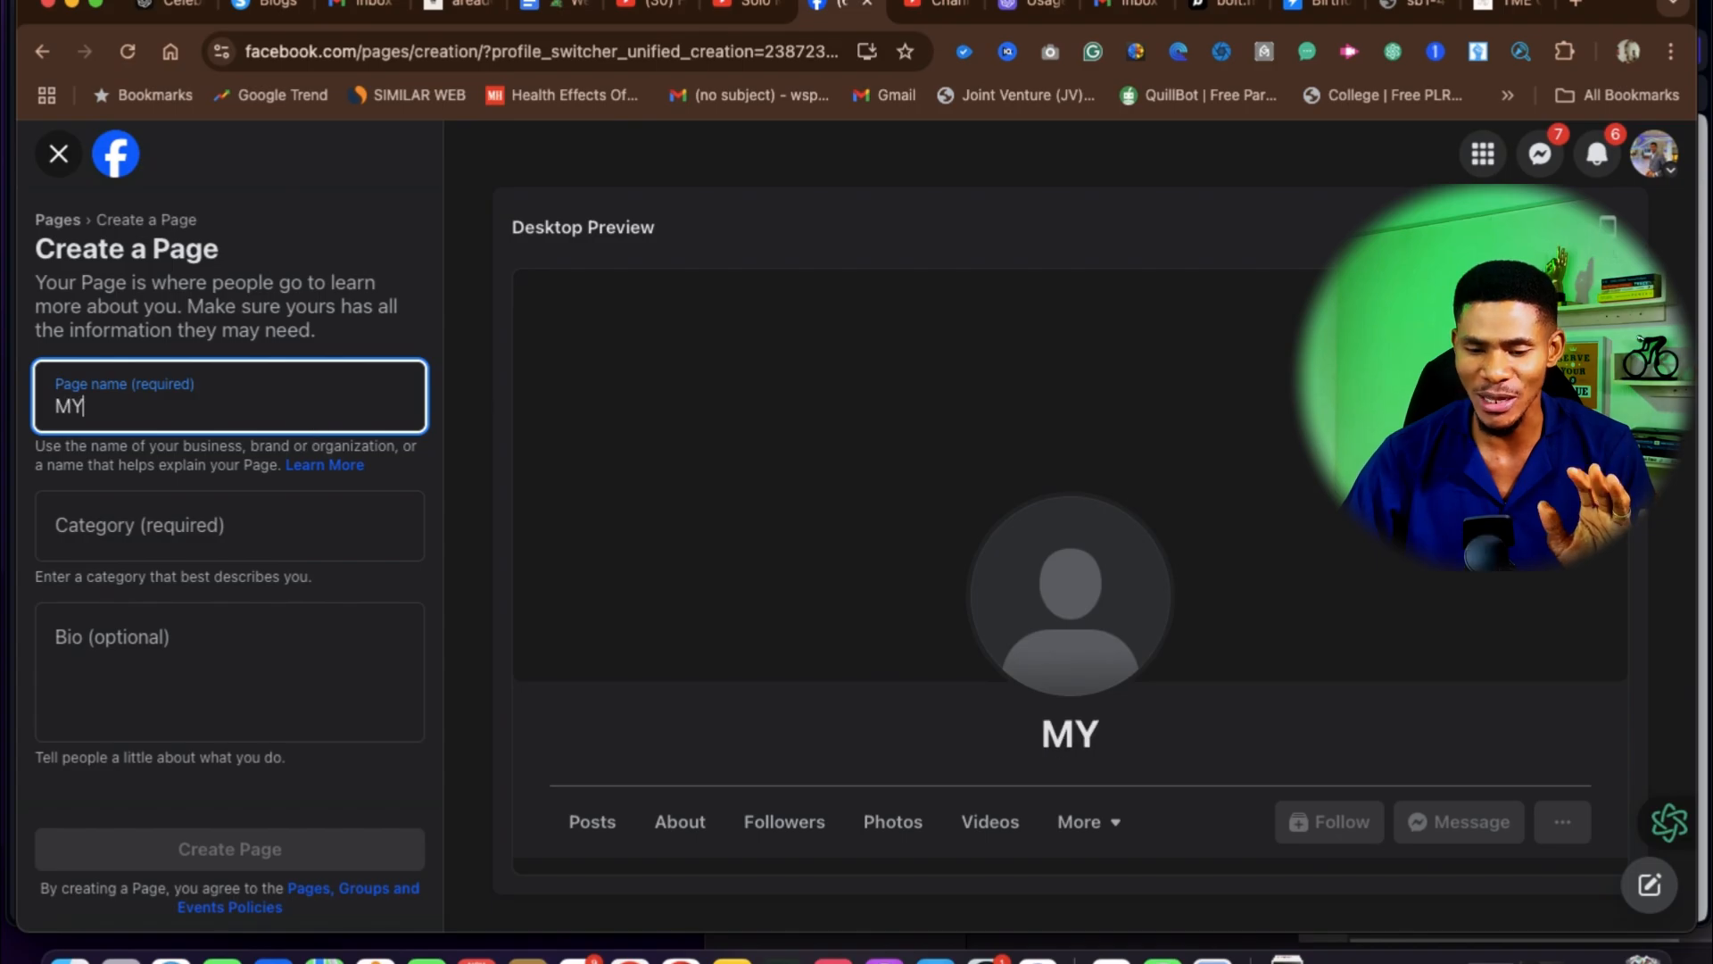
{"action": "type", "text": "BUSINESSS"}
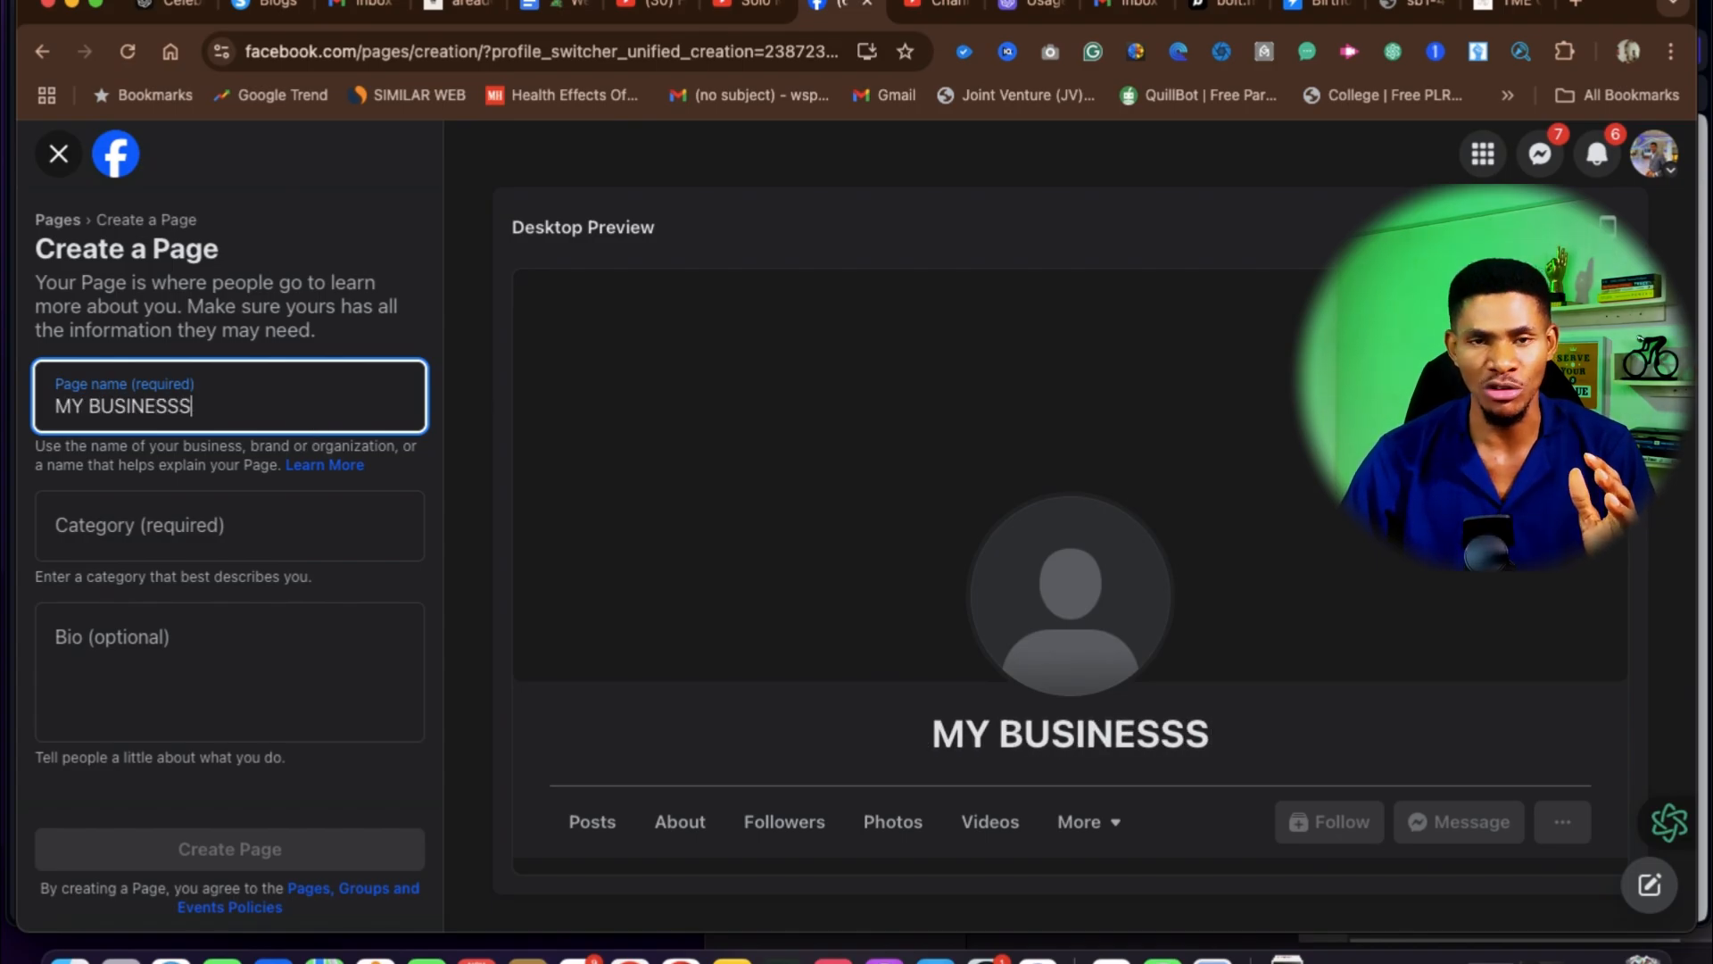
{"action": "type", "text": " PAGE"}
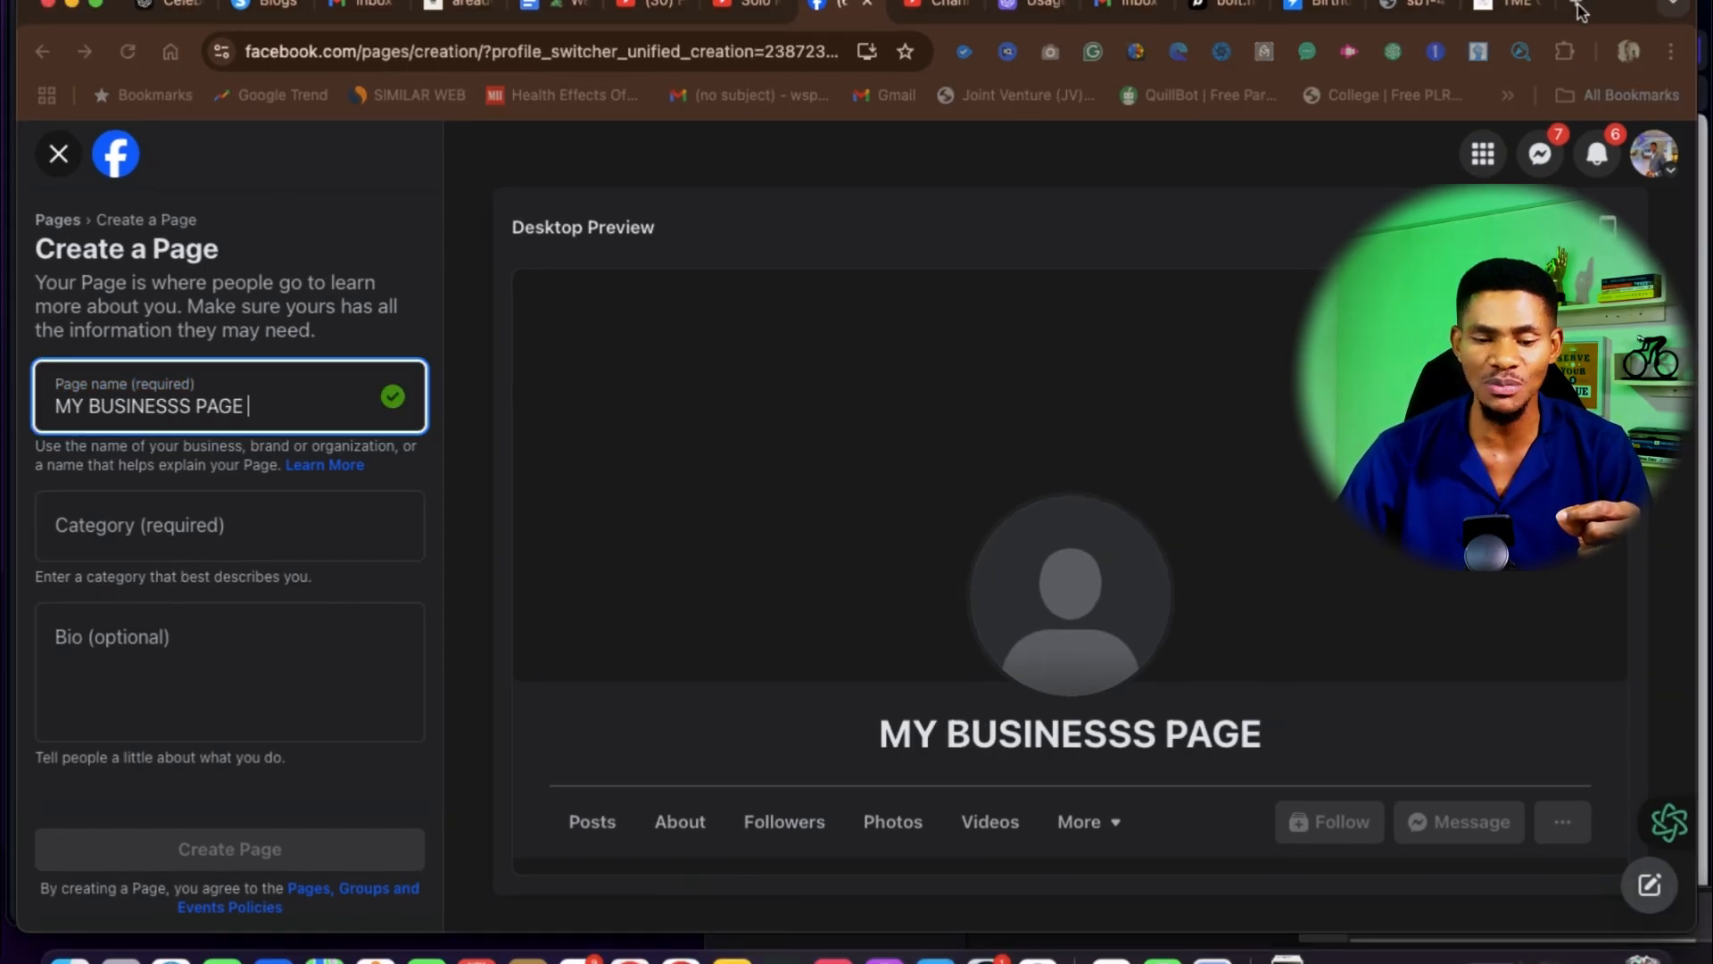
Step: Load business.facebook.com/adsmanager in a new browser tab
{"action": "left_click", "coordinate": [1576, 9]}
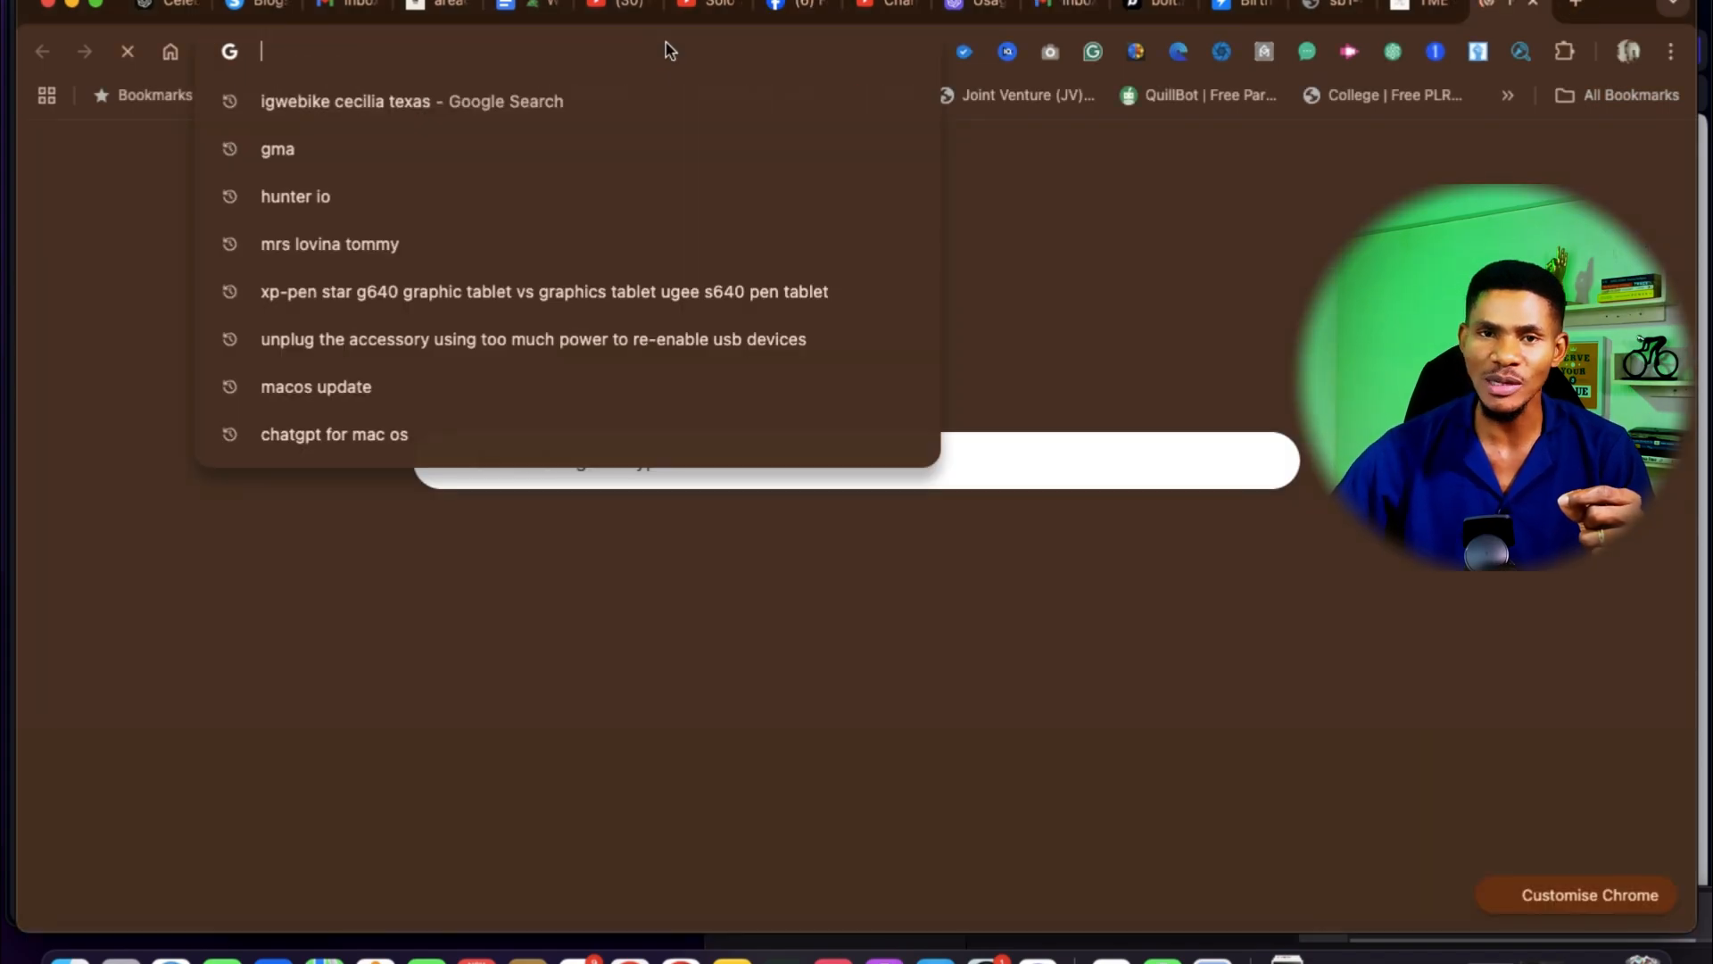
{"action": "type", "text": "BUSINES"}
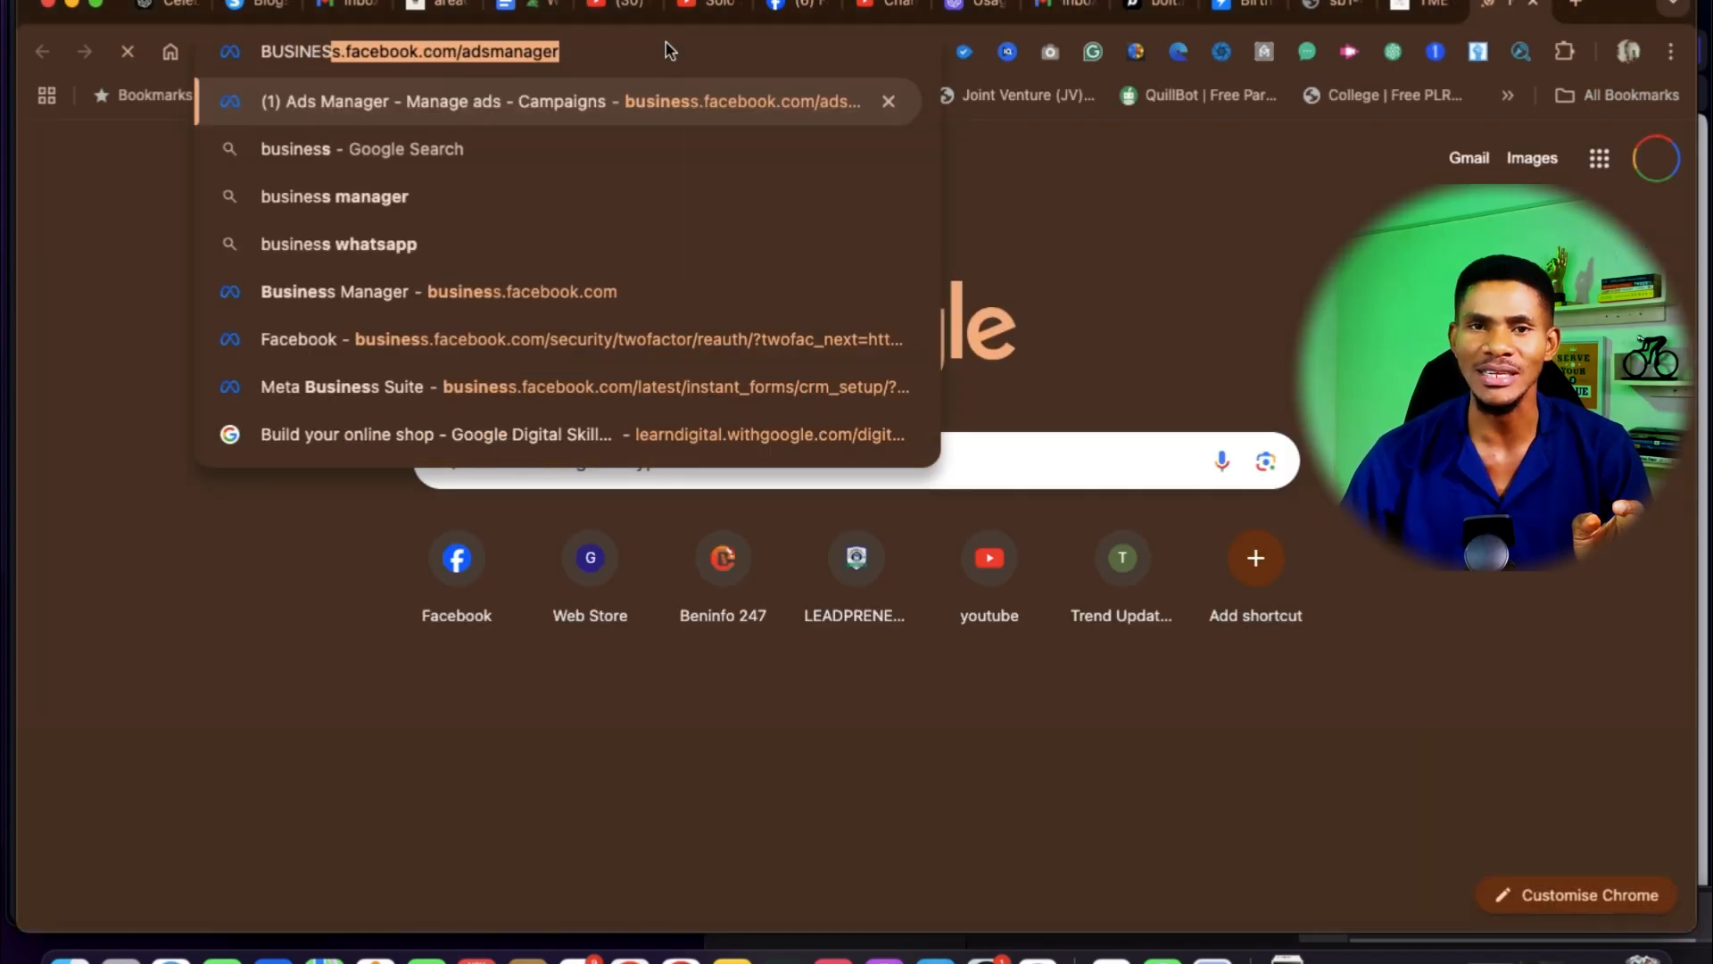
{"action": "key", "text": "Right"}
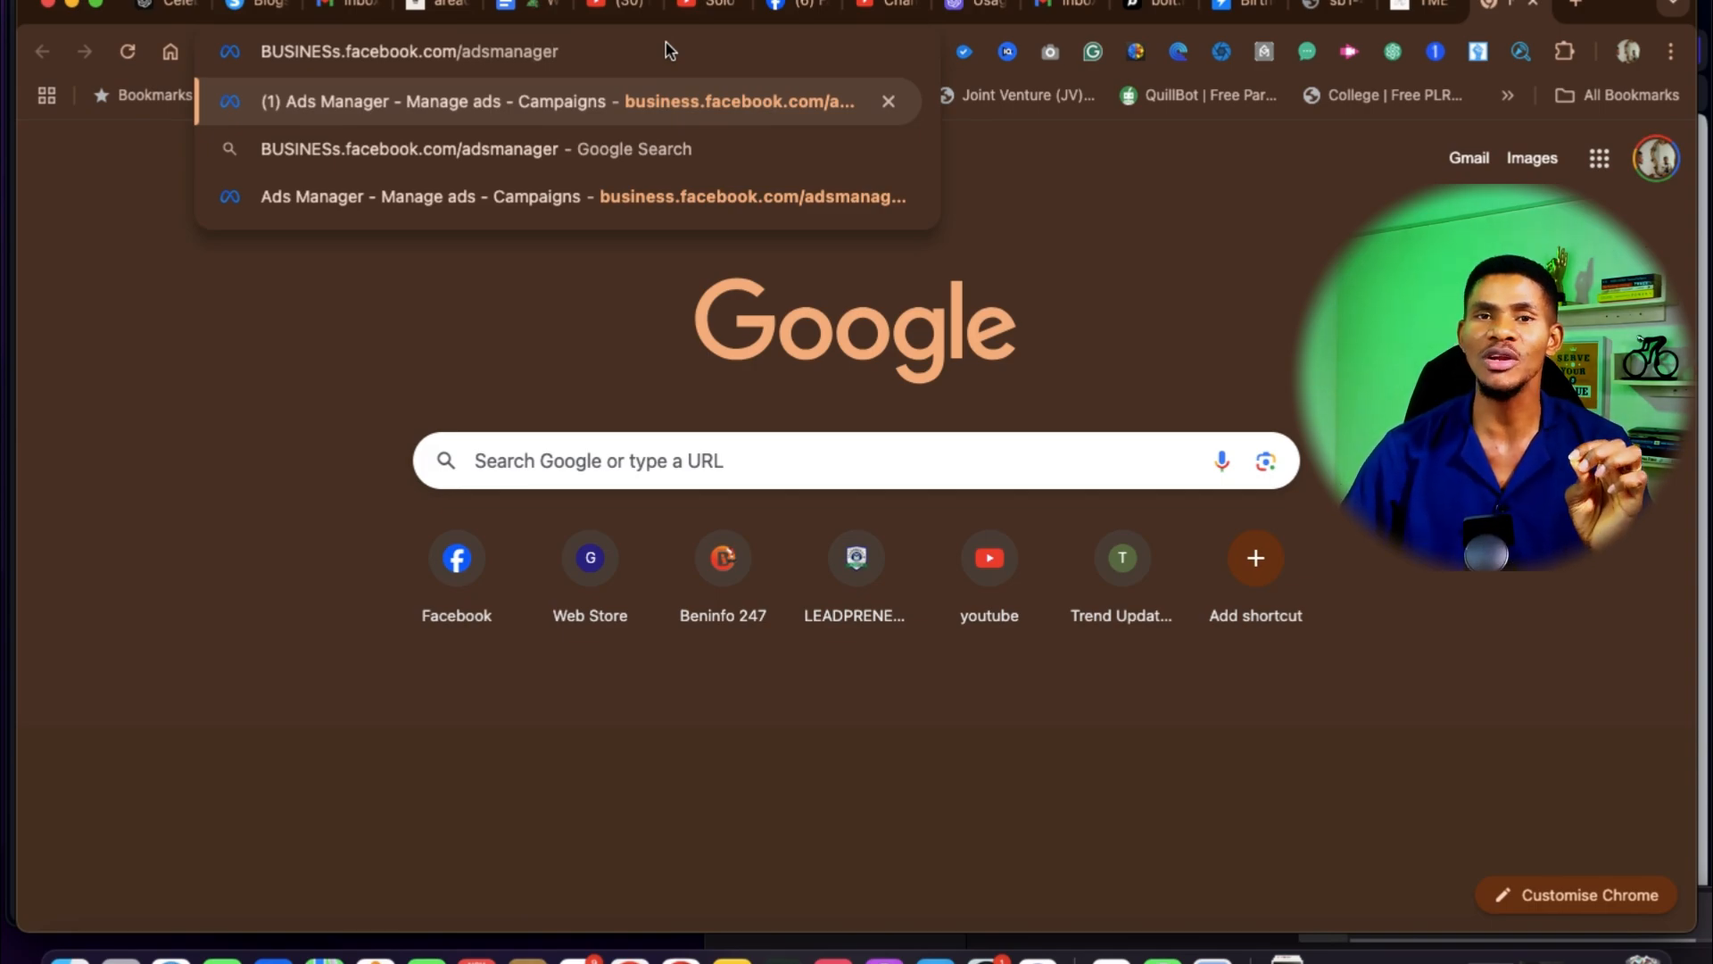
{"action": "key", "text": "Return"}
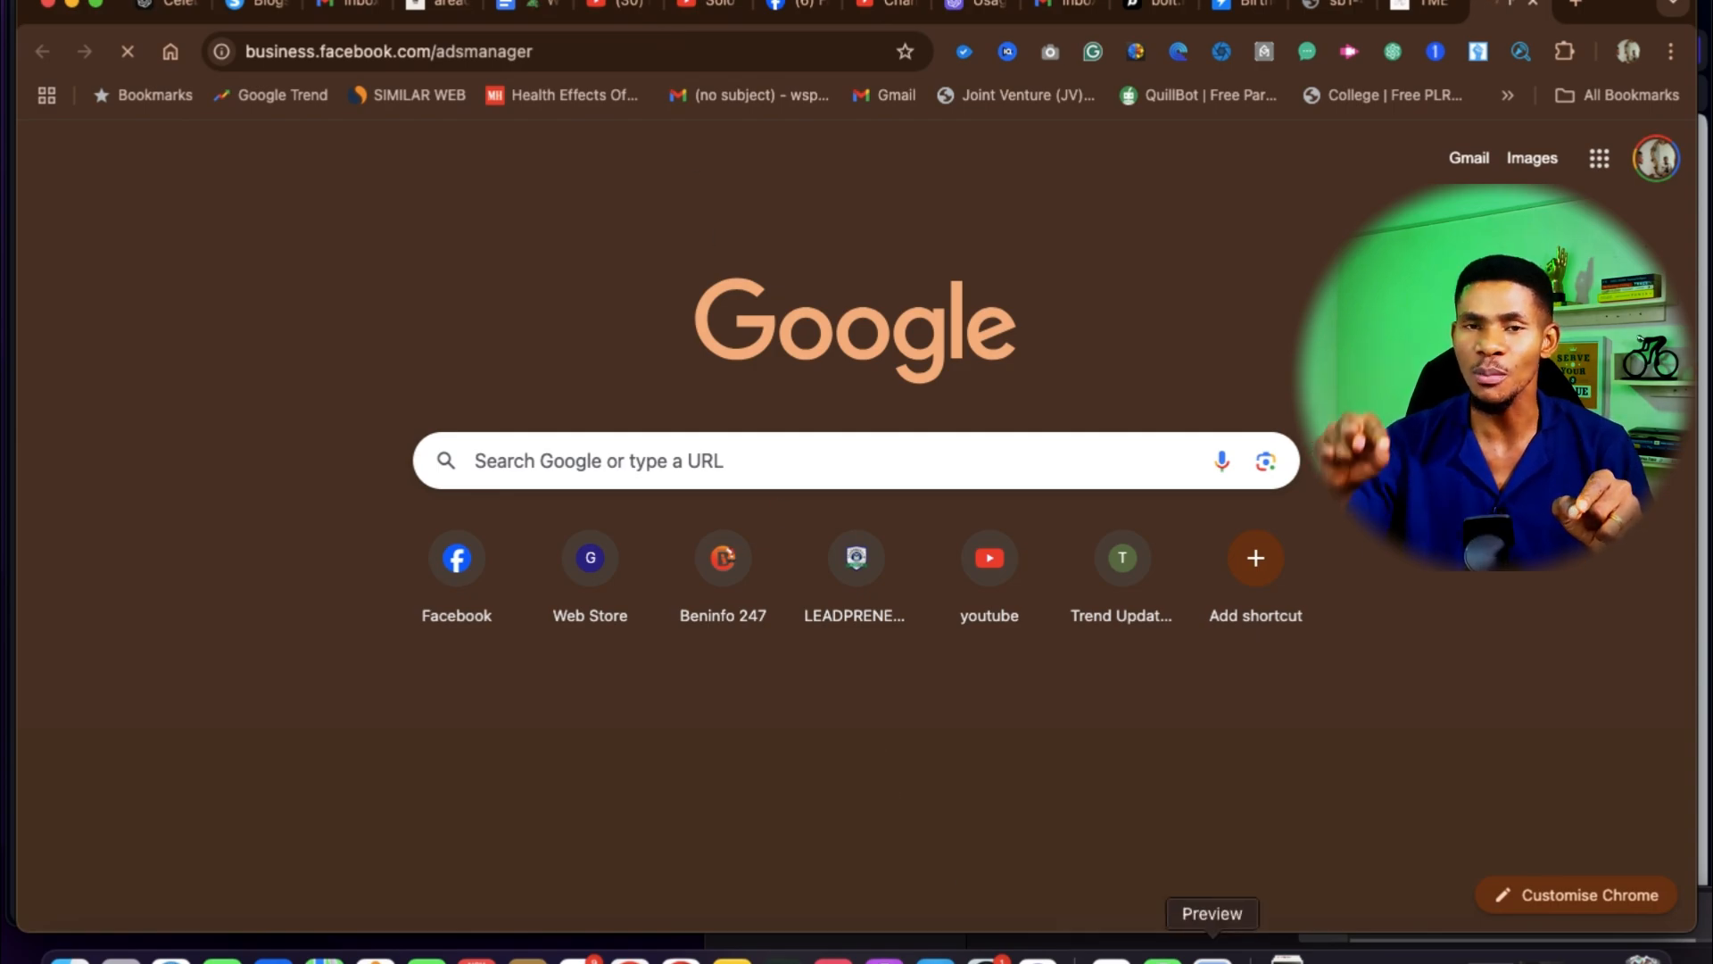
{"action": "left_click", "coordinate": [833, 957]}
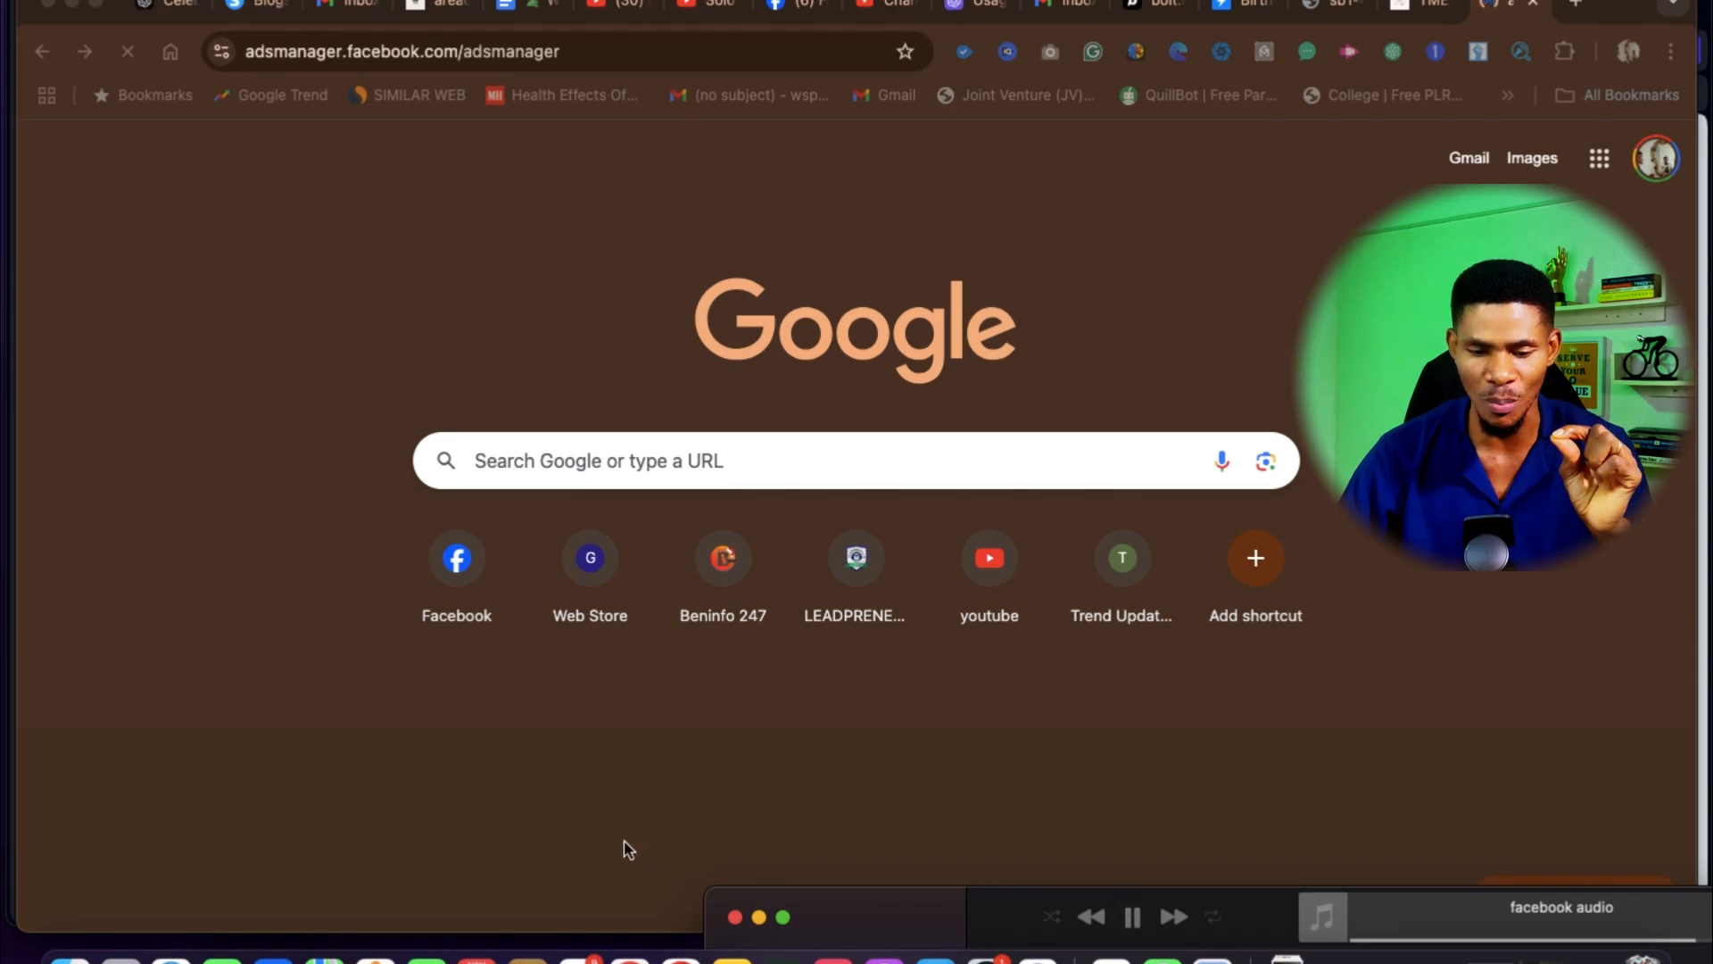
{"action": "left_click", "coordinate": [539, 792]}
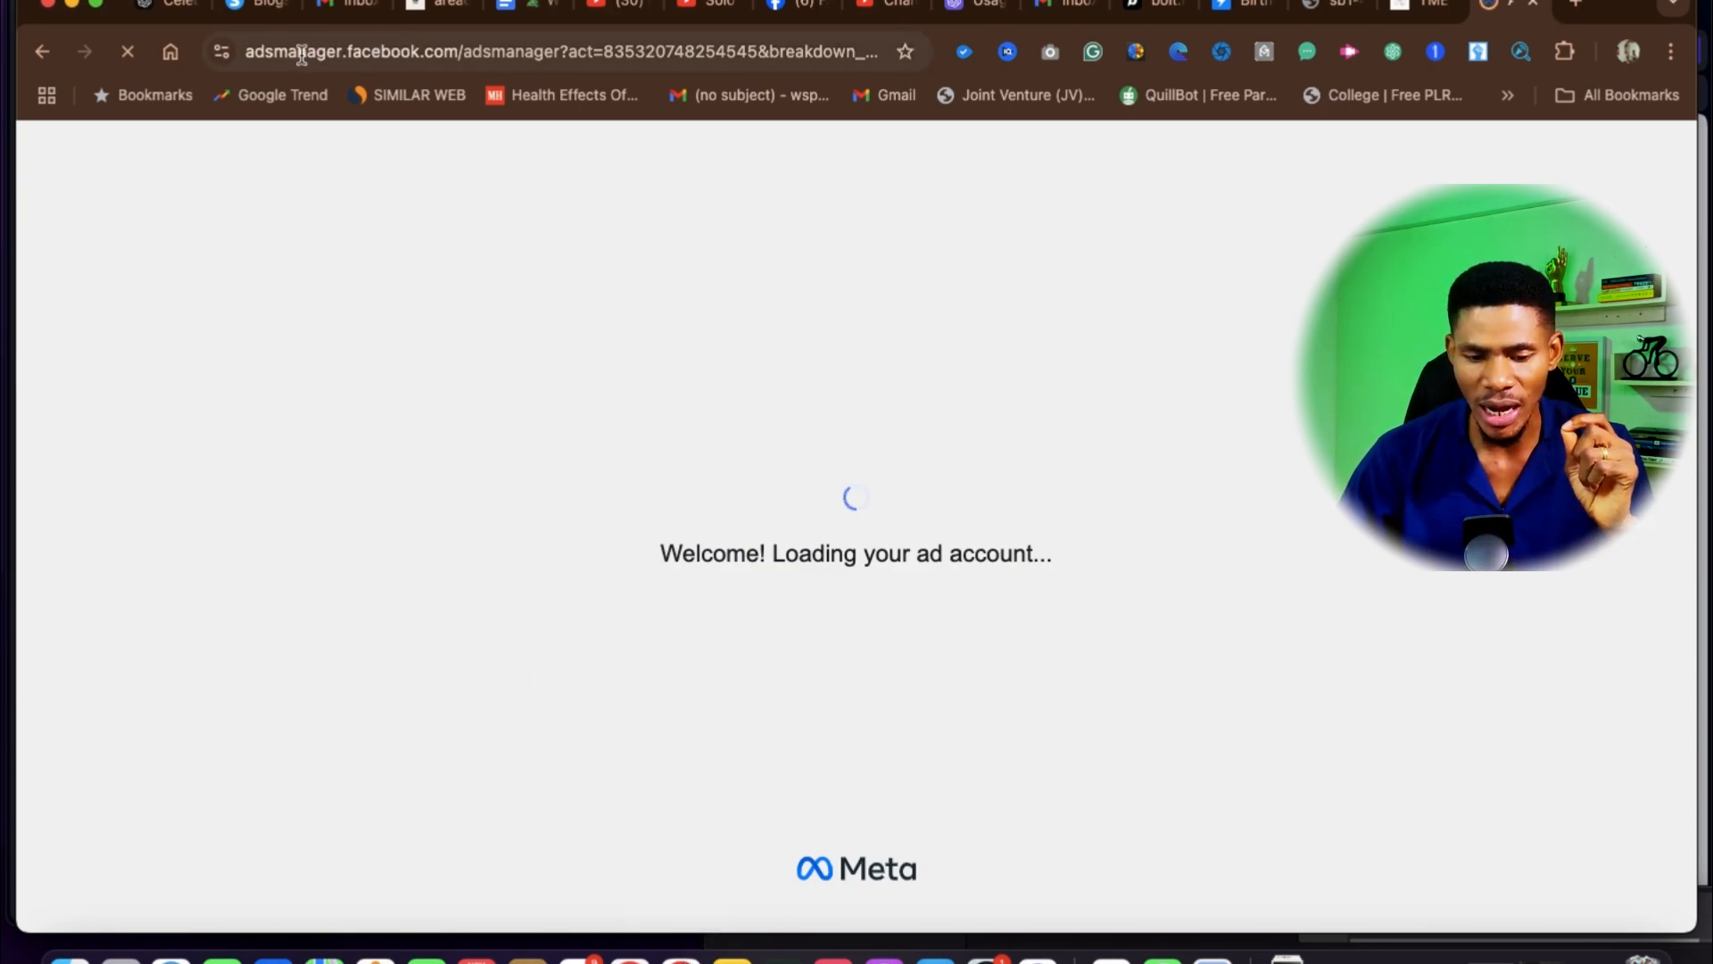
Step: Switch to Opera and examine the Meta for Business page and its advertising options
{"action": "left_click", "coordinate": [680, 957]}
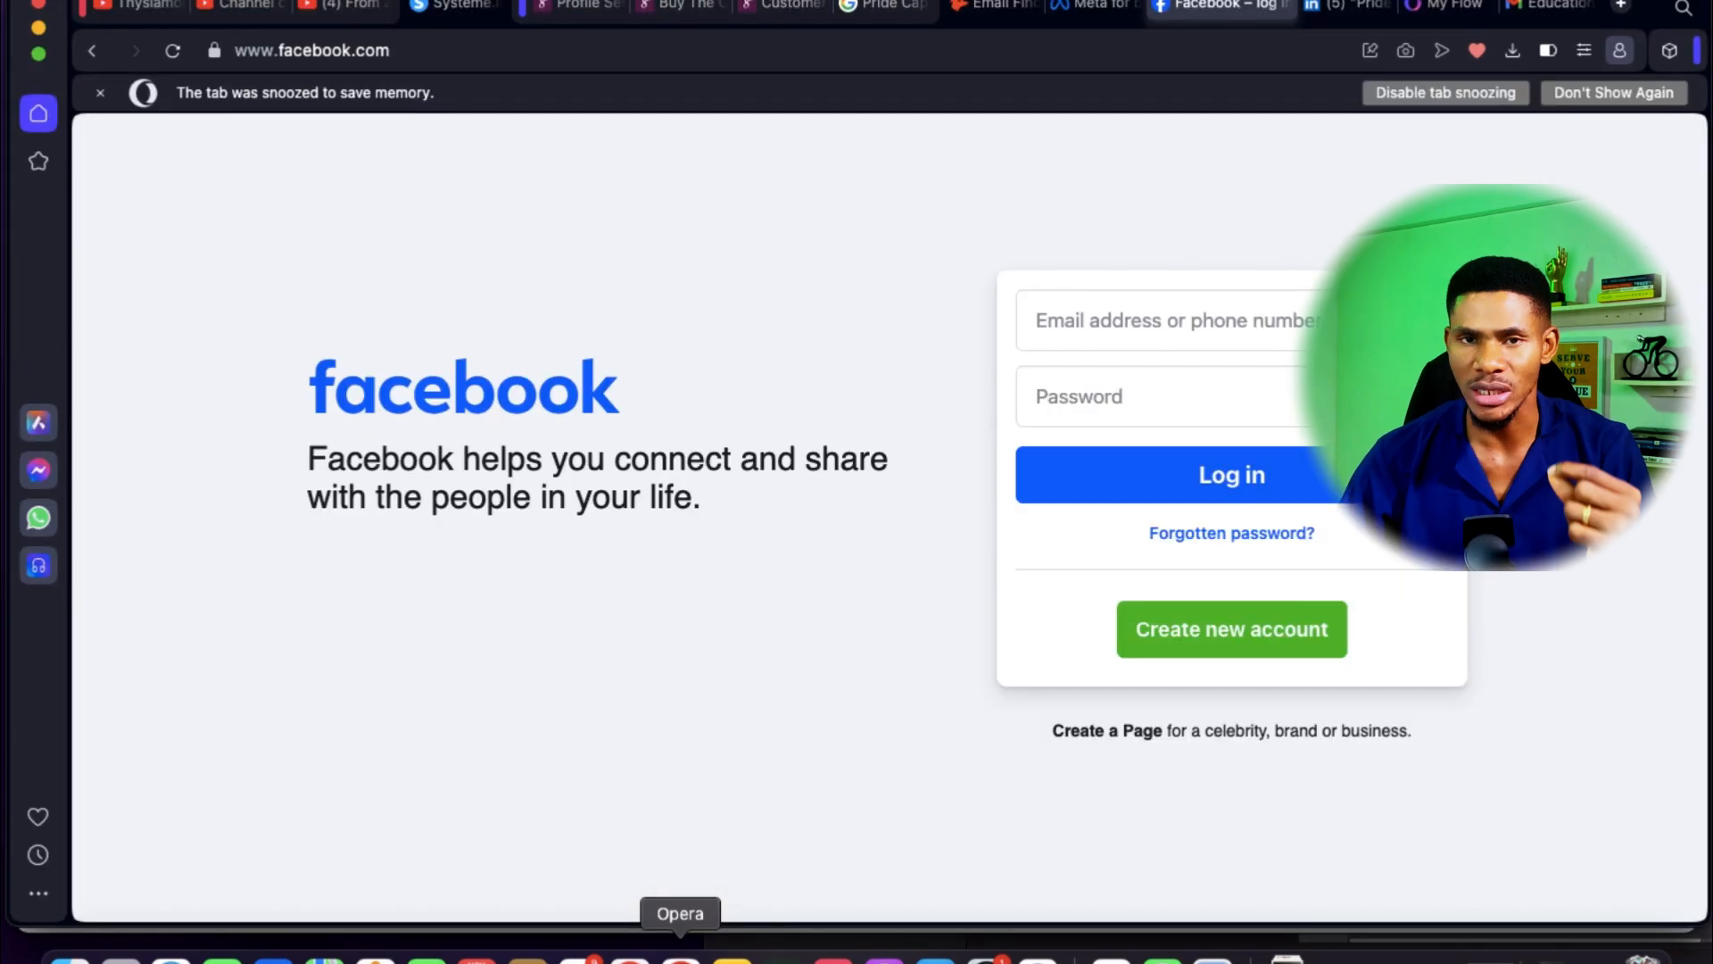
{"action": "left_click", "coordinate": [1096, 9]}
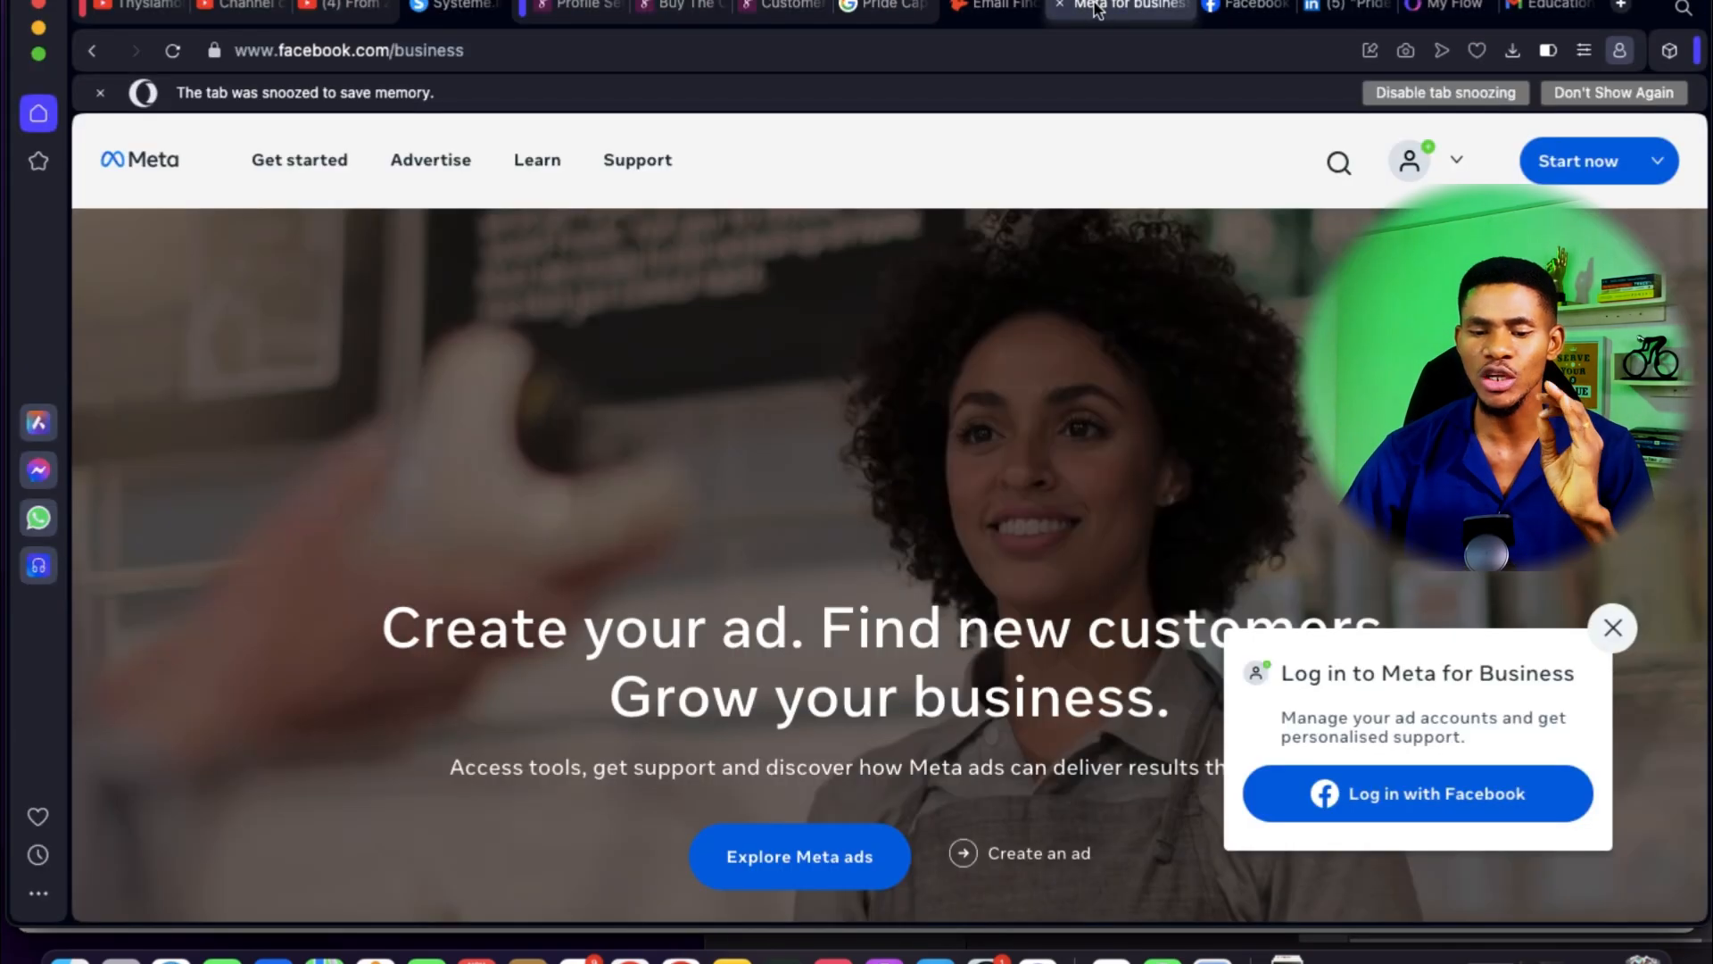
{"action": "scroll", "coordinate": [779, 598], "scroll_direction": "down", "scroll_amount": 8}
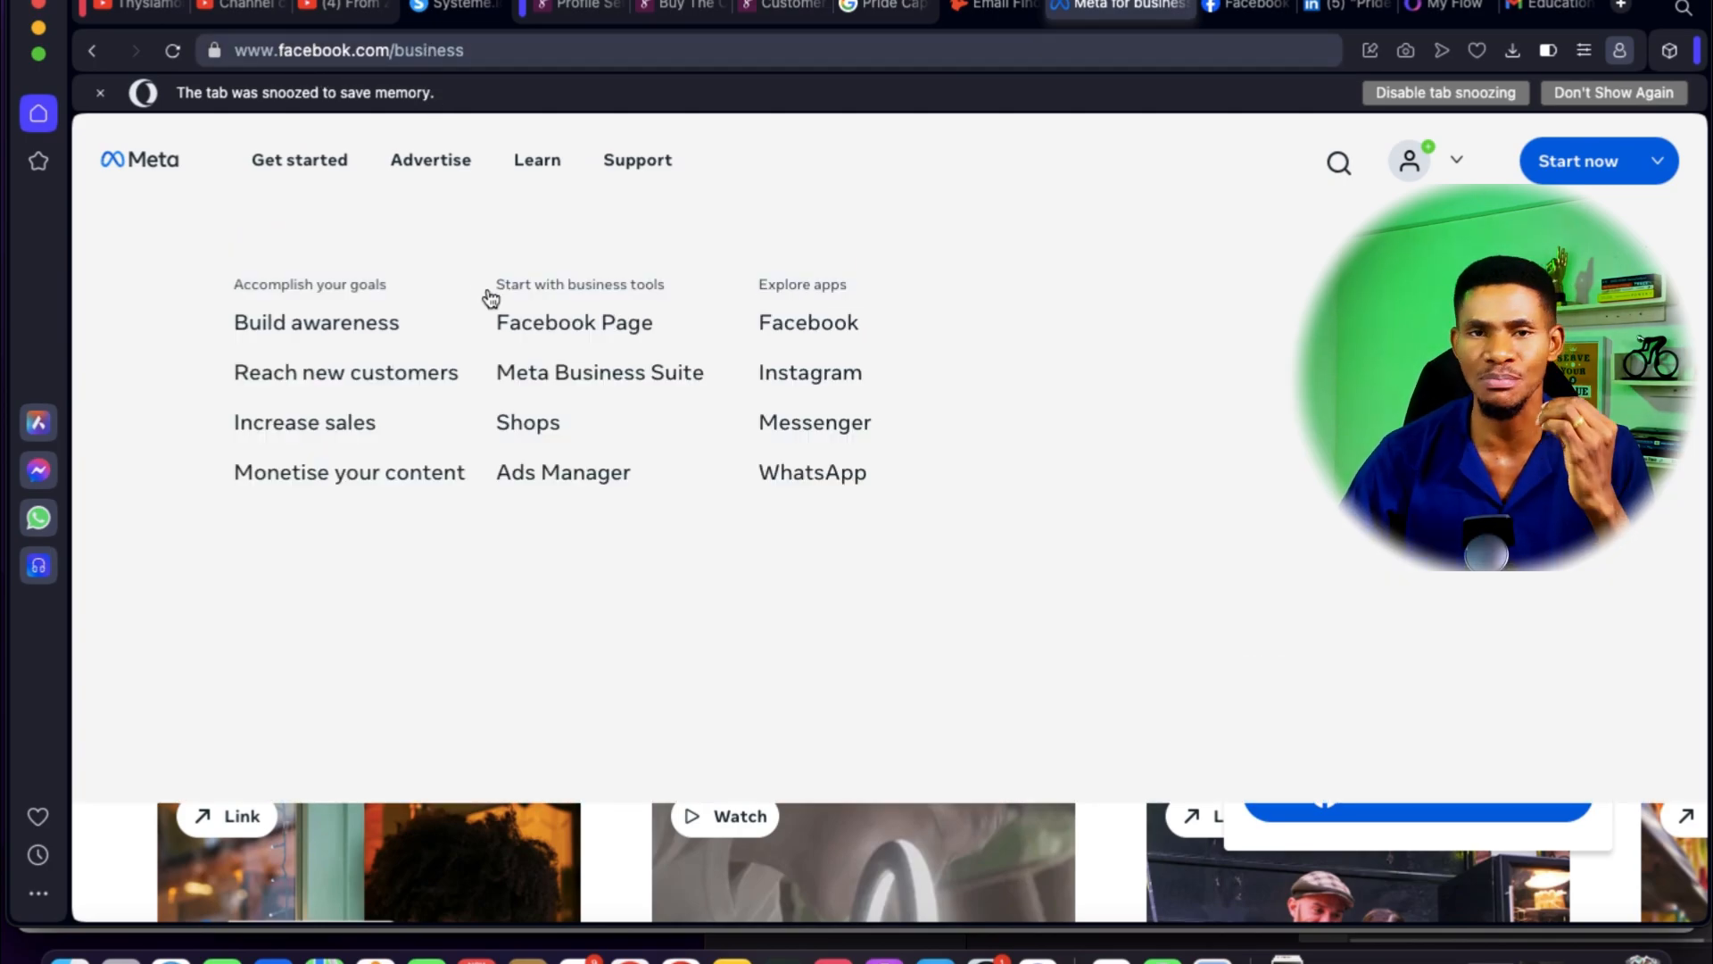
{"action": "mouse_move", "coordinate": [431, 159]}
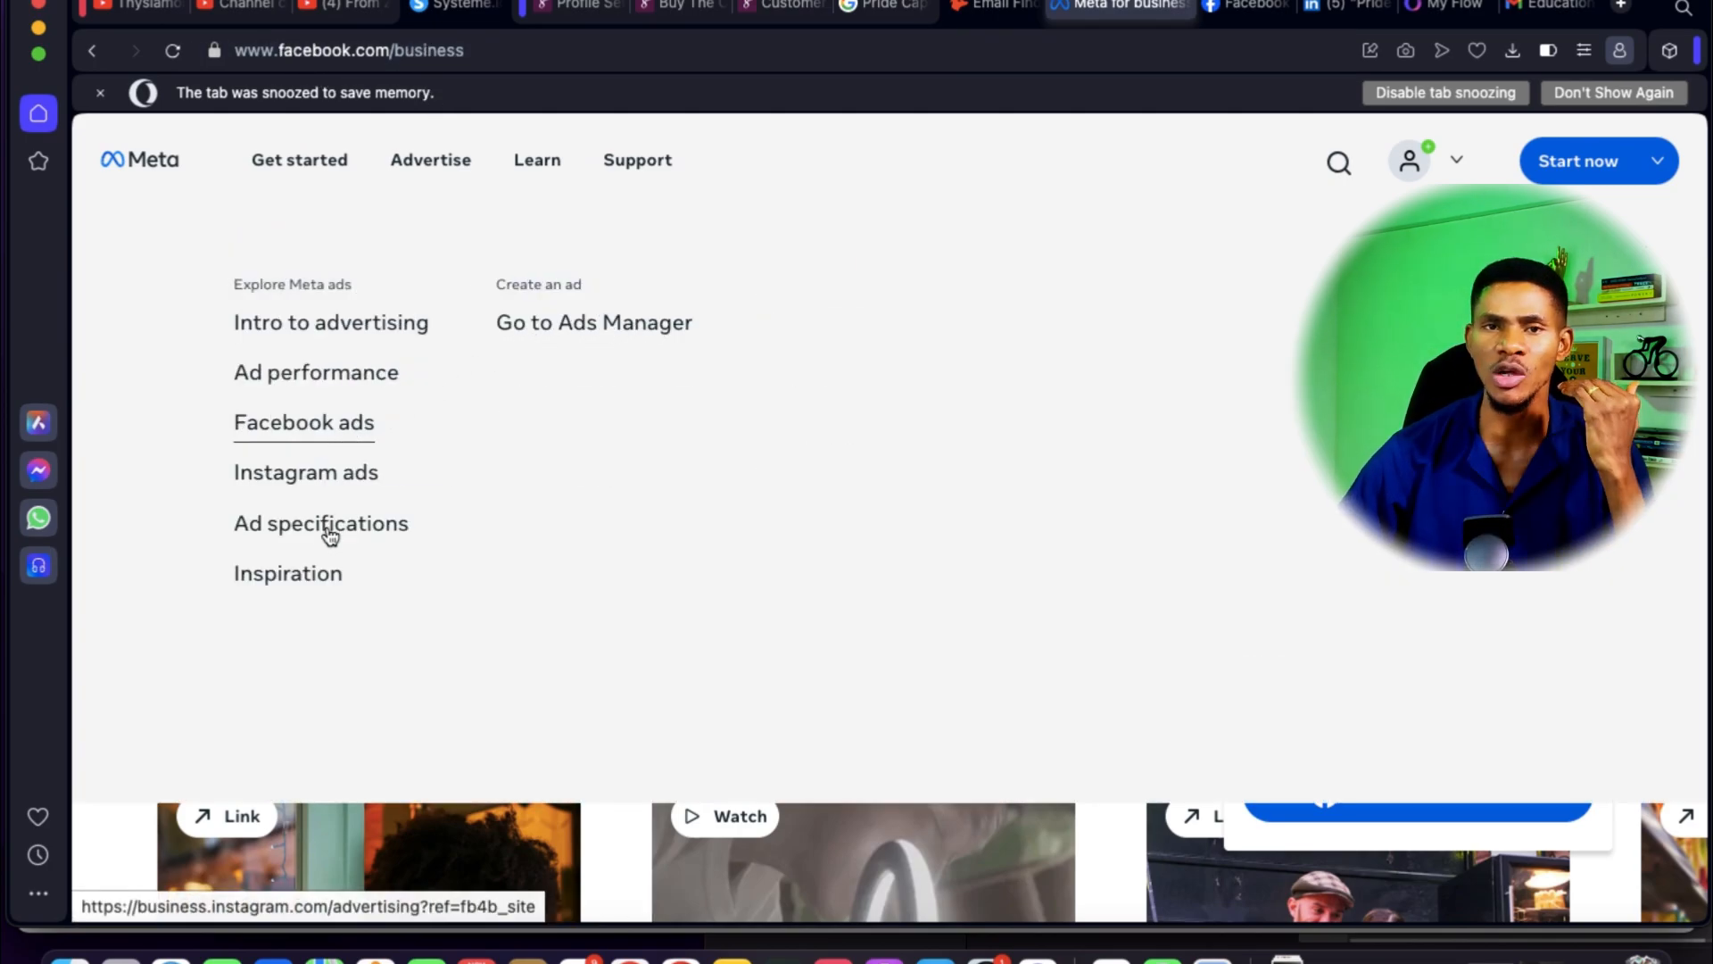
{"action": "scroll", "coordinate": [934, 532], "scroll_direction": "down", "scroll_amount": 3}
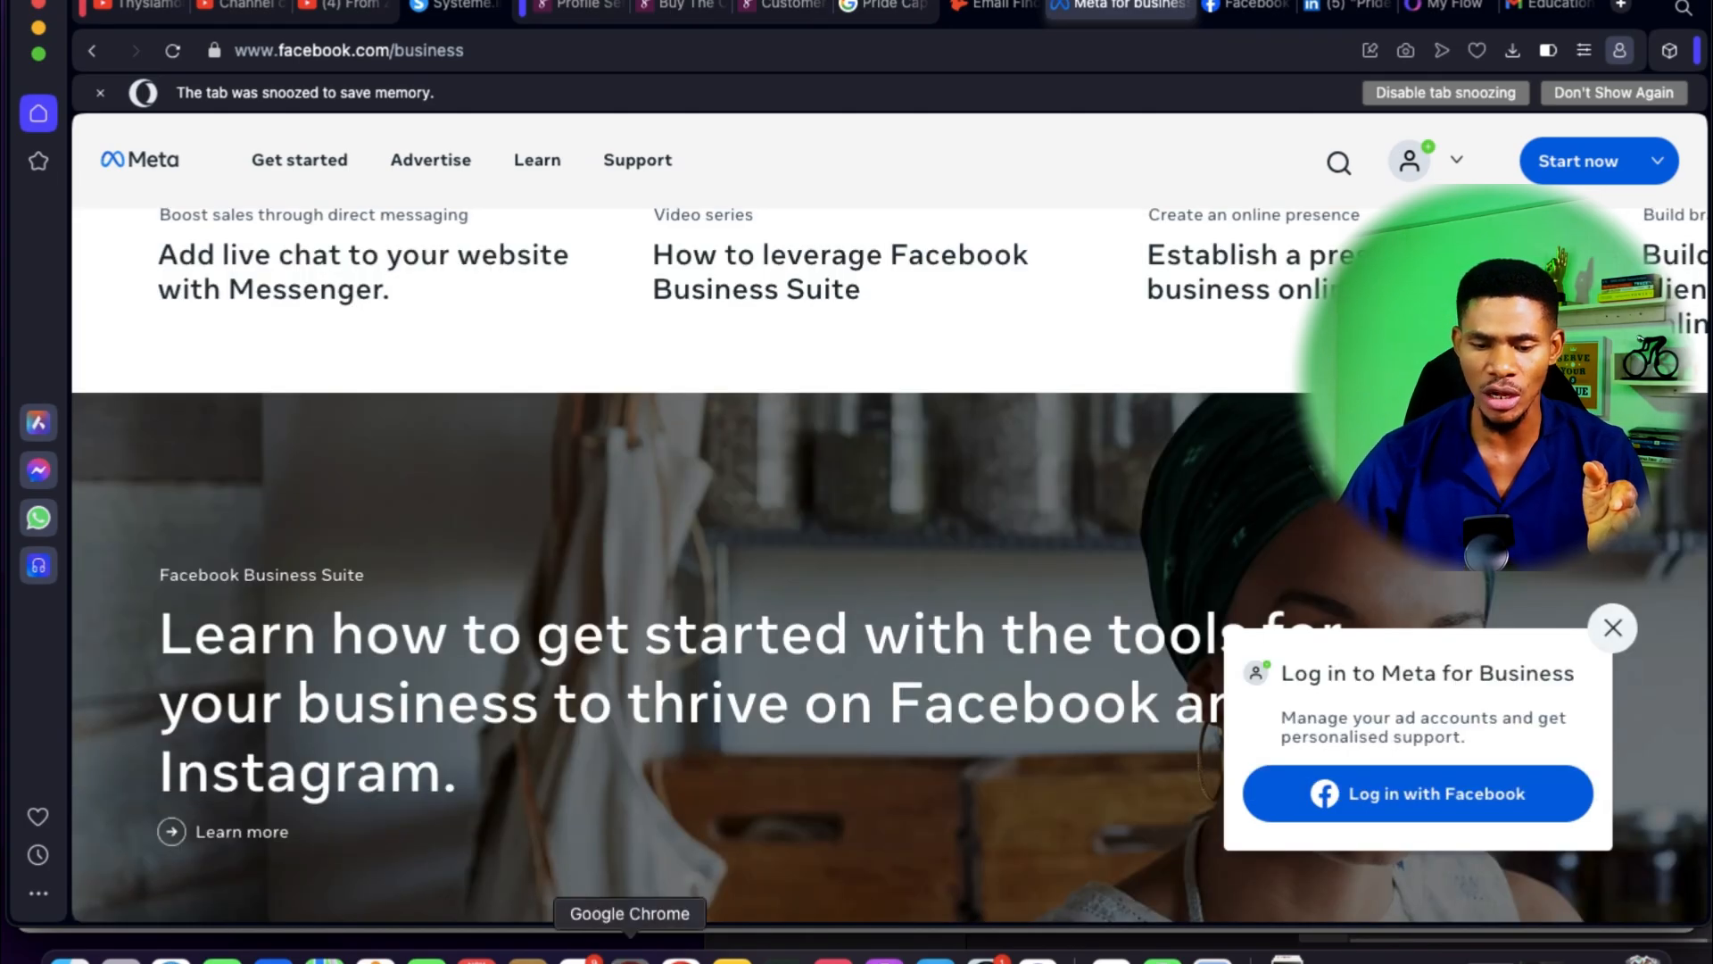
Step: View the Ads Manager campaigns in Google Chrome, and return to Opera to go to Ads Manager from Meta for Business
{"action": "left_click", "coordinate": [630, 956]}
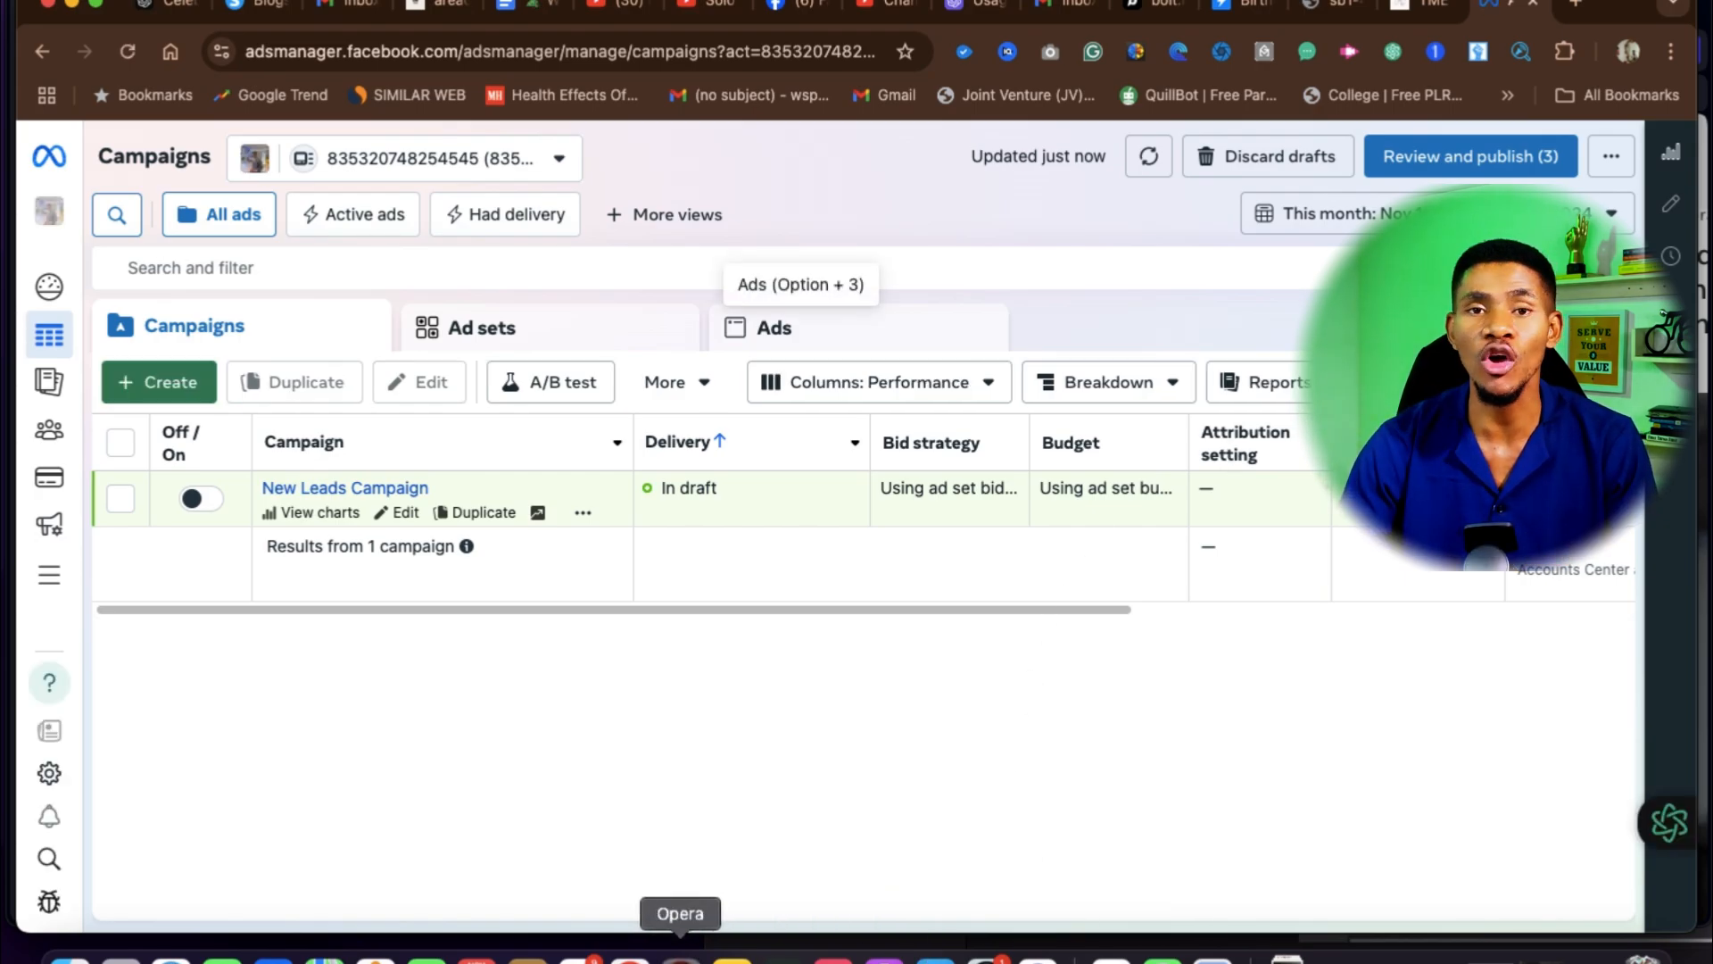
{"action": "left_click", "coordinate": [680, 957]}
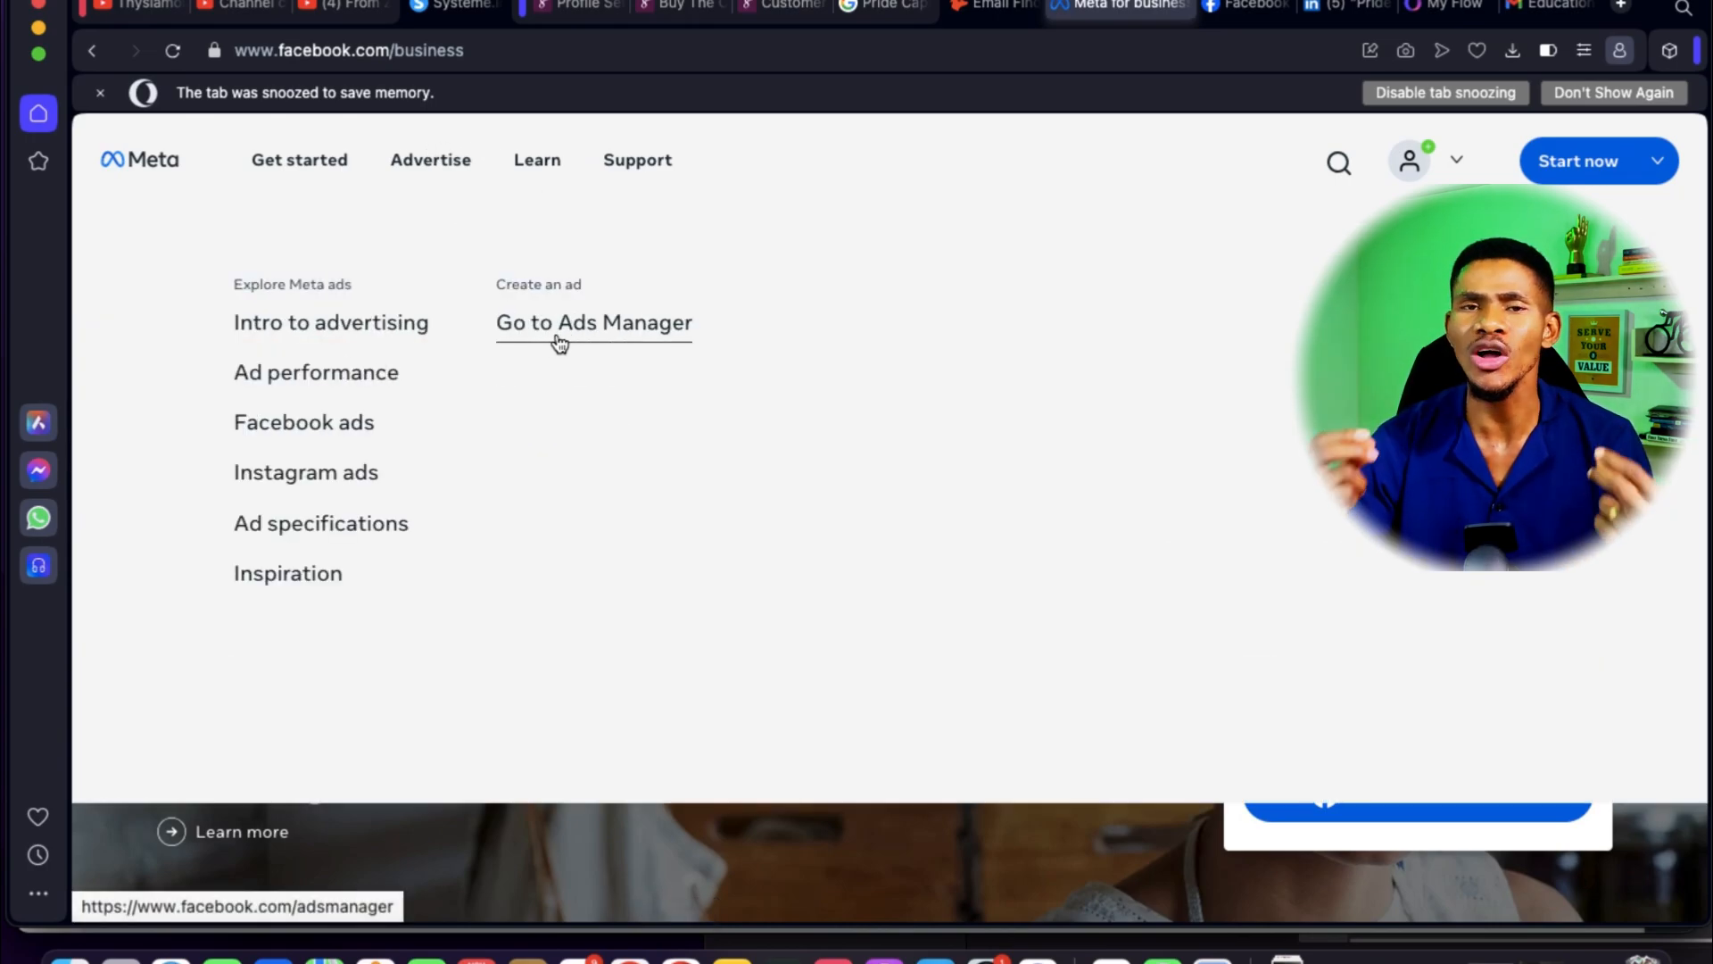
{"action": "left_click", "coordinate": [560, 343]}
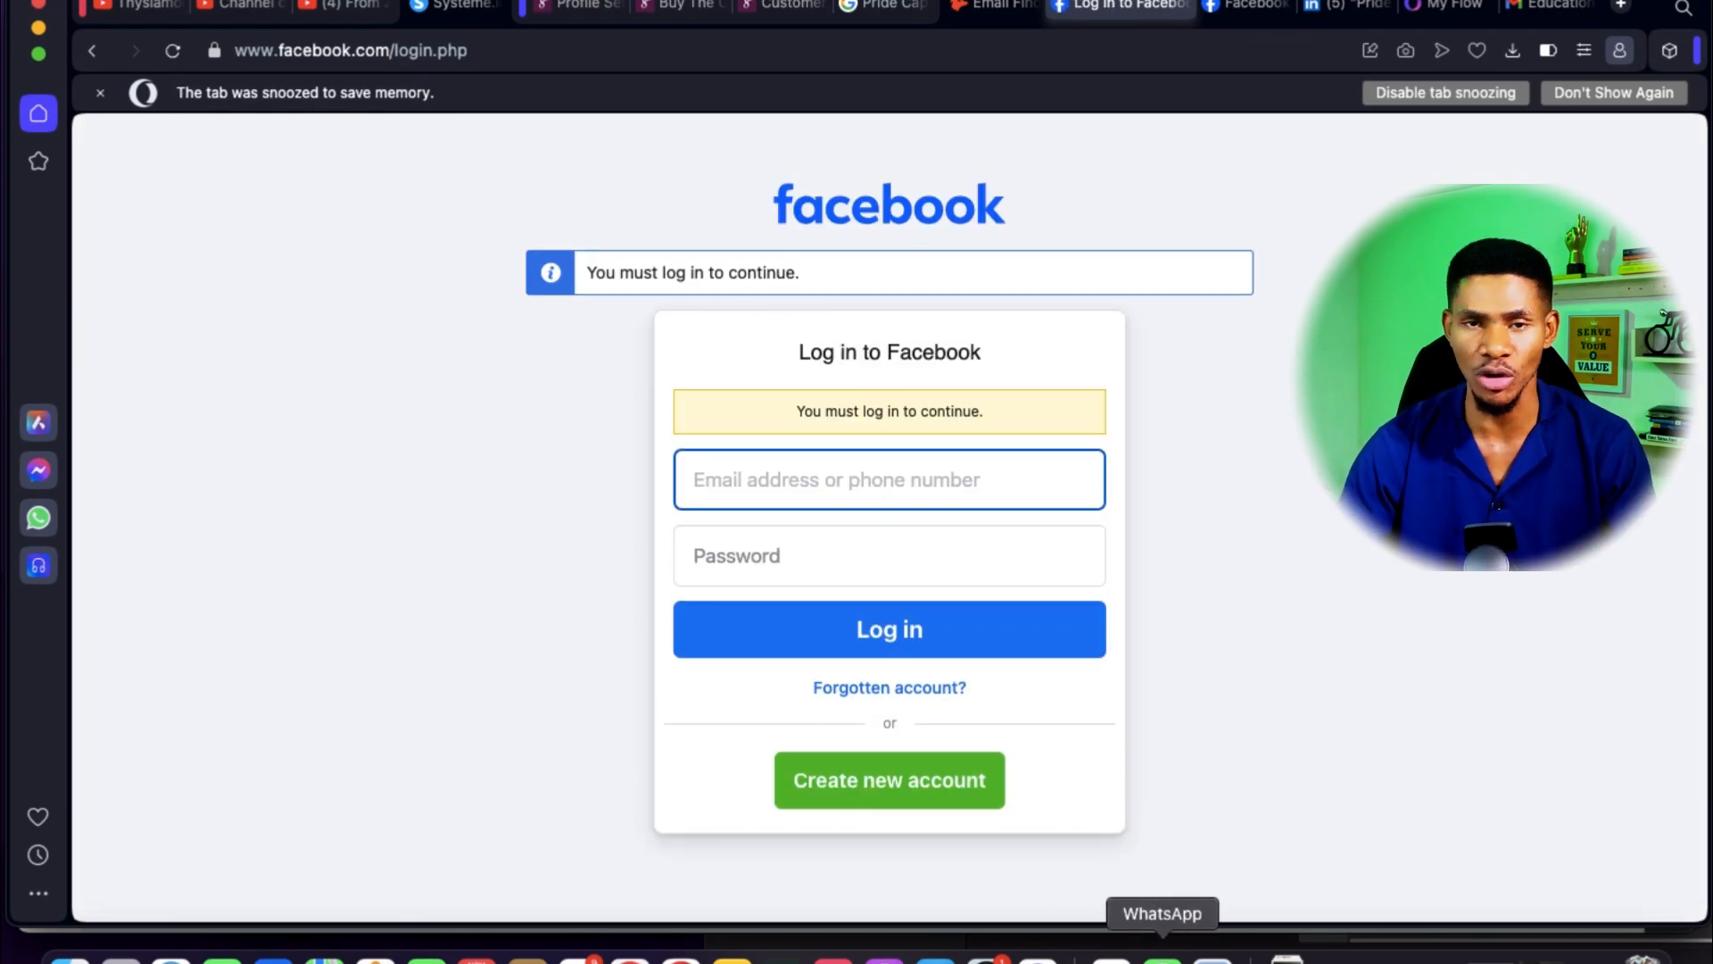
Step: Switch back to Google Chrome and start creating a new campaign in Ads Manager
{"action": "left_click", "coordinate": [630, 953]}
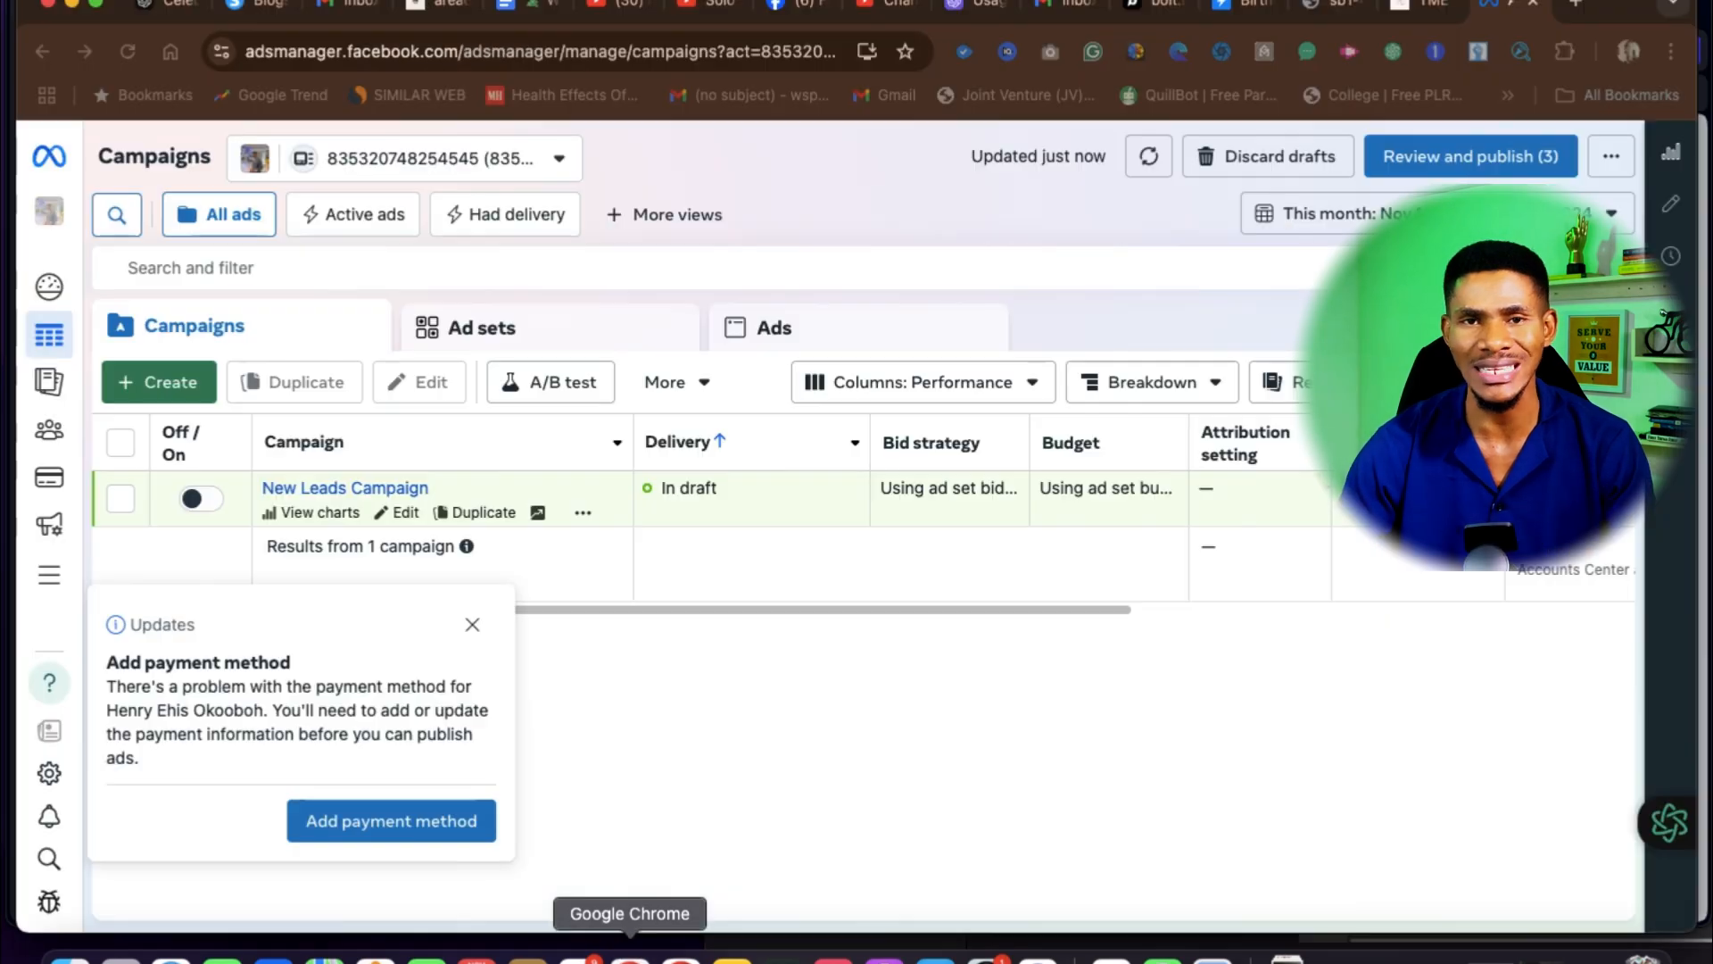
{"action": "mouse_move", "coordinate": [53, 295]}
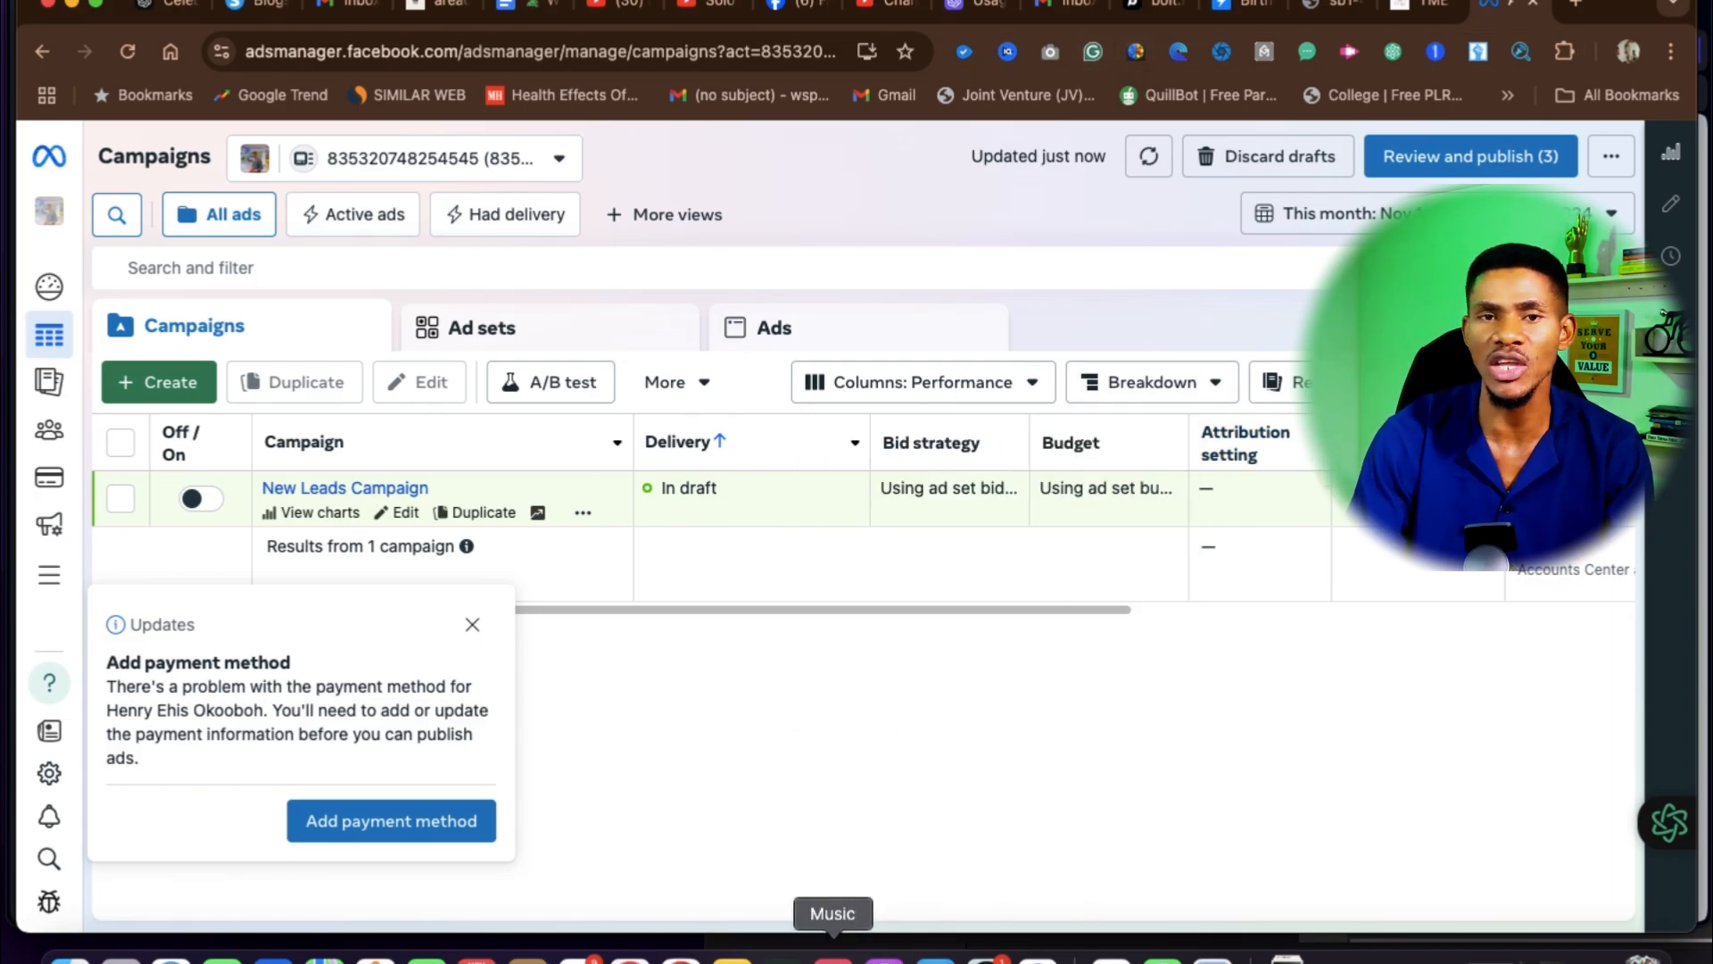
{"action": "left_click", "coordinate": [841, 953]}
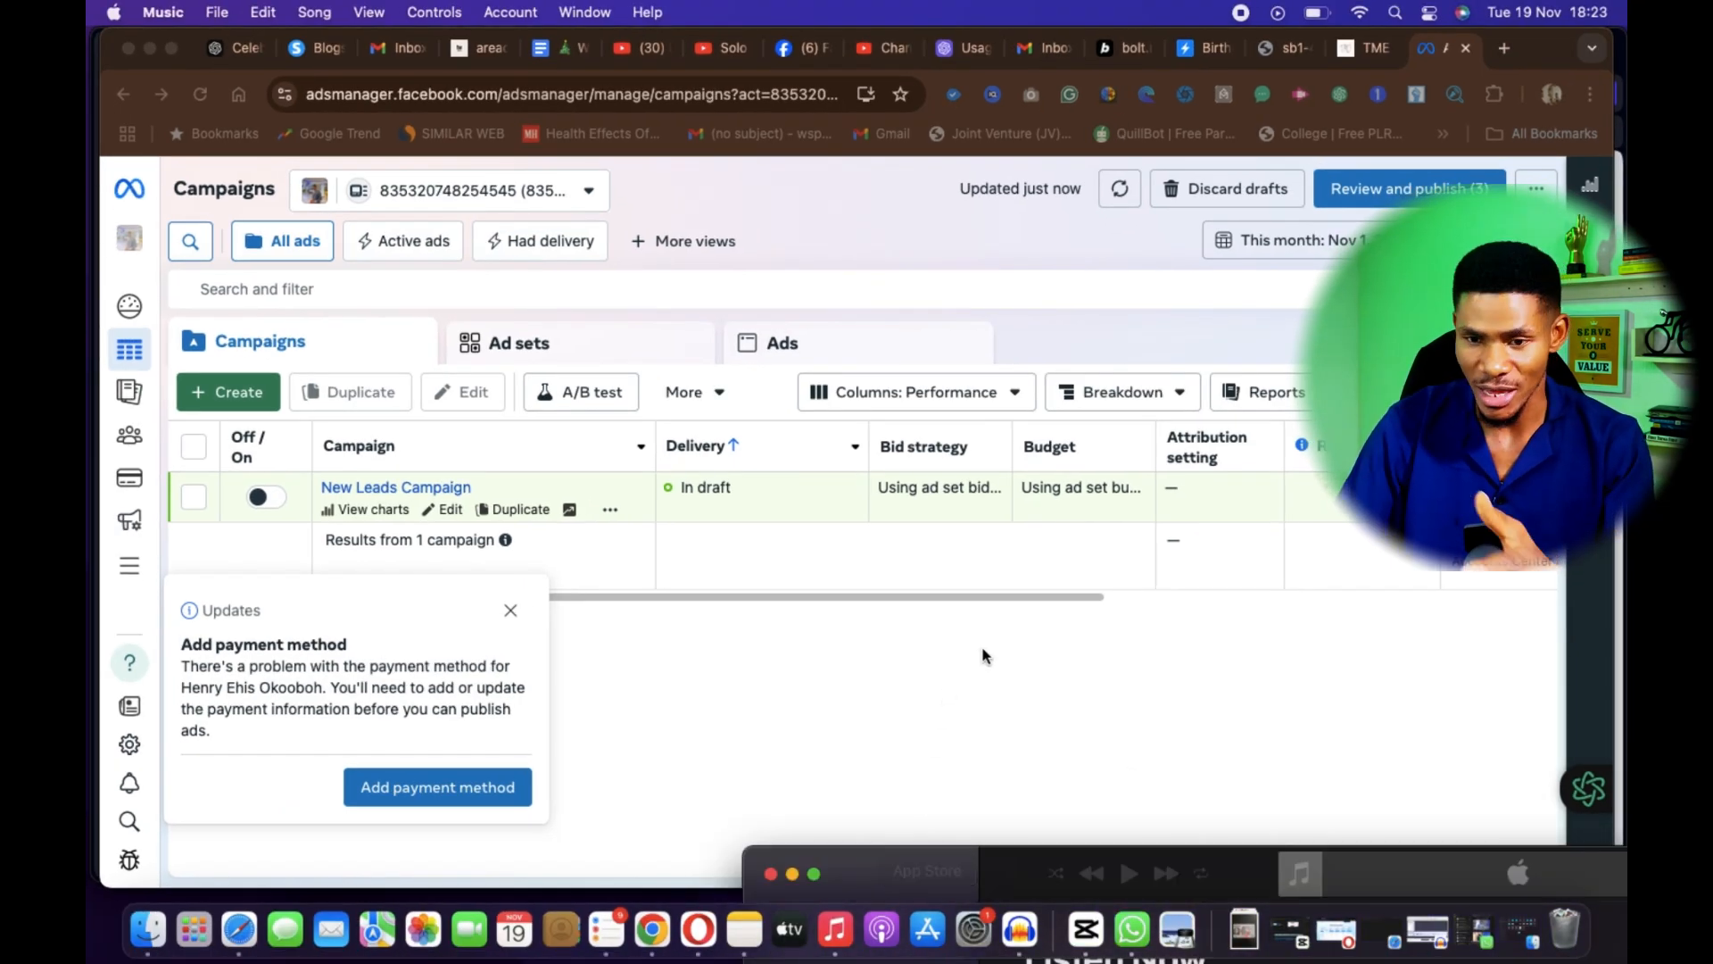
{"action": "left_click", "coordinate": [915, 288]}
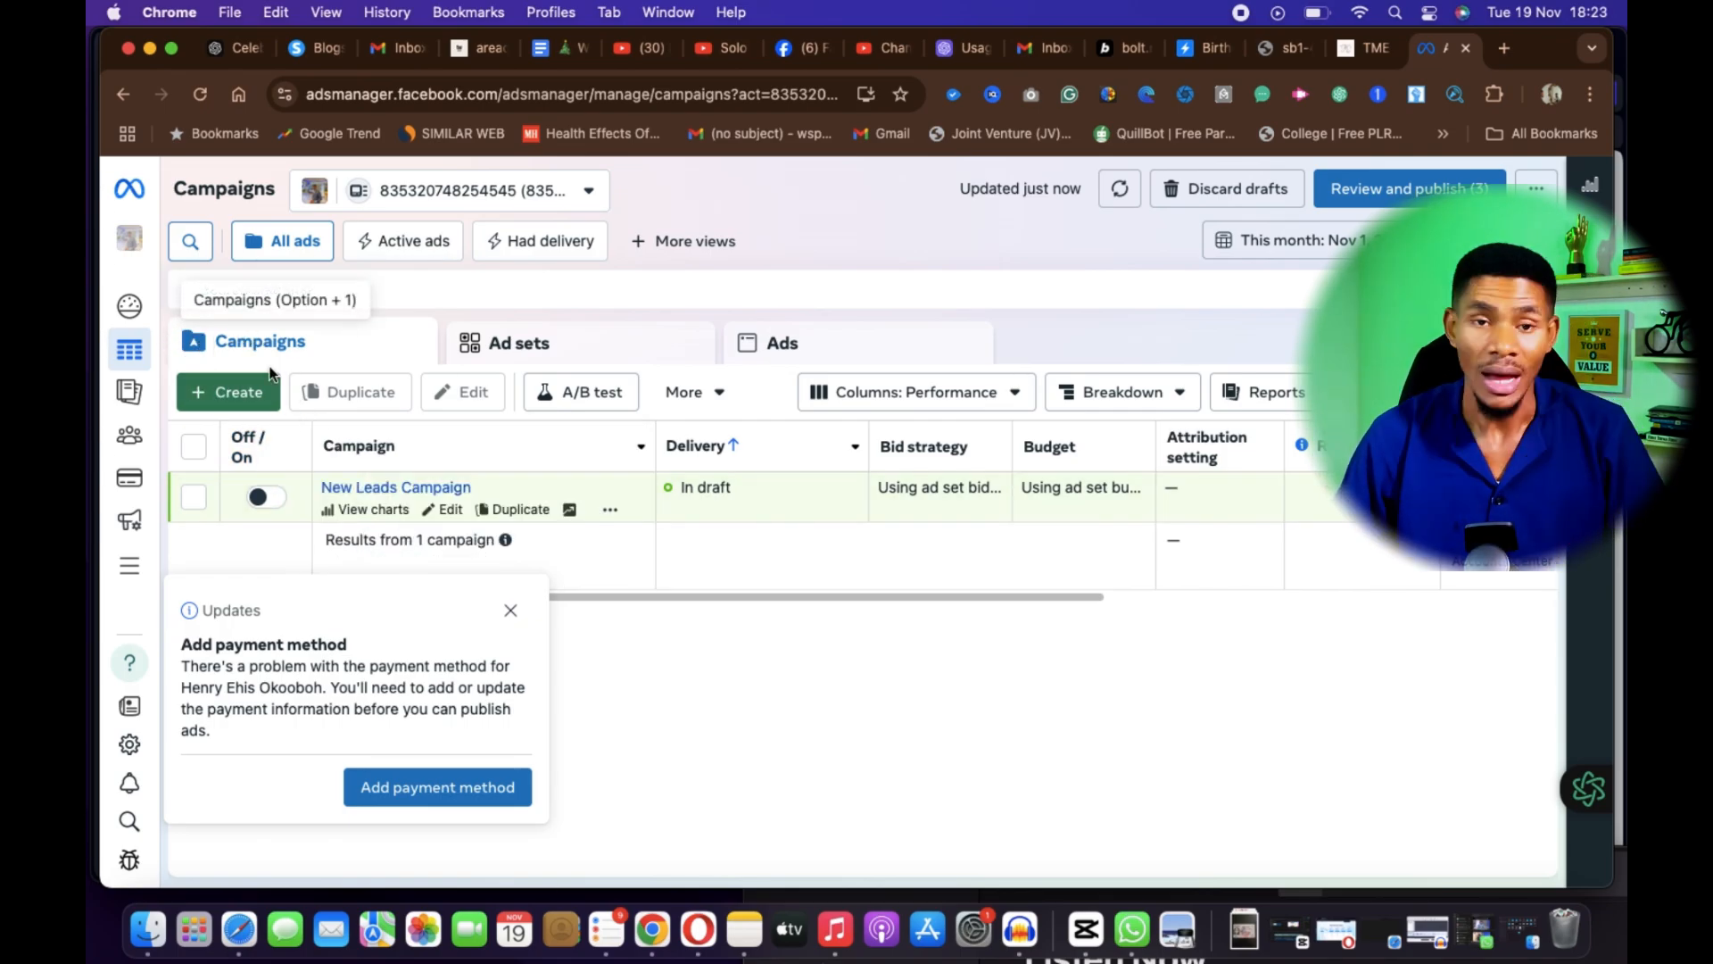
{"action": "mouse_move", "coordinate": [132, 353]}
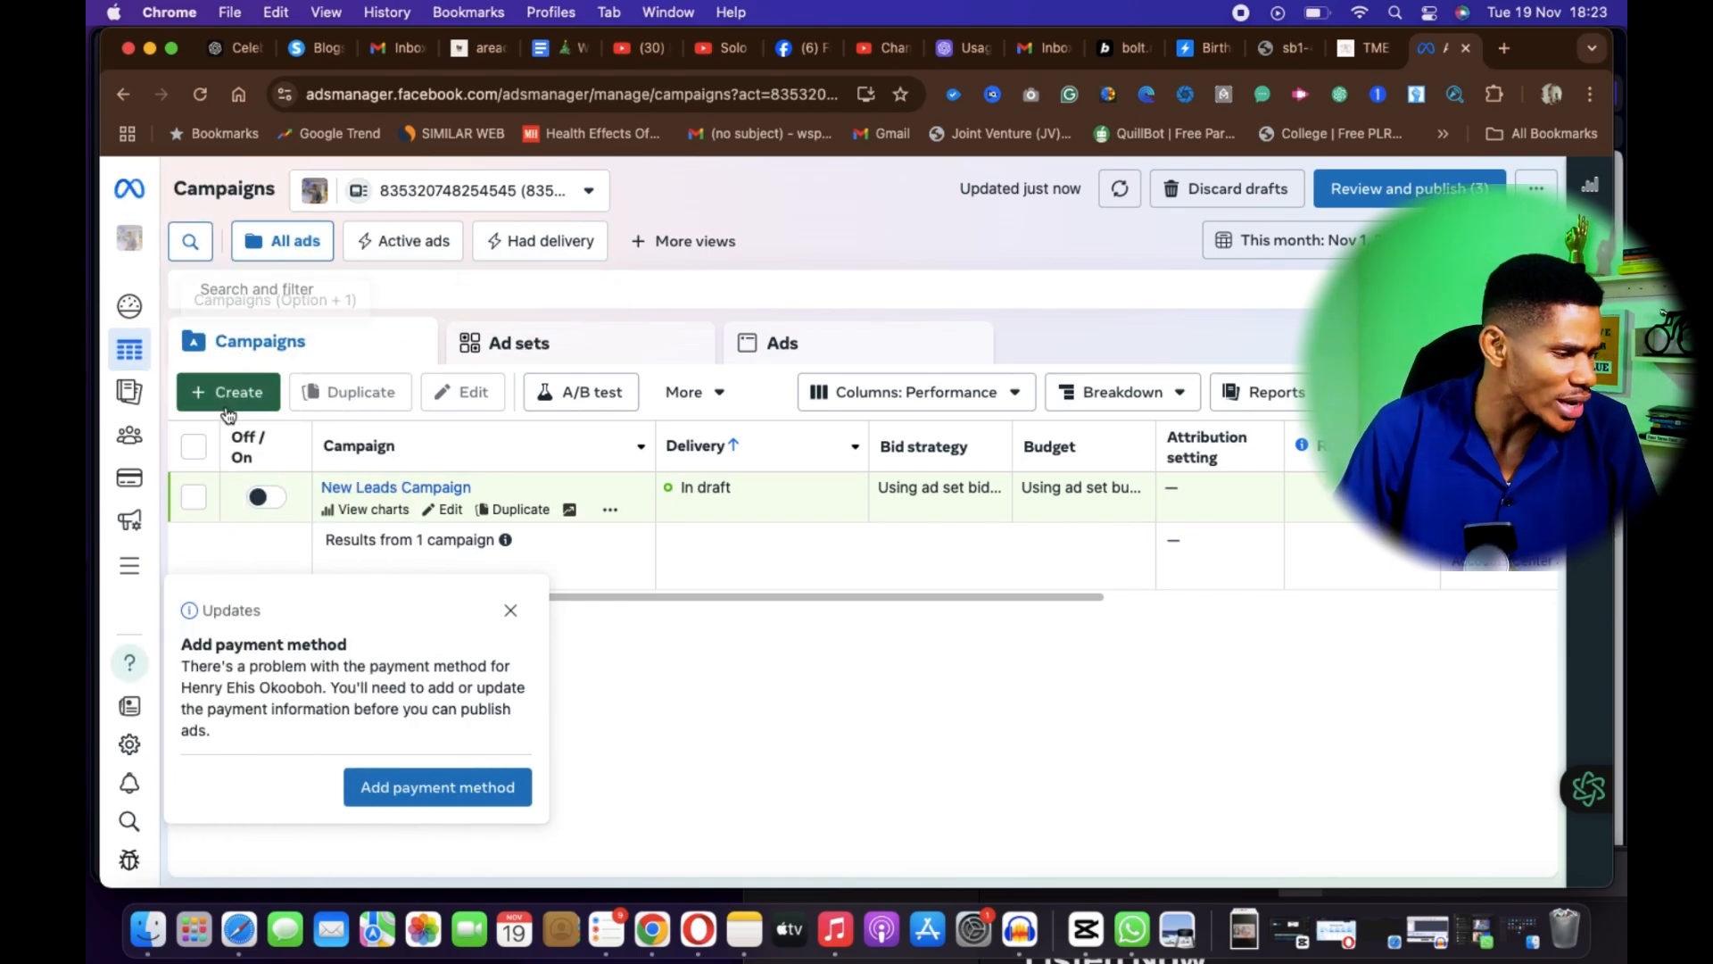
{"action": "left_click", "coordinate": [204, 395]}
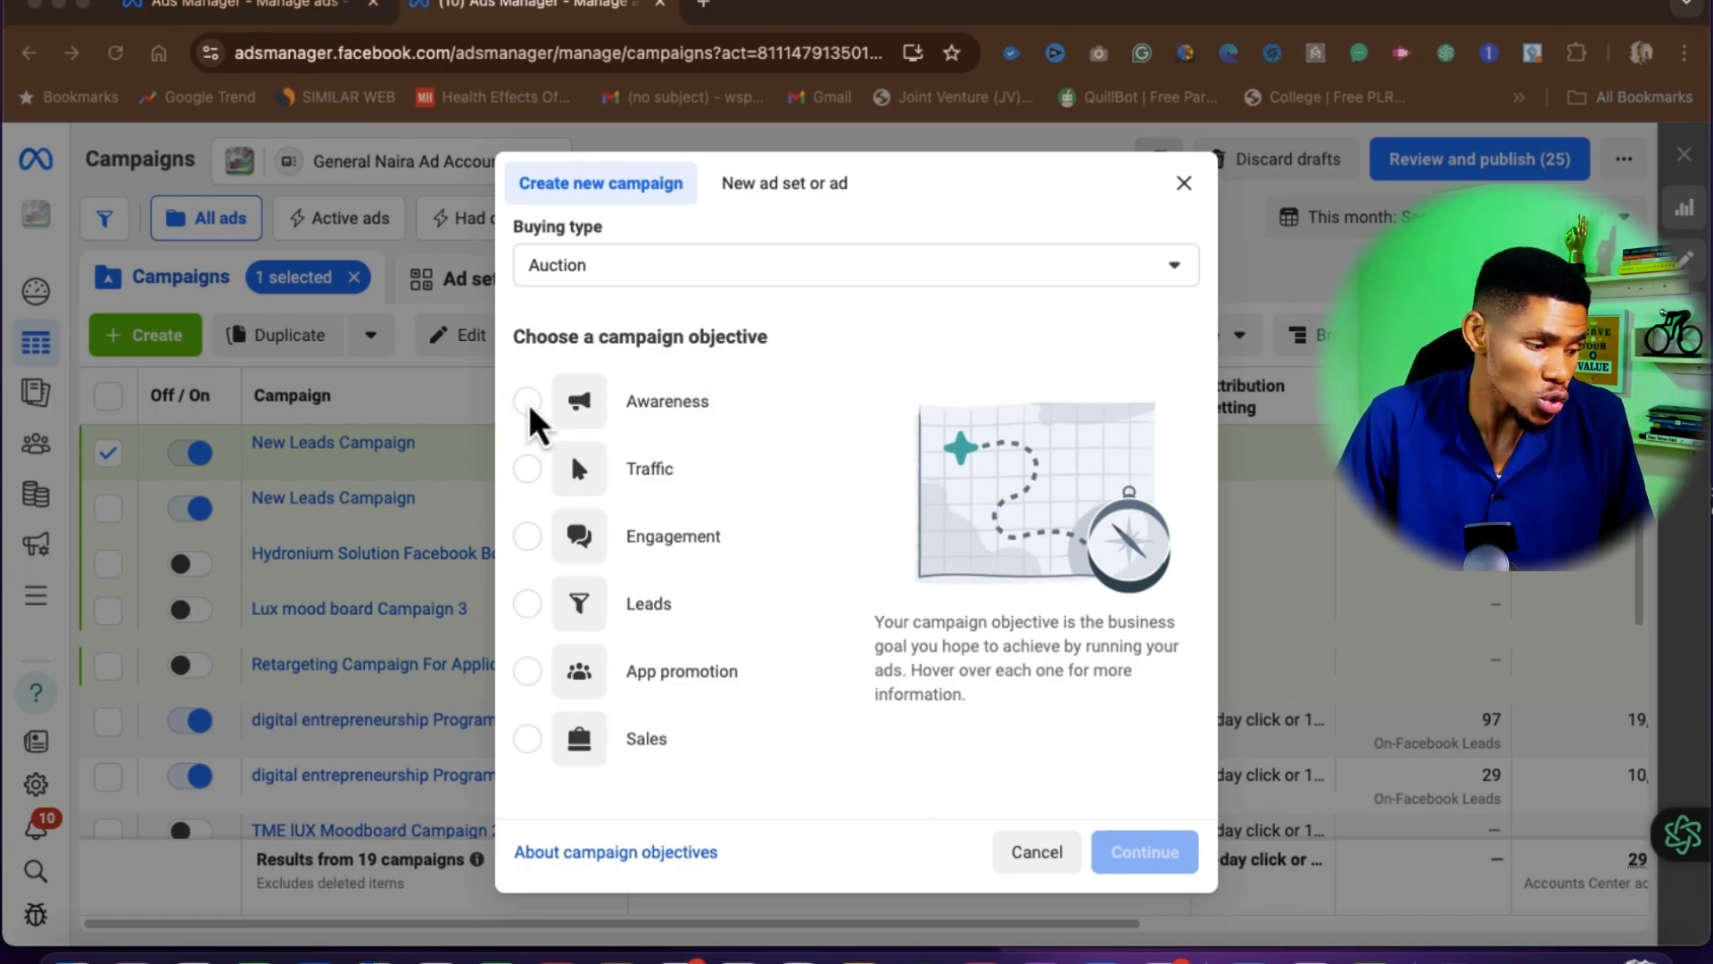
Step: Choose Leads as the campaign objective with the Auction buying type, and continue with a manual leads campaign setup
{"action": "mouse_move", "coordinate": [539, 403]}
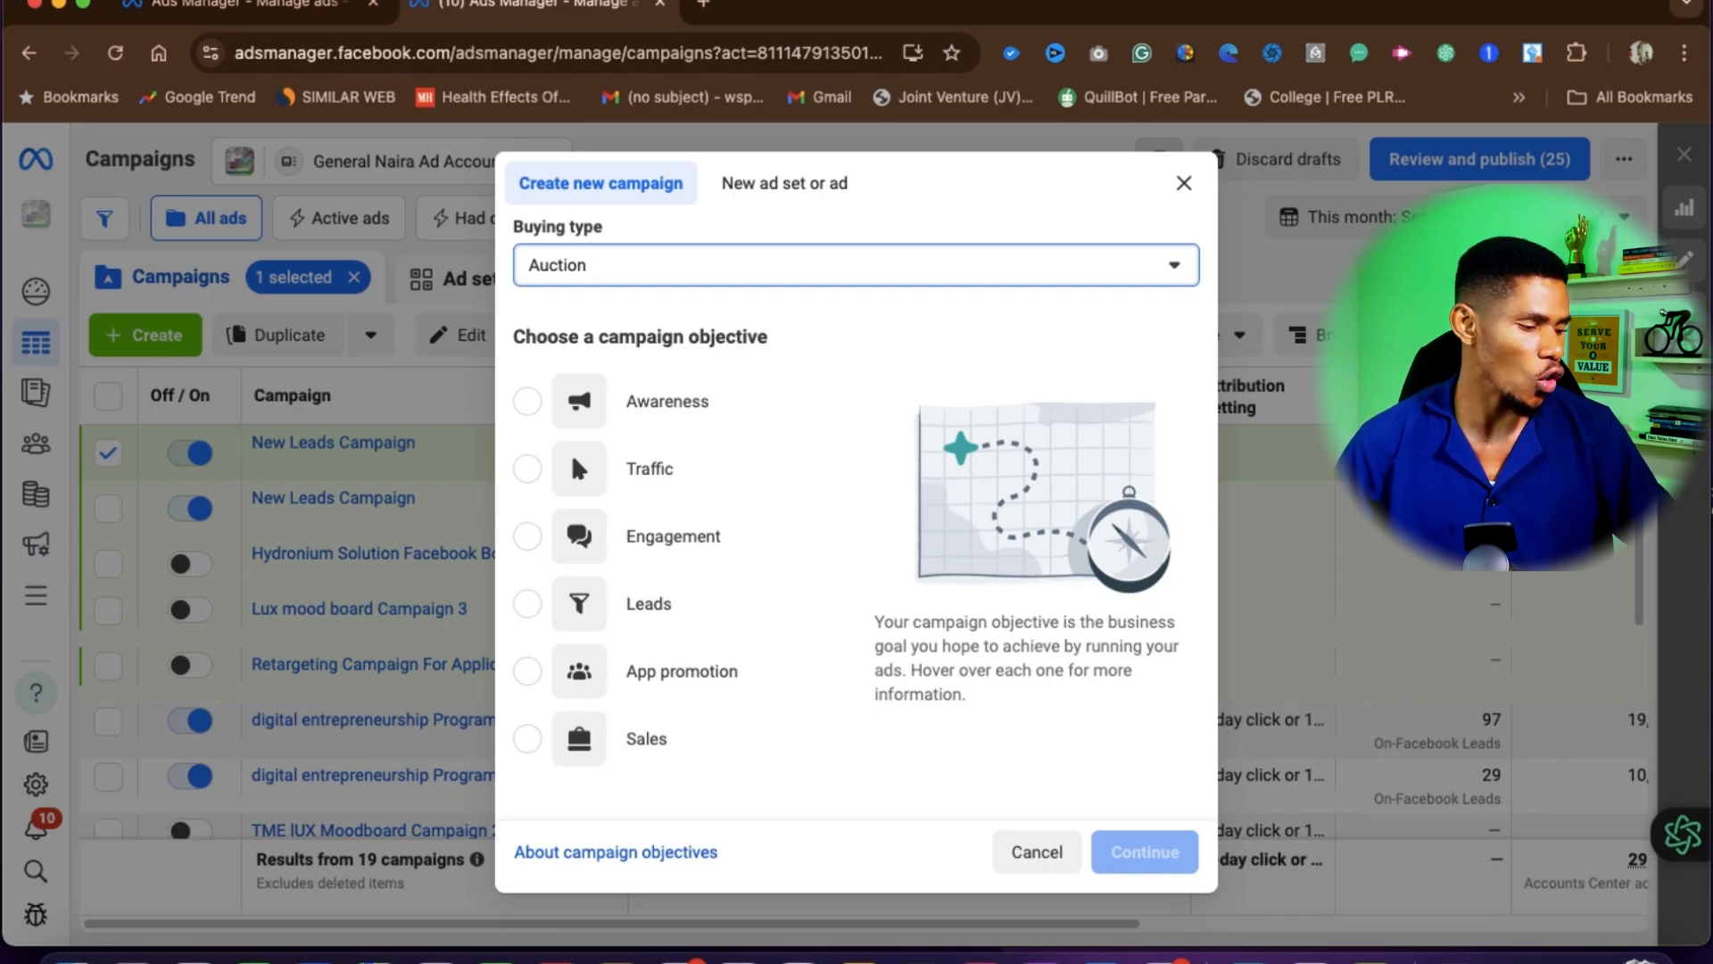
{"action": "mouse_move", "coordinate": [678, 601]}
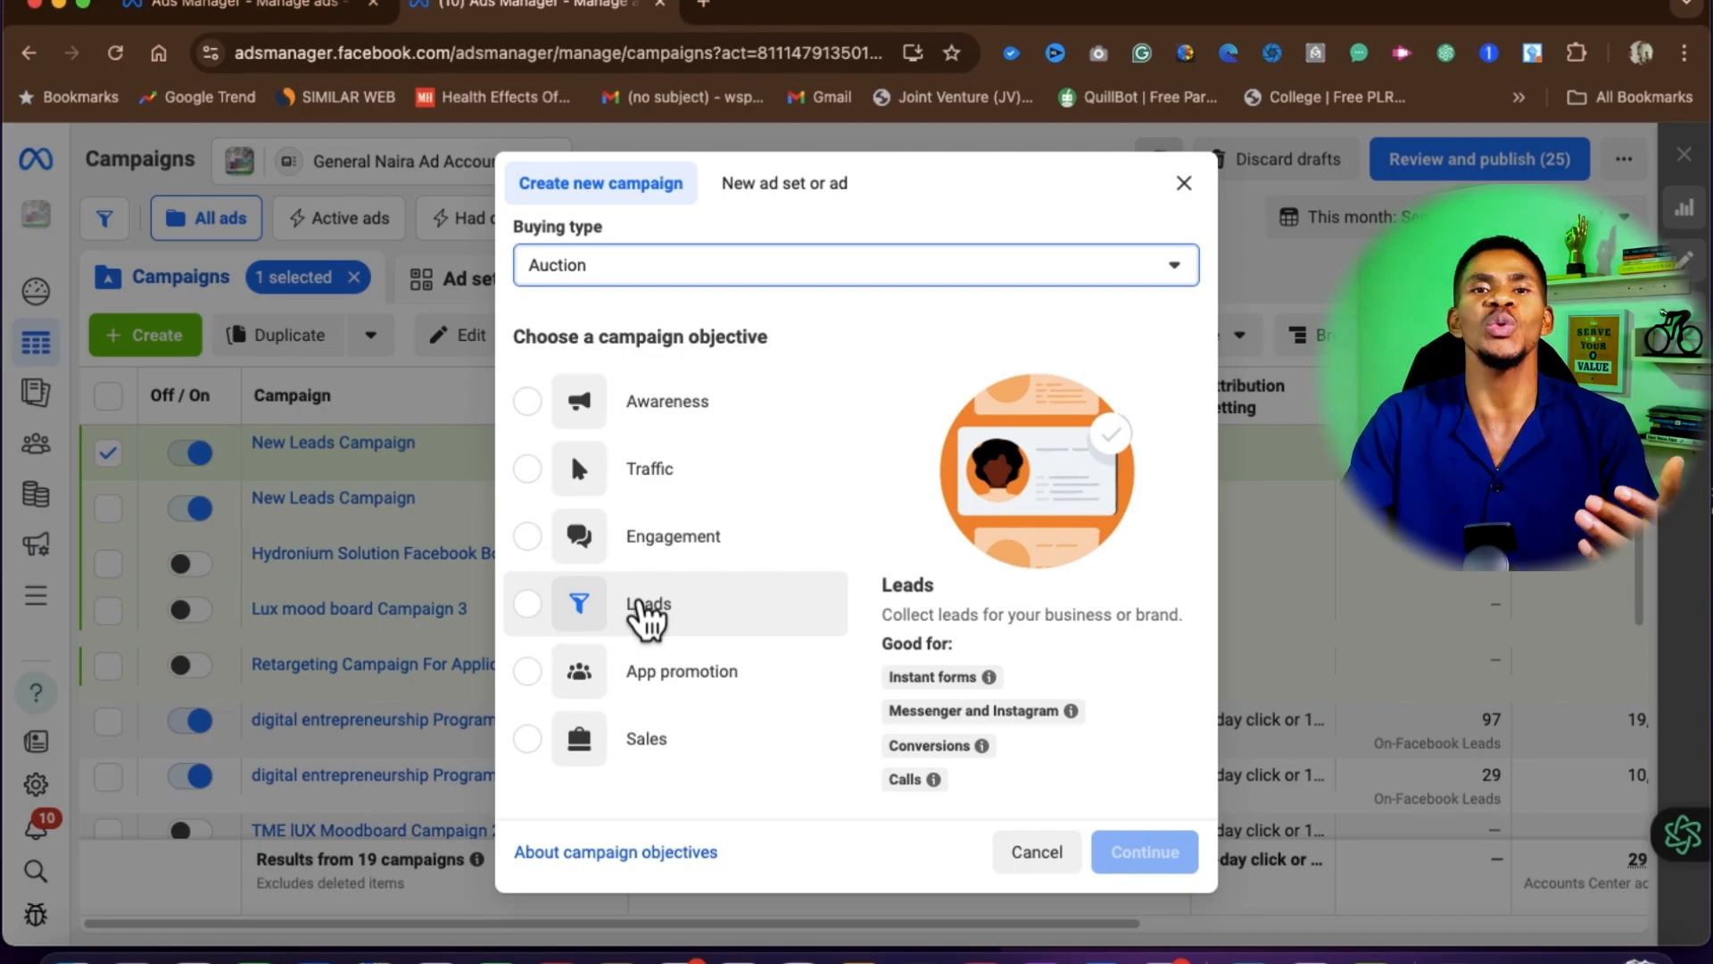
{"action": "left_click", "coordinate": [642, 614]}
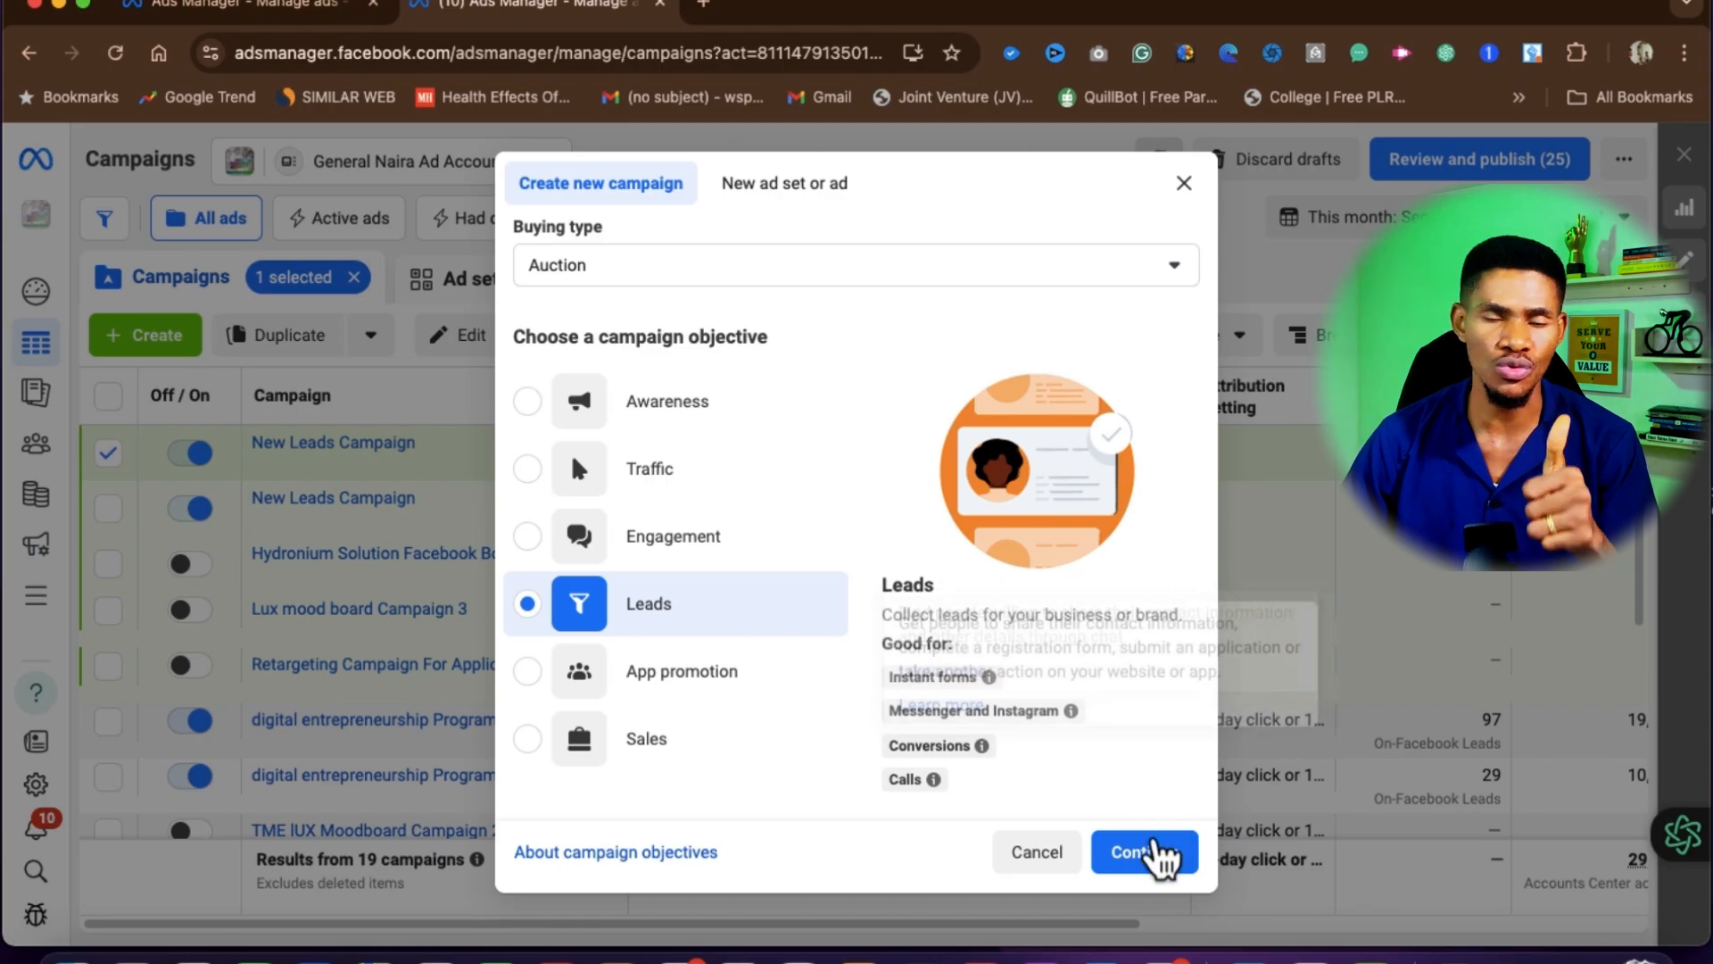
{"action": "left_click", "coordinate": [1143, 863]}
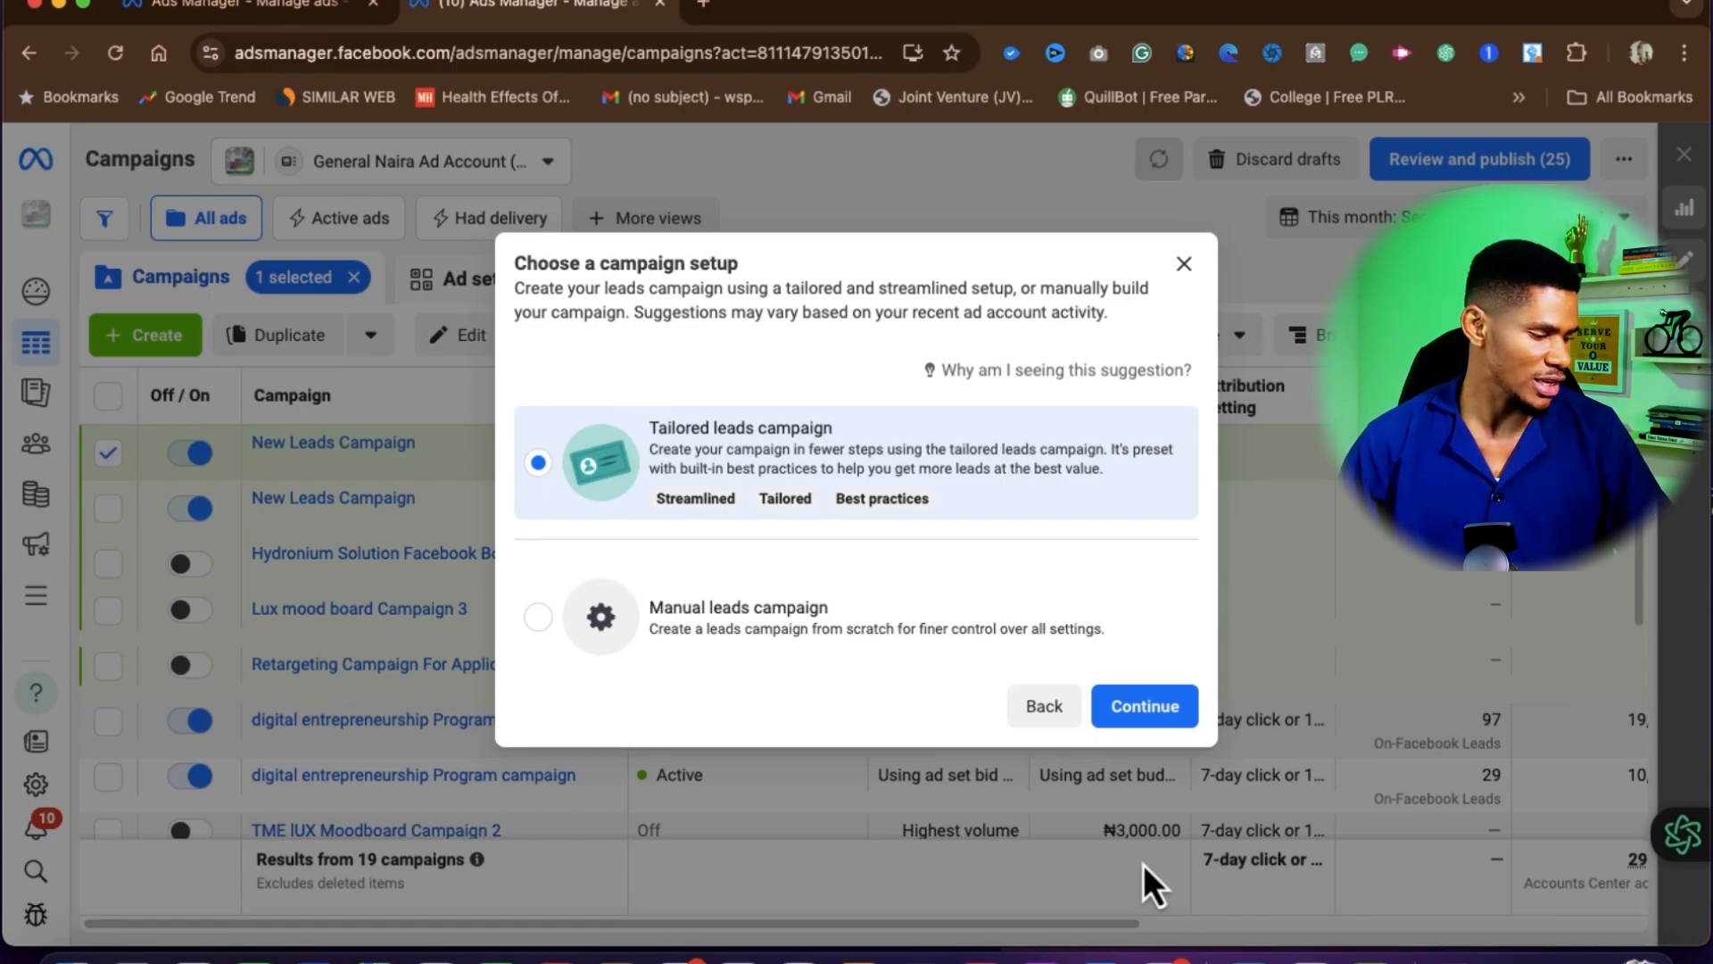
{"action": "left_click", "coordinate": [538, 618]}
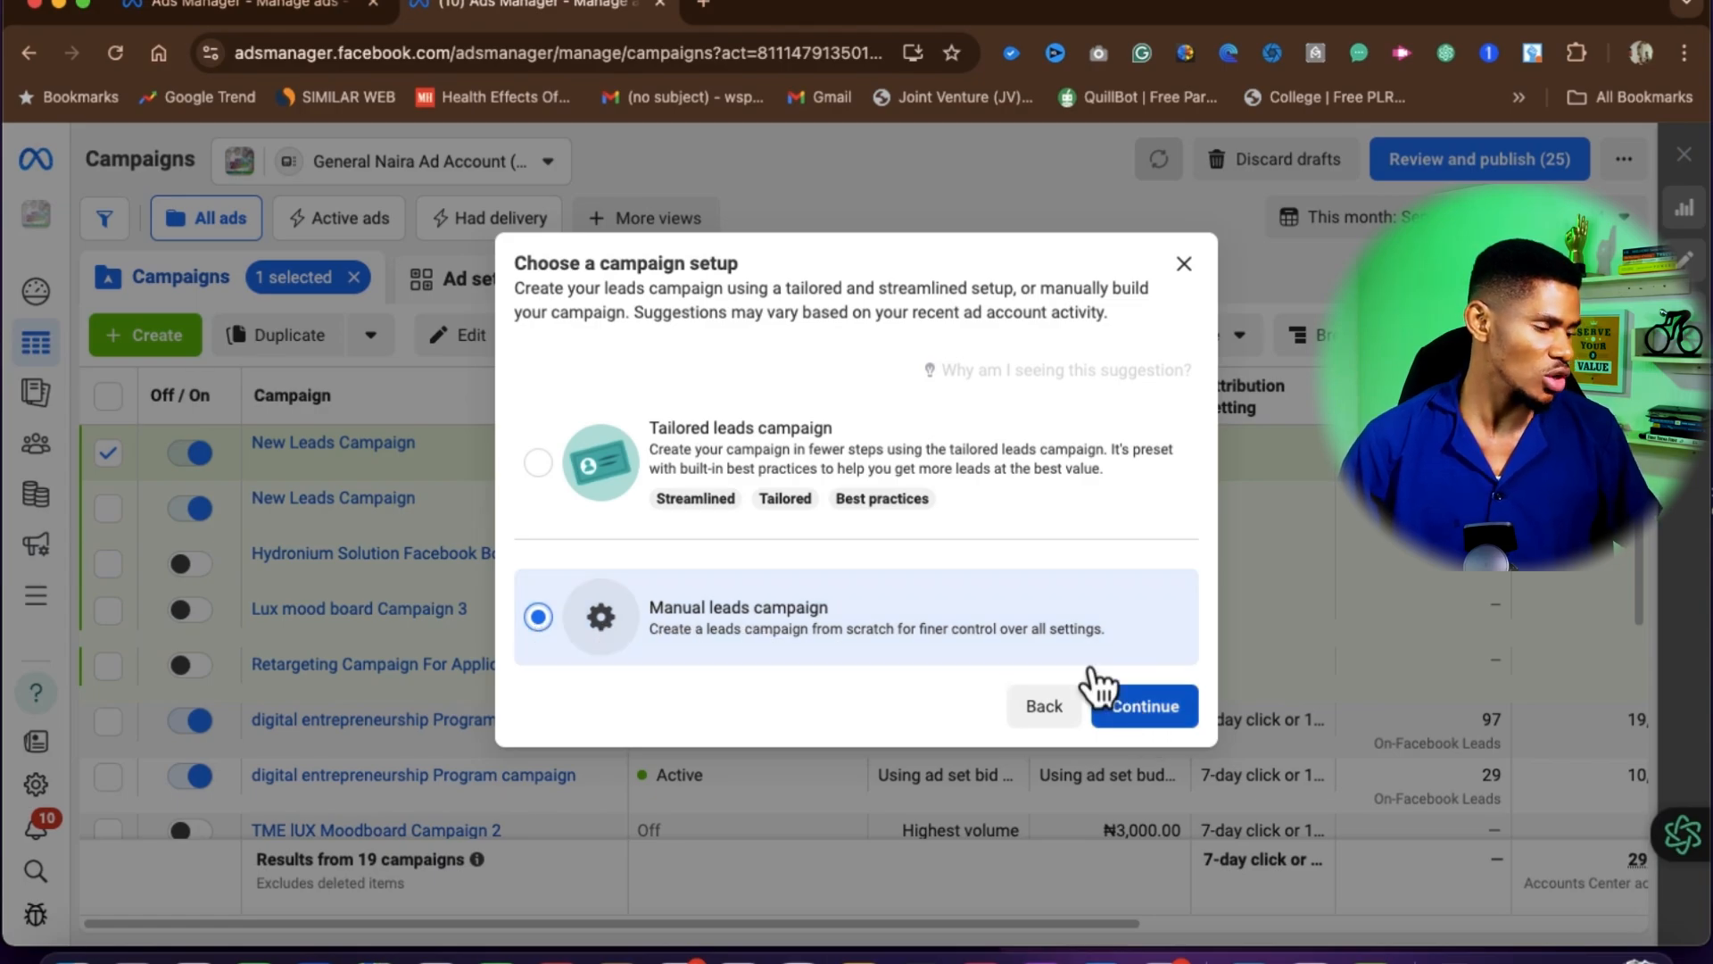
{"action": "left_click", "coordinate": [1158, 708]}
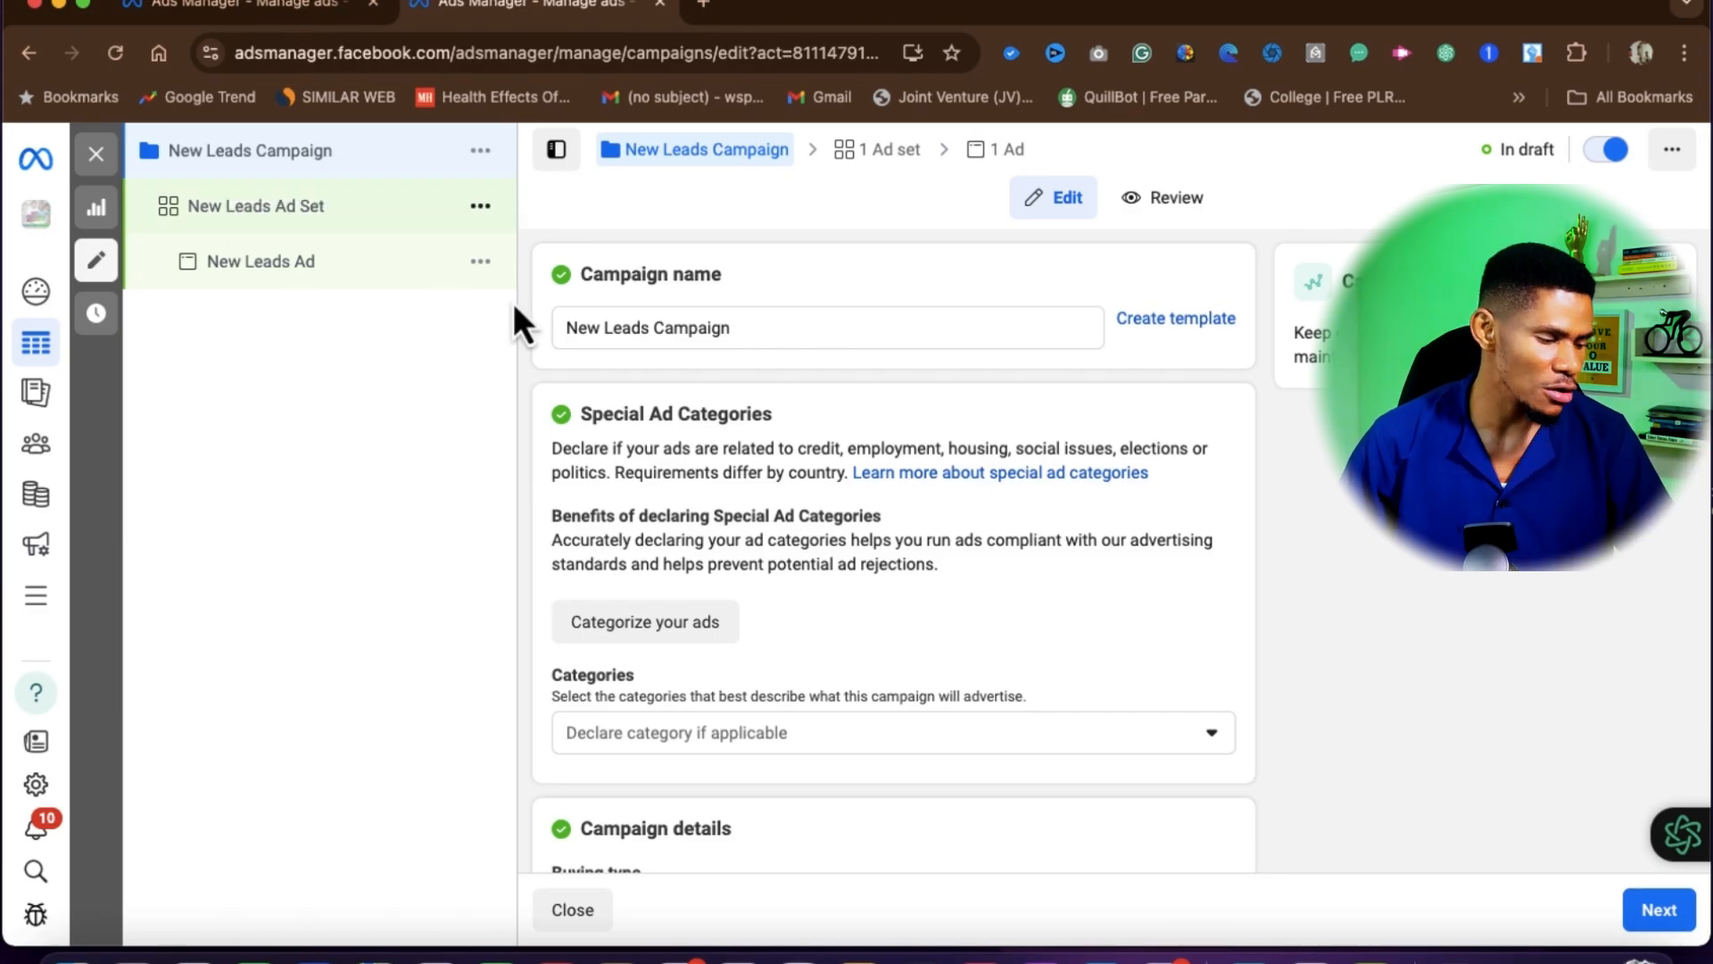
Step: Name the campaign "mike shoe" and copy that name
{"action": "scroll", "coordinate": [683, 519], "scroll_direction": "down", "scroll_amount": 3}
{"action": "scroll", "coordinate": [684, 520], "scroll_direction": "up", "scroll_amount": 3}
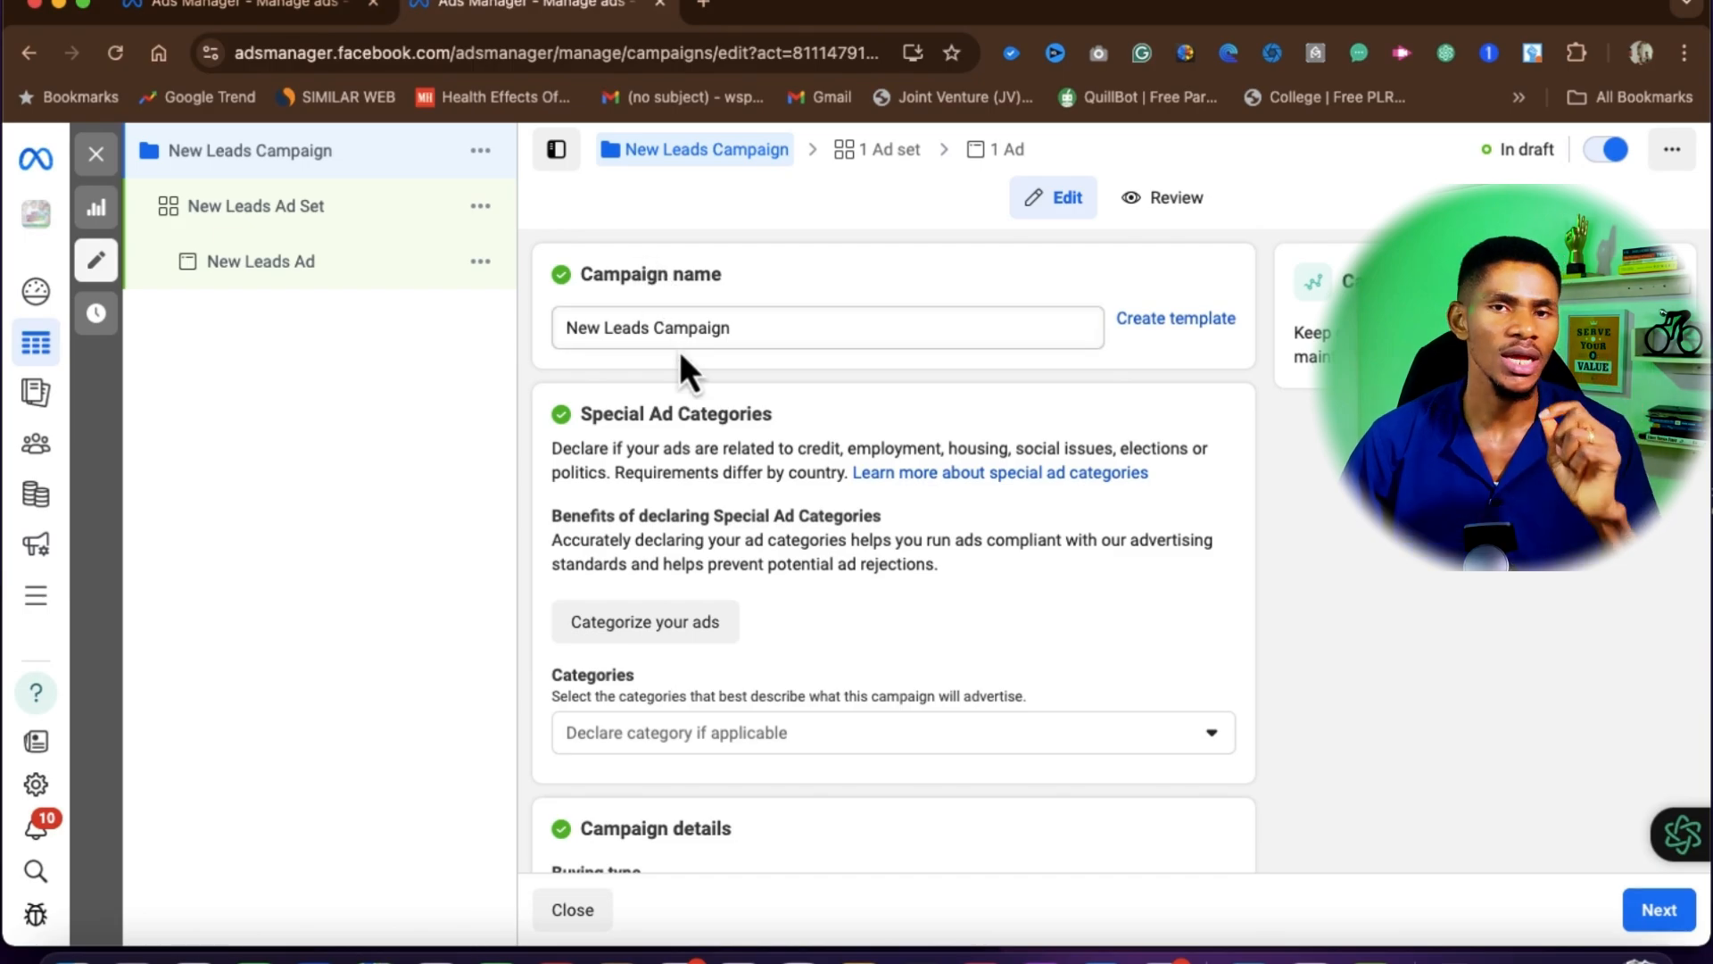
{"action": "left_click", "coordinate": [746, 328]}
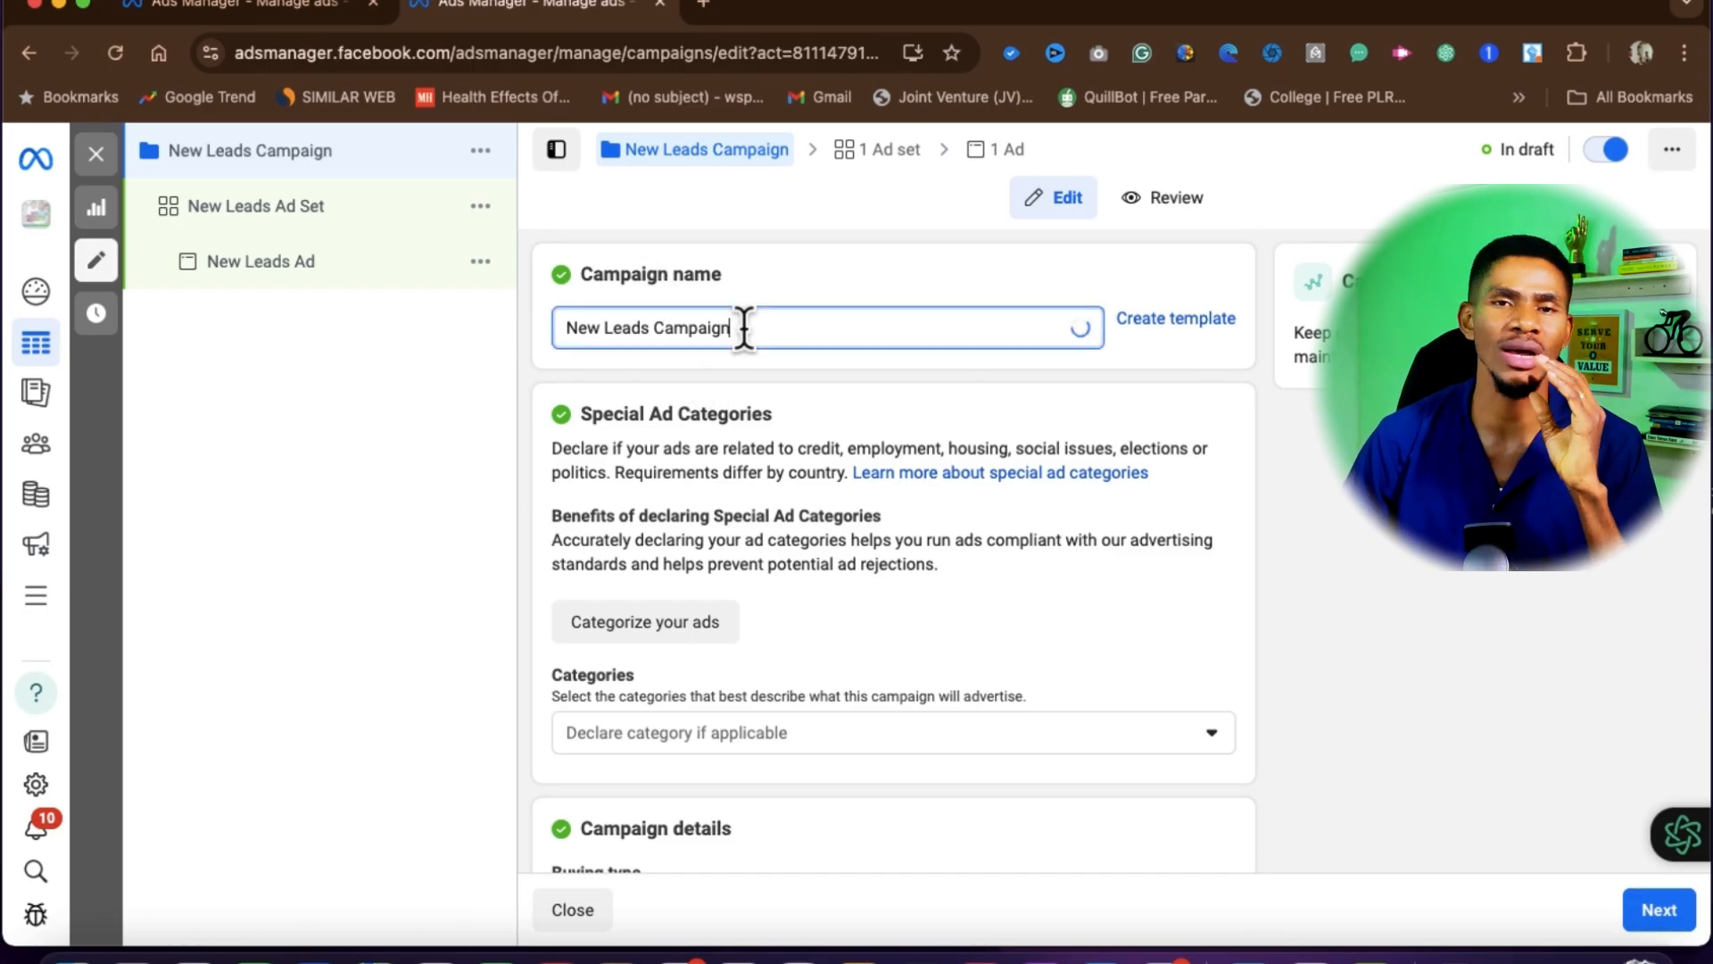
{"action": "key", "text": "super+a"}
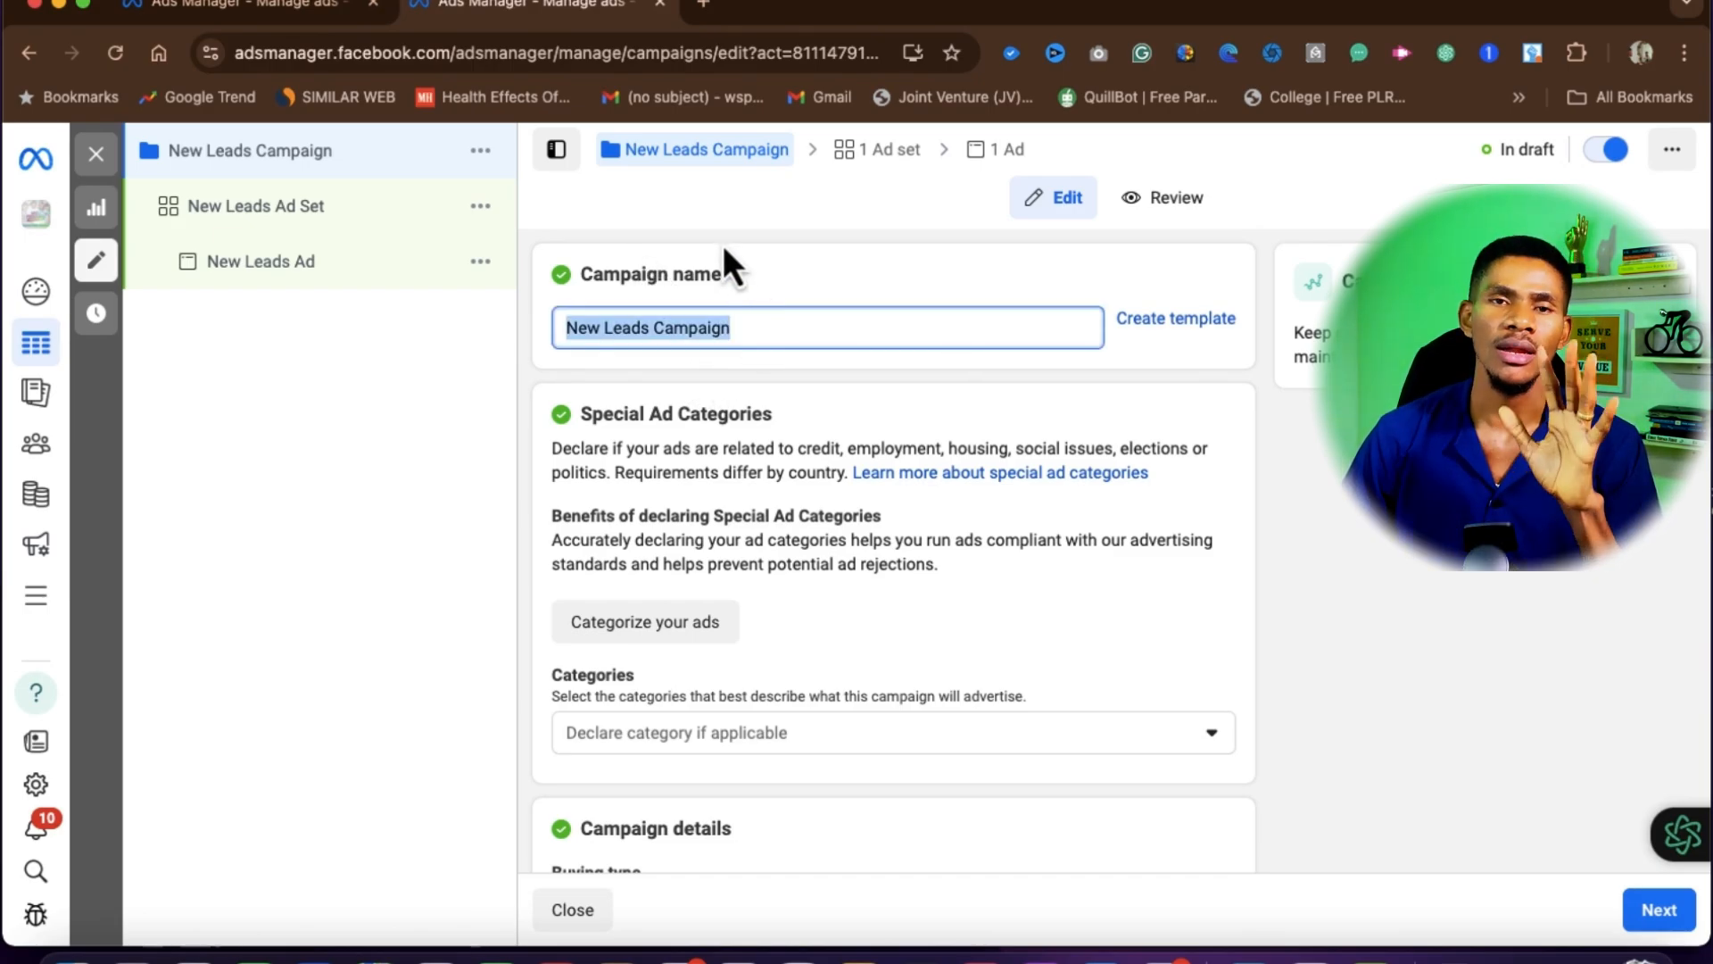
{"action": "type", "text": "mike "}
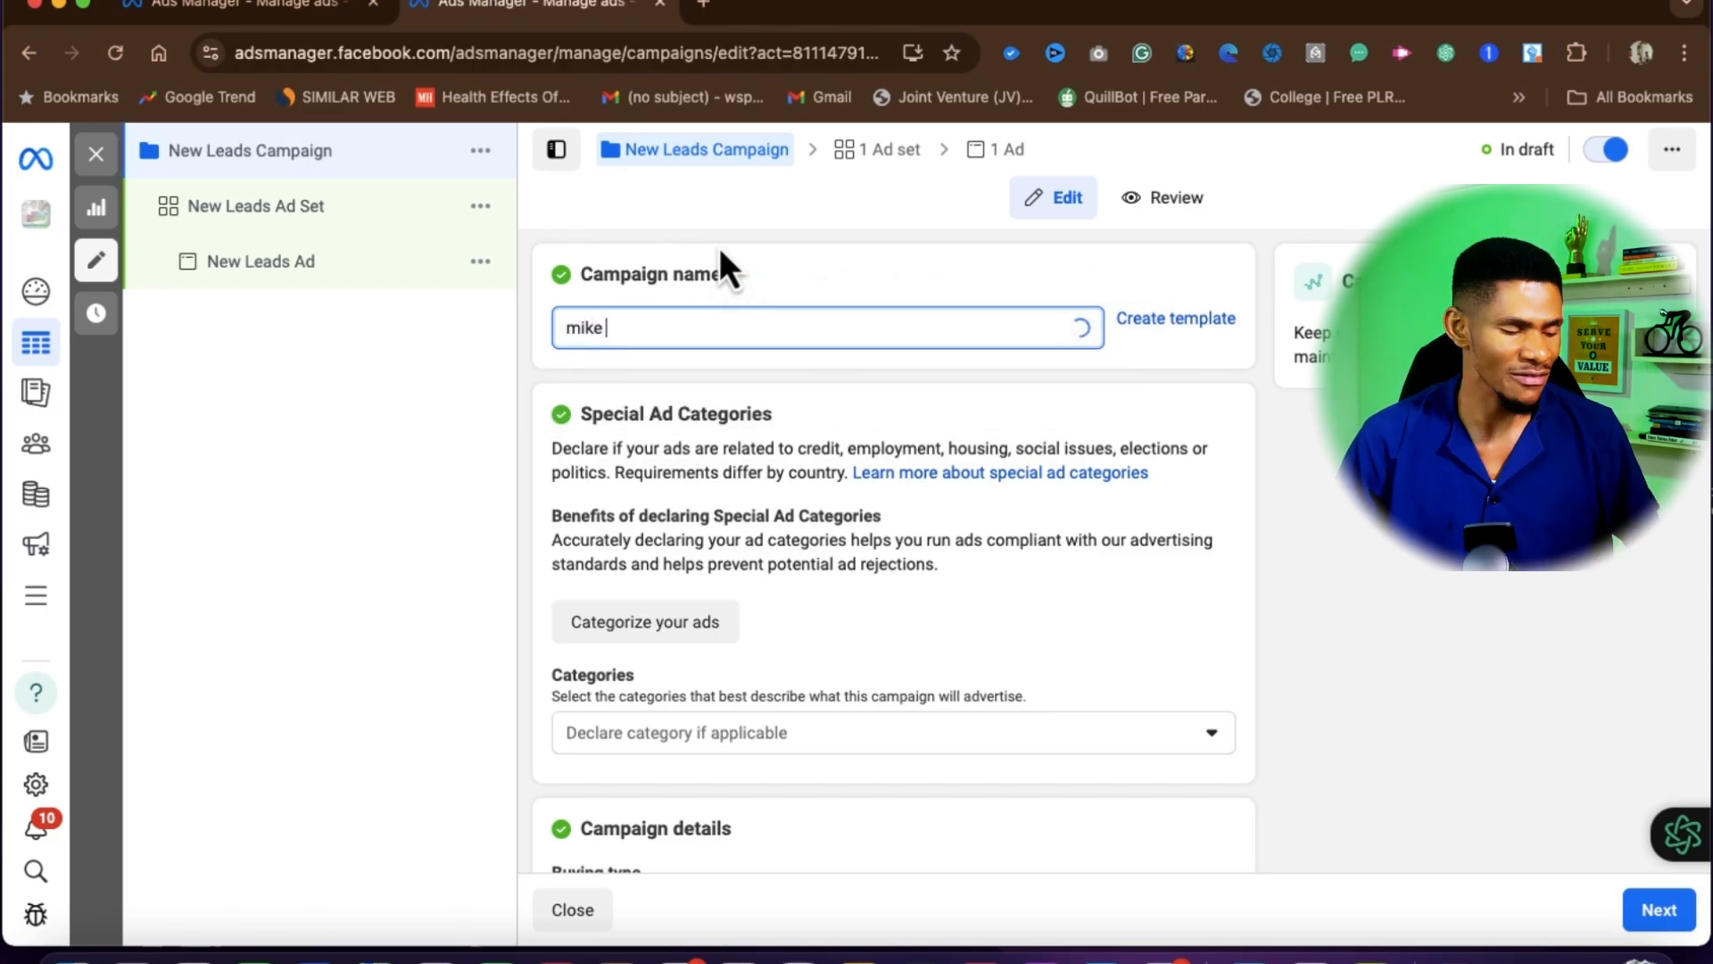
{"action": "type", "text": "shoe"}
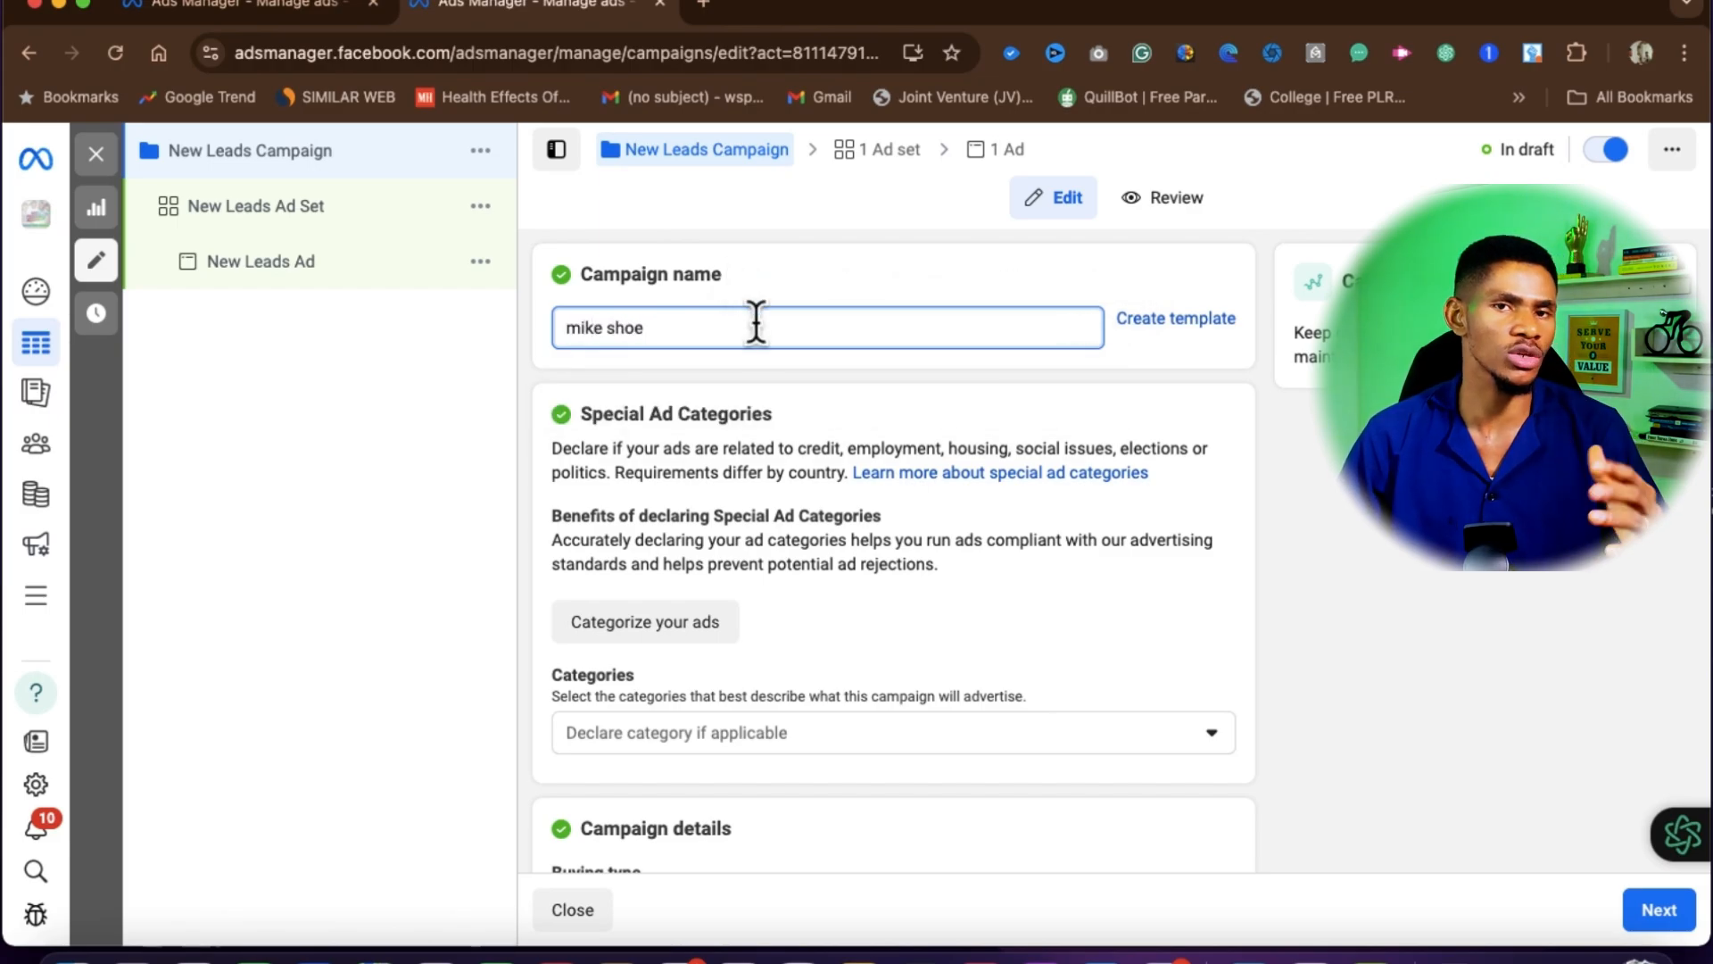
{"action": "key", "text": "super+a"}
{"action": "key", "text": "super+c"}
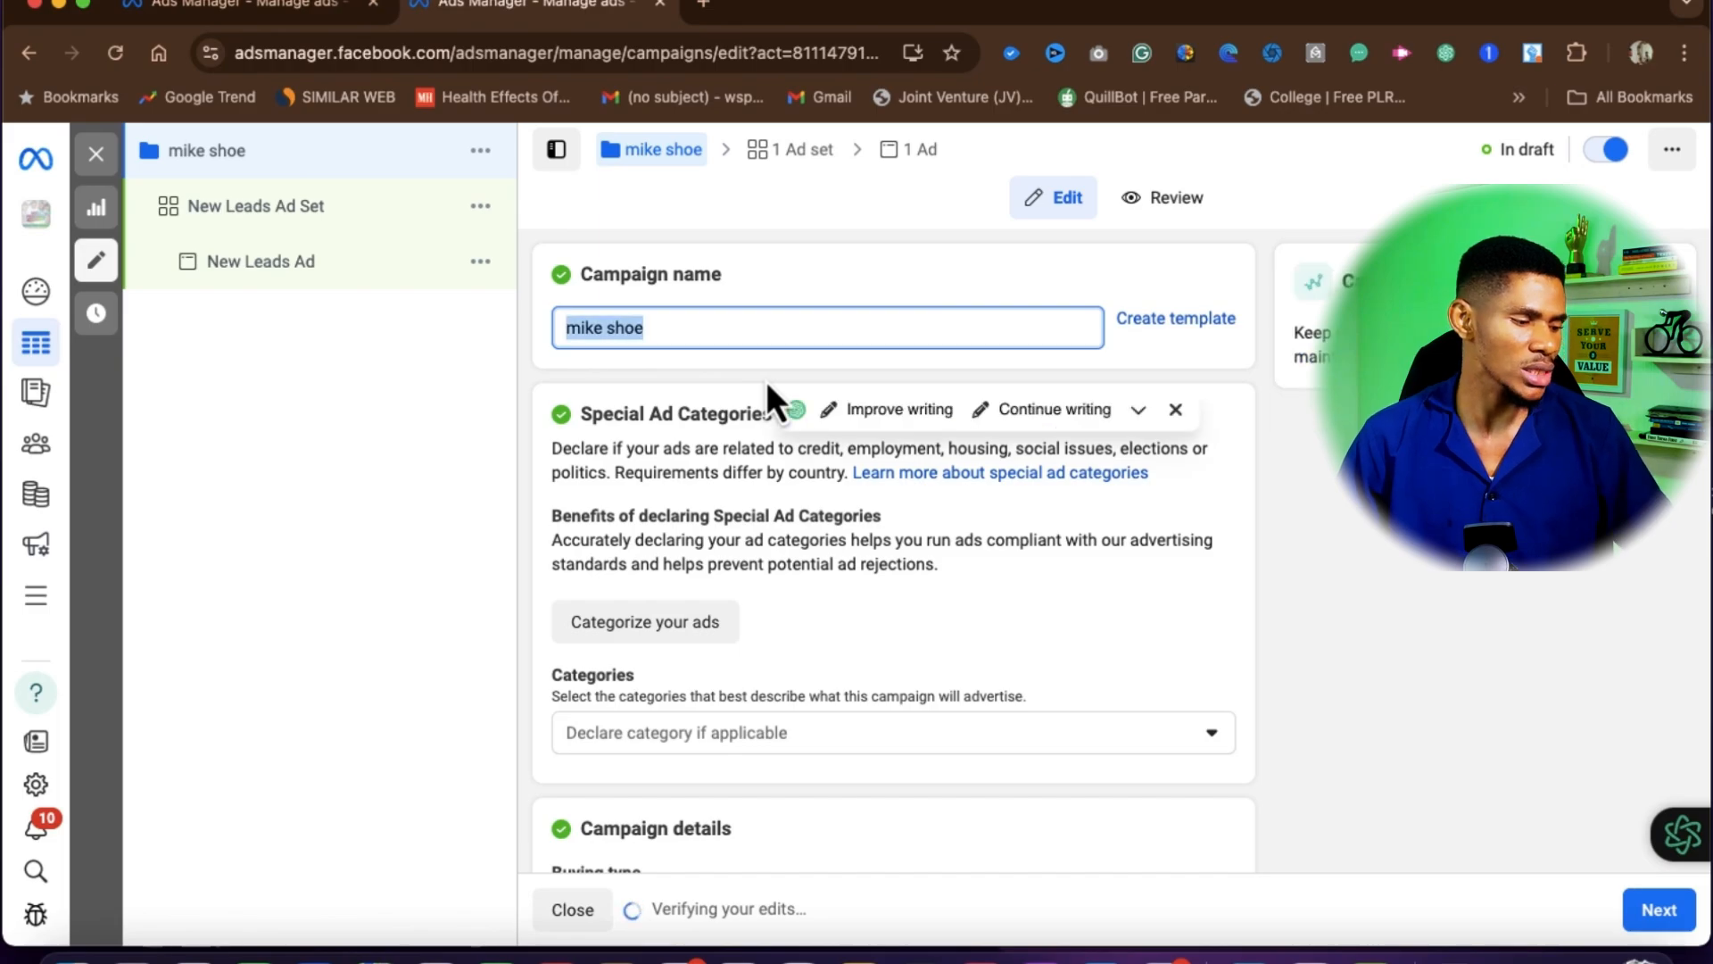
Step: Review the campaign's special ad categories, campaign details, Advantage campaign budget and A/B test settings, and continue to the ad set
{"action": "scroll", "coordinate": [801, 635], "scroll_direction": "down", "scroll_amount": 2}
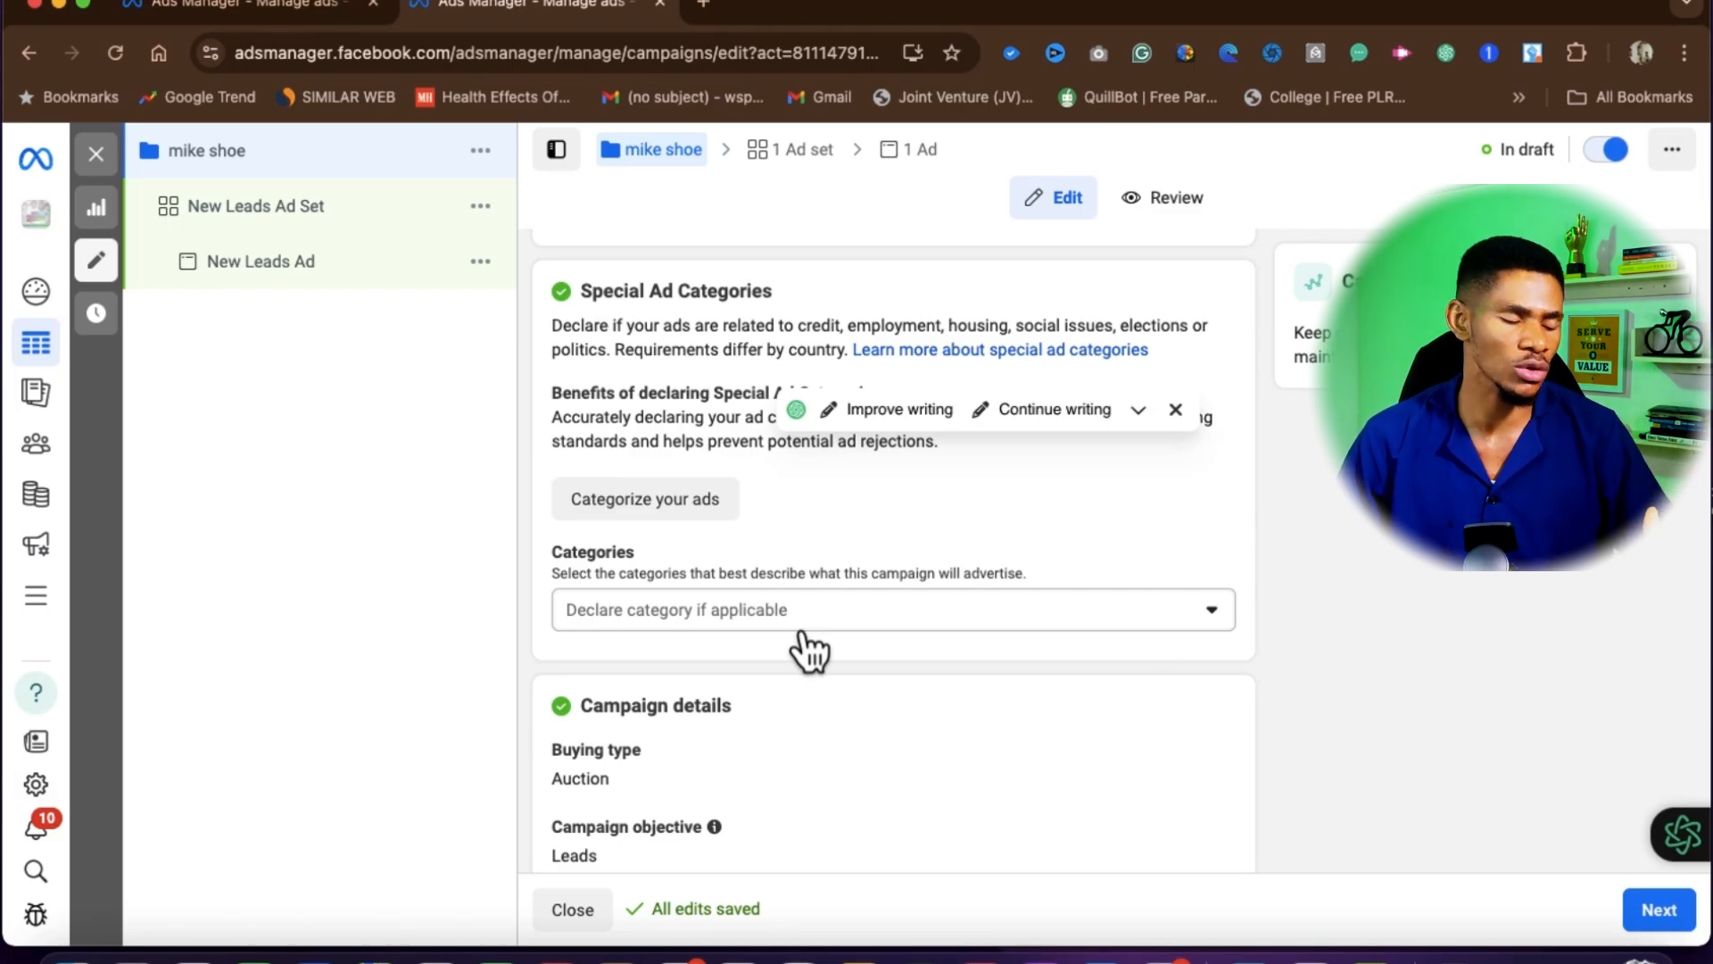
{"action": "scroll", "coordinate": [810, 651], "scroll_direction": "down", "scroll_amount": 1}
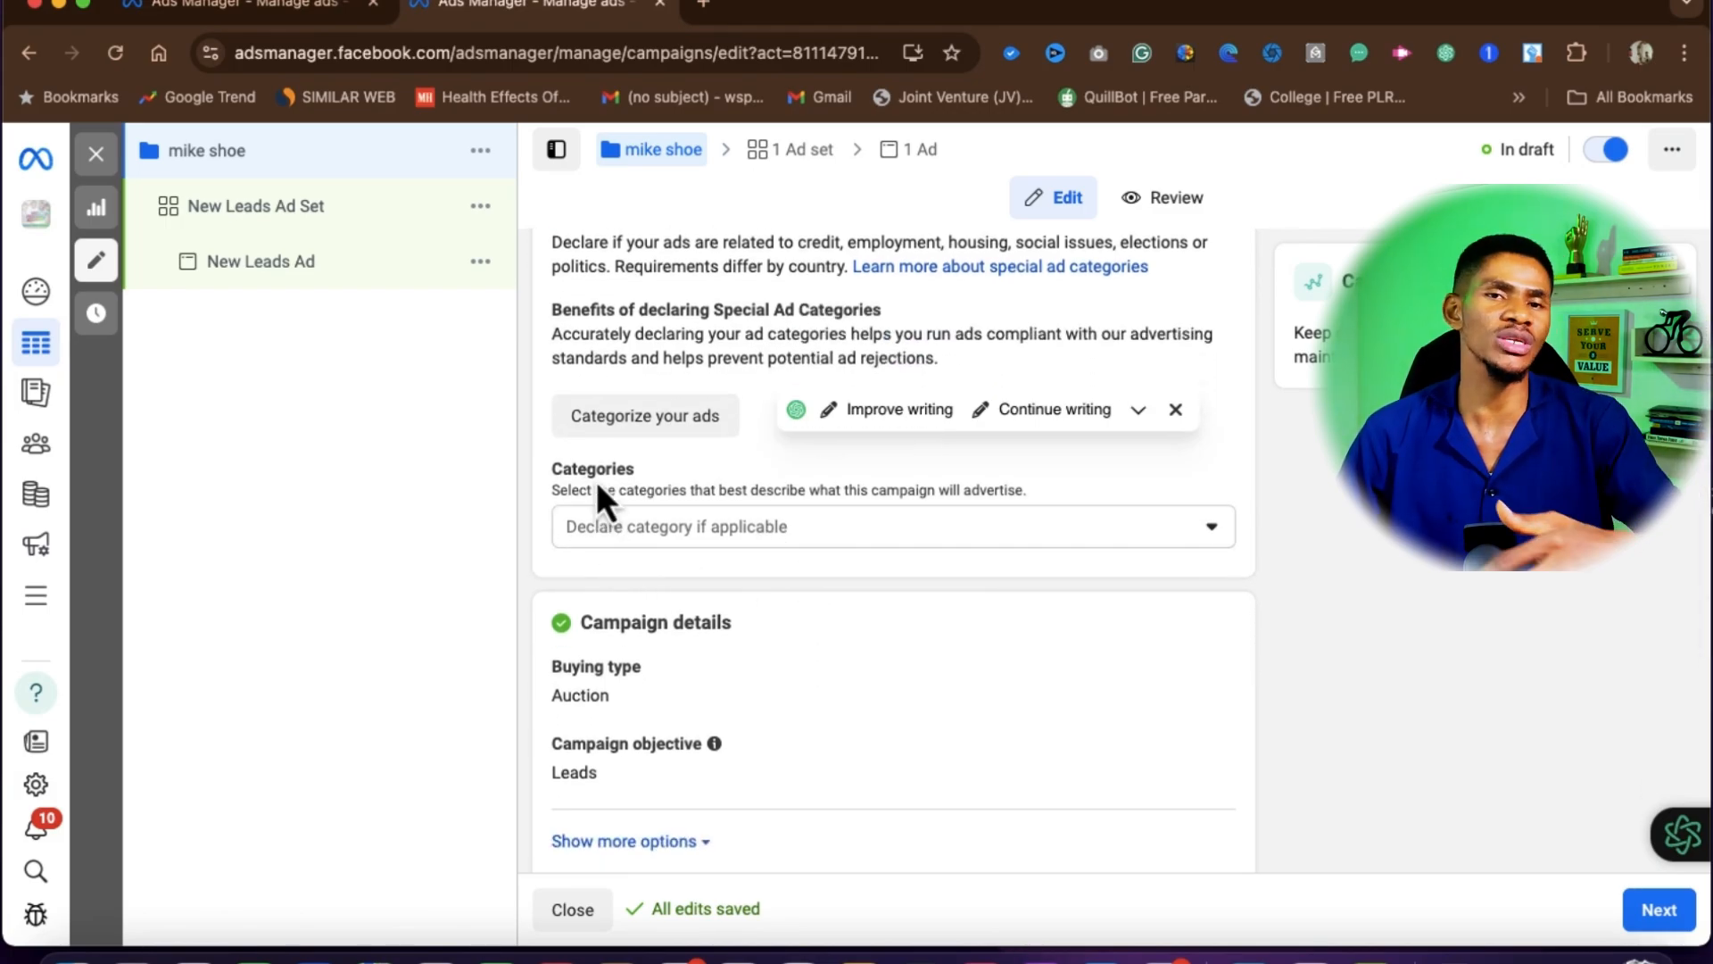
{"action": "scroll", "coordinate": [683, 671], "scroll_direction": "down", "scroll_amount": 1}
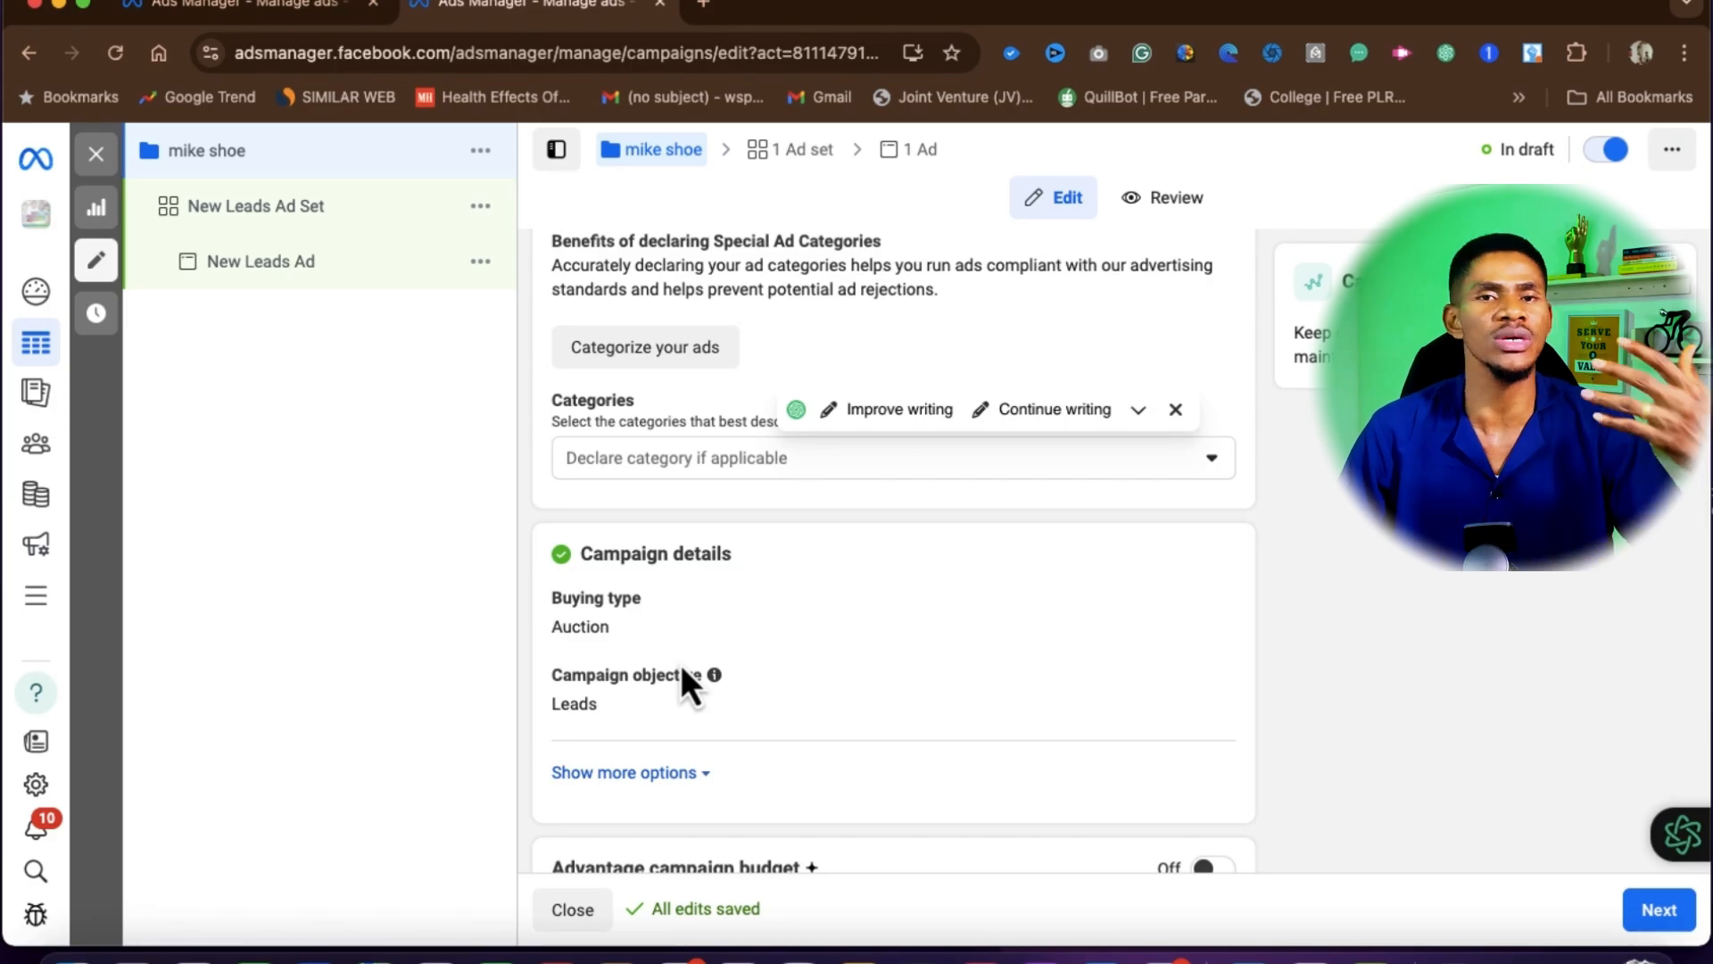
{"action": "scroll", "coordinate": [682, 664], "scroll_direction": "down", "scroll_amount": 3}
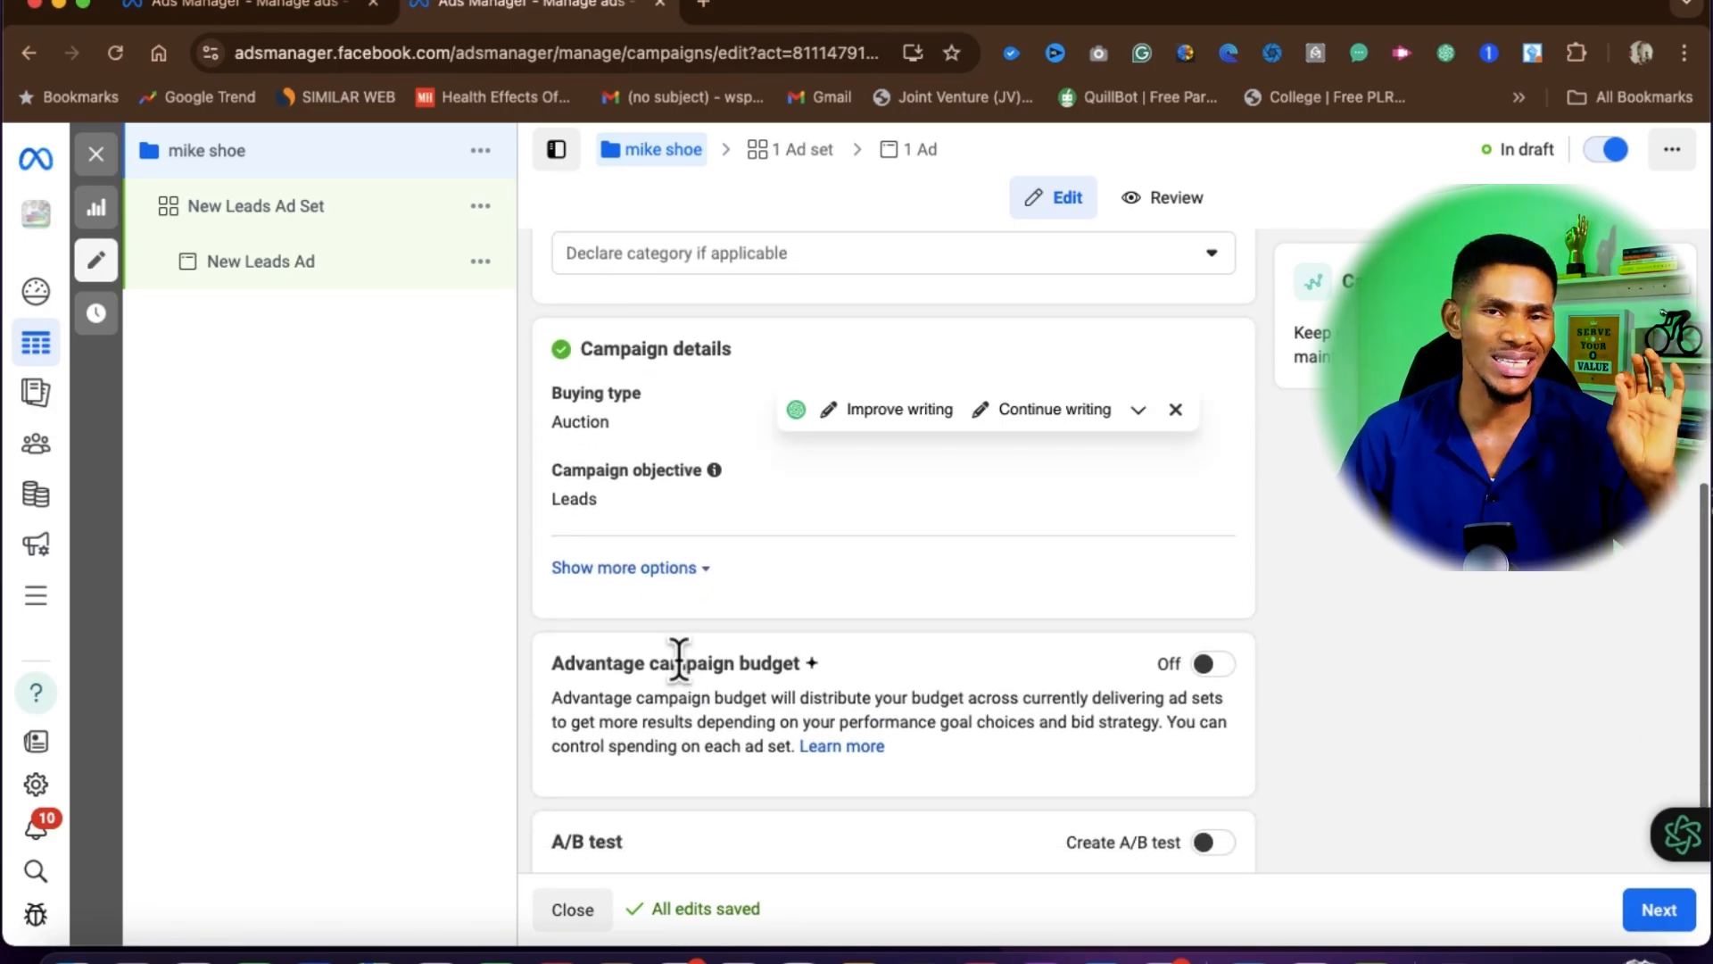
{"action": "scroll", "coordinate": [680, 662], "scroll_direction": "down", "scroll_amount": 2}
{"action": "scroll", "coordinate": [681, 663], "scroll_direction": "up", "scroll_amount": 1}
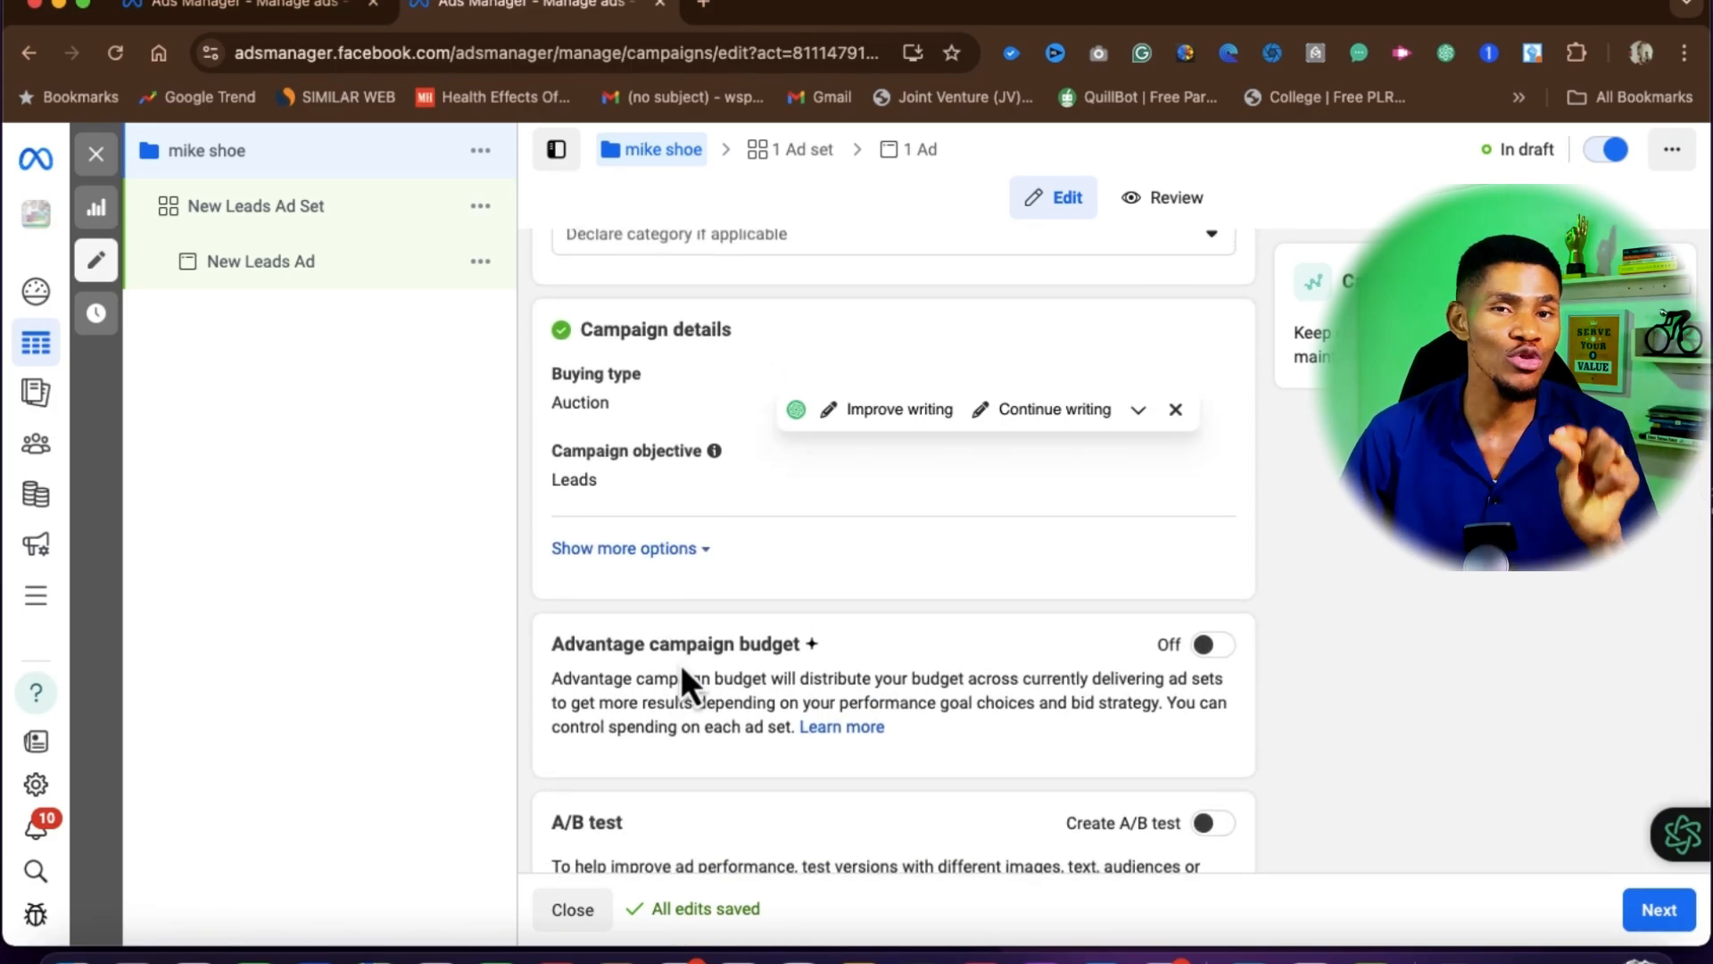
{"action": "scroll", "coordinate": [682, 668], "scroll_direction": "down", "scroll_amount": 2}
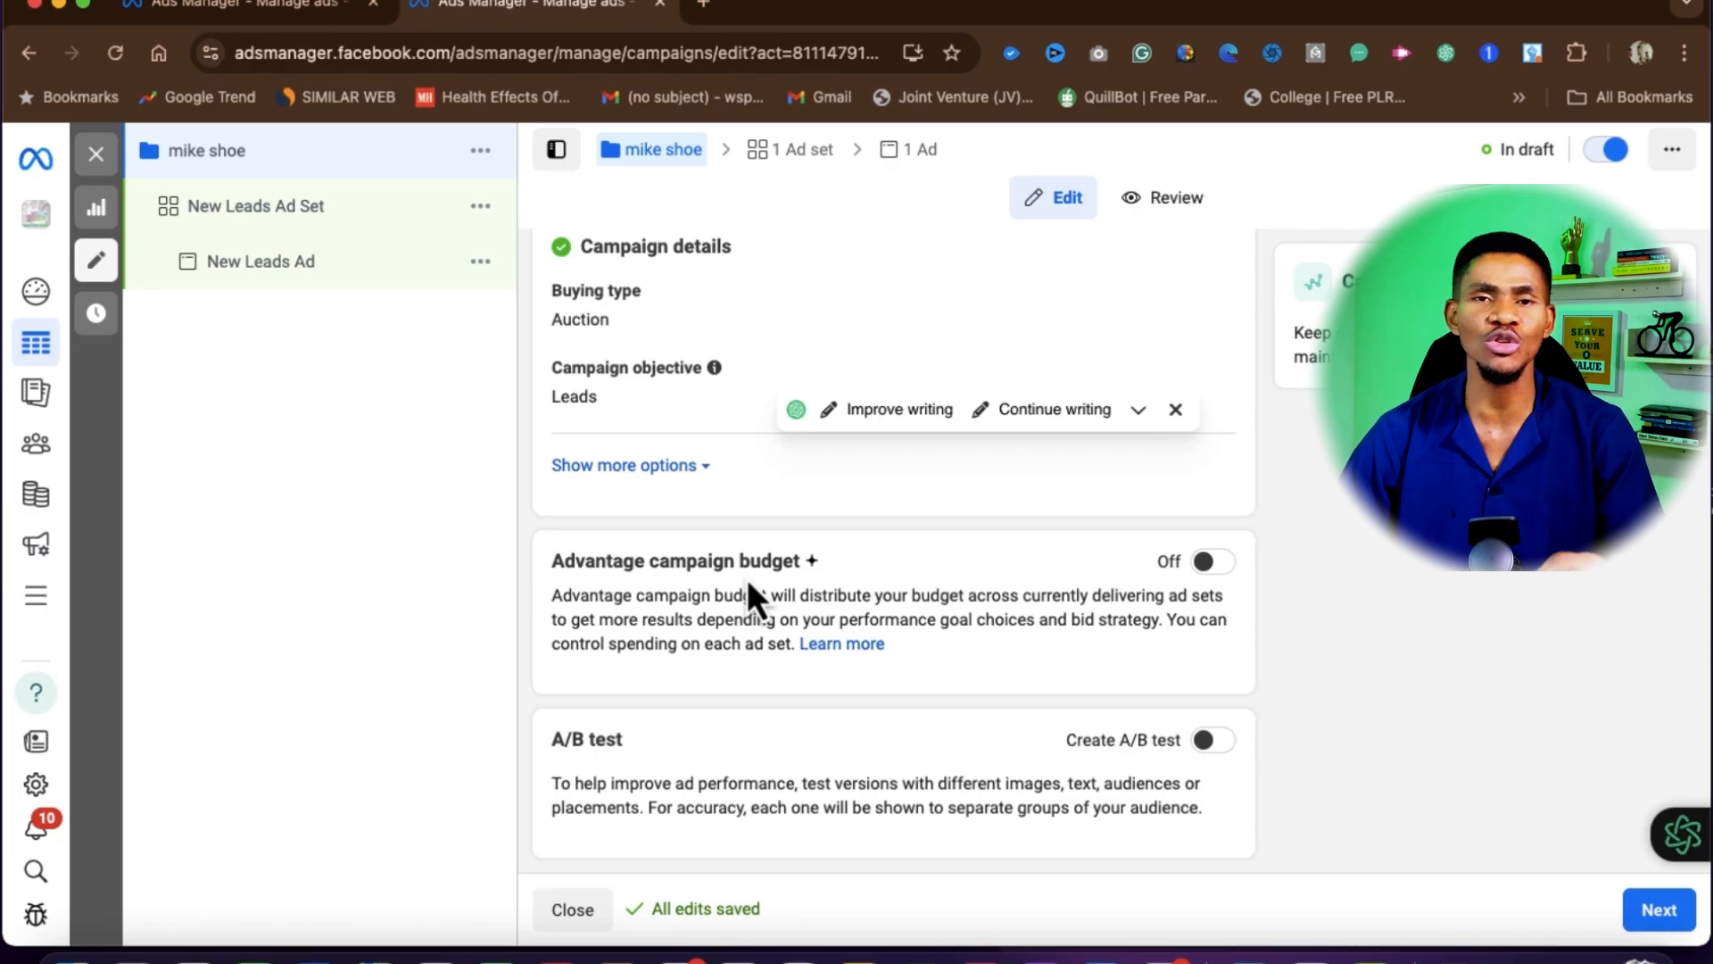
{"action": "scroll", "coordinate": [746, 578], "scroll_direction": "down", "scroll_amount": 1}
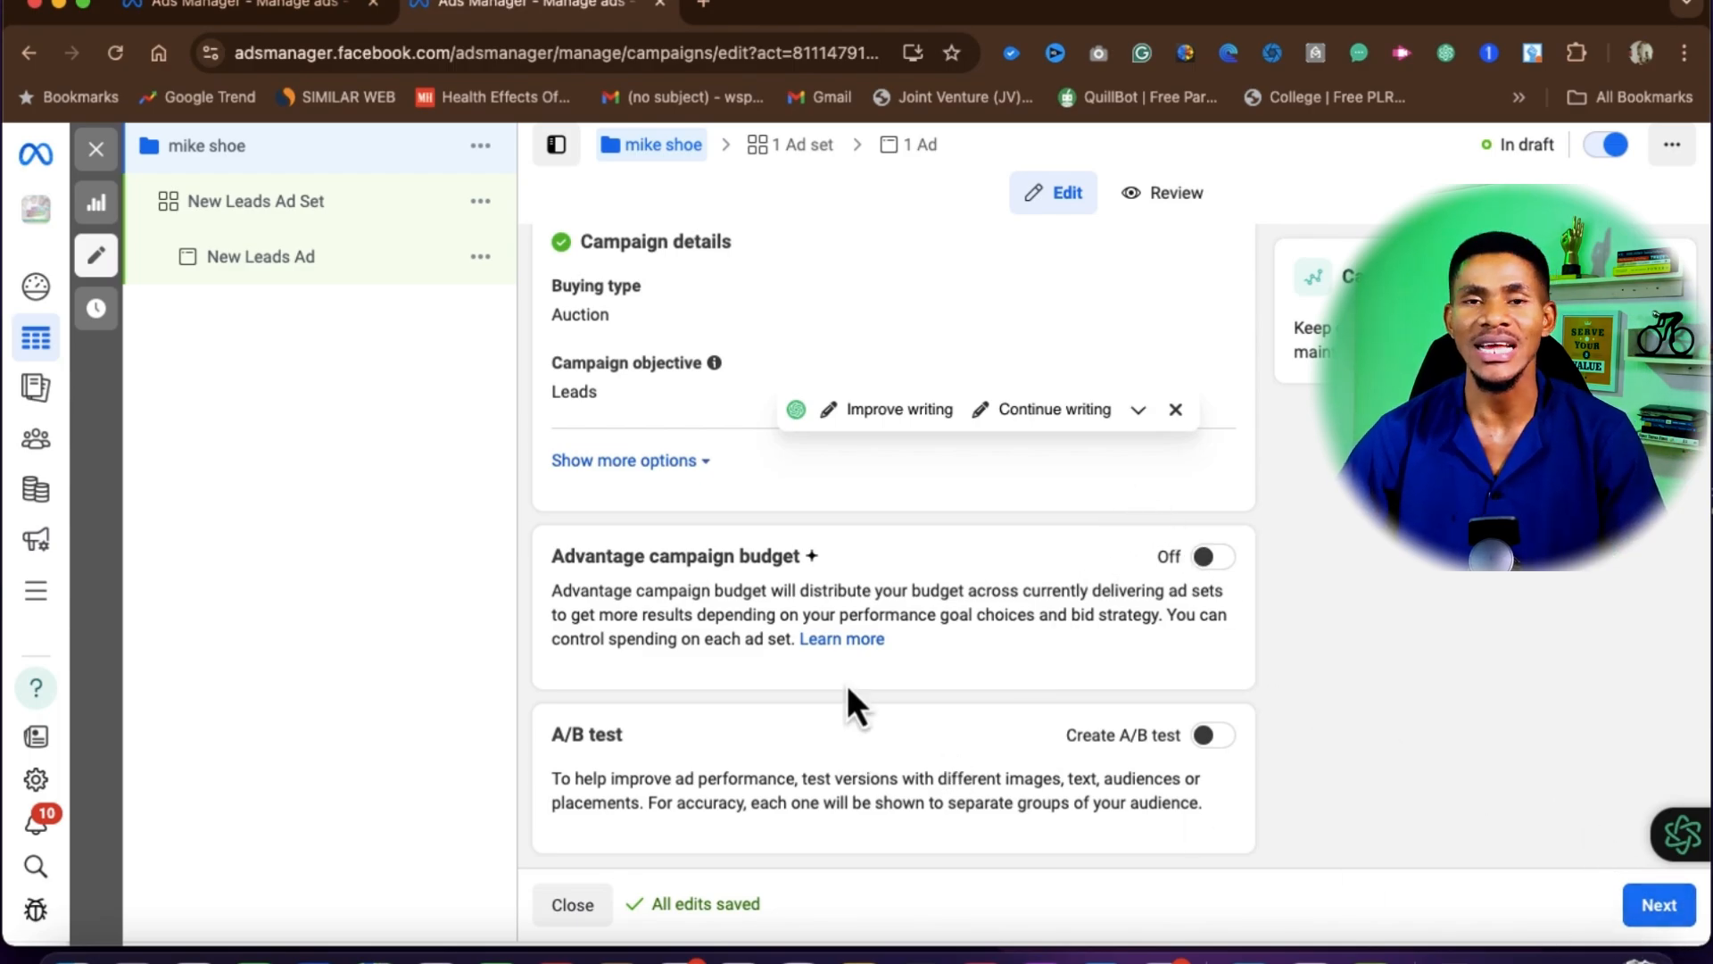
{"action": "left_click", "coordinate": [1665, 909]}
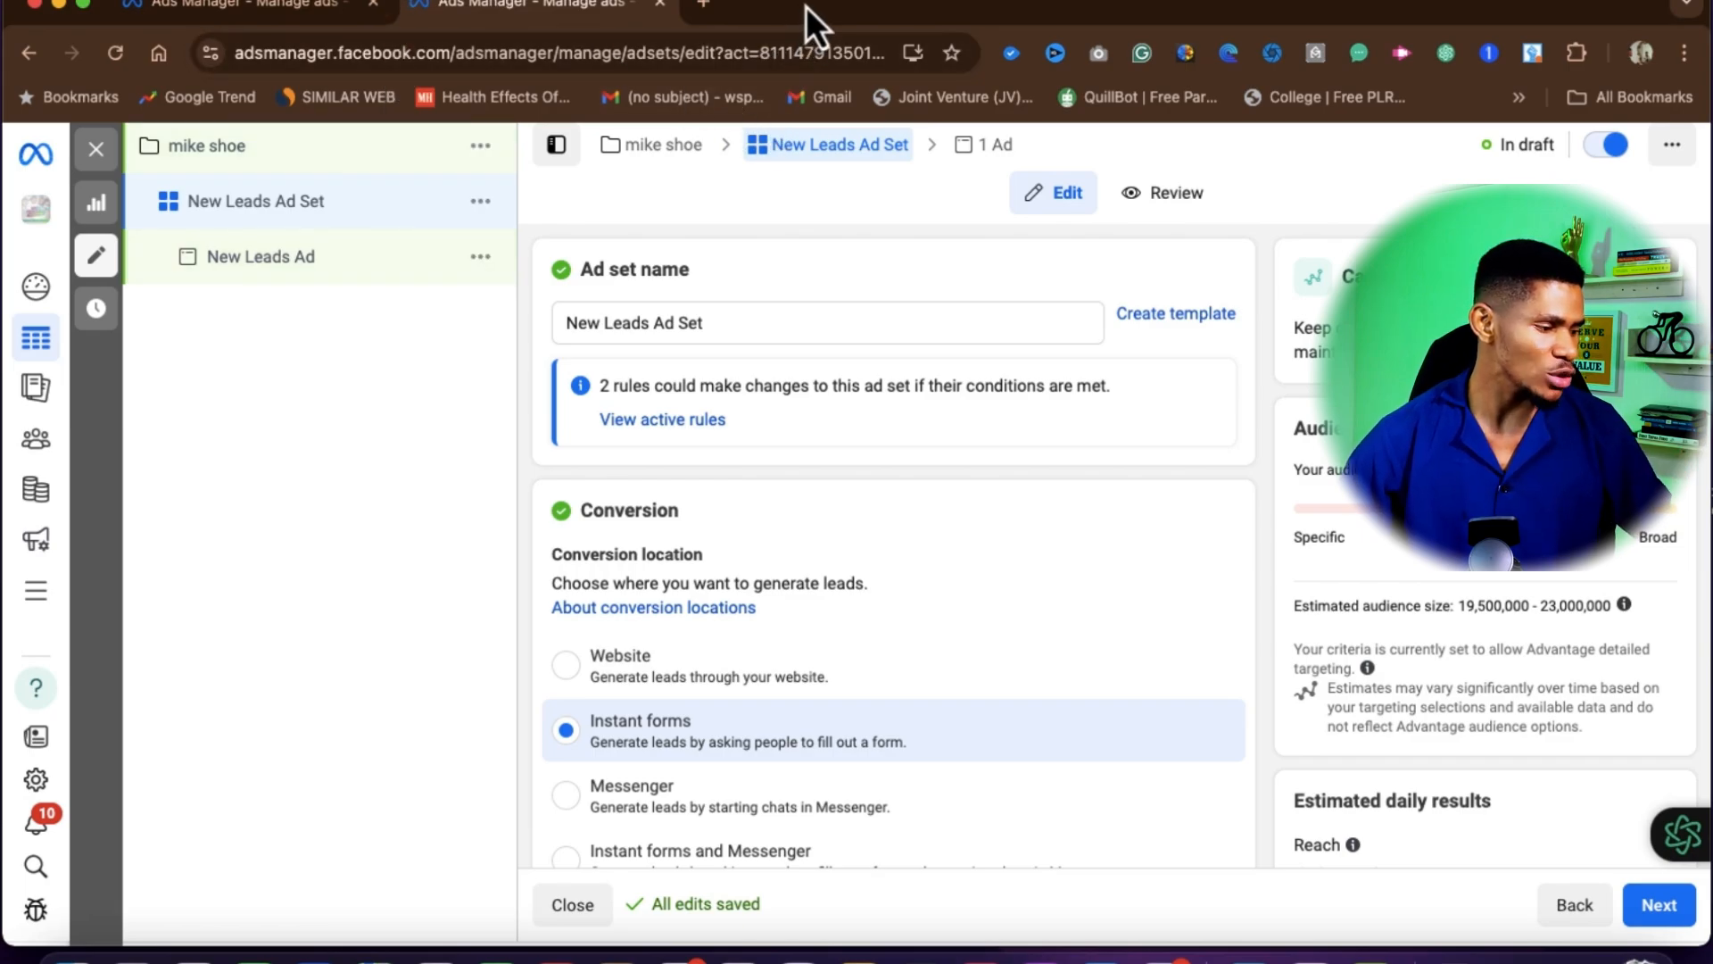
{"action": "left_click", "coordinate": [1340, 3]}
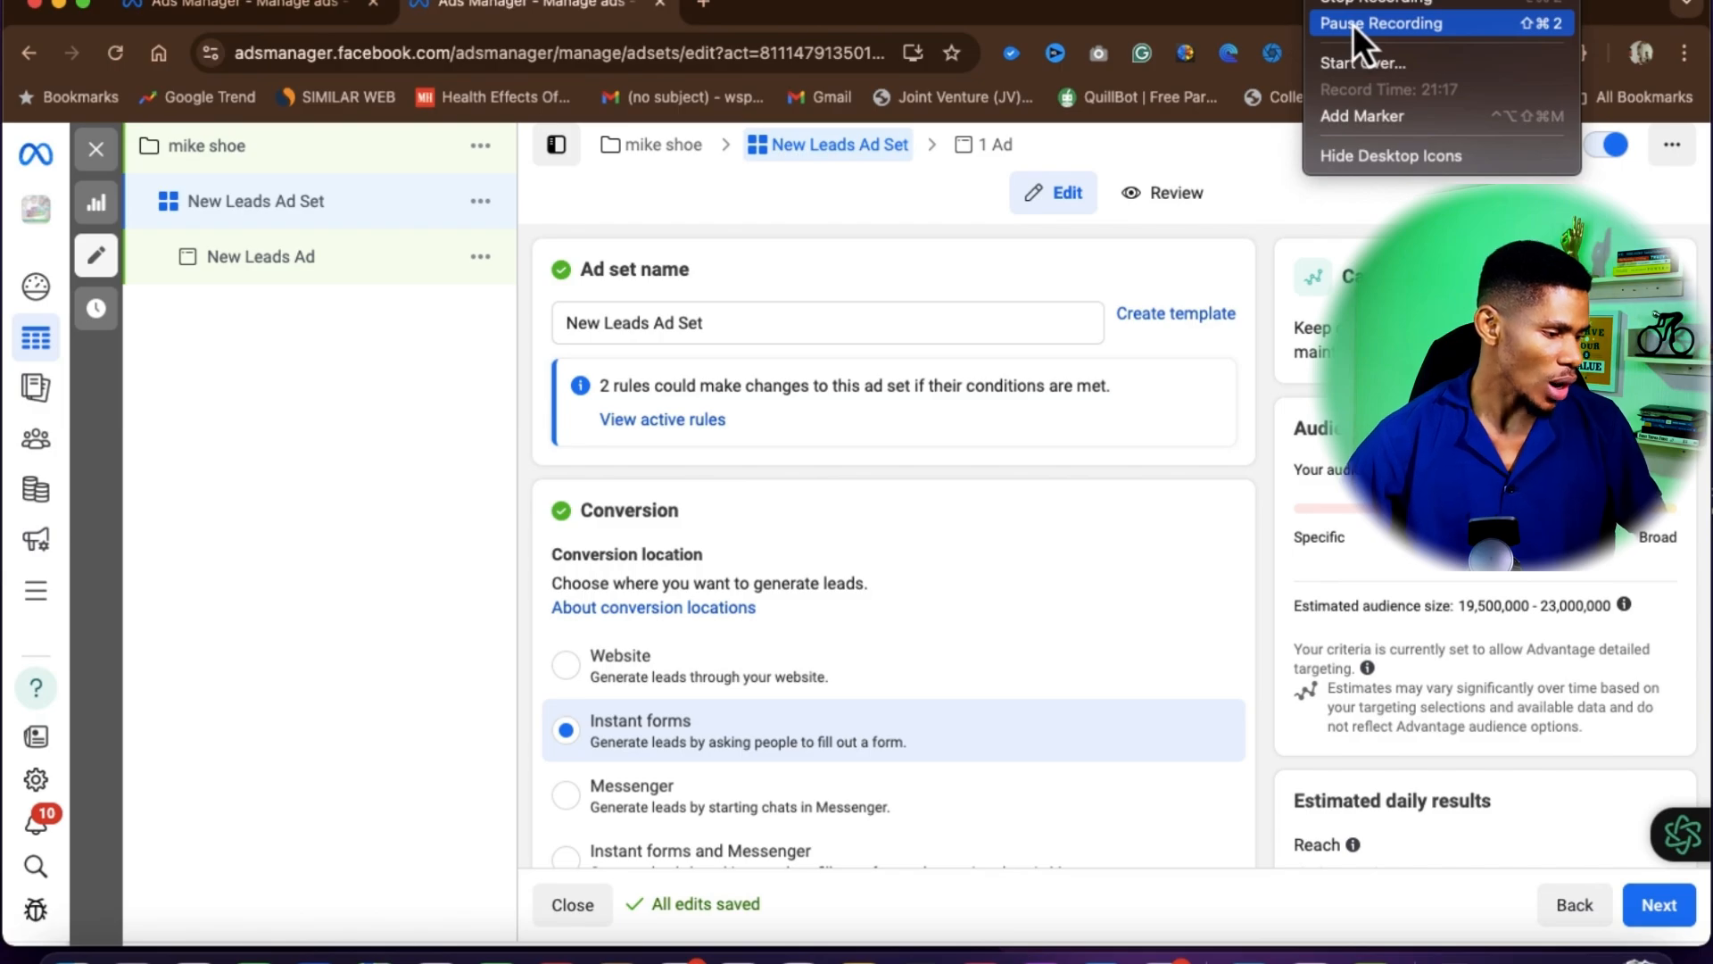
{"action": "left_click", "coordinate": [1352, 24]}
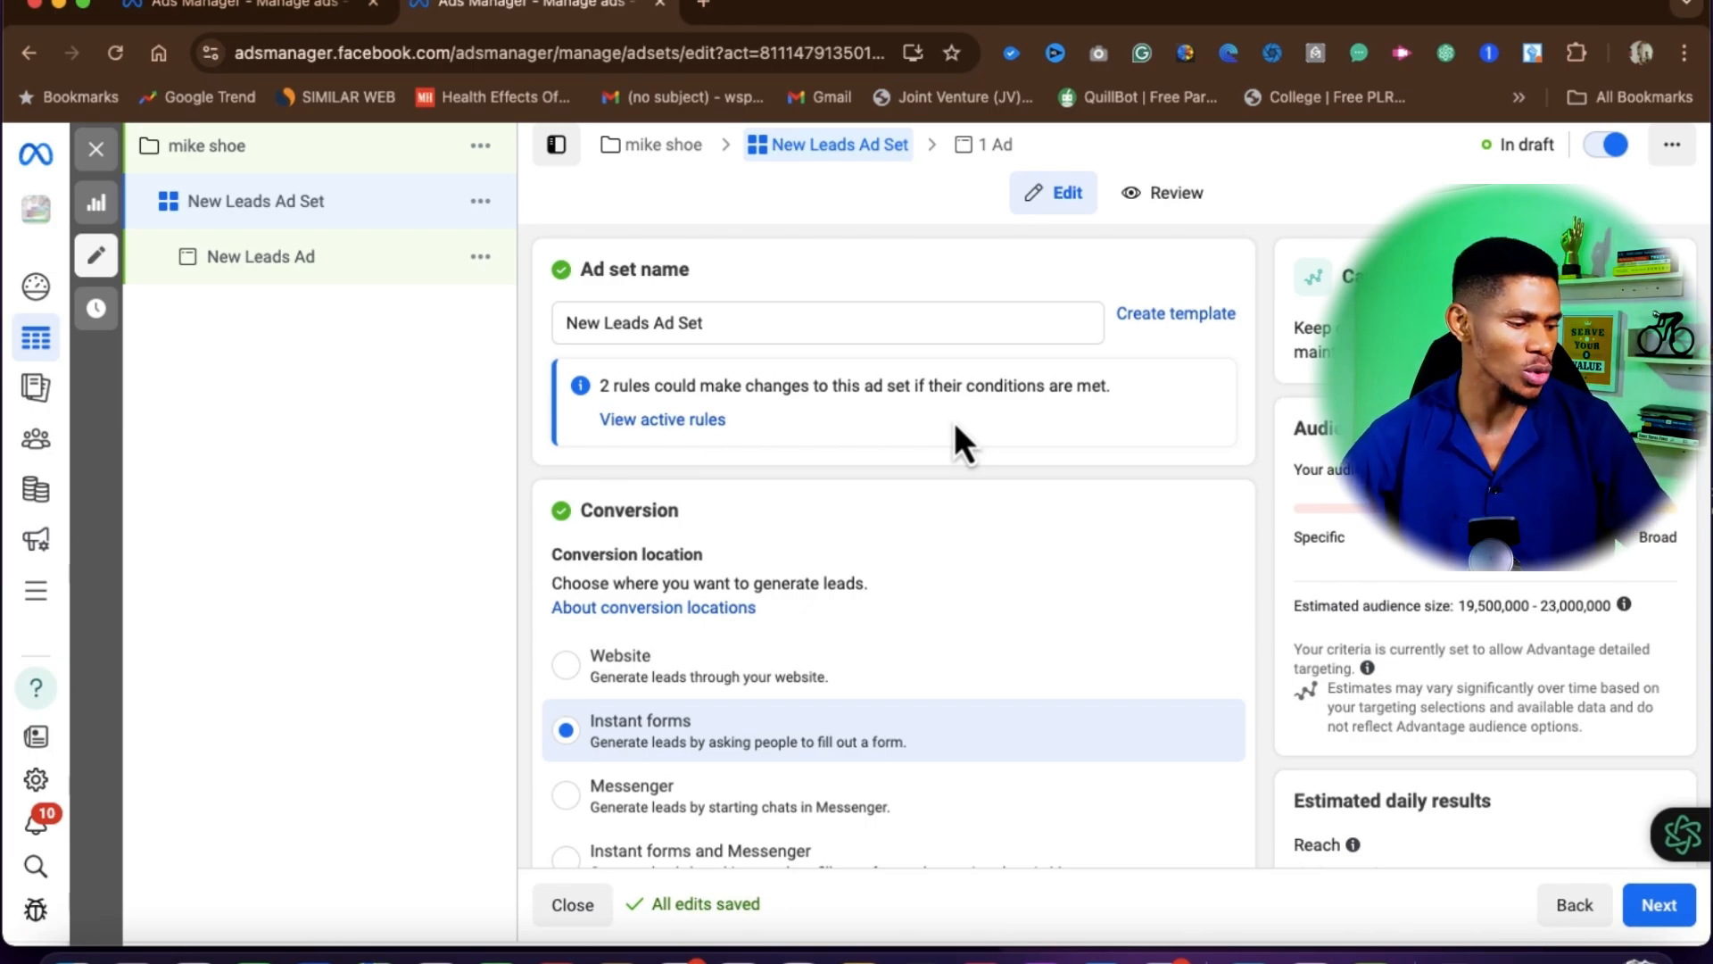
Step: Rename the ad set "mike shoe adset", reusing the copied campaign name
{"action": "scroll", "coordinate": [955, 421], "scroll_direction": "down", "scroll_amount": 1}
{"action": "scroll", "coordinate": [955, 424], "scroll_direction": "up", "scroll_amount": 1}
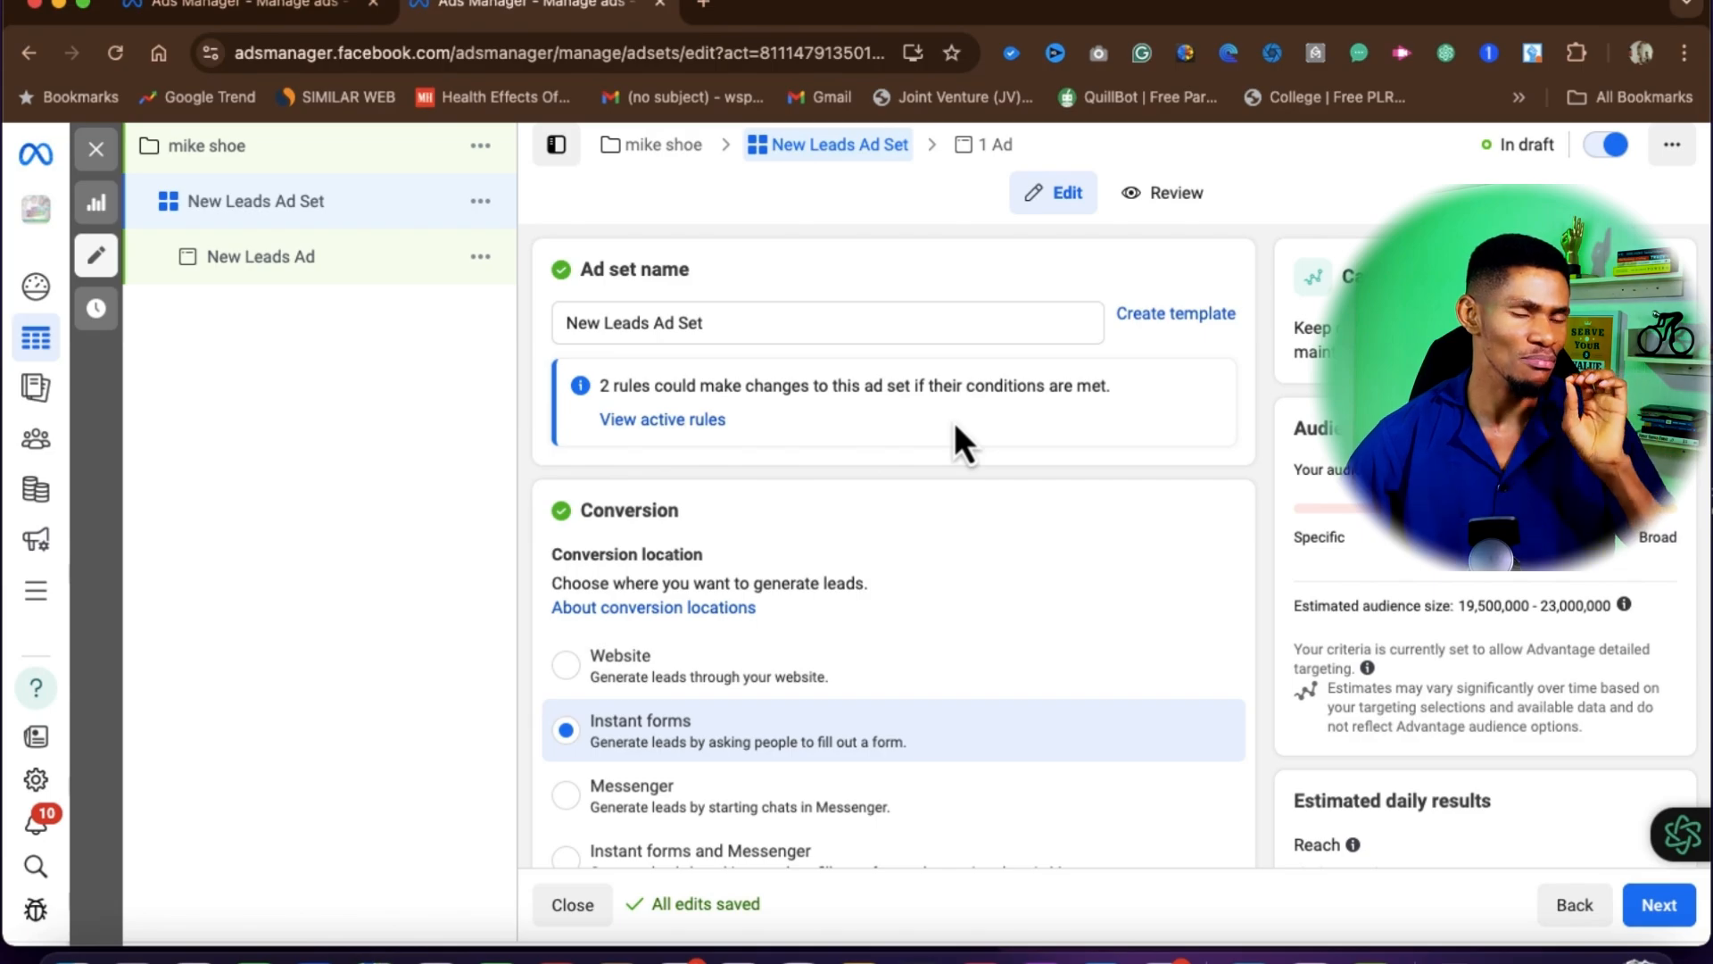
{"action": "scroll", "coordinate": [955, 422], "scroll_direction": "down", "scroll_amount": 1}
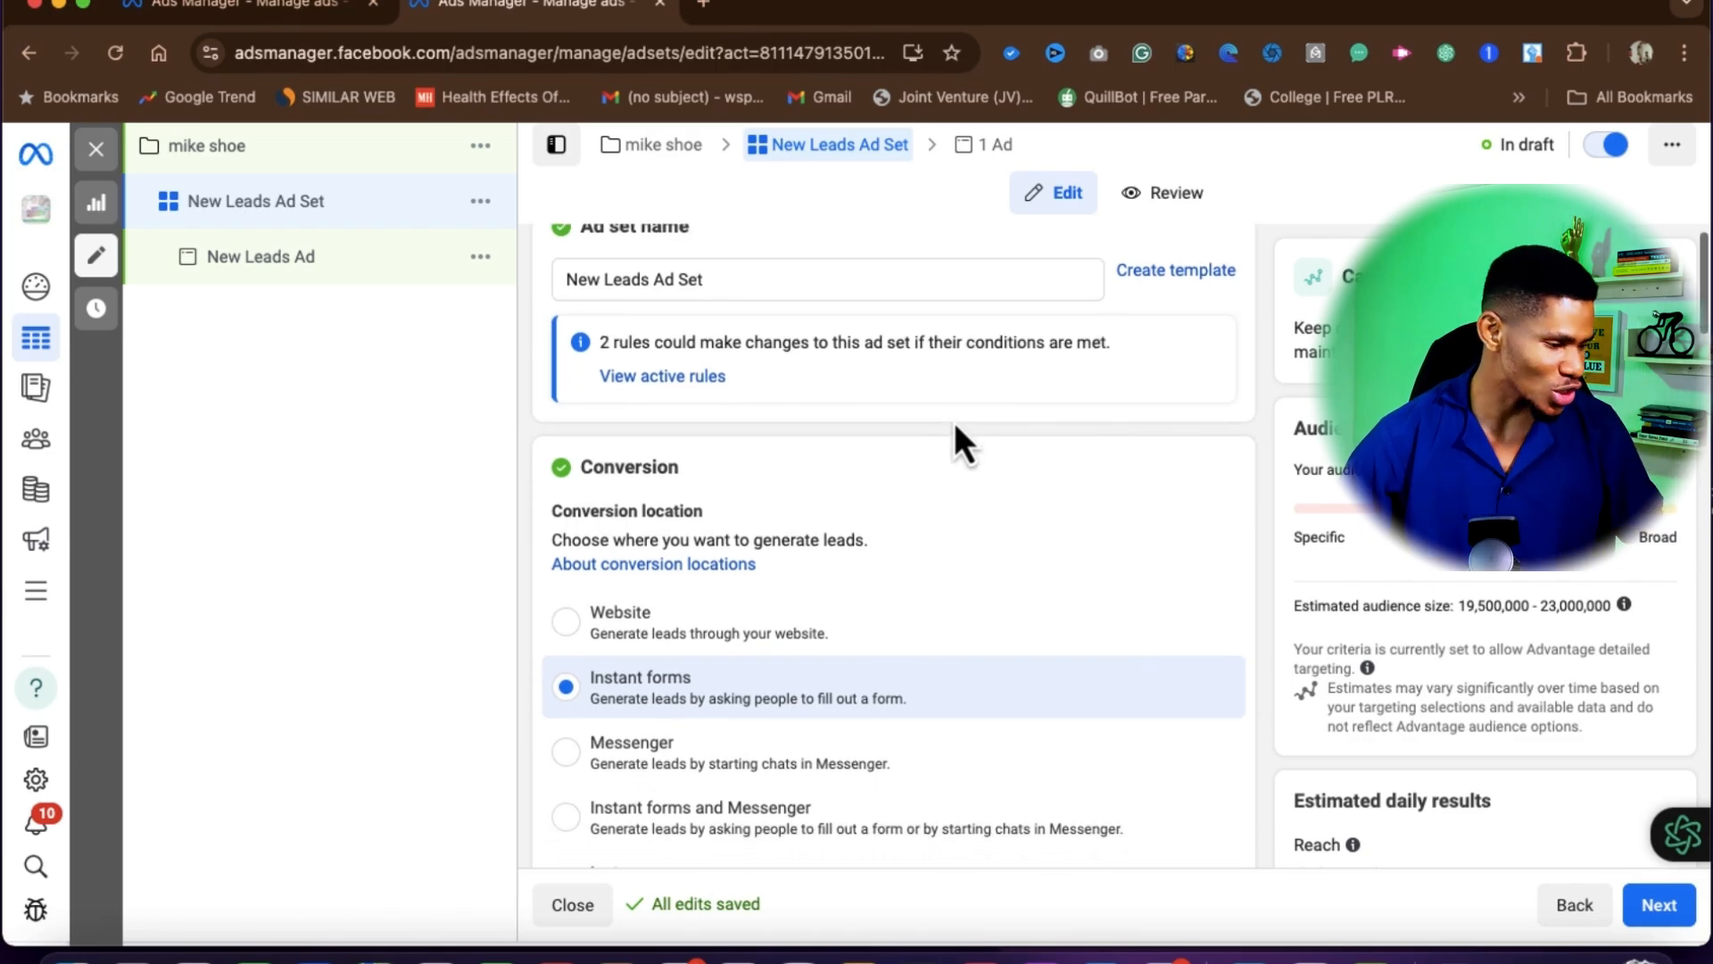
{"action": "left_click", "coordinate": [716, 279]}
{"action": "triple_click", "coordinate": [705, 272]}
{"action": "key", "text": "super+v"}
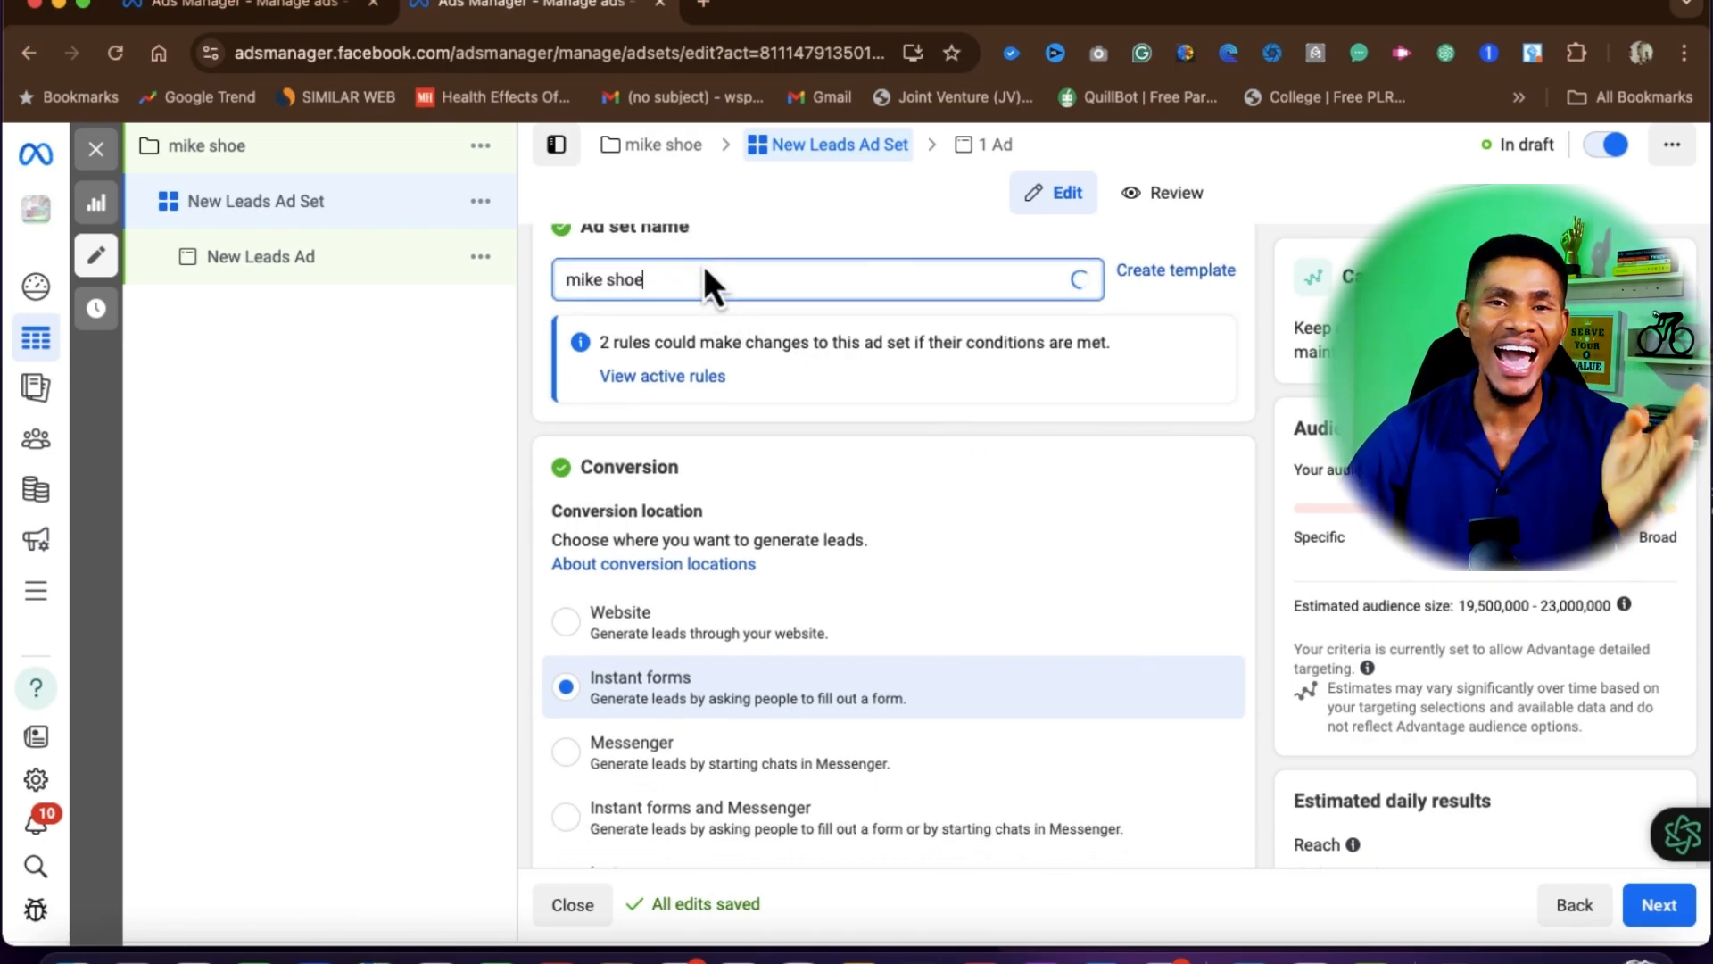
{"action": "type", "text": "adset"}
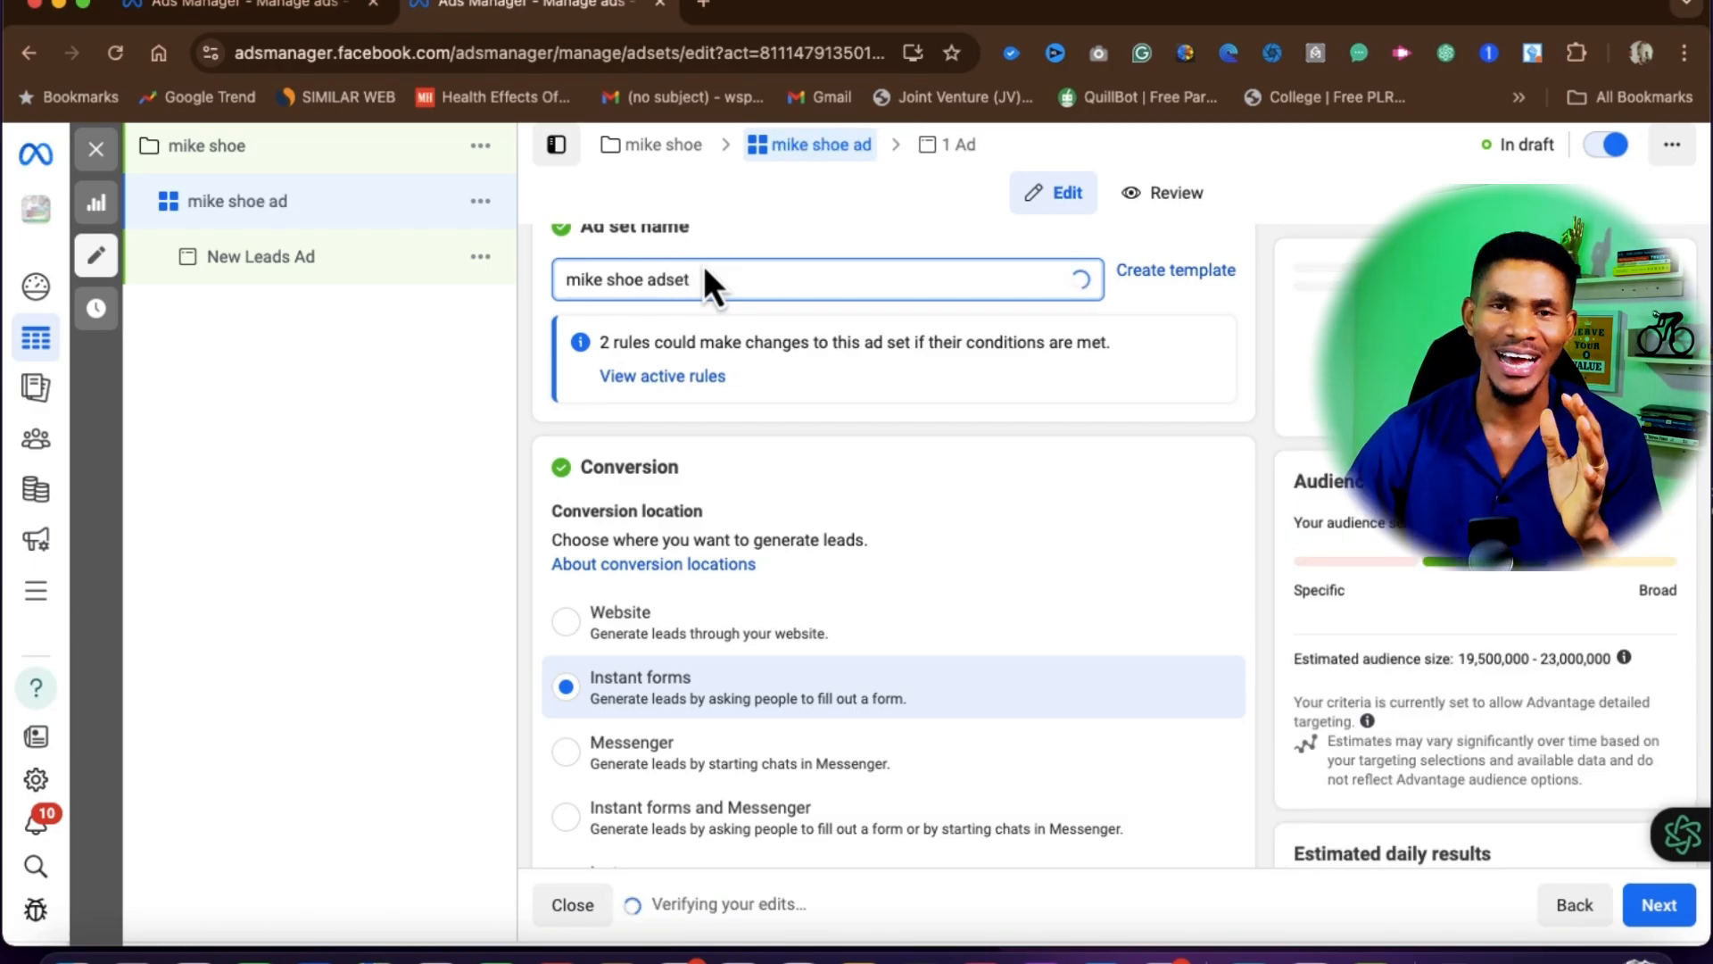
Step: Review the ad set's conversion location options, selected Facebook Page and performance goal
{"action": "scroll", "coordinate": [807, 430], "scroll_direction": "down", "scroll_amount": 3}
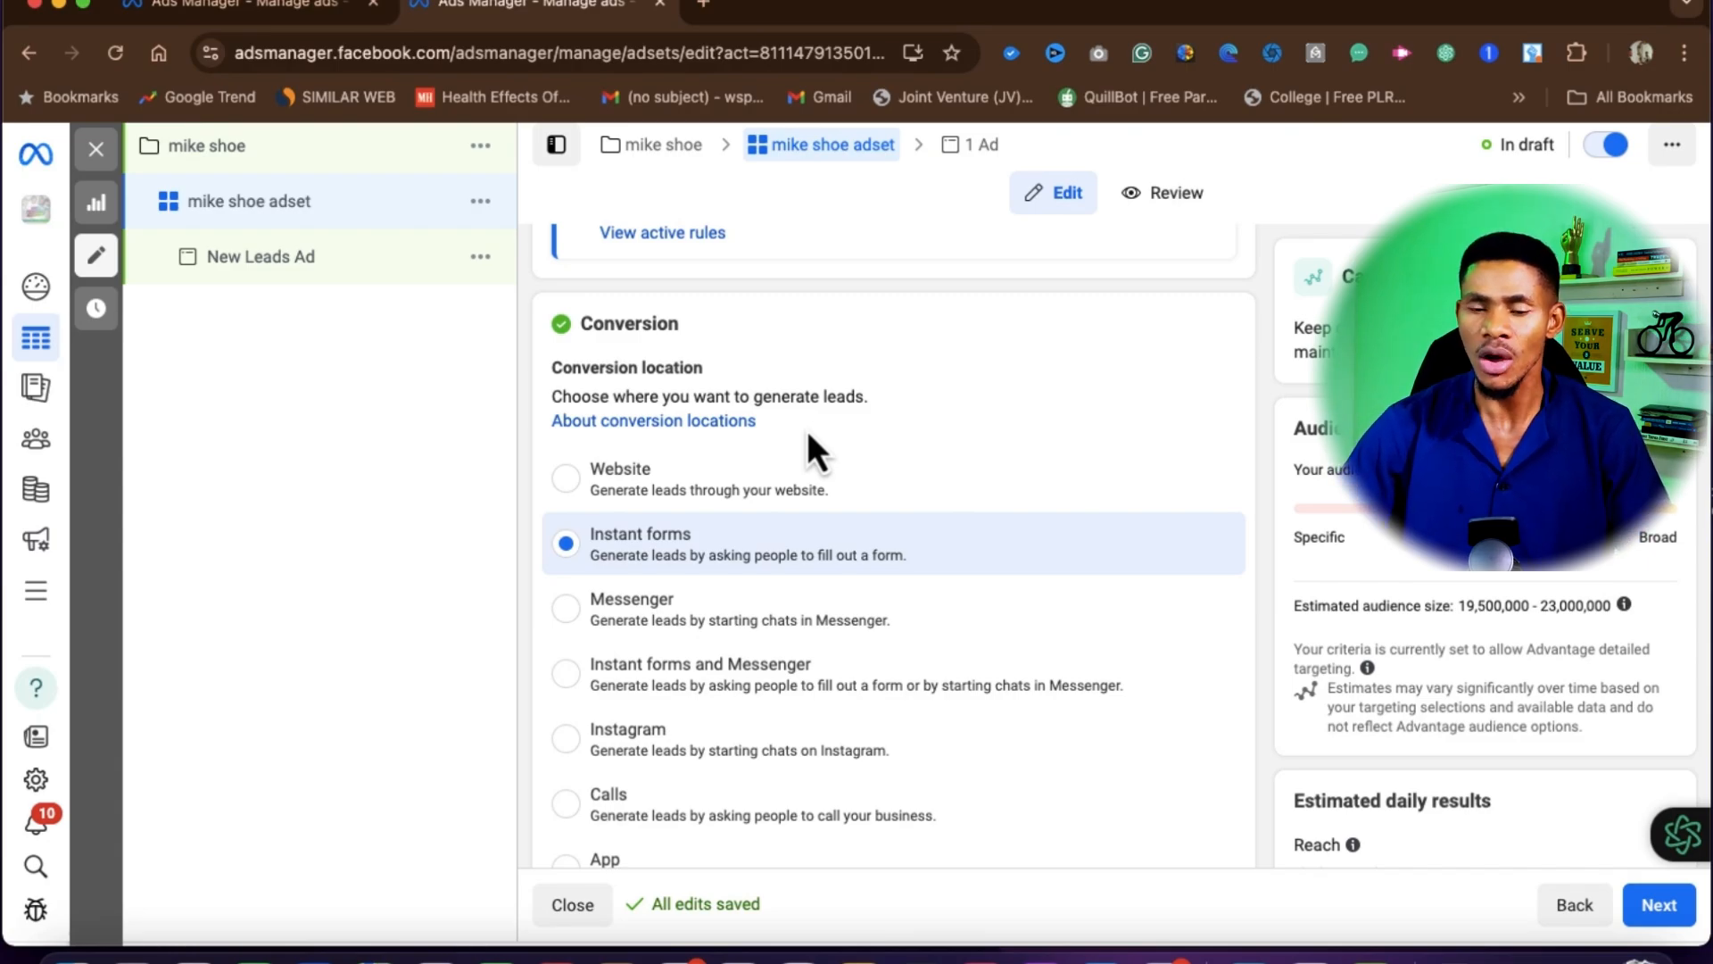
{"action": "scroll", "coordinate": [806, 430], "scroll_direction": "down", "scroll_amount": 1}
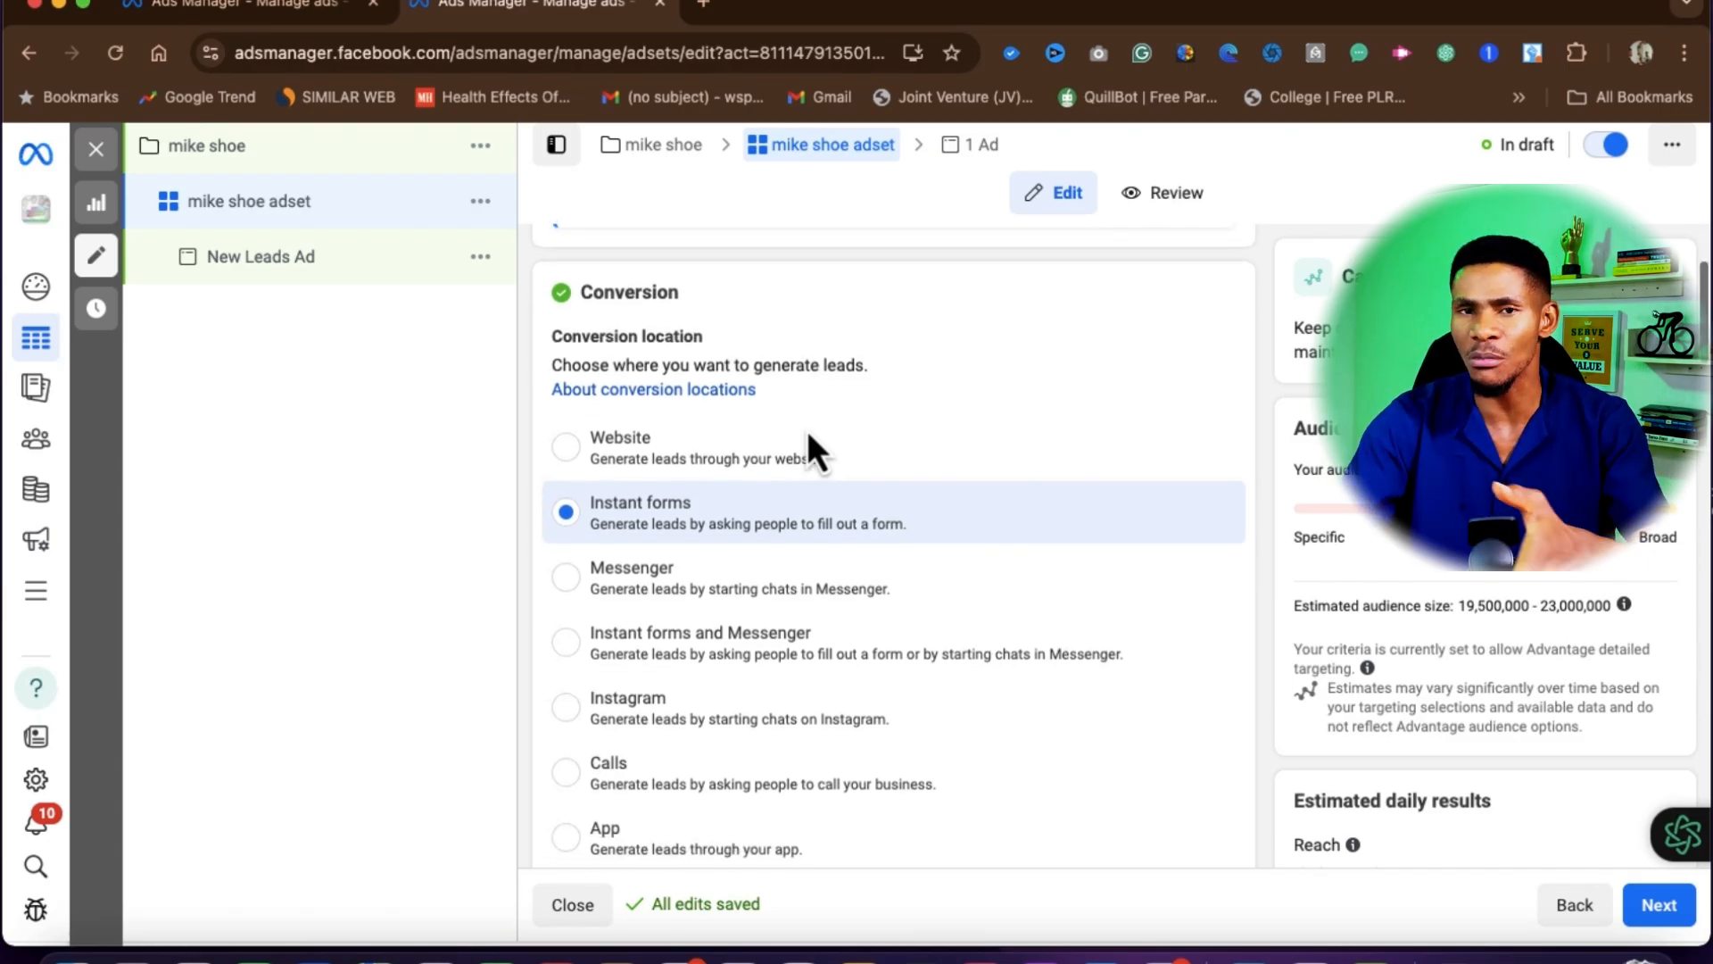
{"action": "scroll", "coordinate": [807, 430], "scroll_direction": "down", "scroll_amount": 3}
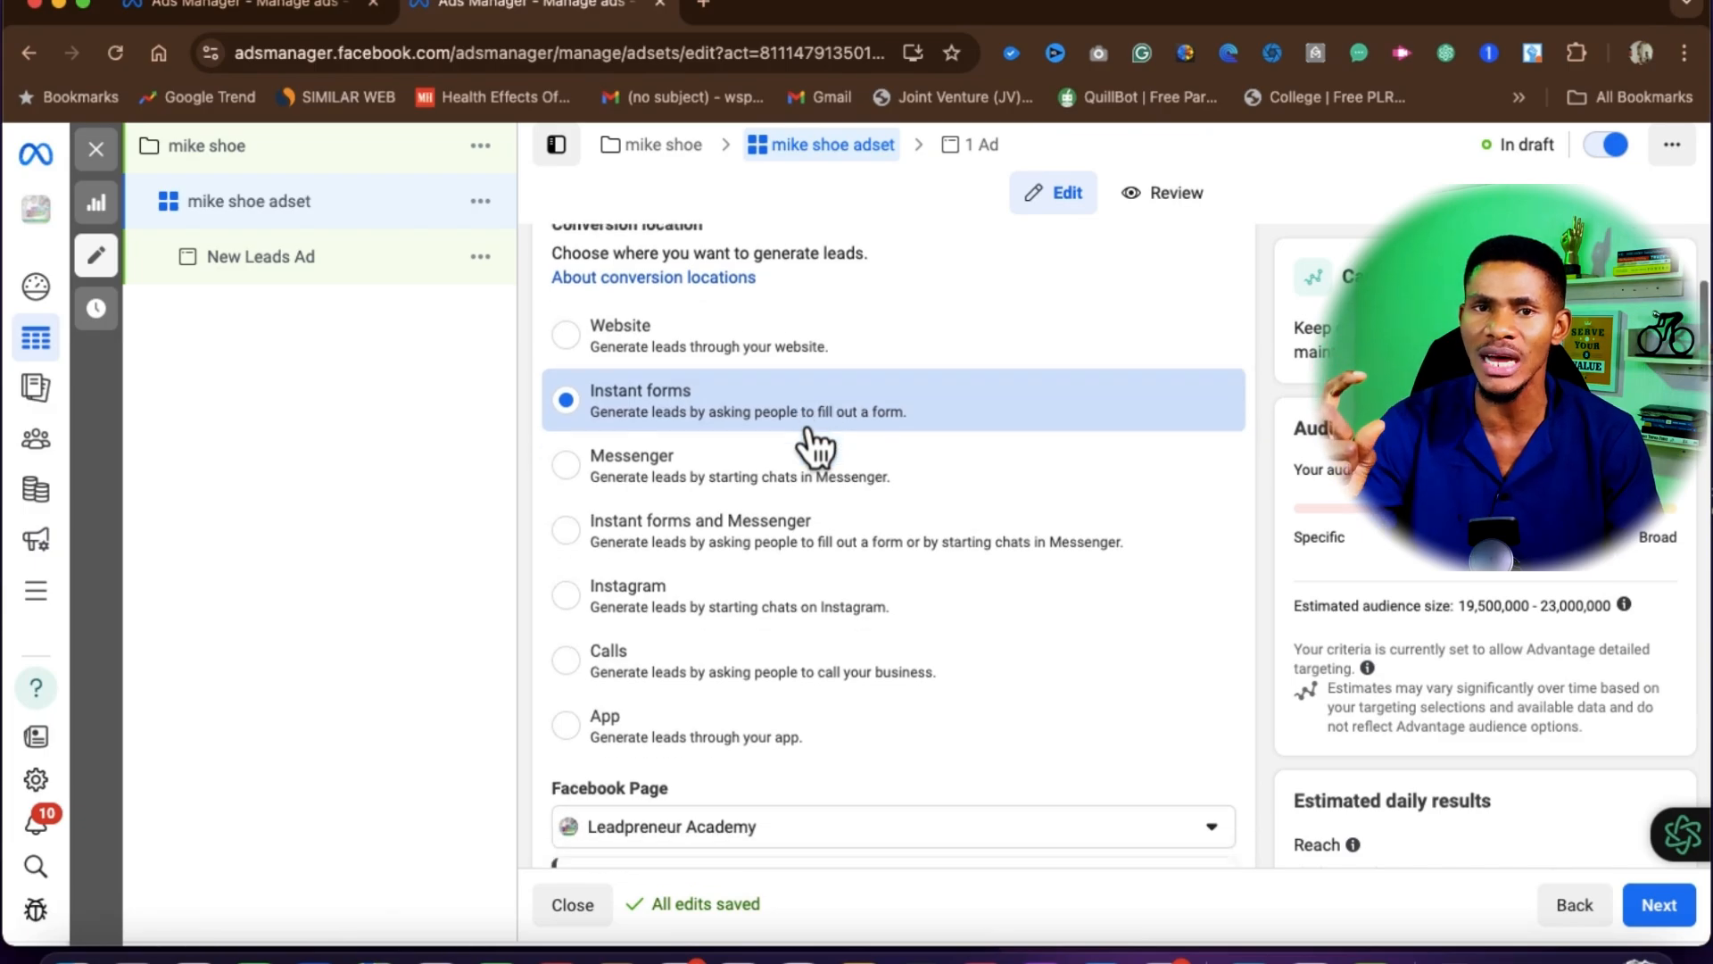
{"action": "scroll", "coordinate": [814, 446], "scroll_direction": "down", "scroll_amount": 1}
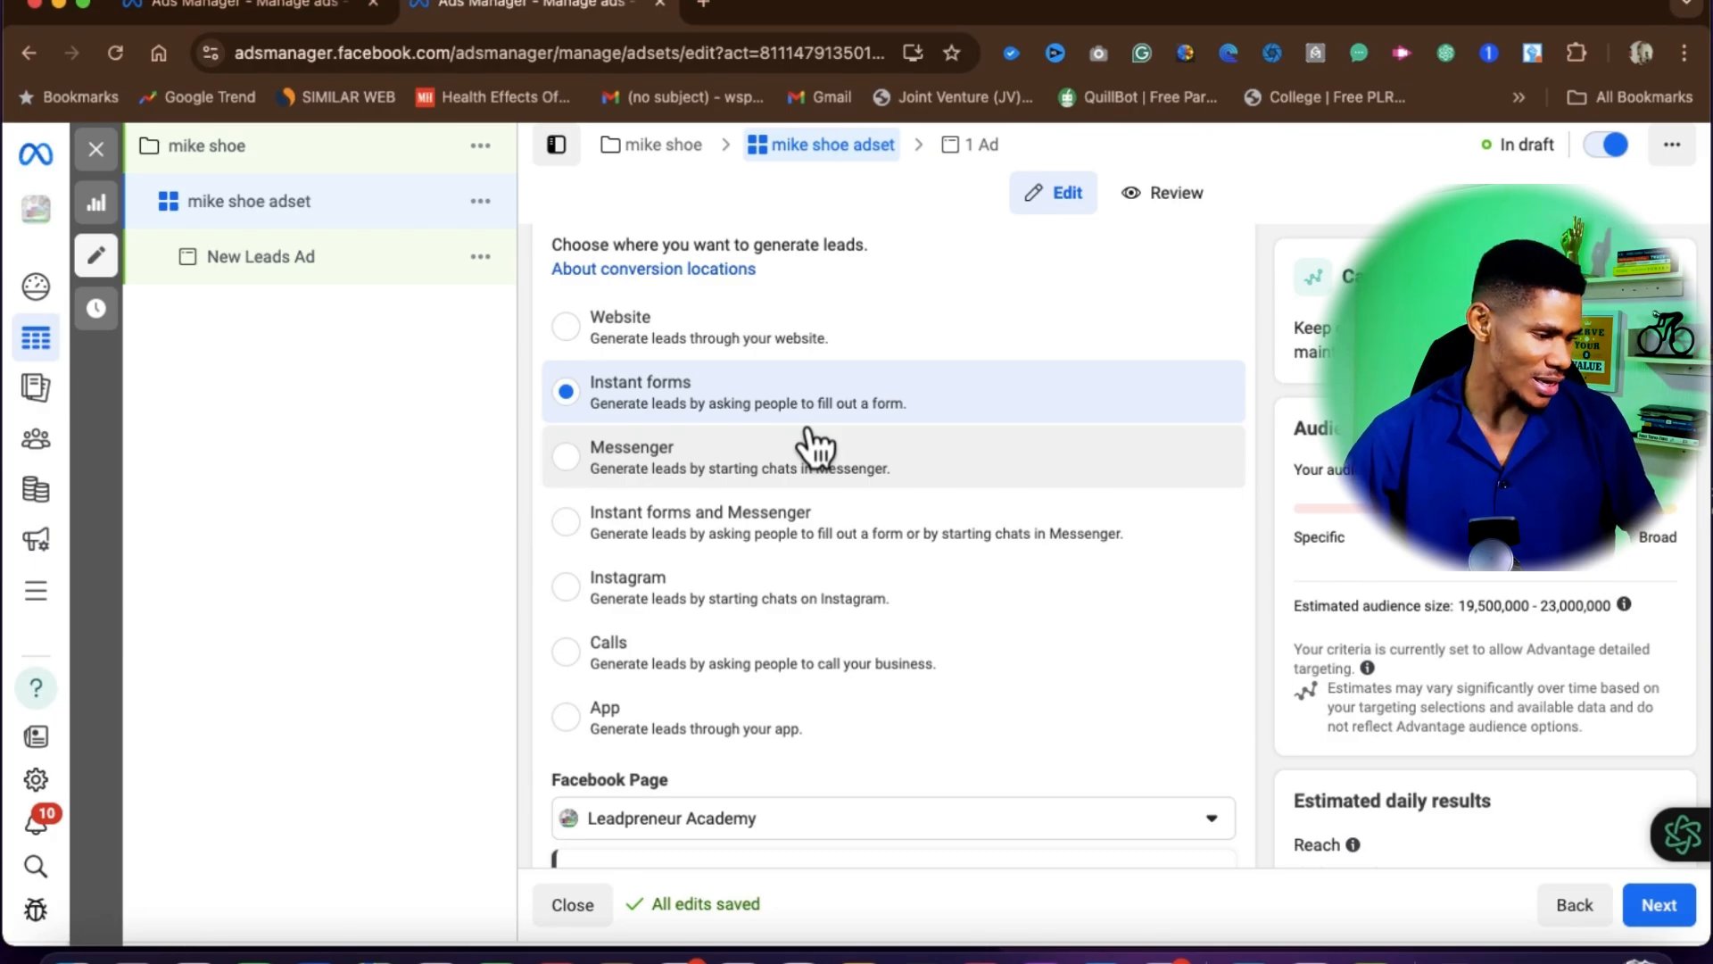
{"action": "scroll", "coordinate": [814, 446], "scroll_direction": "down", "scroll_amount": 10}
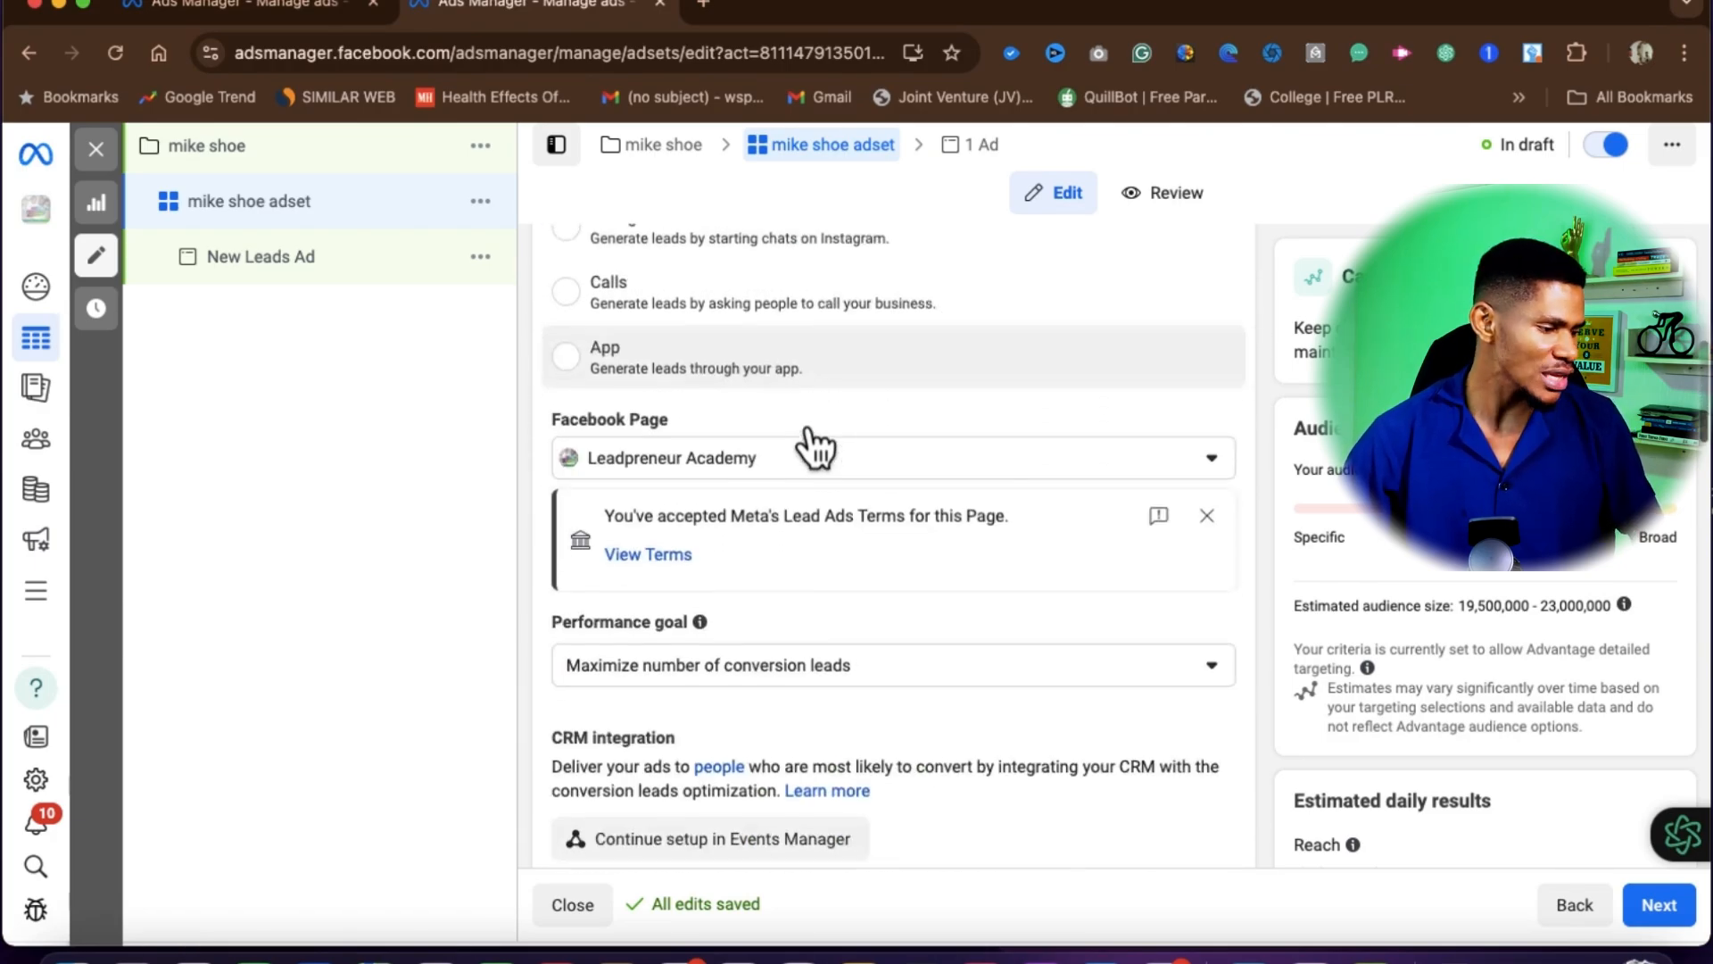
{"action": "scroll", "coordinate": [814, 441], "scroll_direction": "up", "scroll_amount": 1}
{"action": "scroll", "coordinate": [808, 437], "scroll_direction": "down", "scroll_amount": 4}
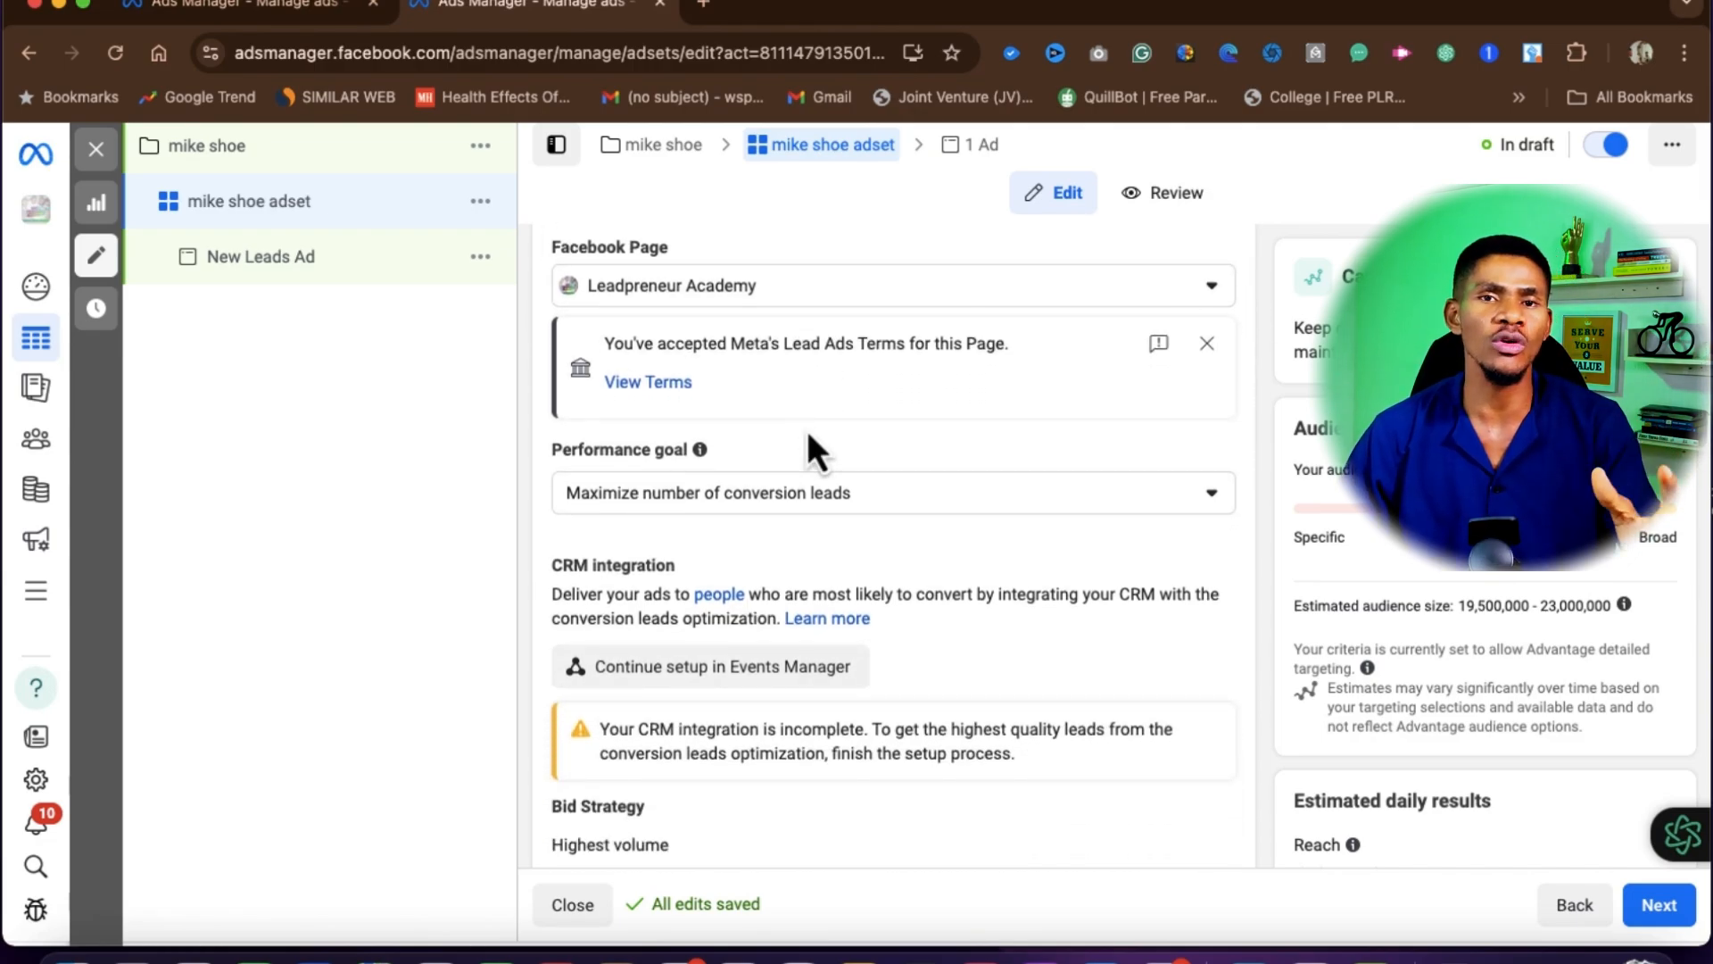
{"action": "scroll", "coordinate": [806, 430], "scroll_direction": "down", "scroll_amount": 2}
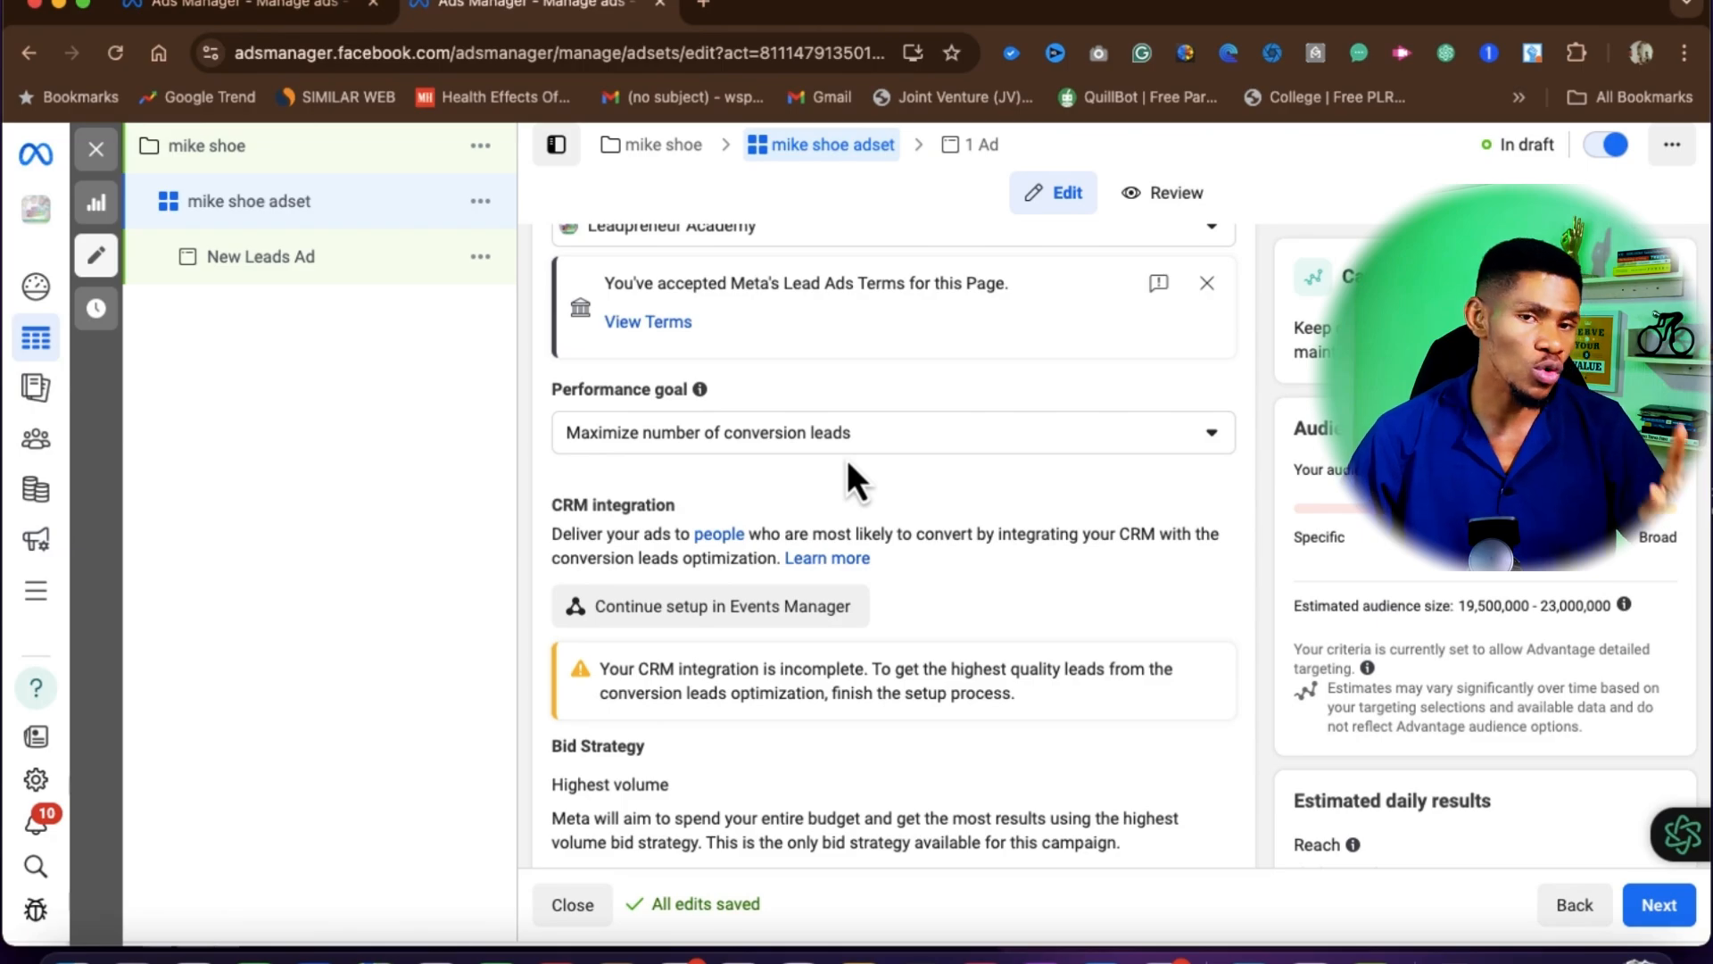
Step: Expand the additional options below the bid strategy to examine when charges apply and the delivery type
{"action": "scroll", "coordinate": [848, 462], "scroll_direction": "down", "scroll_amount": 5}
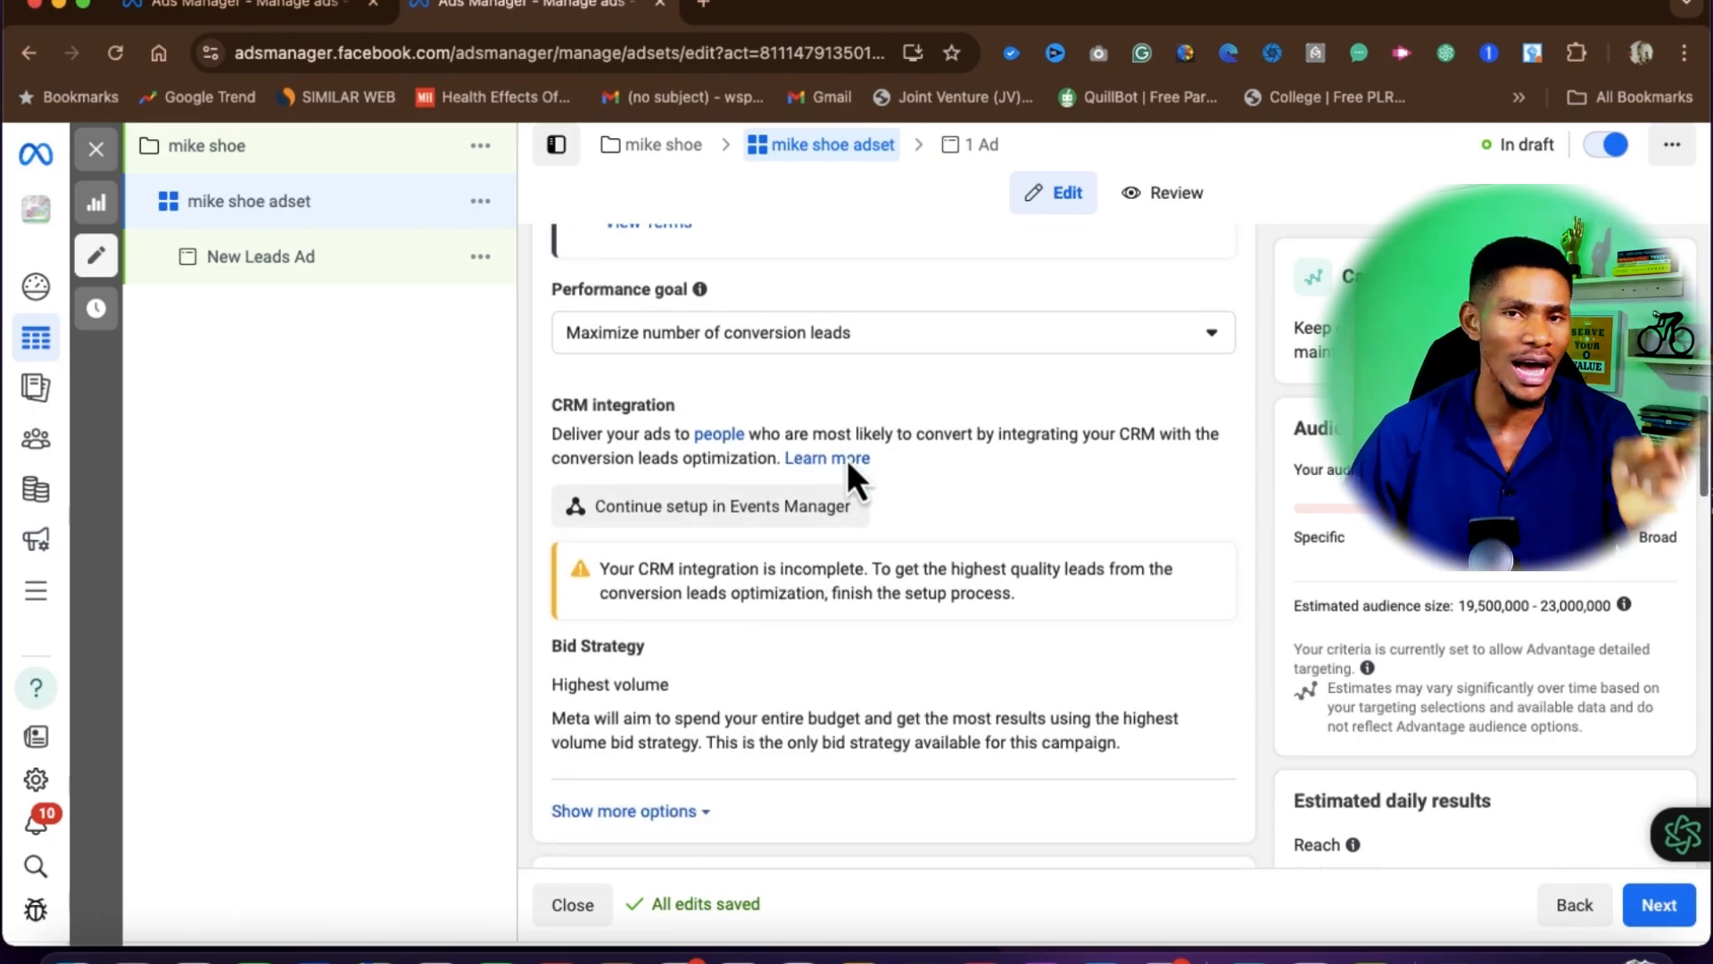
{"action": "scroll", "coordinate": [848, 464], "scroll_direction": "down", "scroll_amount": 6}
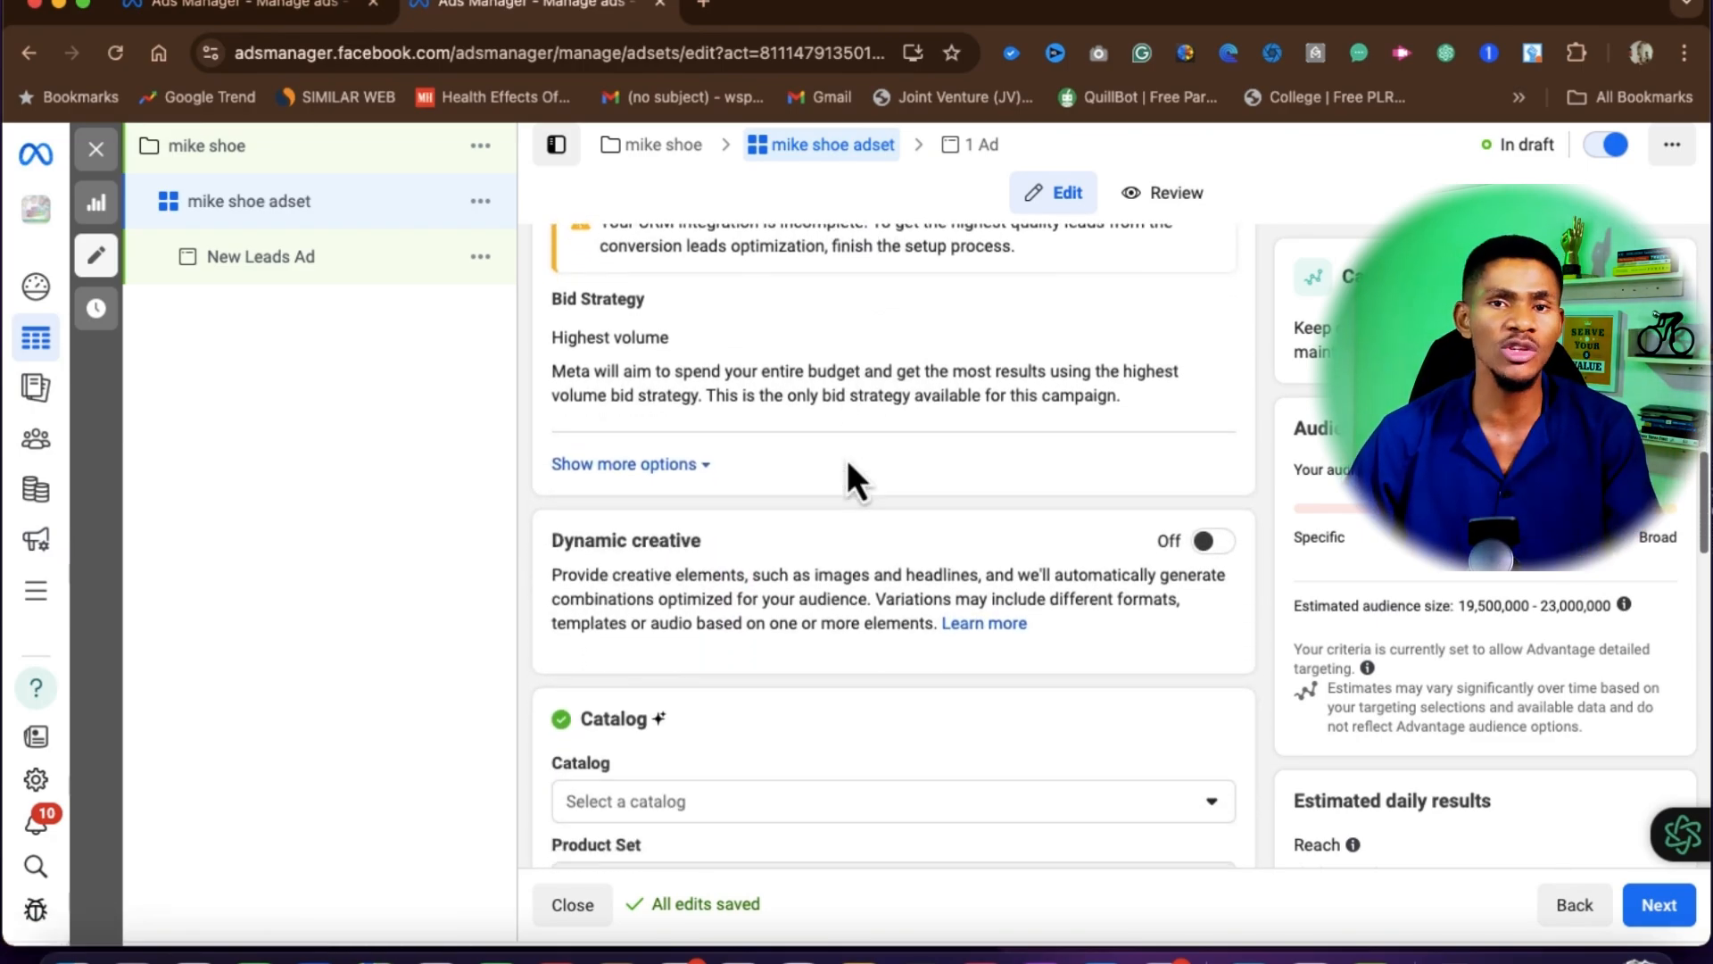
{"action": "scroll", "coordinate": [843, 455], "scroll_direction": "down", "scroll_amount": 2}
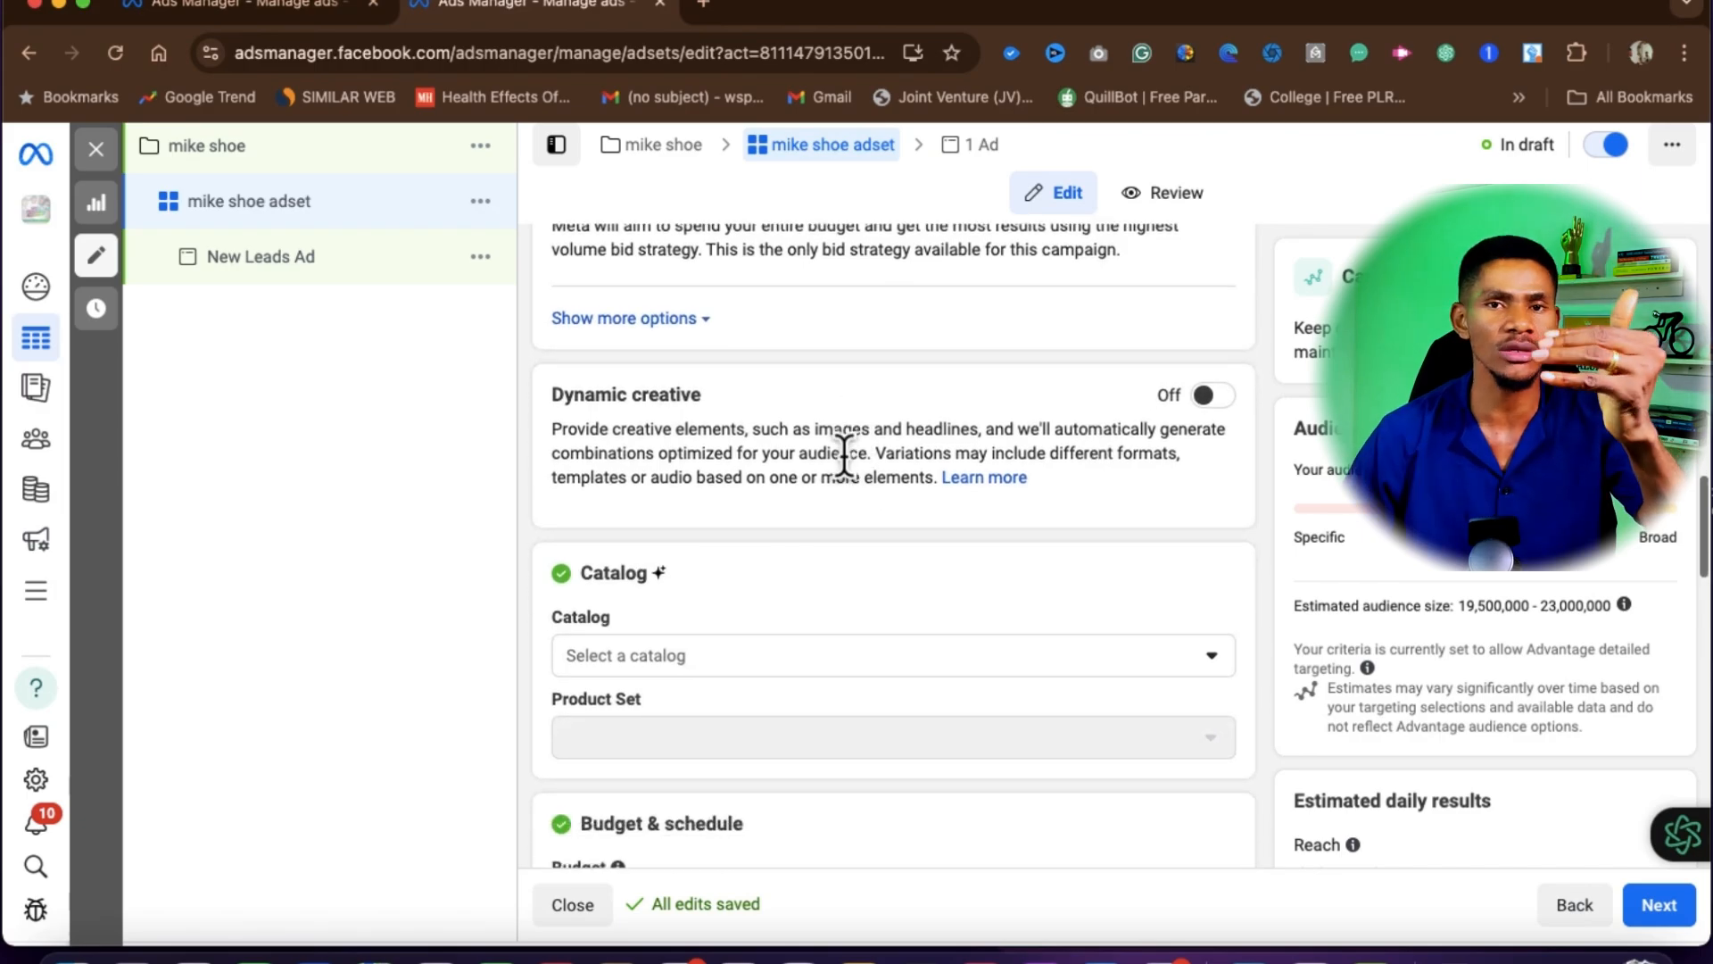
{"action": "left_click", "coordinate": [706, 323]}
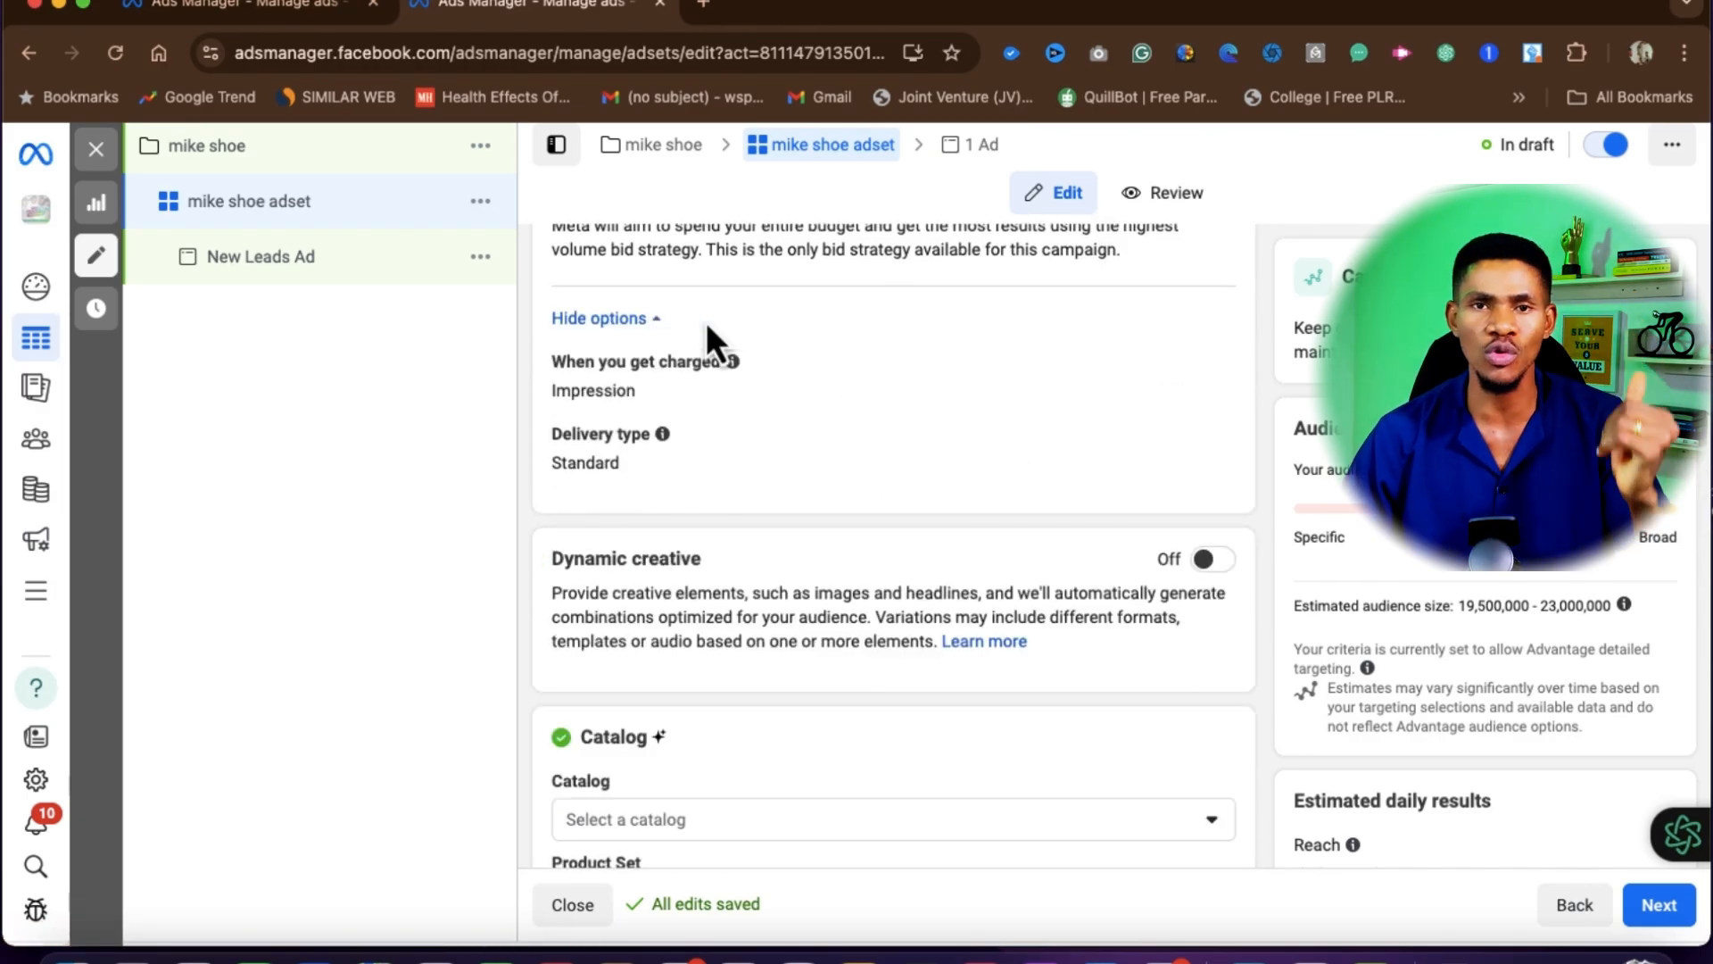
{"action": "scroll", "coordinate": [705, 323], "scroll_direction": "up", "scroll_amount": 1}
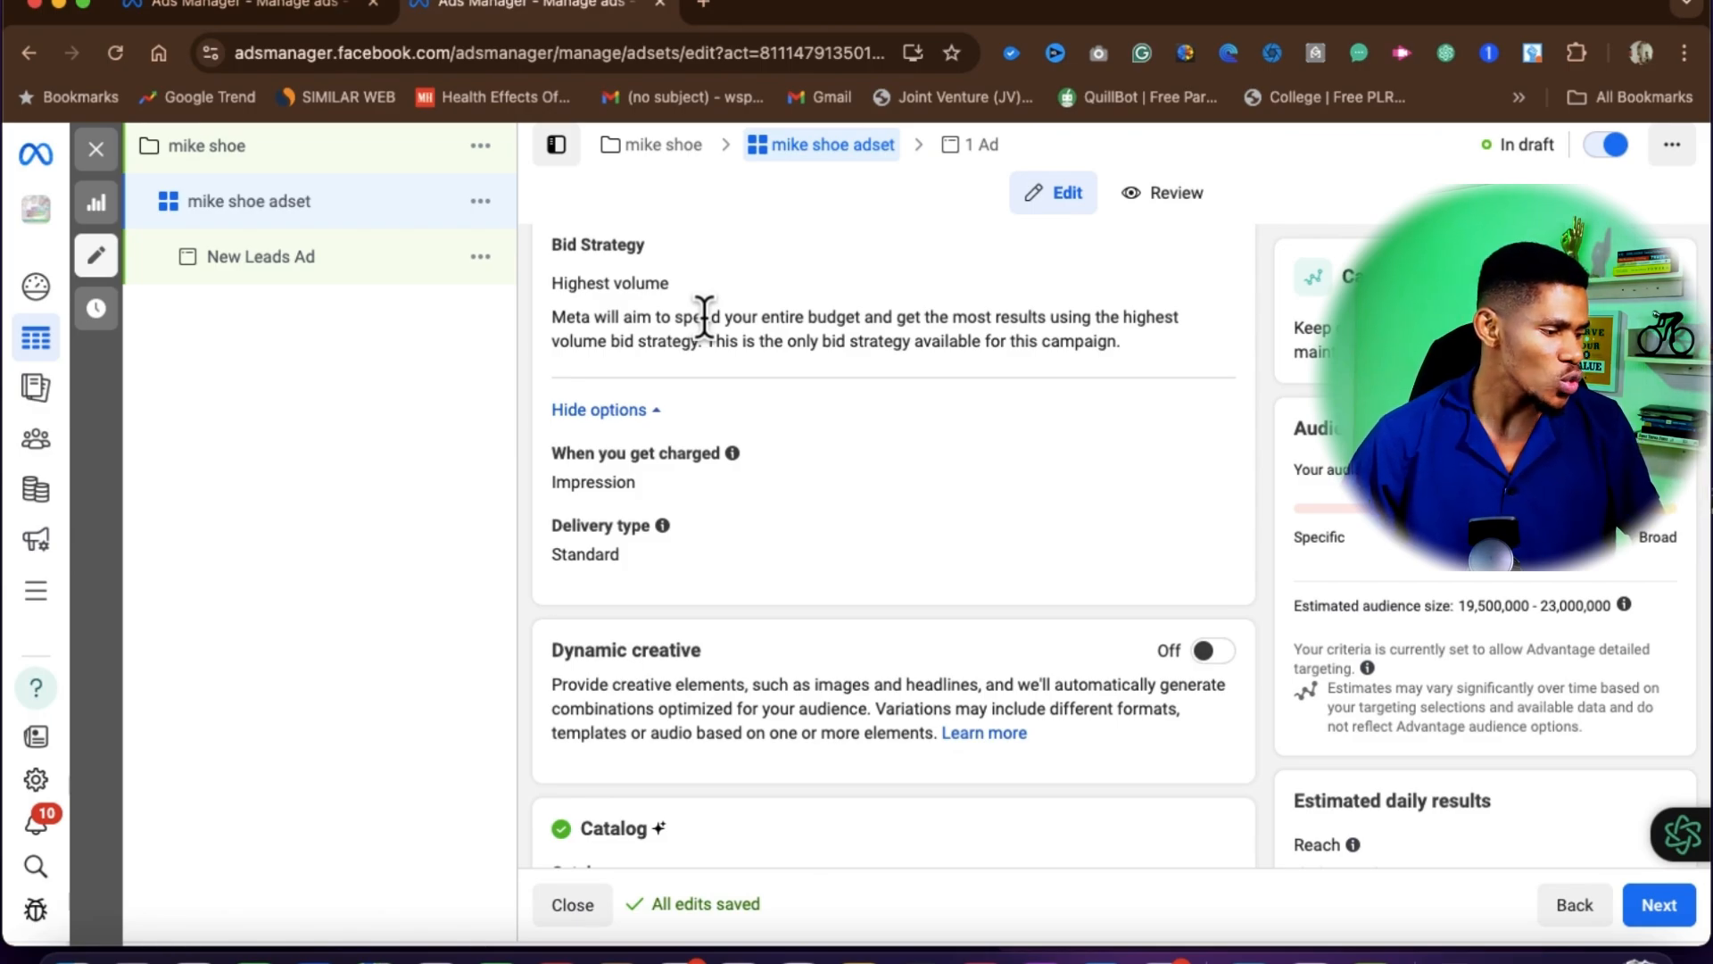
Step: Review the dynamic creative setting and the available catalogs, leaving both settings unchanged
{"action": "scroll", "coordinate": [705, 317], "scroll_direction": "down", "scroll_amount": 4}
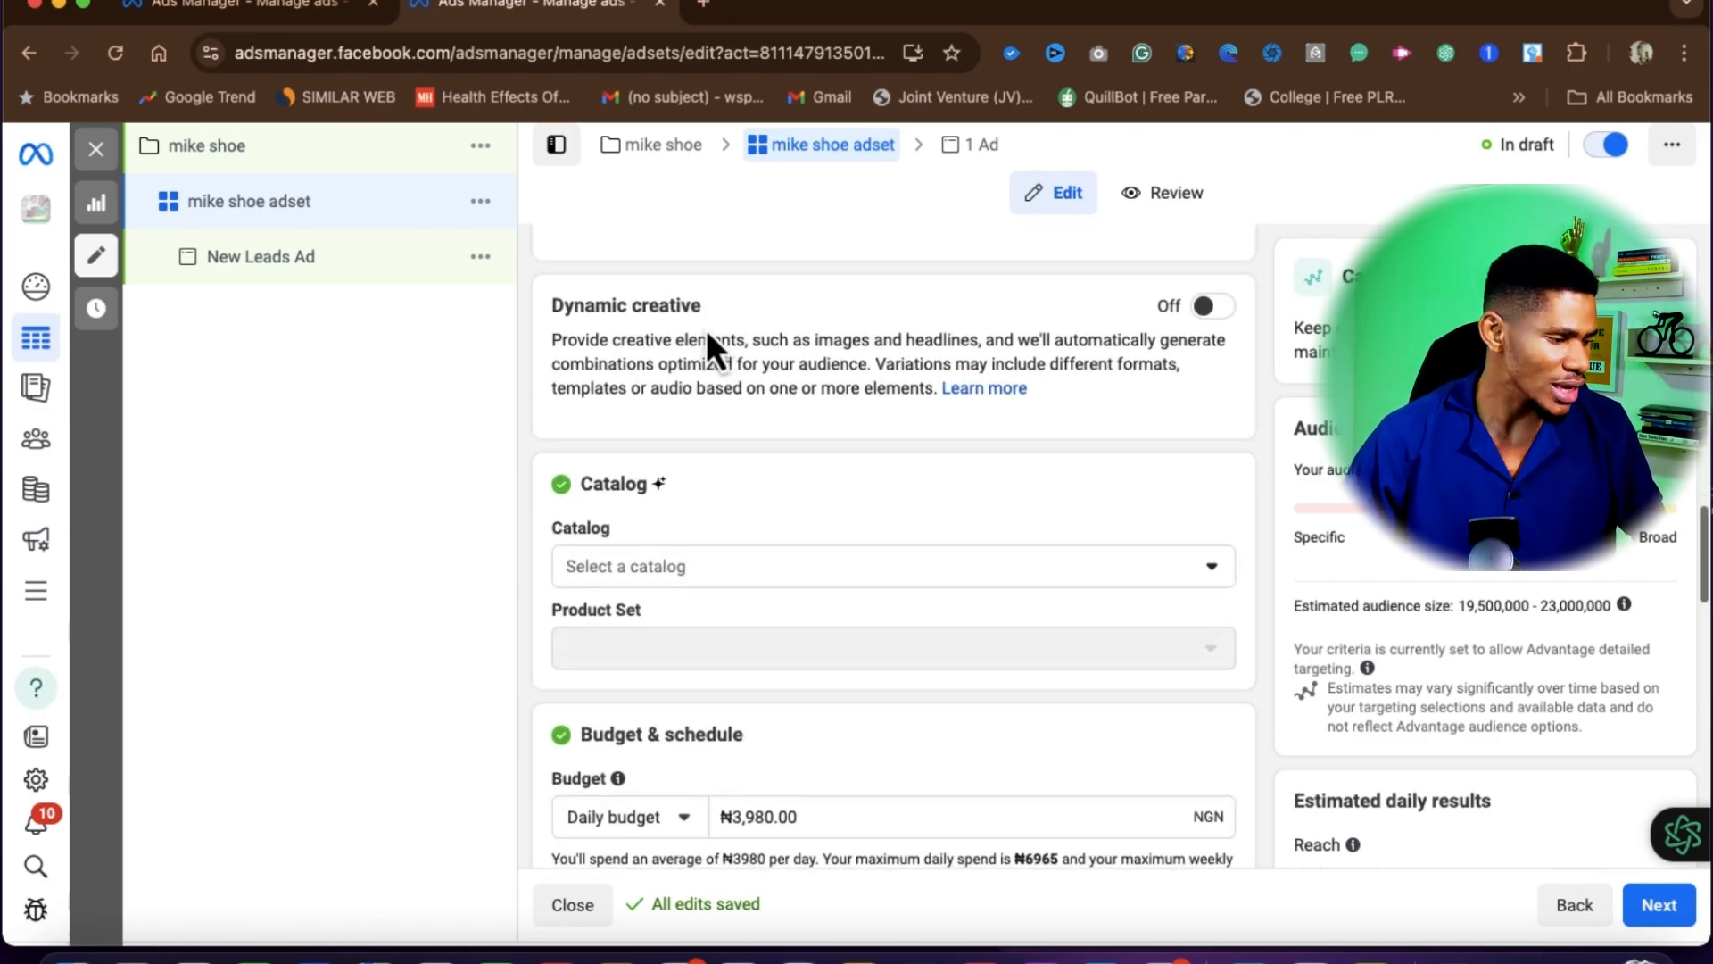
{"action": "scroll", "coordinate": [705, 329], "scroll_direction": "up", "scroll_amount": 1}
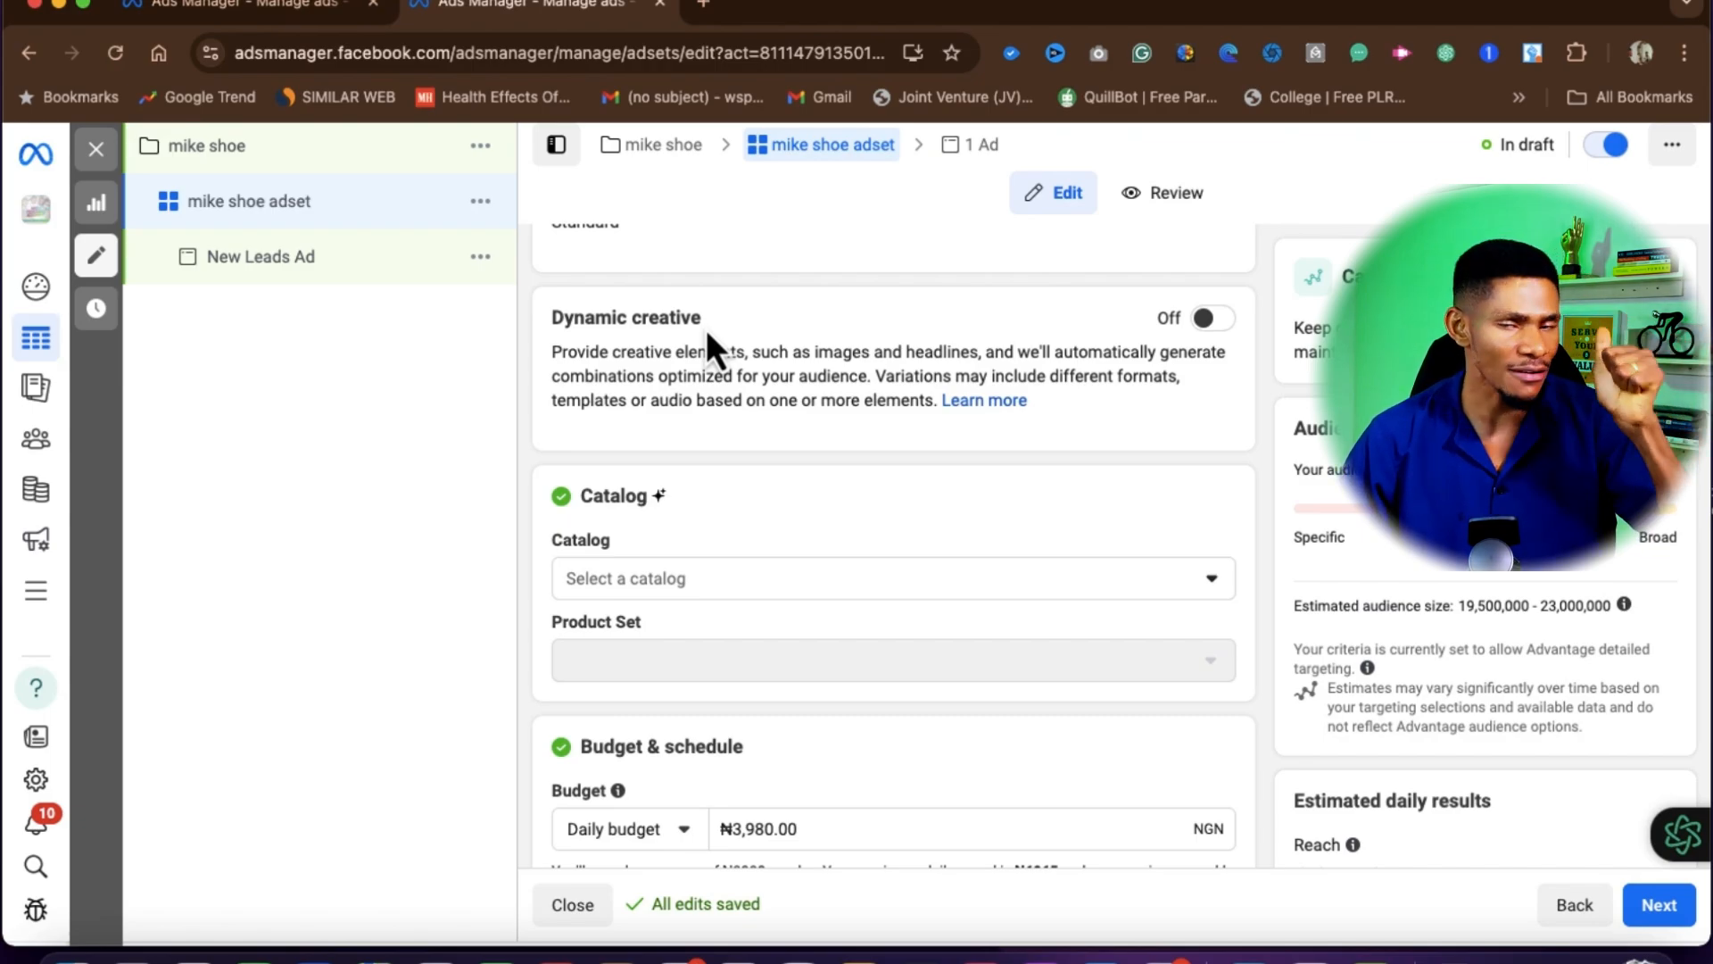
{"action": "scroll", "coordinate": [708, 332], "scroll_direction": "up", "scroll_amount": 1}
{"action": "scroll", "coordinate": [706, 332], "scroll_direction": "up", "scroll_amount": 1}
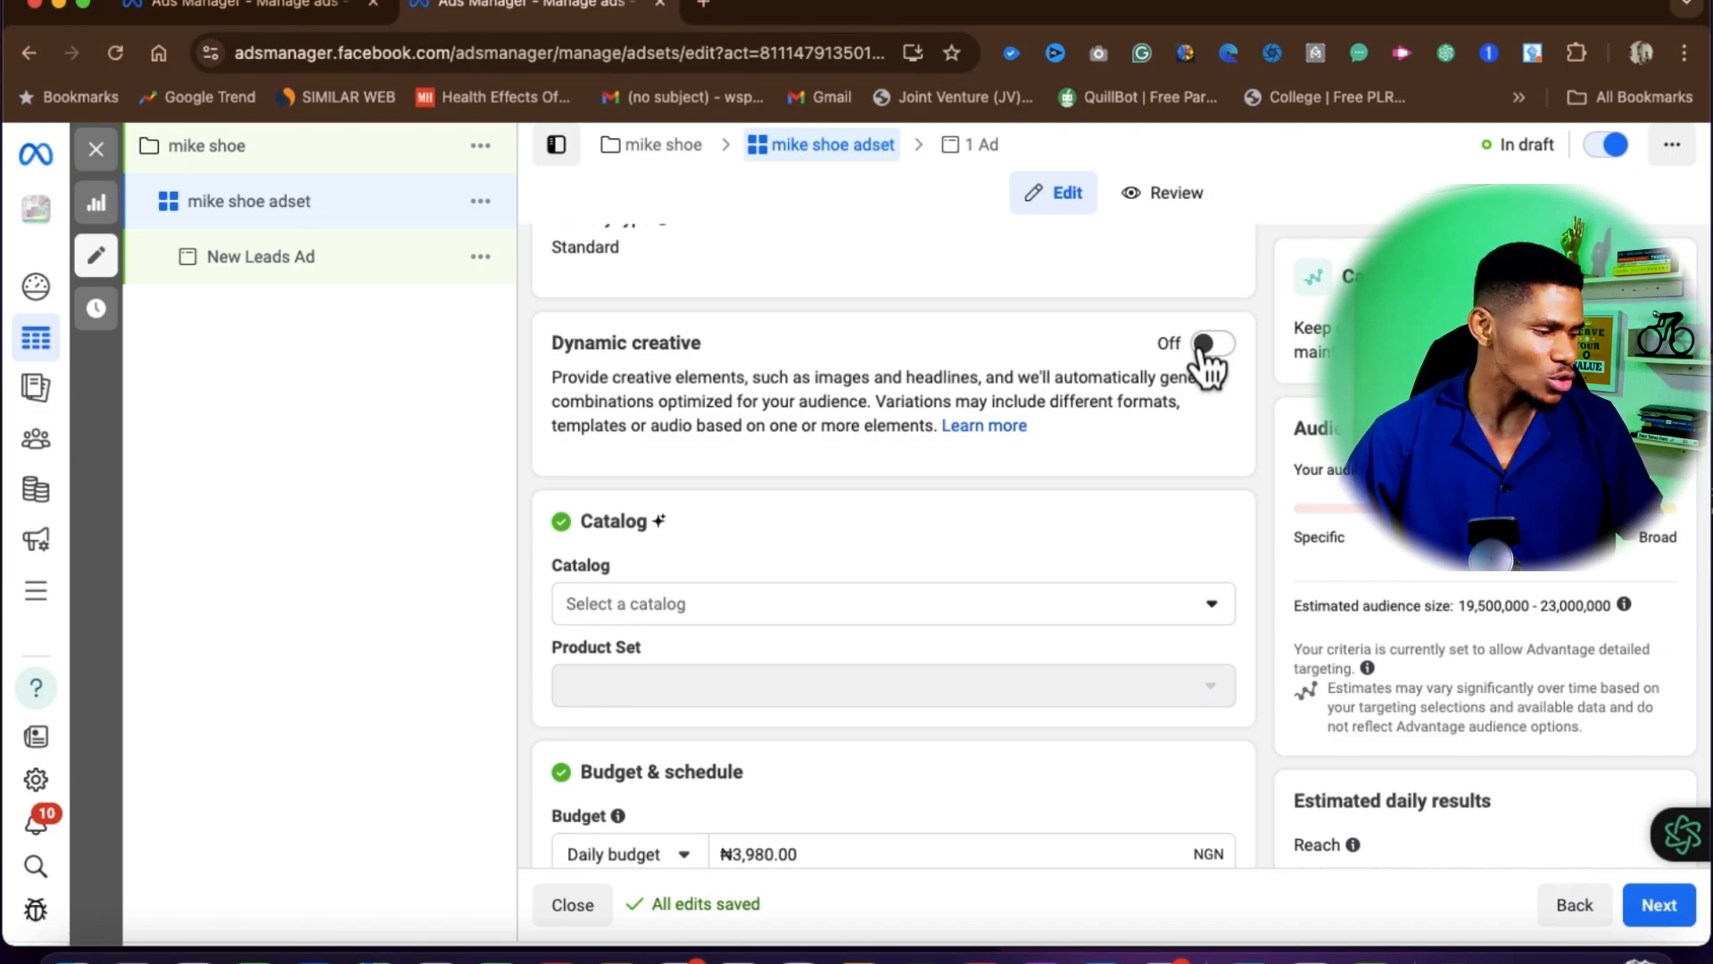
{"action": "scroll", "coordinate": [1209, 365], "scroll_direction": "up", "scroll_amount": 1}
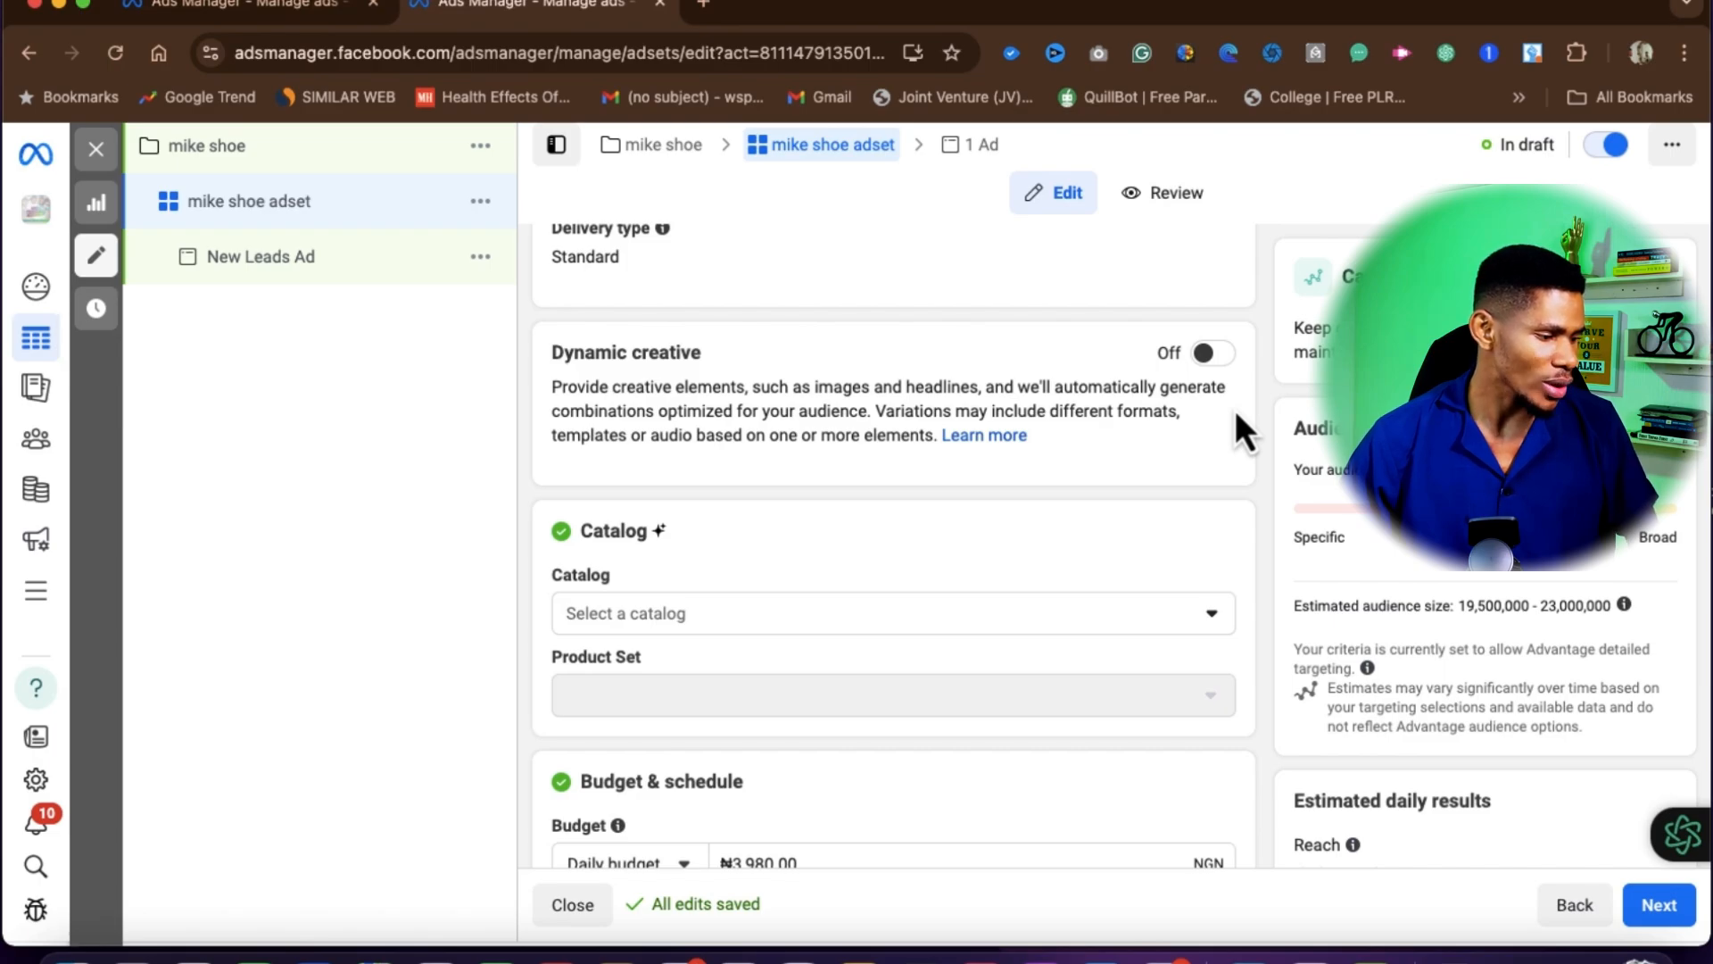
{"action": "scroll", "coordinate": [1235, 410], "scroll_direction": "down", "scroll_amount": 2}
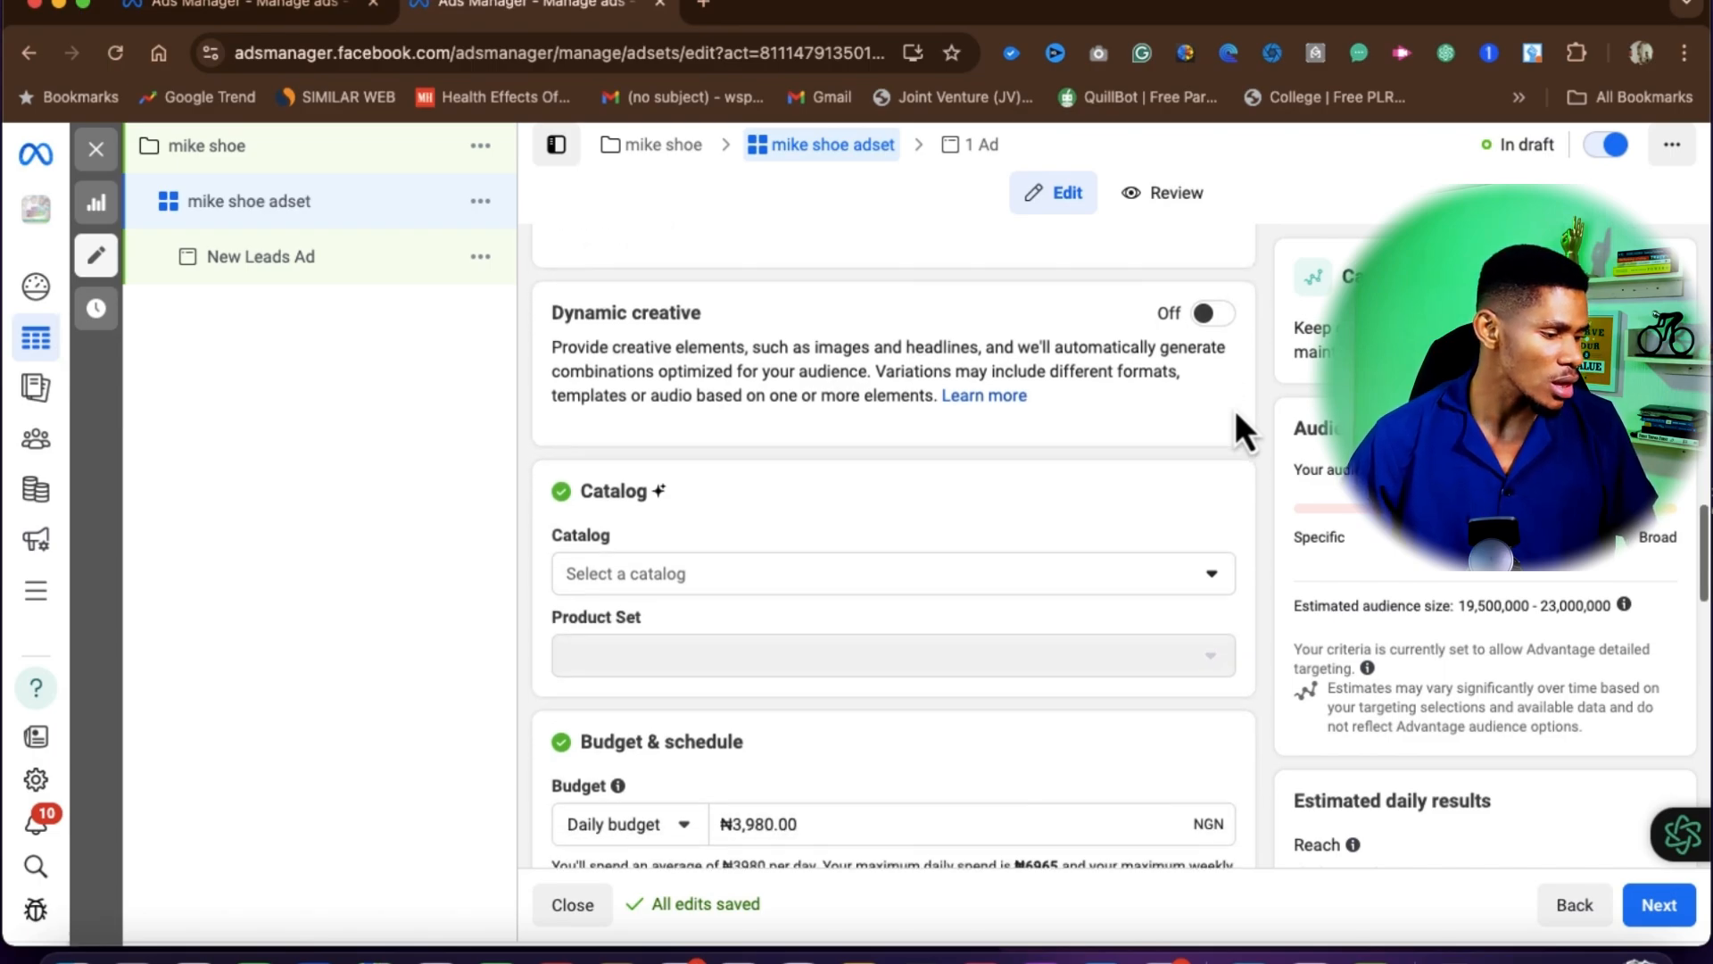
{"action": "scroll", "coordinate": [875, 553], "scroll_direction": "down", "scroll_amount": 2}
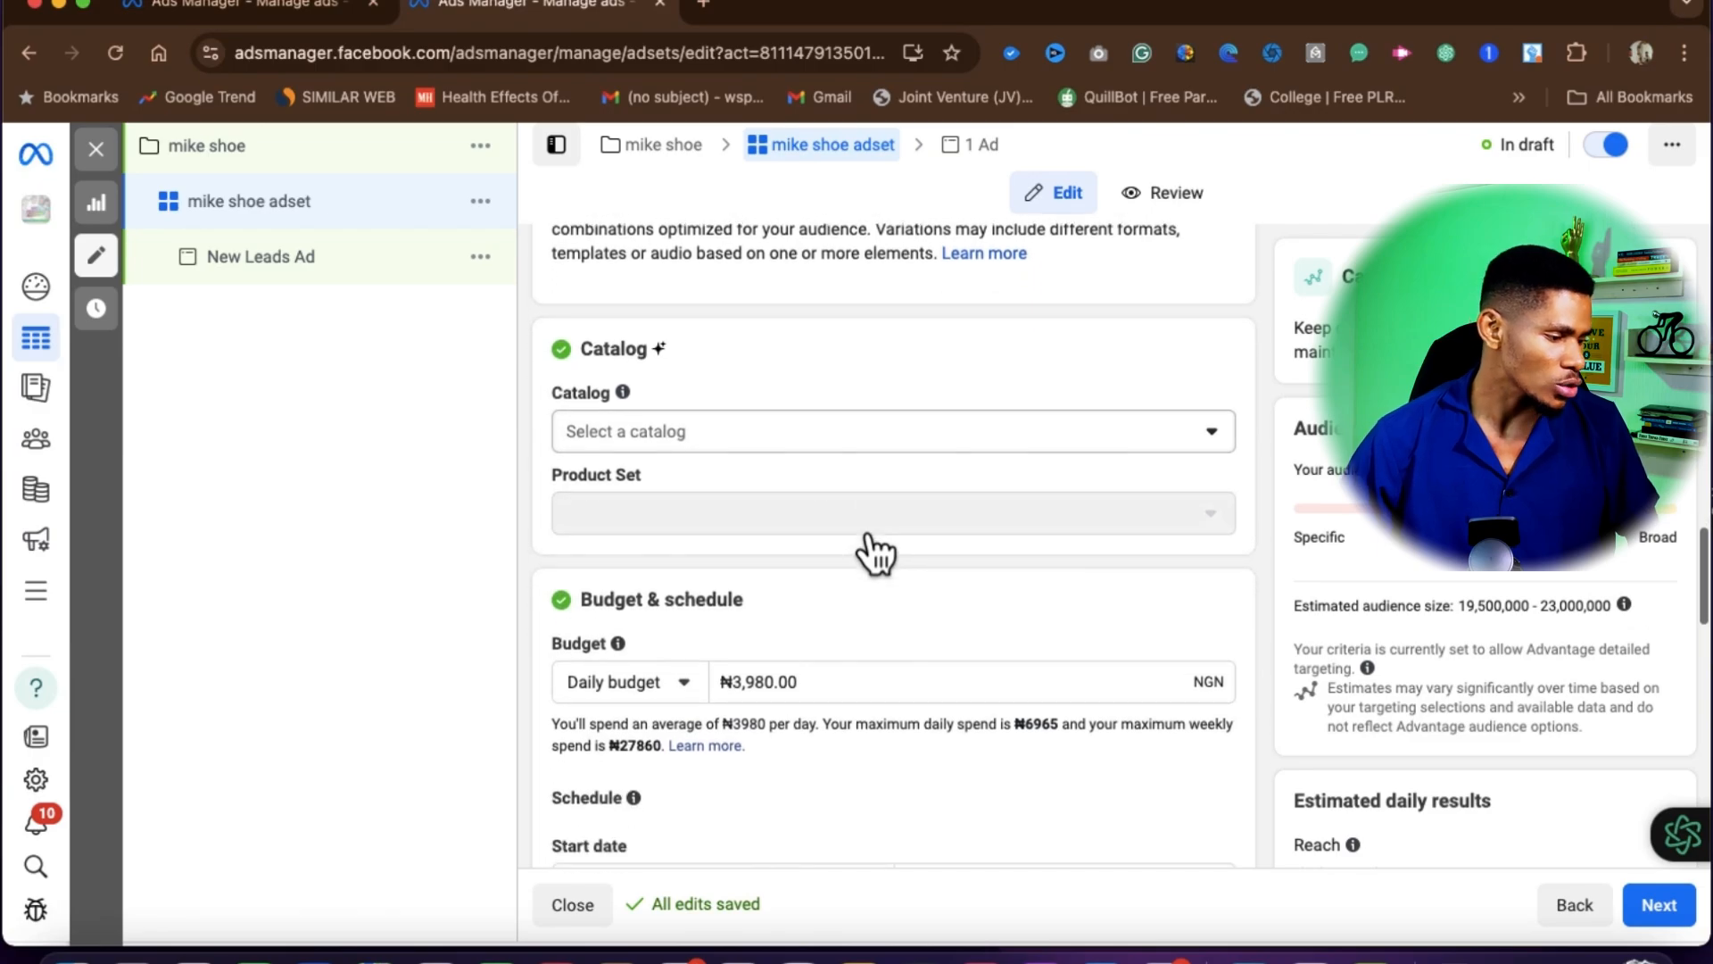
{"action": "left_click", "coordinate": [769, 453]}
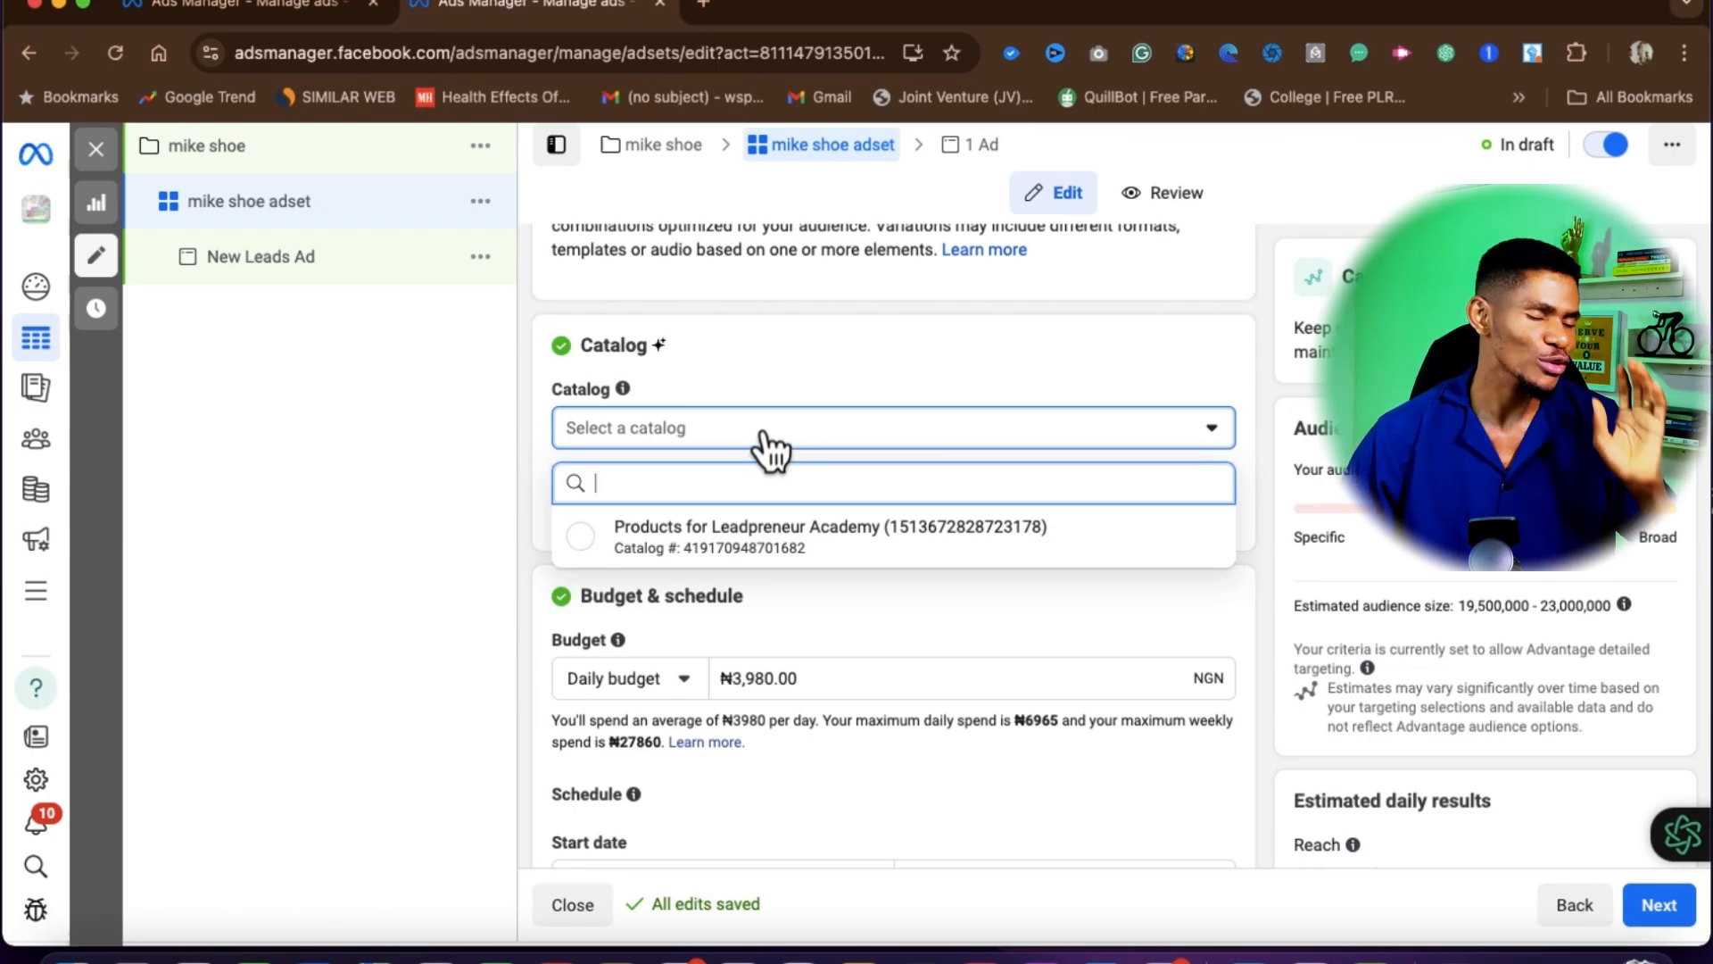
{"action": "left_click", "coordinate": [1004, 330]}
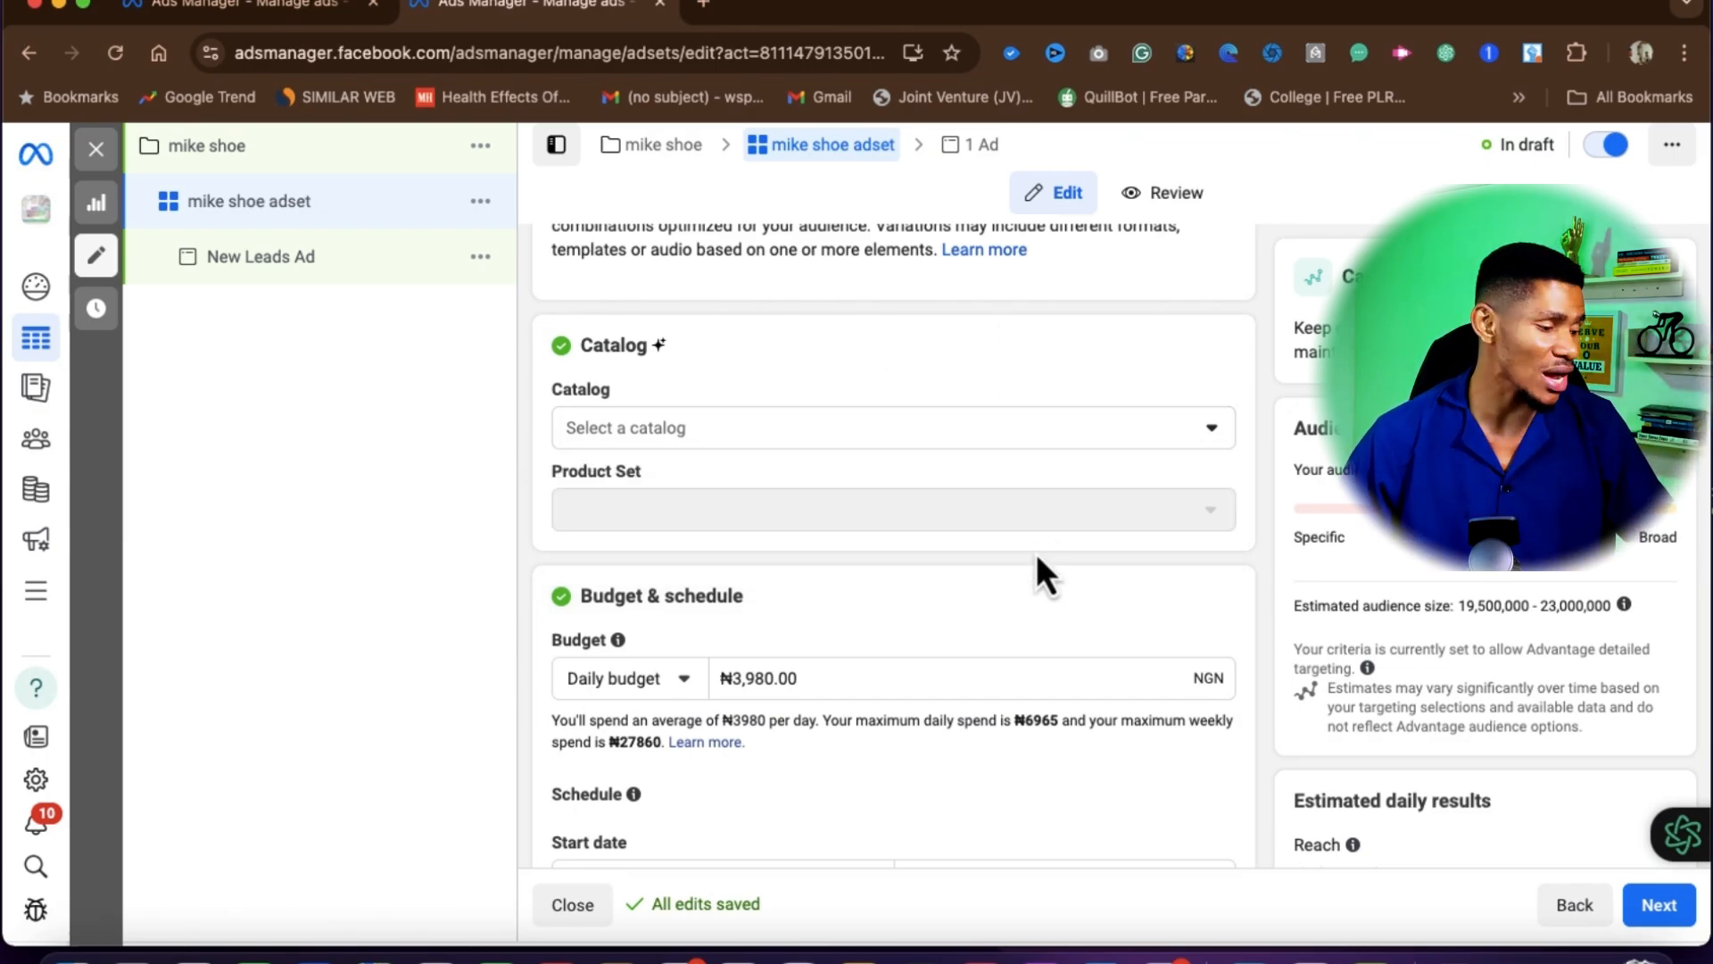
Step: Set the ad set's daily budget to ₦5,980 and check the available budget types
{"action": "scroll", "coordinate": [1033, 571], "scroll_direction": "down", "scroll_amount": 3}
{"action": "scroll", "coordinate": [1030, 587], "scroll_direction": "down", "scroll_amount": 2}
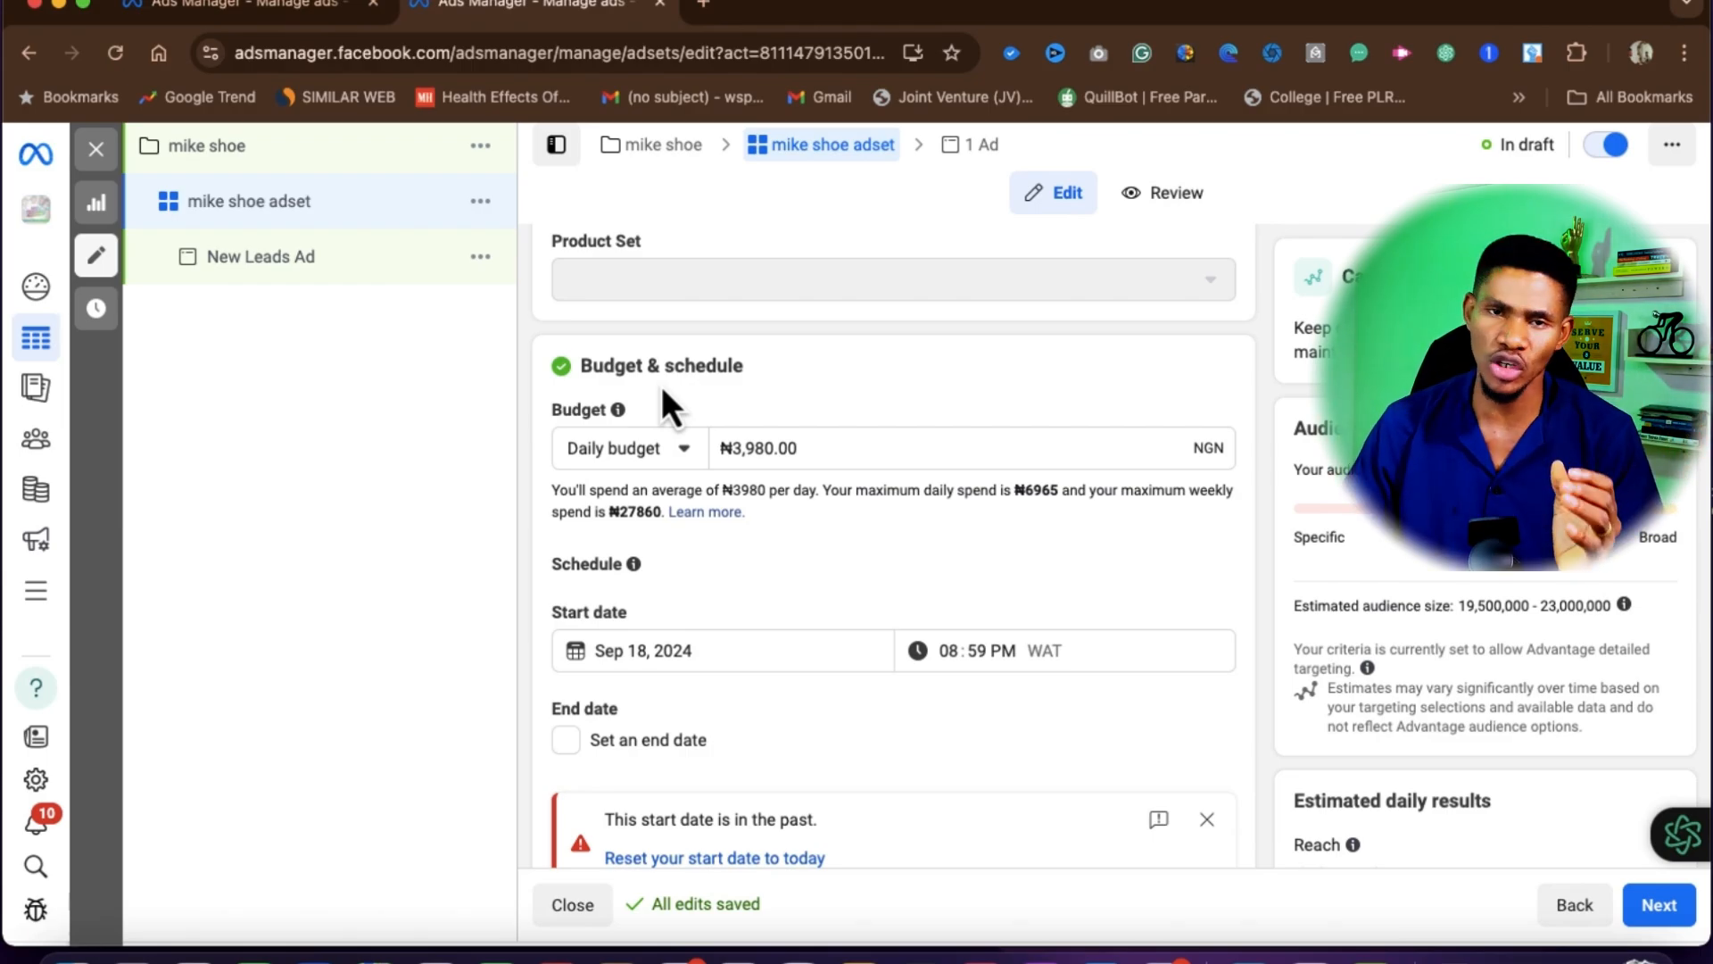
{"action": "scroll", "coordinate": [661, 385], "scroll_direction": "down", "scroll_amount": 2}
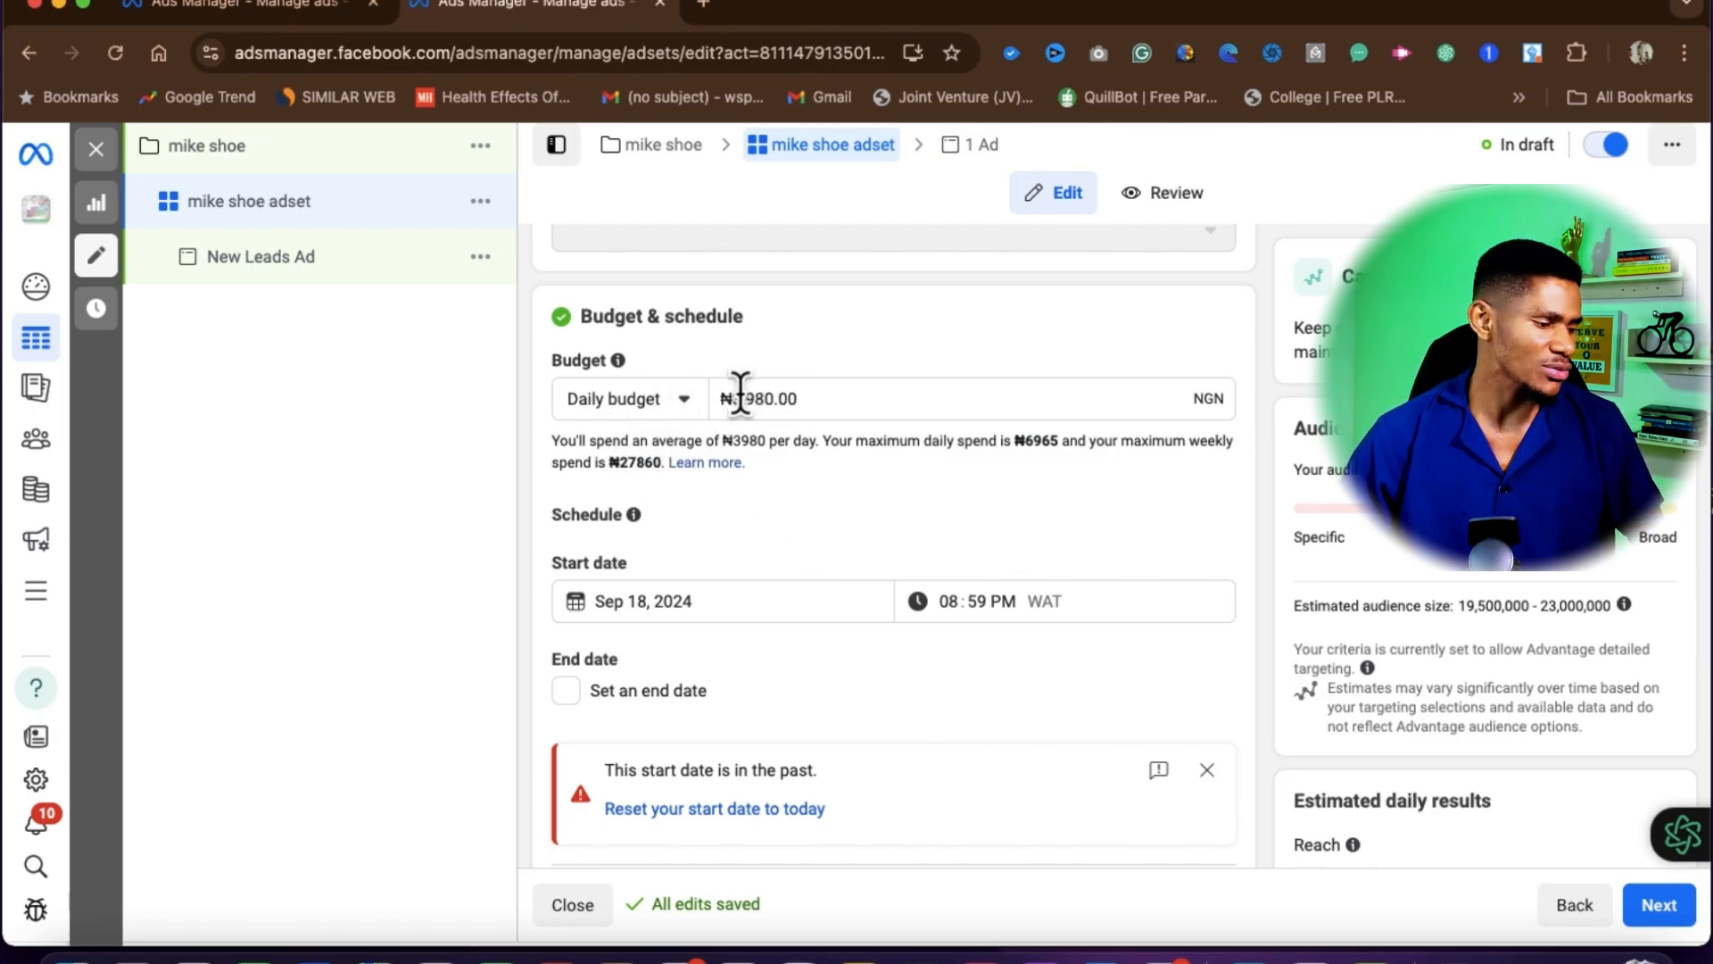
{"action": "left_click", "coordinate": [737, 398]}
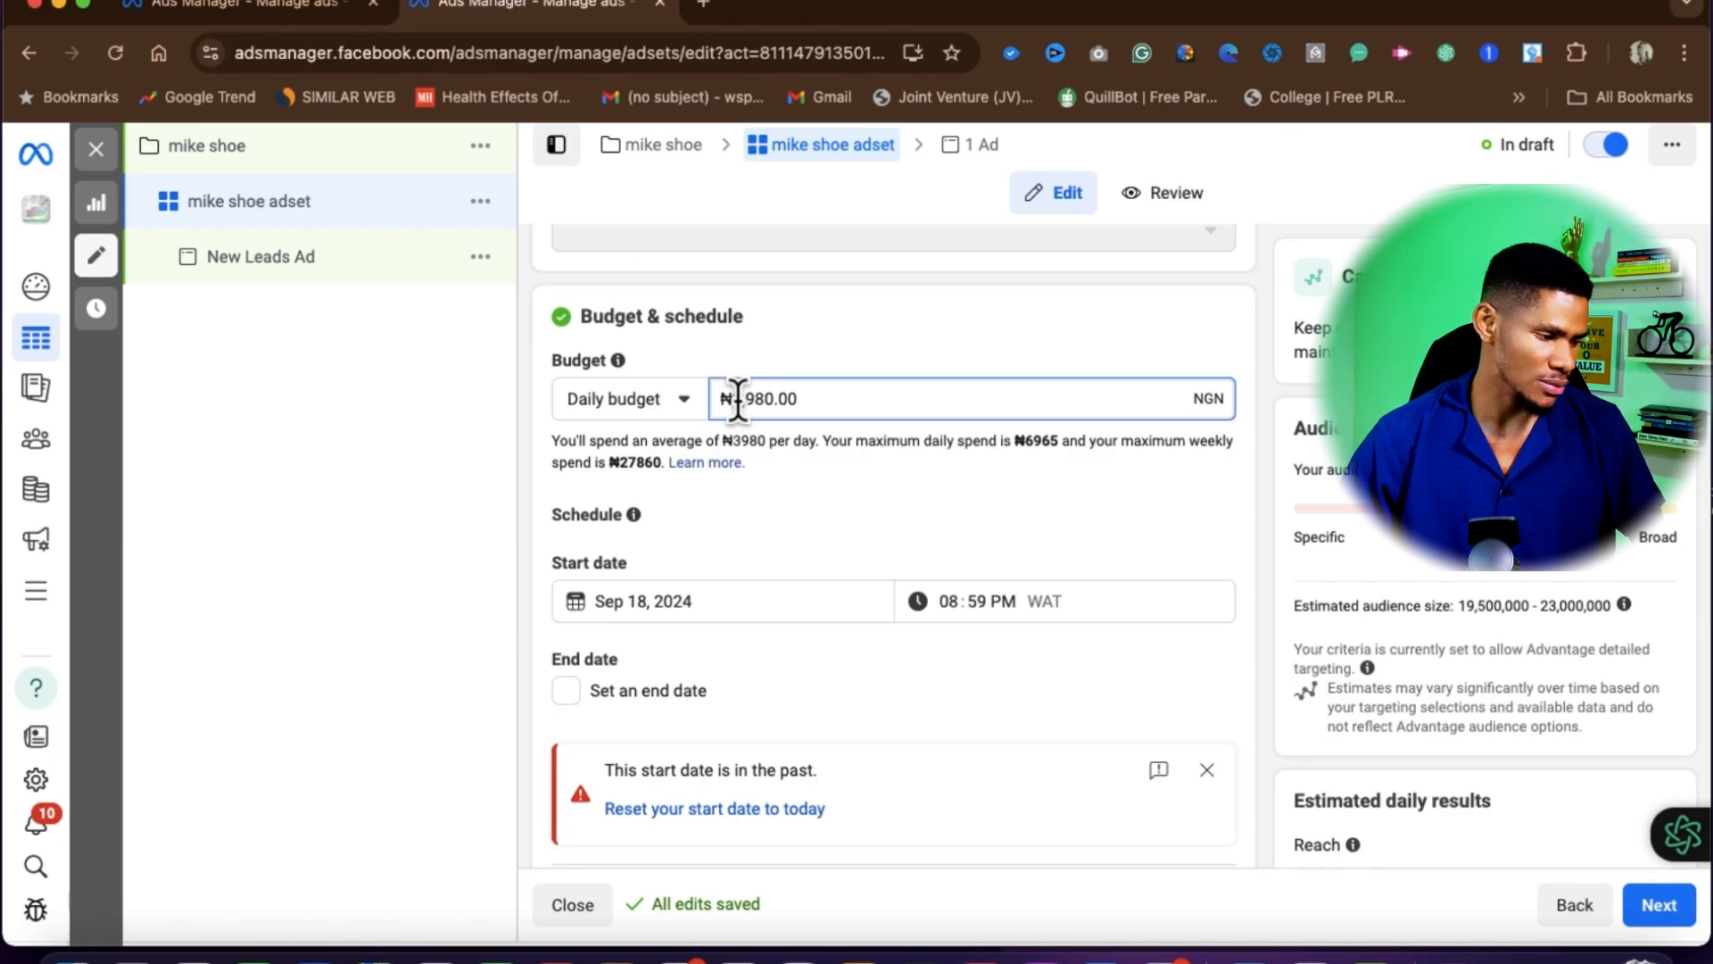
{"action": "key", "text": "BackSpace"}
{"action": "type", "text": "5"}
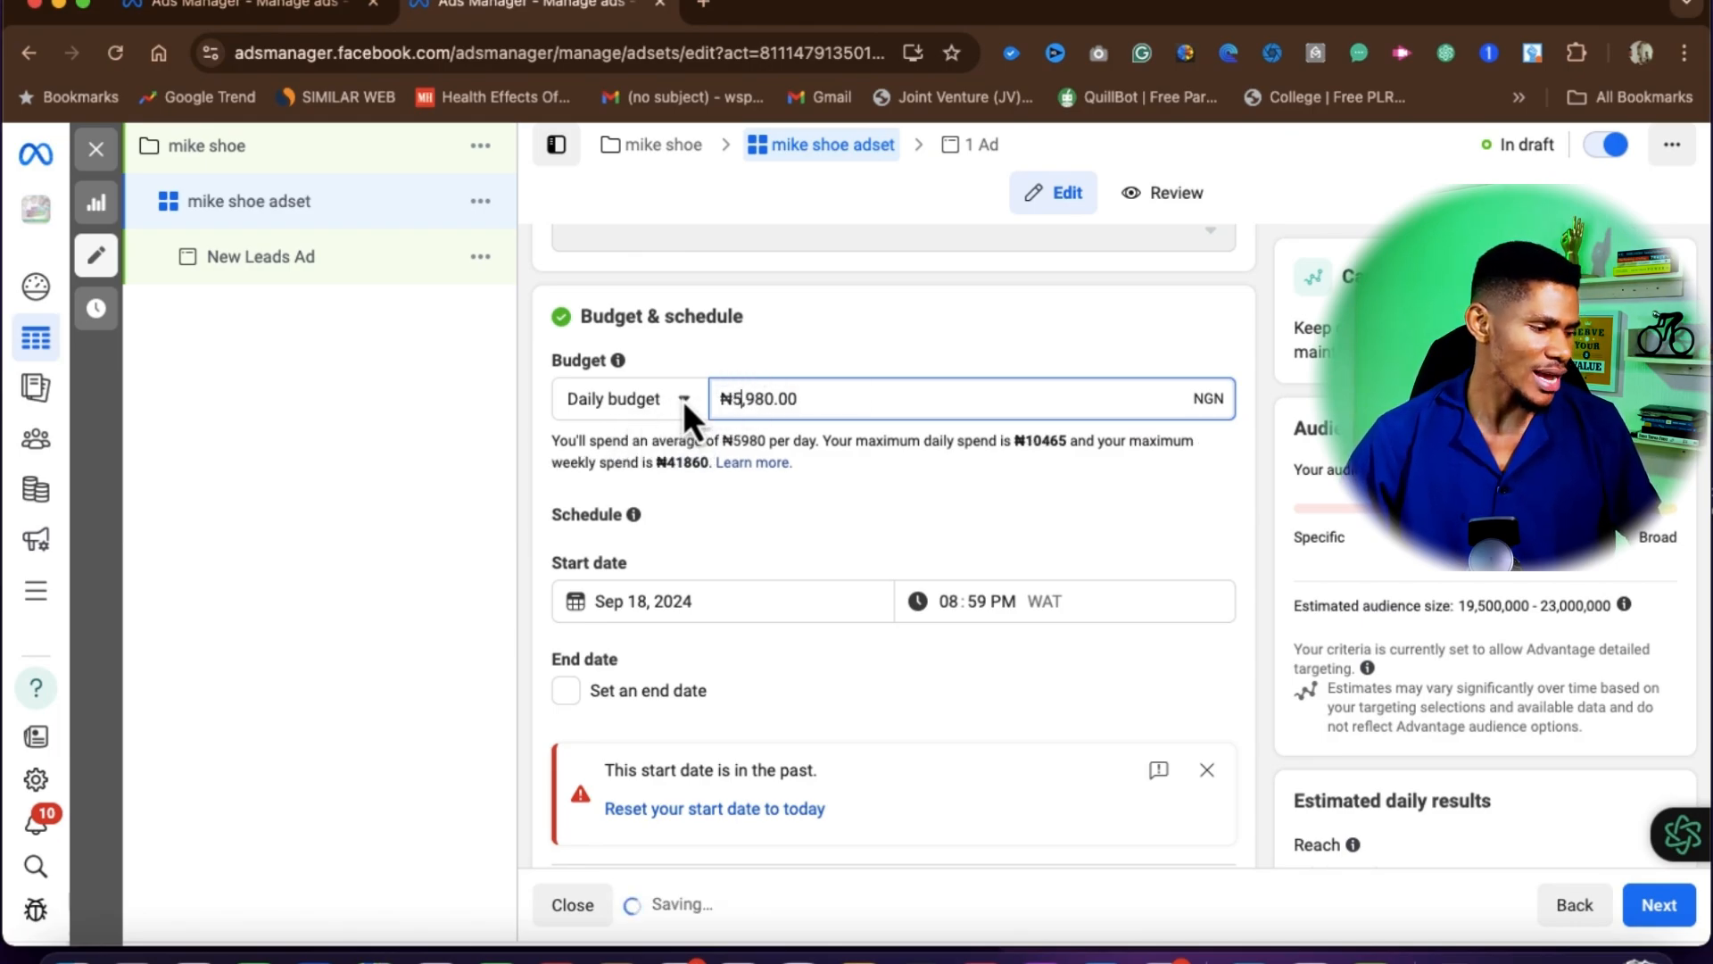
{"action": "left_click", "coordinate": [683, 399]}
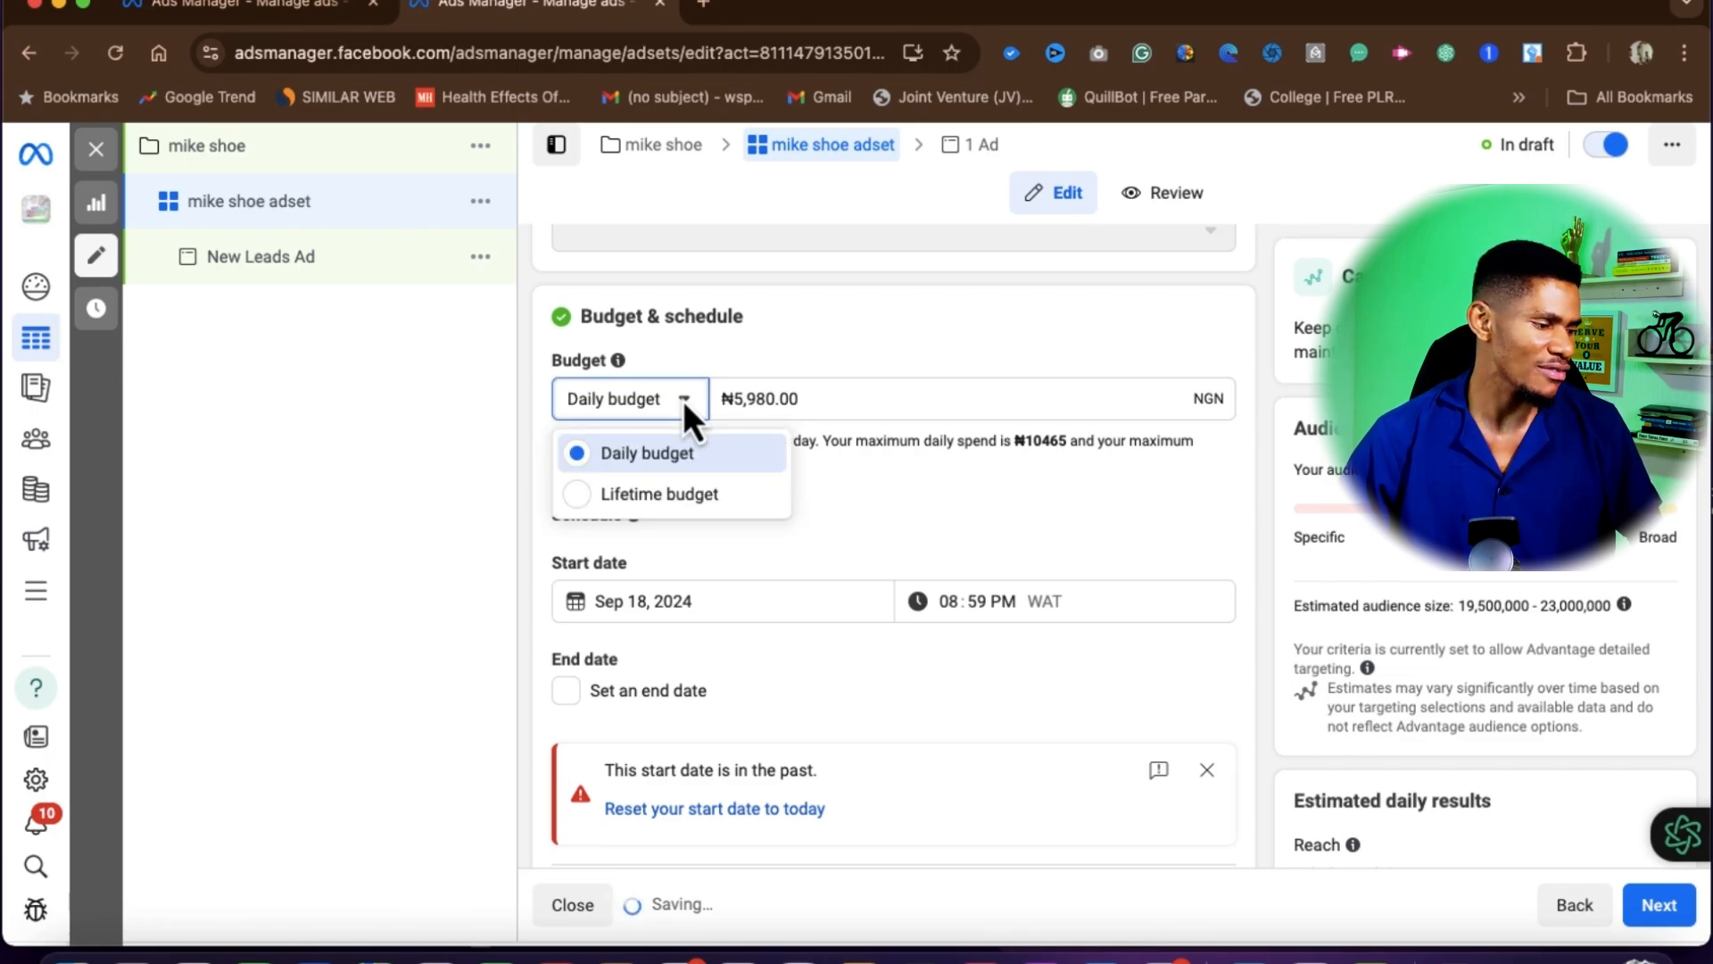
{"action": "left_click", "coordinate": [682, 400]}
Step: Turn on budget increases during specific time periods in the budget scheduling options and review the high-demand period settings
{"action": "scroll", "coordinate": [655, 437], "scroll_direction": "down", "scroll_amount": 1}
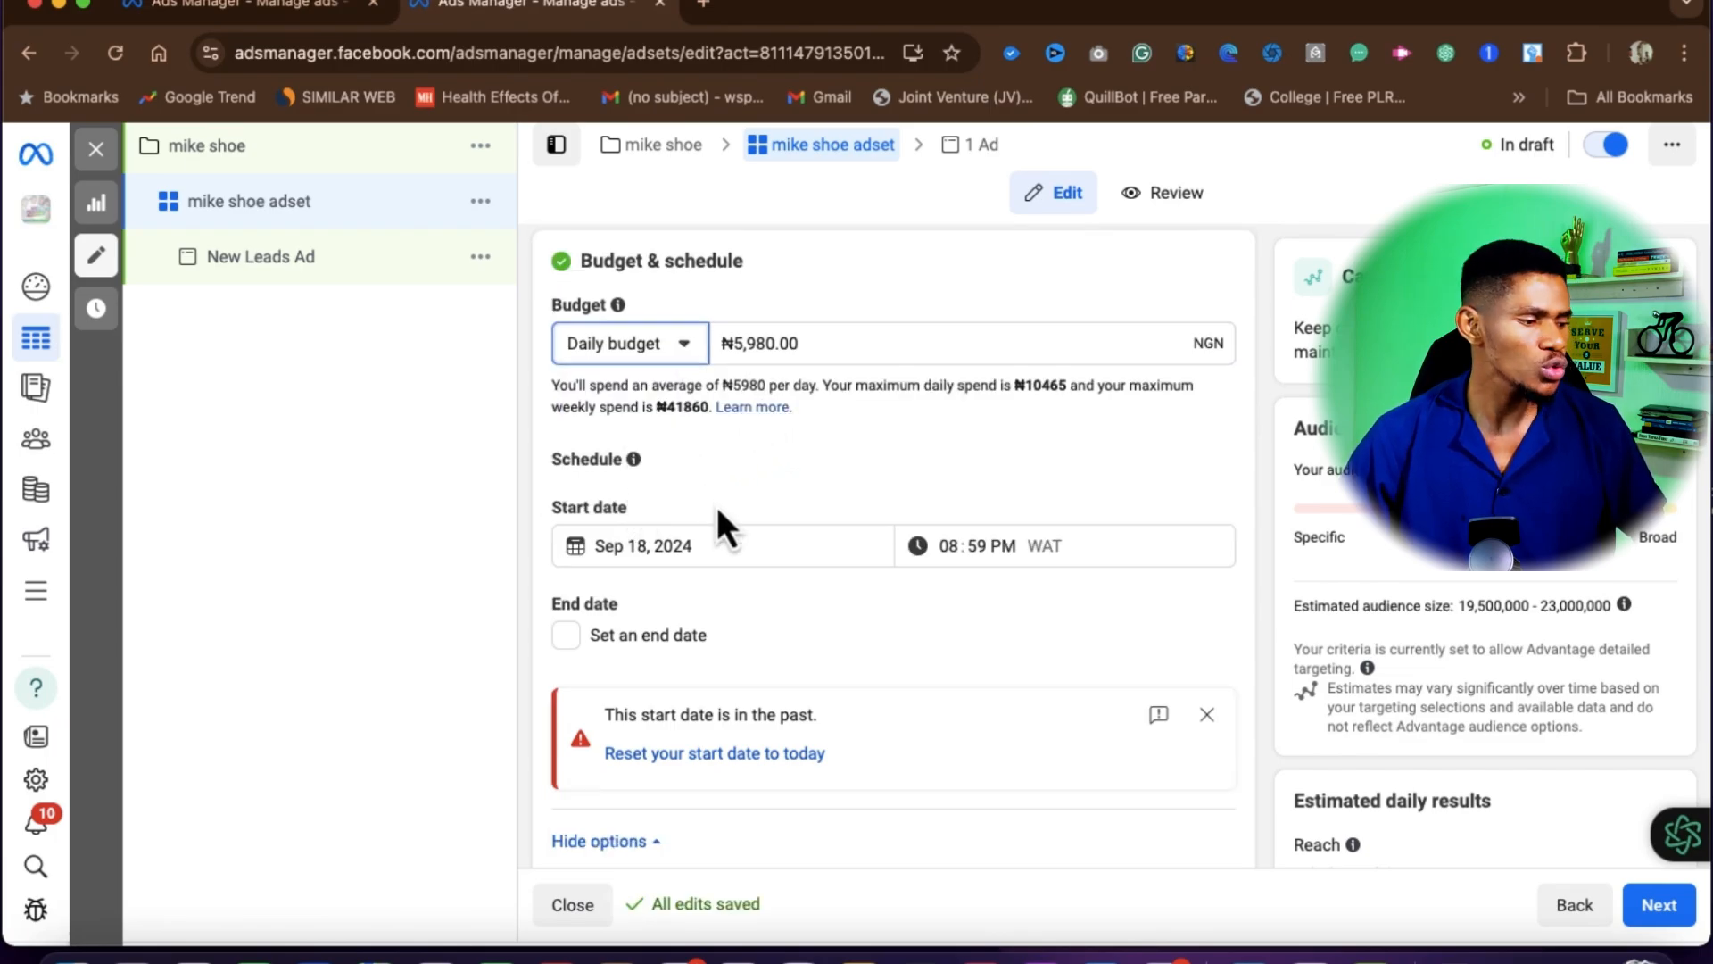
{"action": "scroll", "coordinate": [716, 525], "scroll_direction": "down", "scroll_amount": 2}
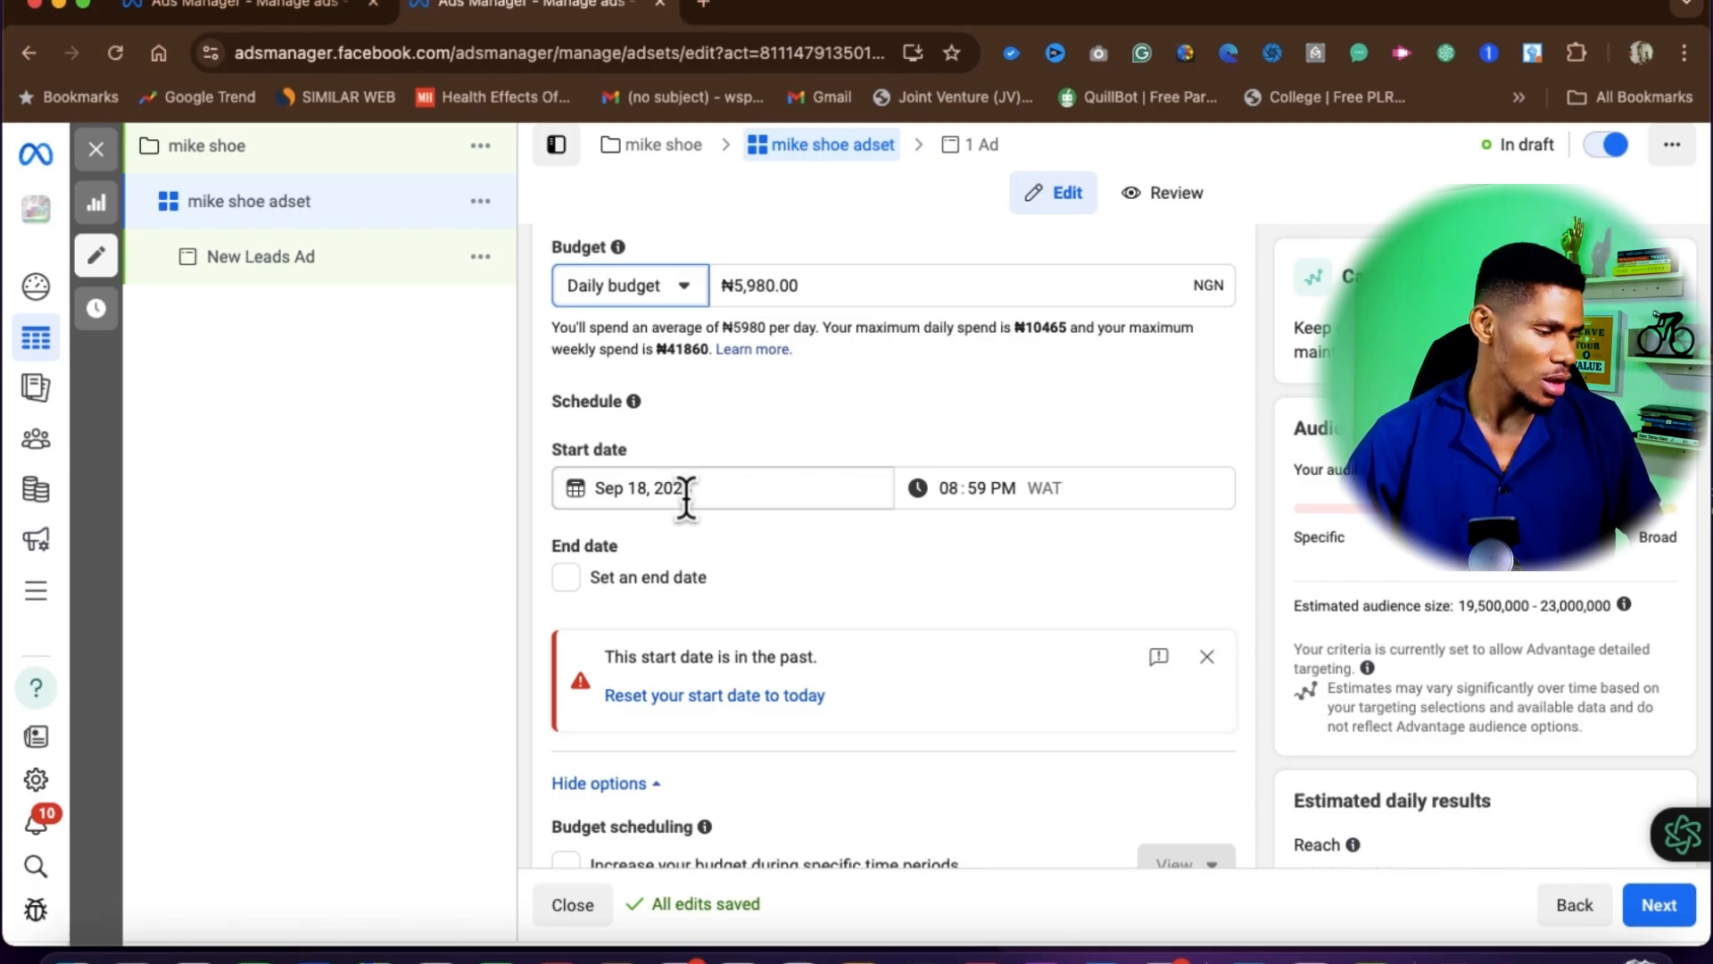
{"action": "scroll", "coordinate": [686, 491], "scroll_direction": "down", "scroll_amount": 5}
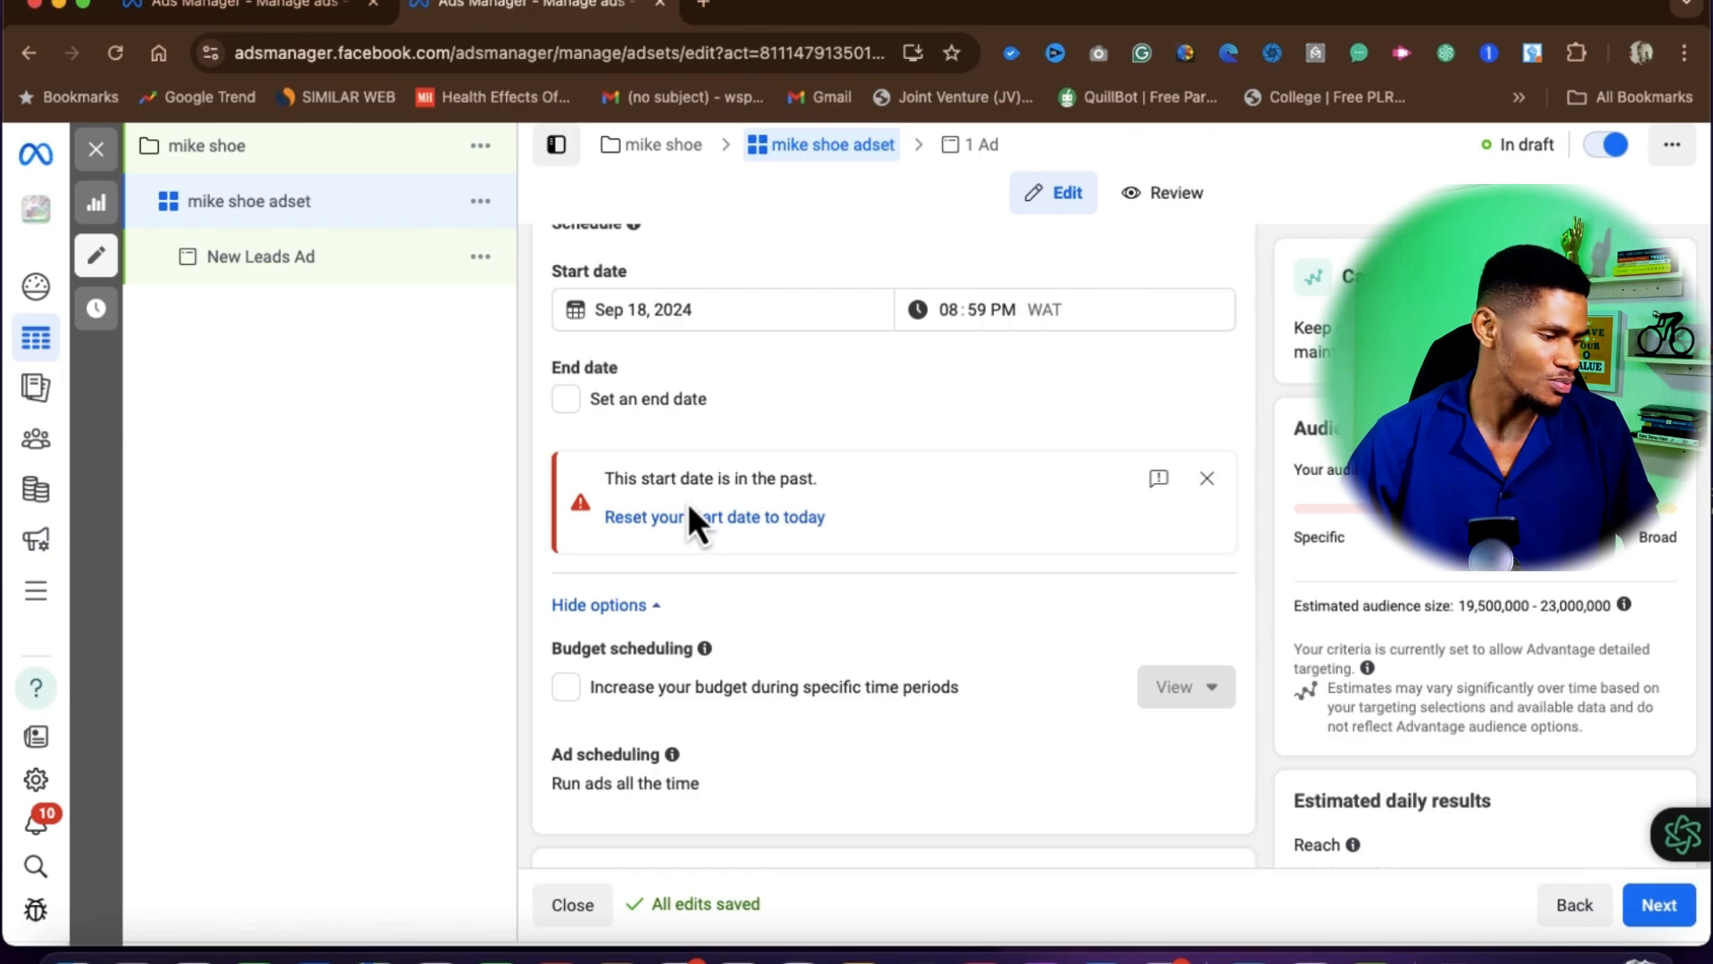
{"action": "scroll", "coordinate": [688, 508], "scroll_direction": "down", "scroll_amount": 1}
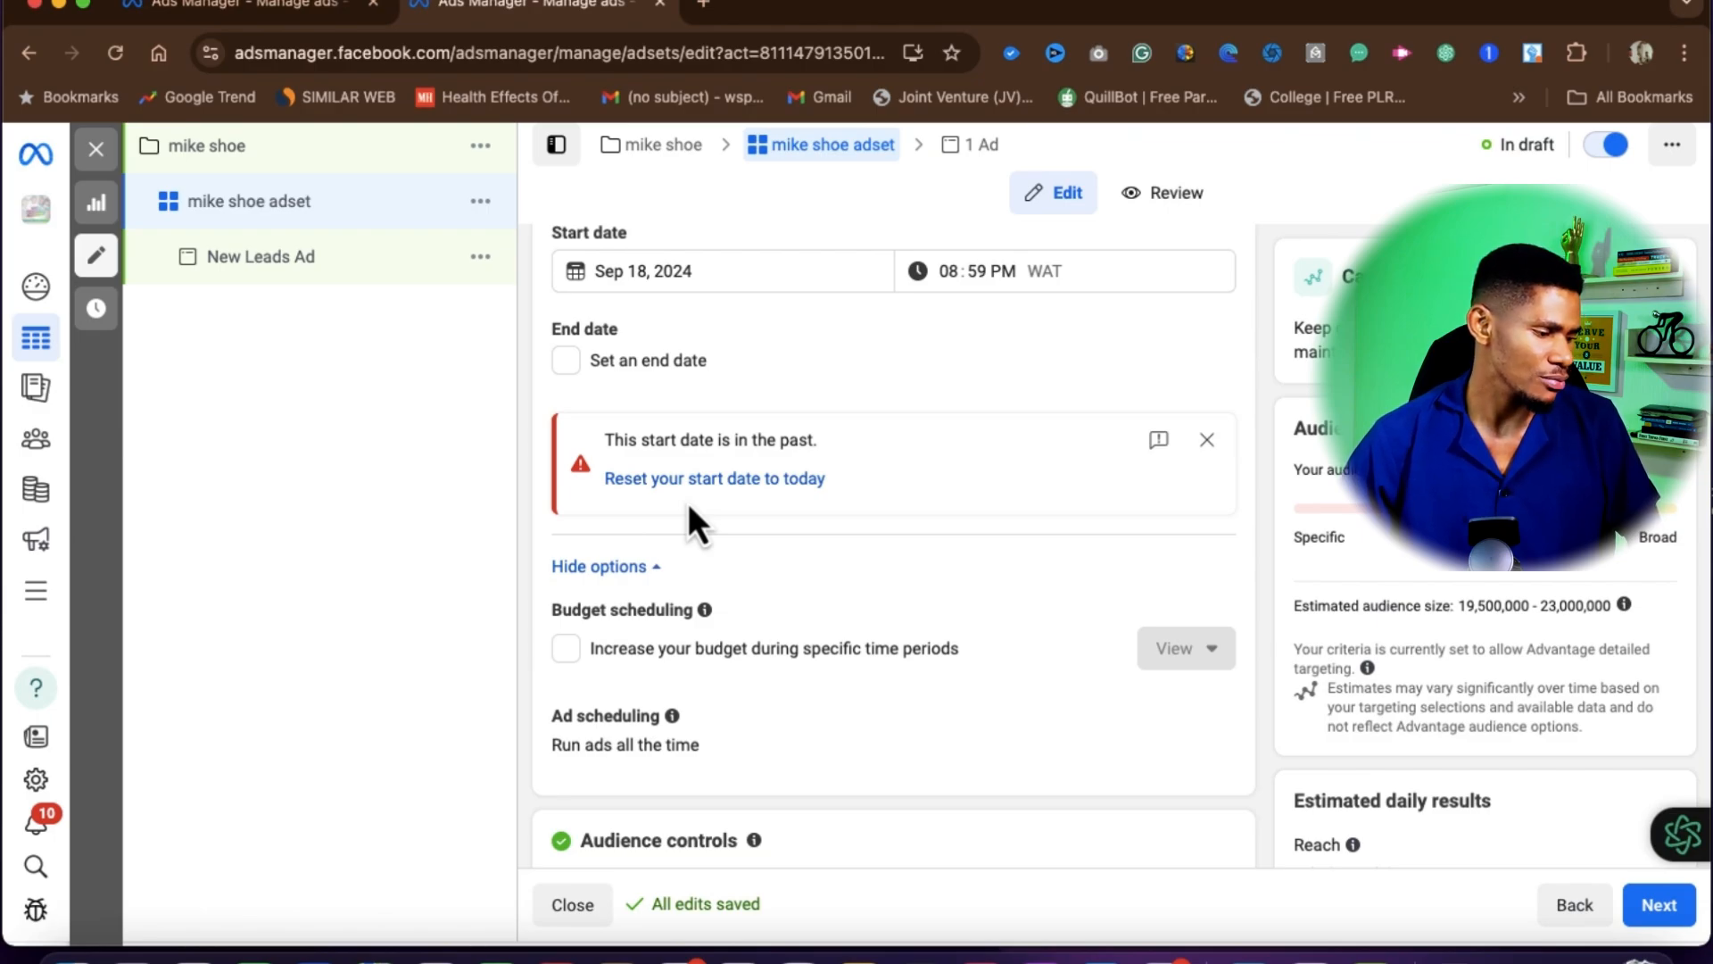
{"action": "scroll", "coordinate": [688, 501], "scroll_direction": "down", "scroll_amount": 1}
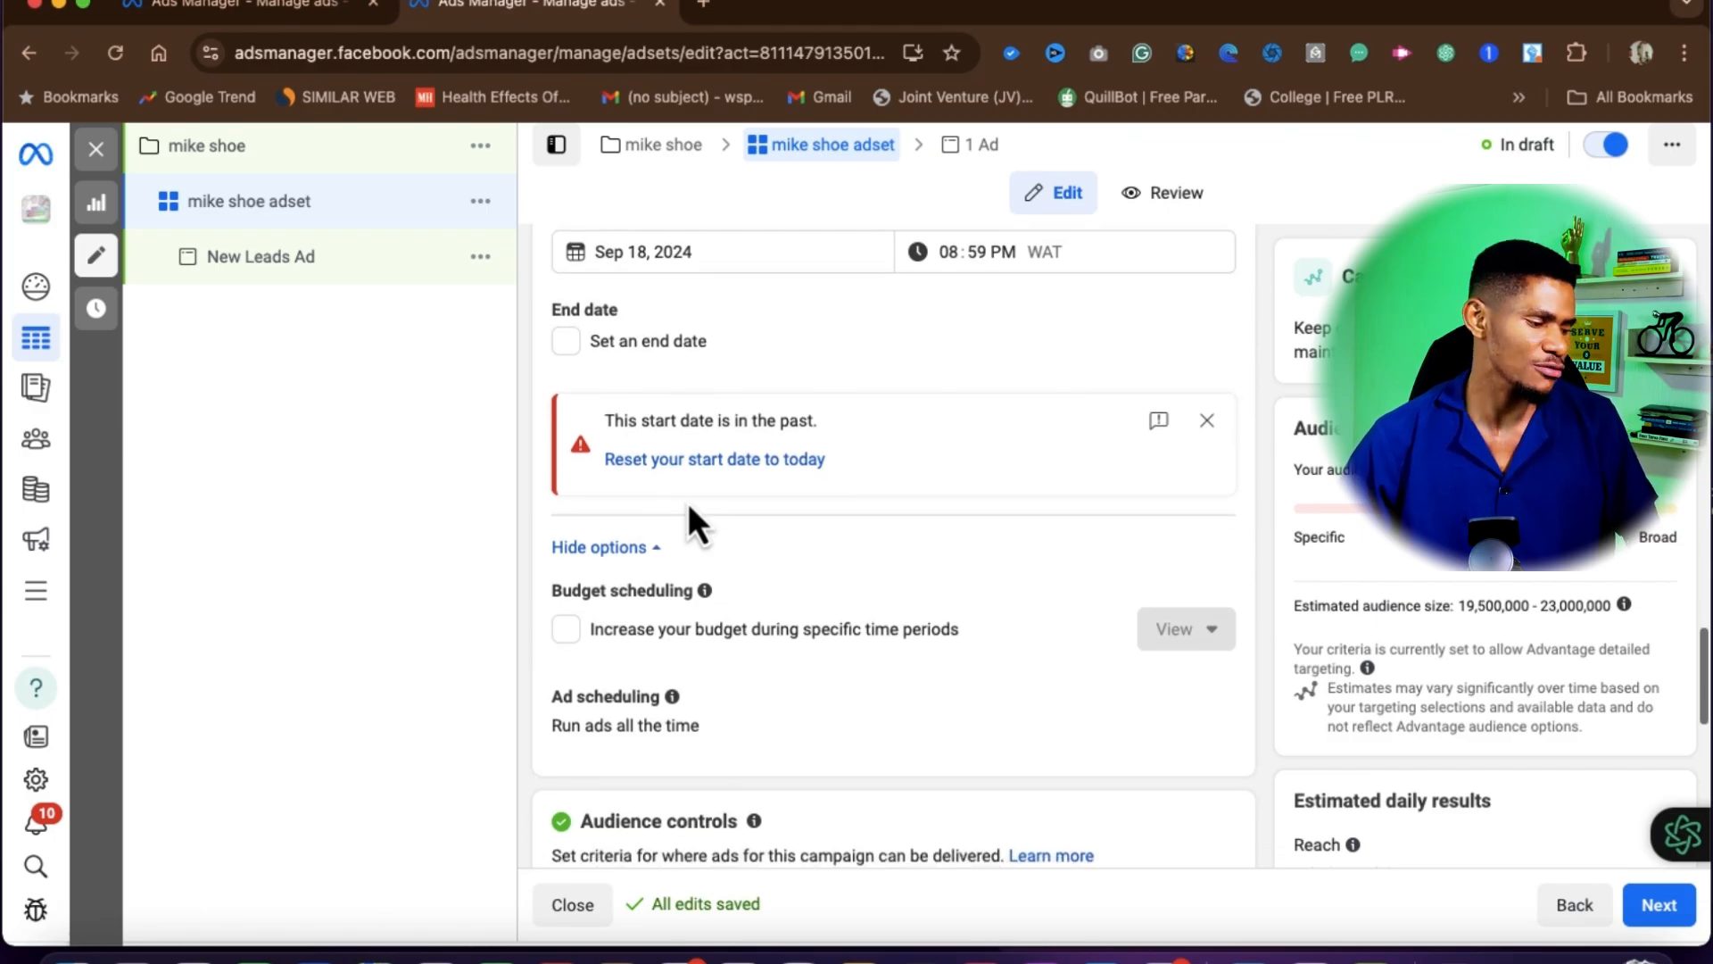
{"action": "left_click", "coordinate": [565, 615]}
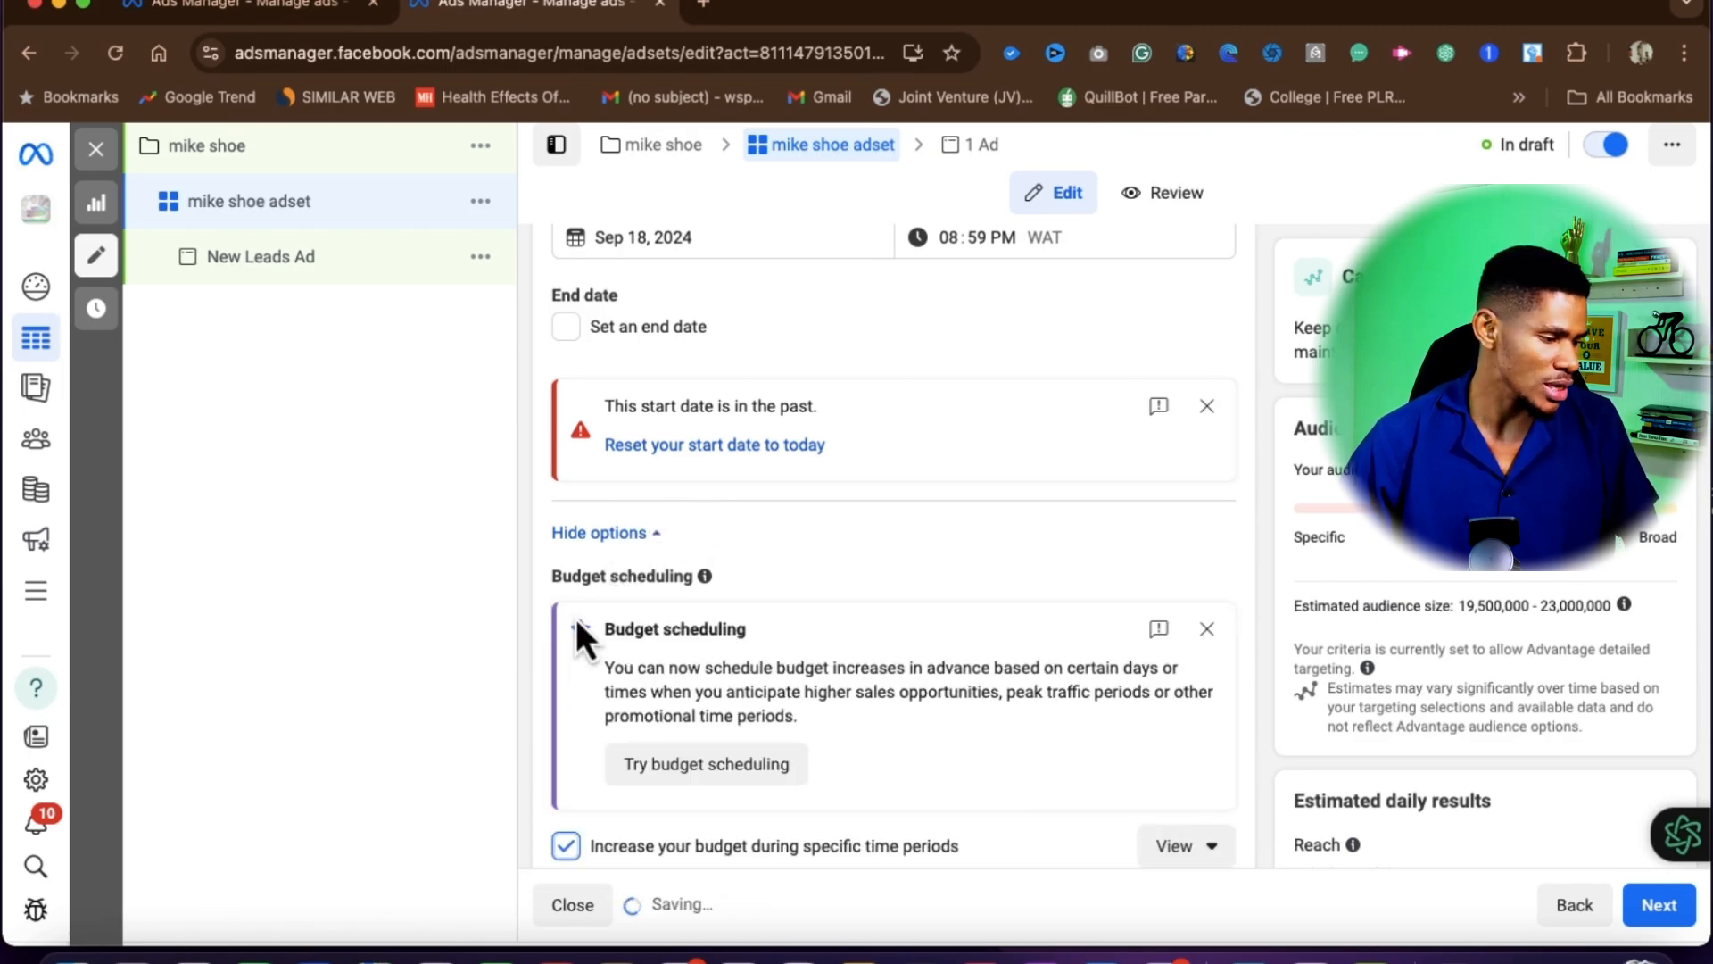
{"action": "scroll", "coordinate": [576, 618], "scroll_direction": "down", "scroll_amount": 3}
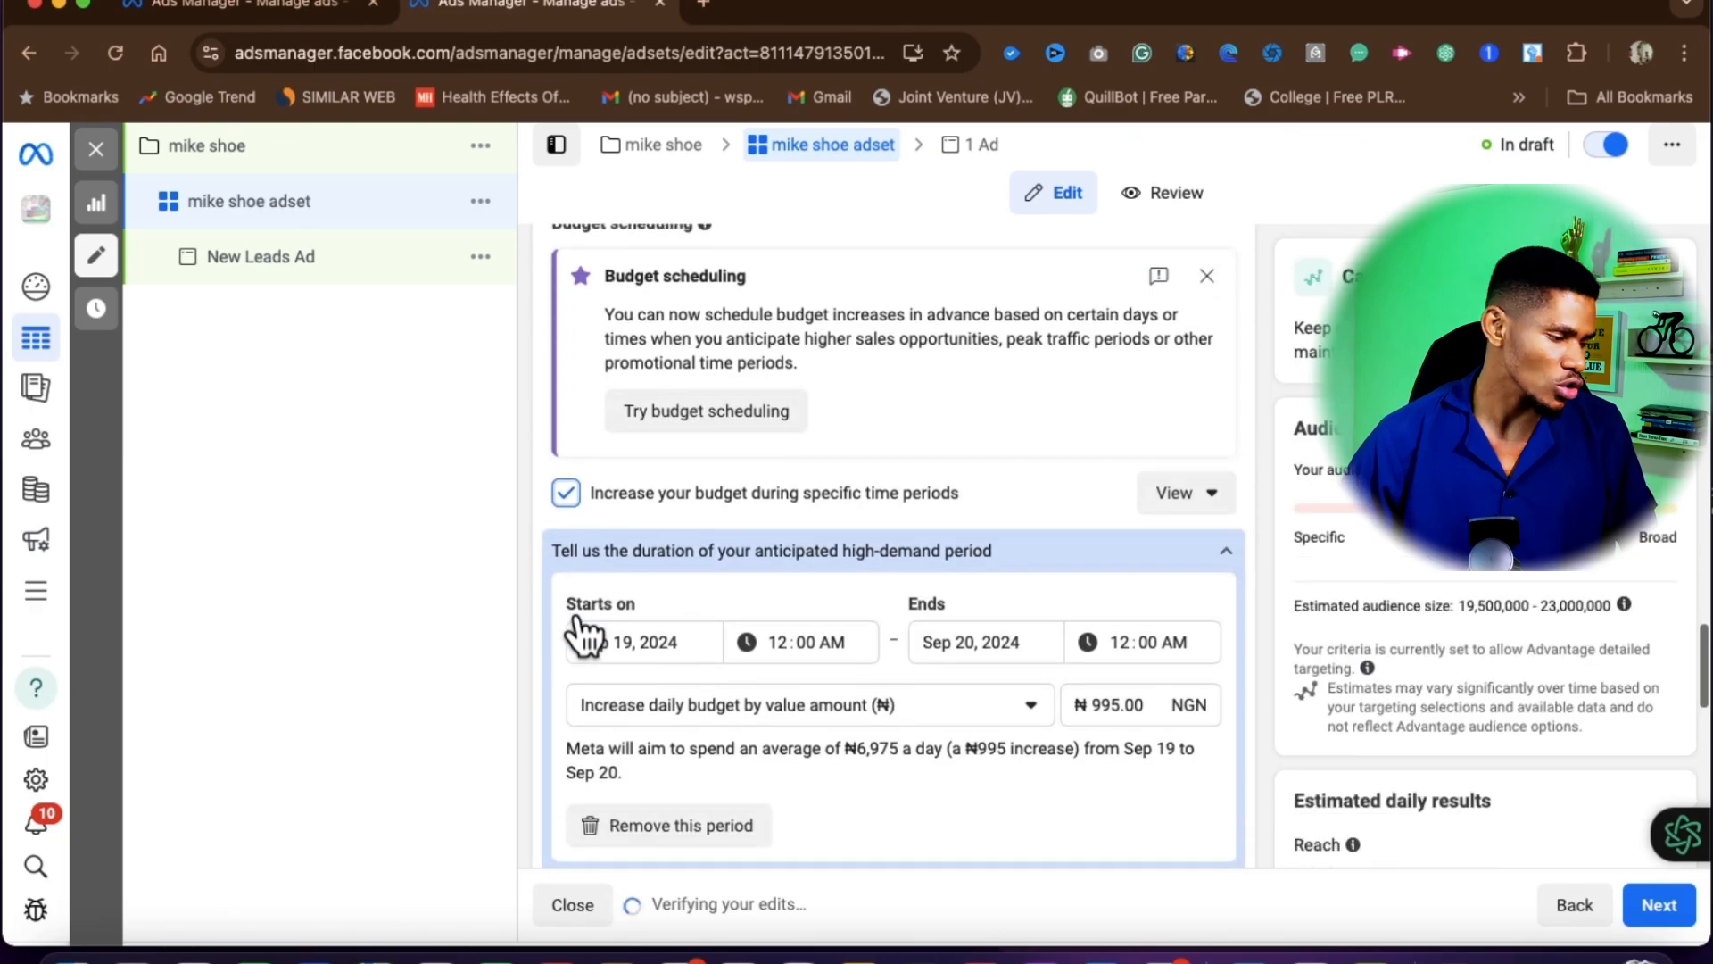
Step: Switch the ad set's budget type from daily to Lifetime budget
{"action": "scroll", "coordinate": [579, 625], "scroll_direction": "up", "scroll_amount": 5}
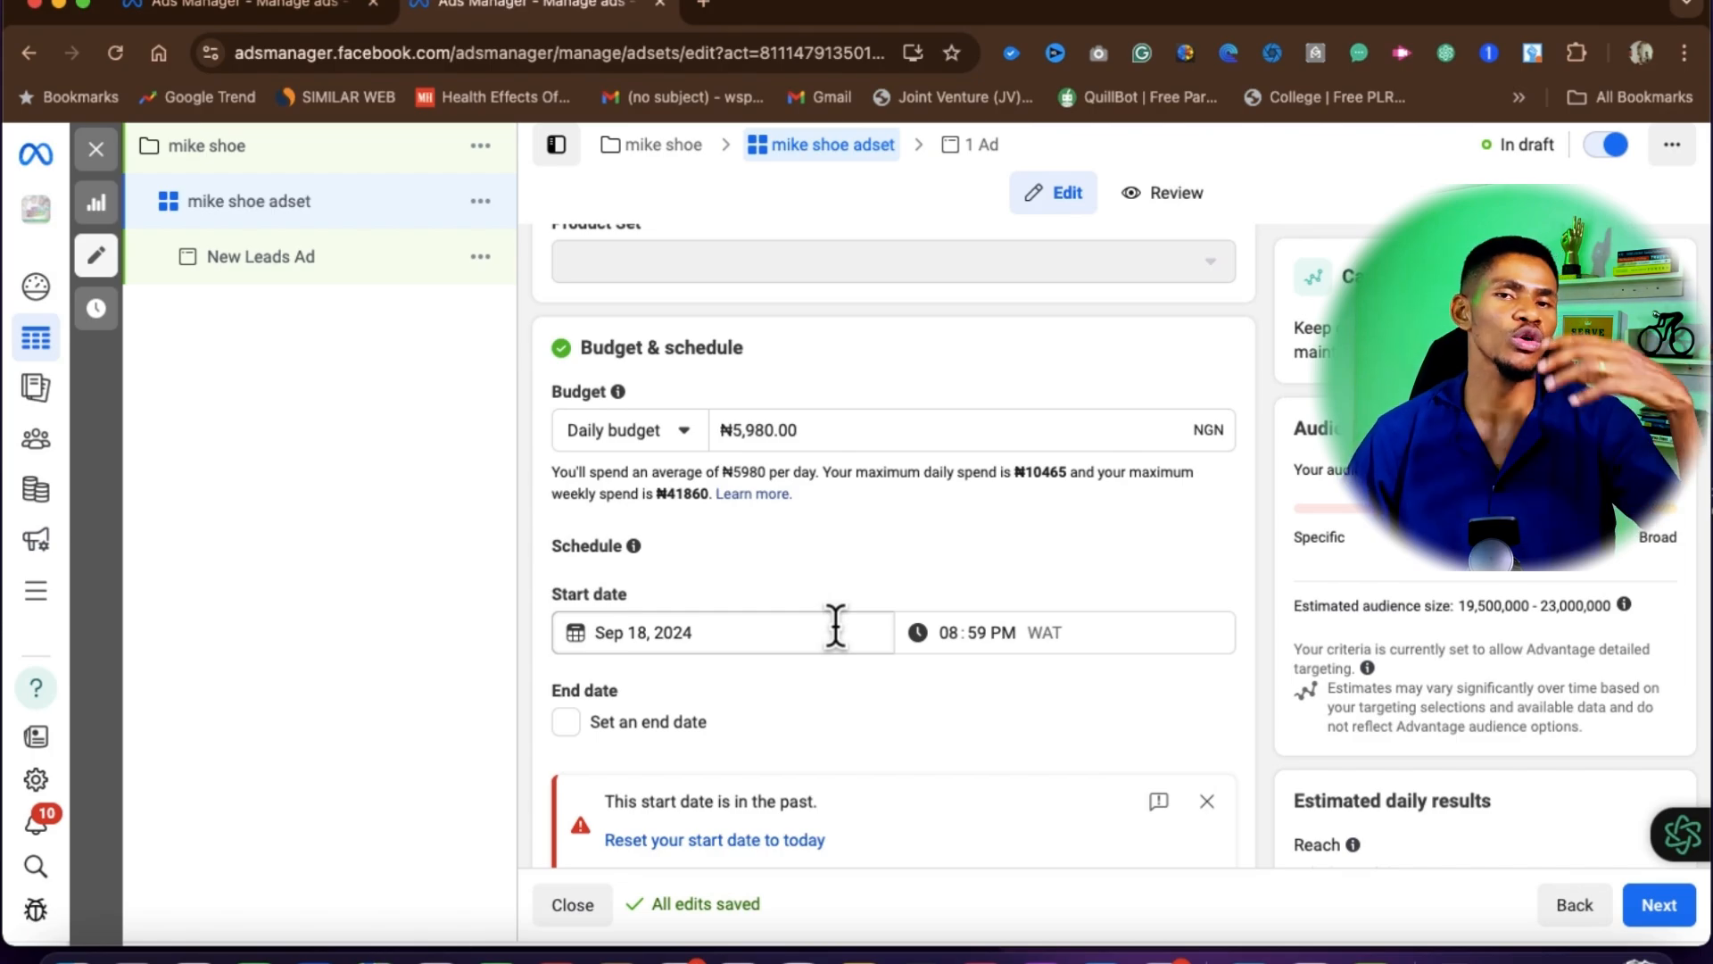
{"action": "scroll", "coordinate": [836, 625], "scroll_direction": "up", "scroll_amount": 1}
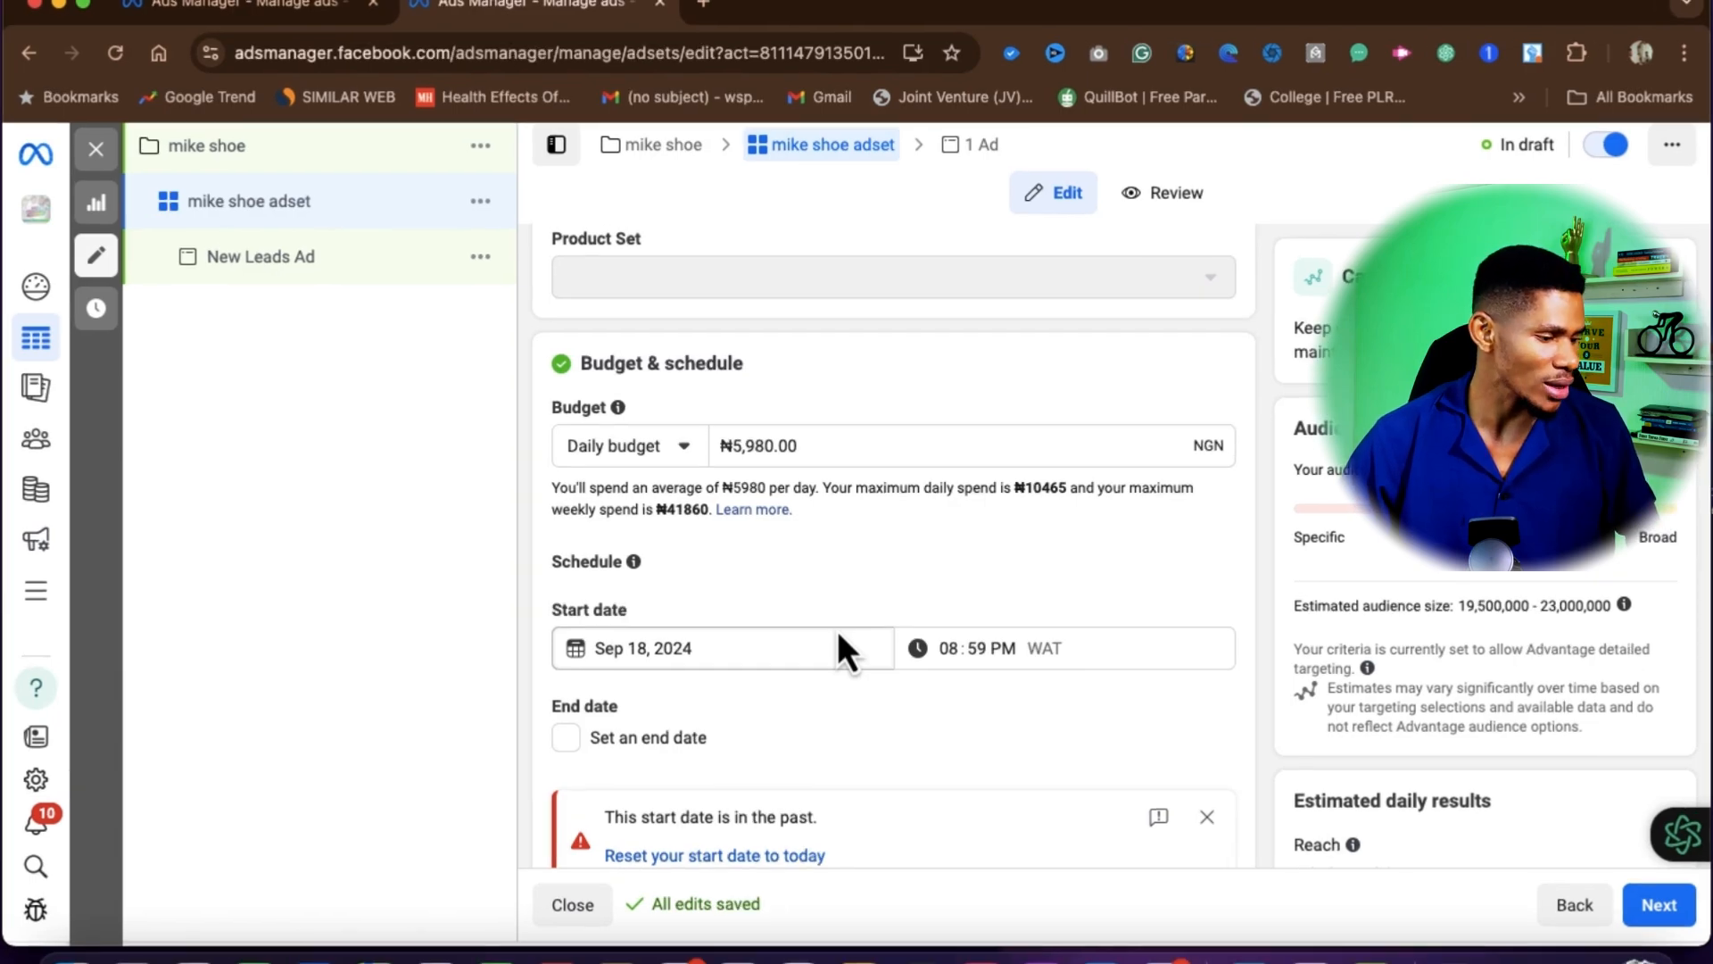
{"action": "left_click", "coordinate": [630, 445]}
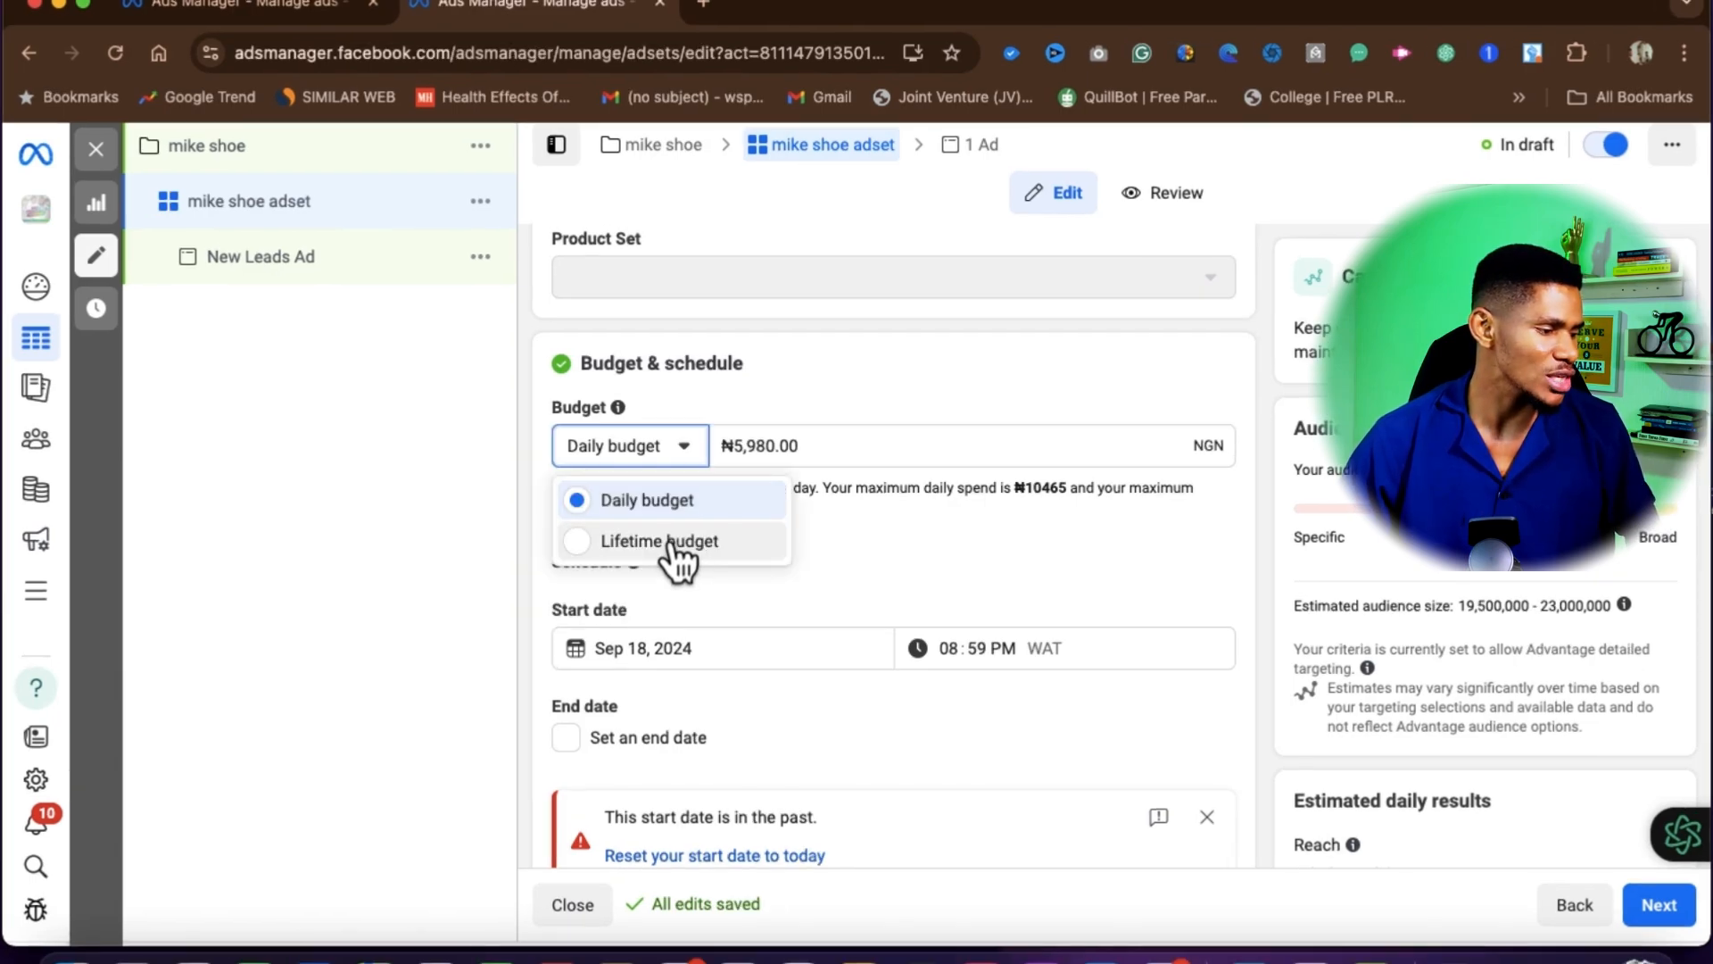
{"action": "left_click", "coordinate": [676, 542]}
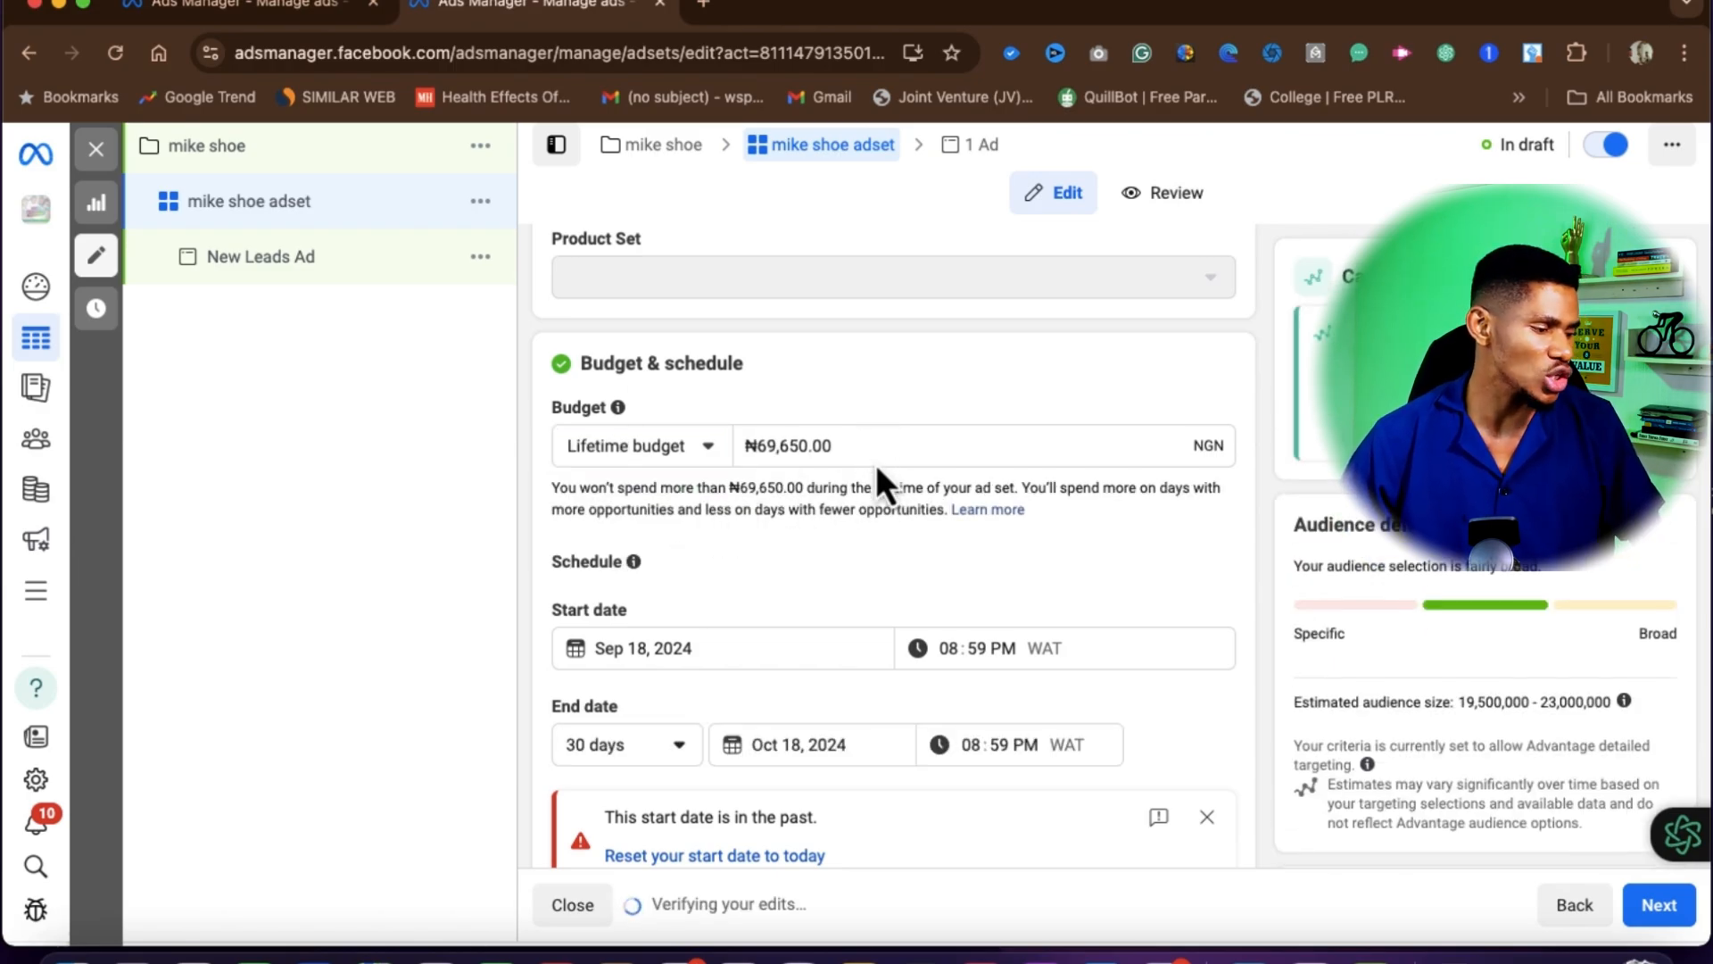
Step: Turn on running ads on a schedule in the ad scheduling options
{"action": "scroll", "coordinate": [875, 464], "scroll_direction": "down", "scroll_amount": 3}
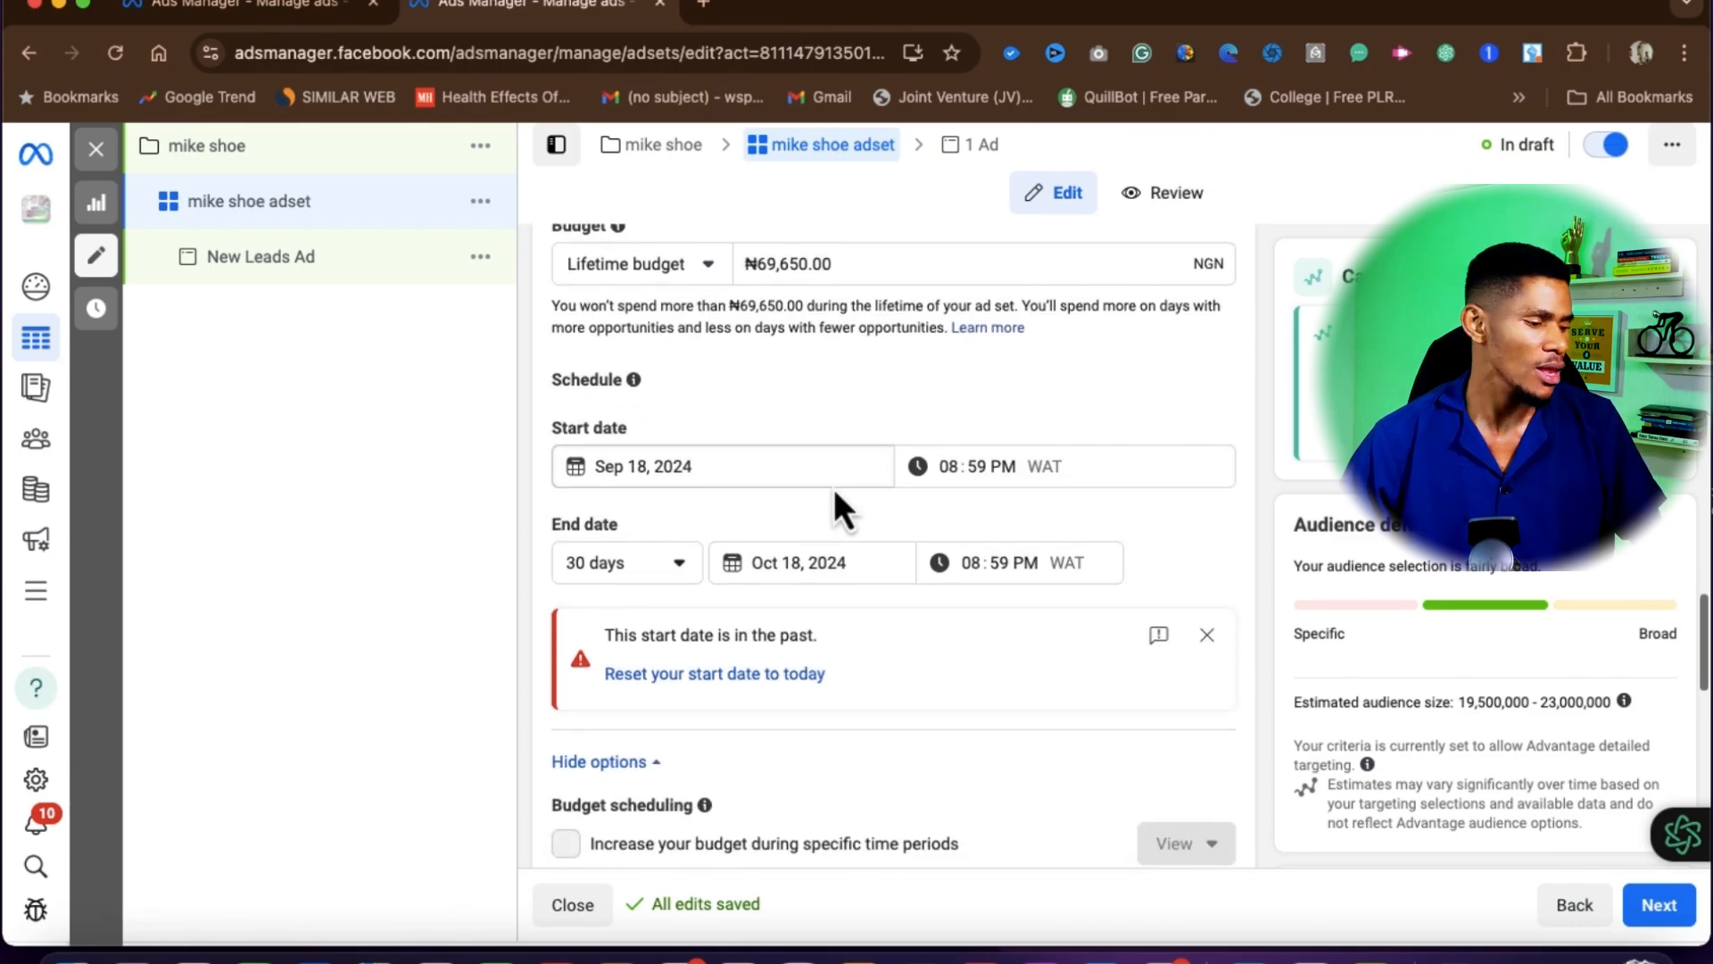
{"action": "scroll", "coordinate": [683, 463], "scroll_direction": "up", "scroll_amount": 1}
{"action": "scroll", "coordinate": [684, 463], "scroll_direction": "down", "scroll_amount": 3}
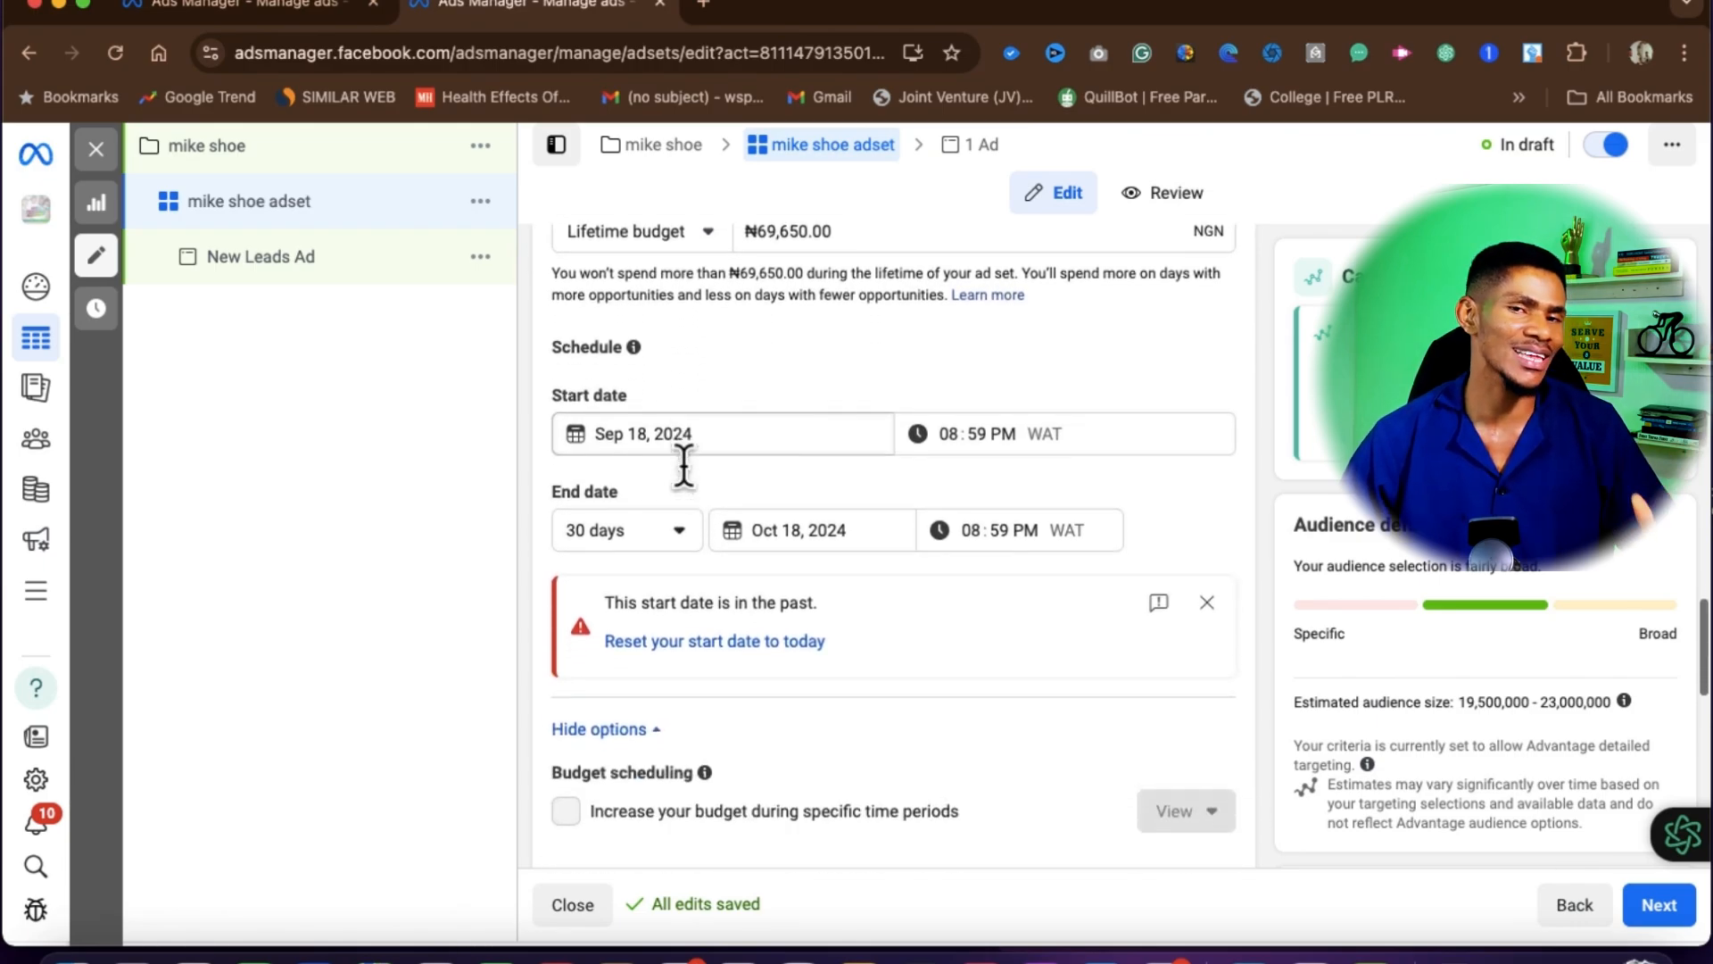
{"action": "scroll", "coordinate": [671, 691], "scroll_direction": "down", "scroll_amount": 2}
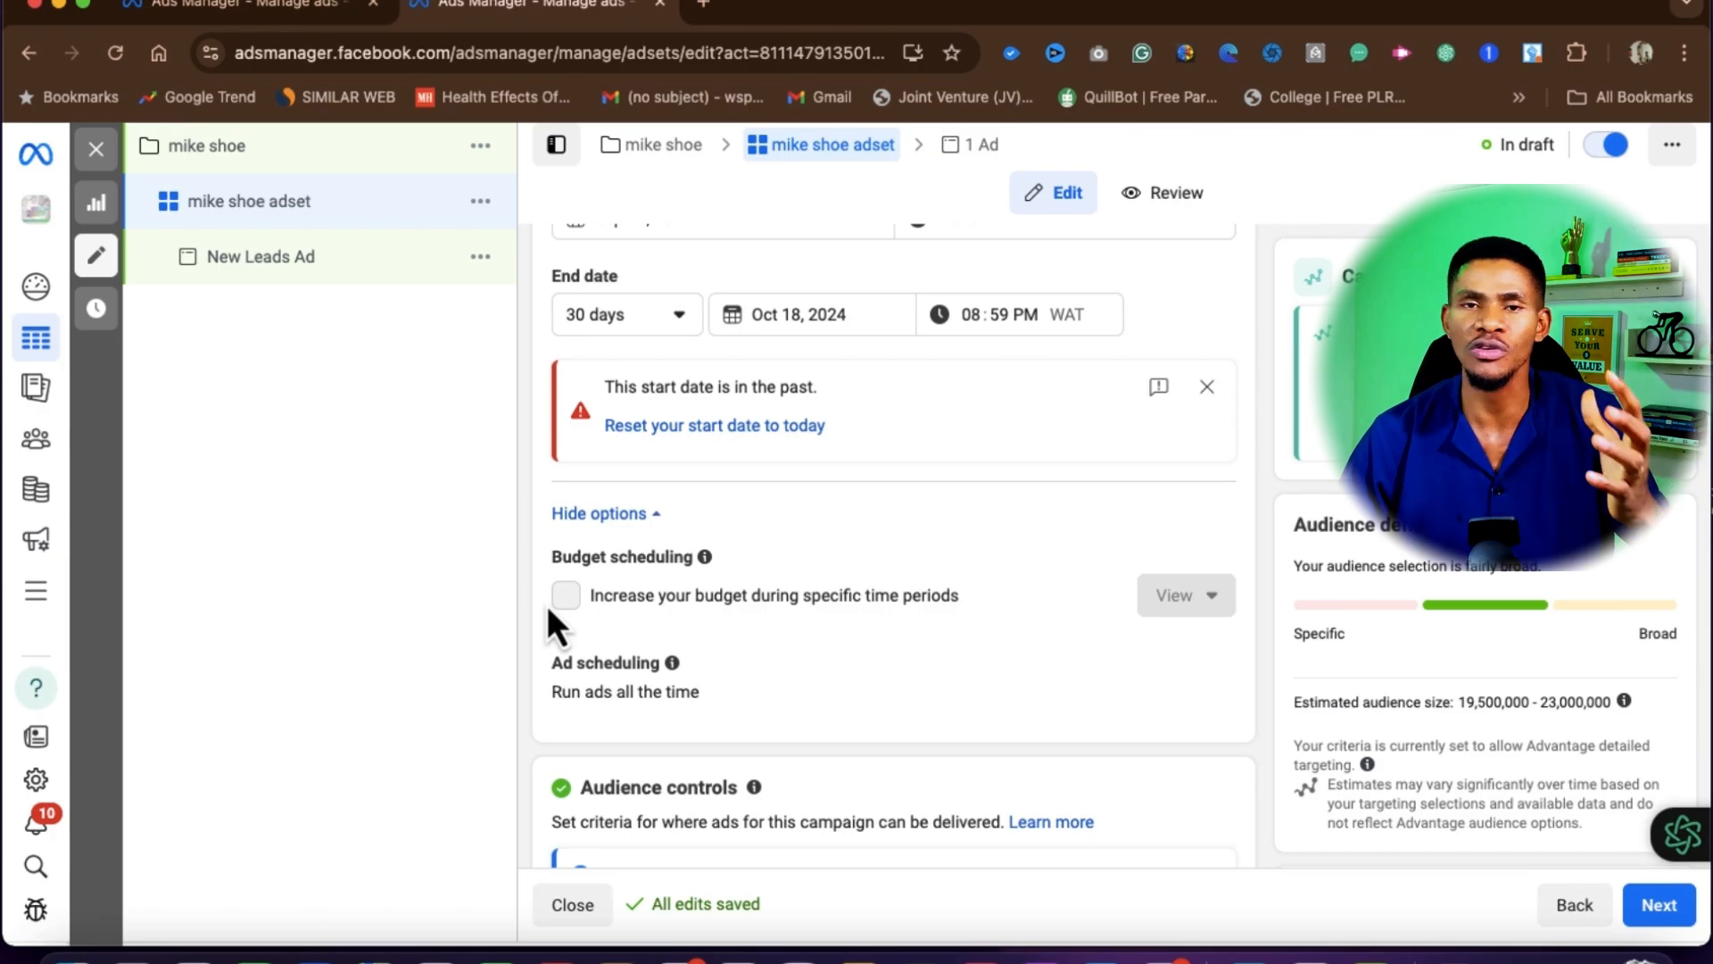
{"action": "left_click", "coordinate": [574, 638]}
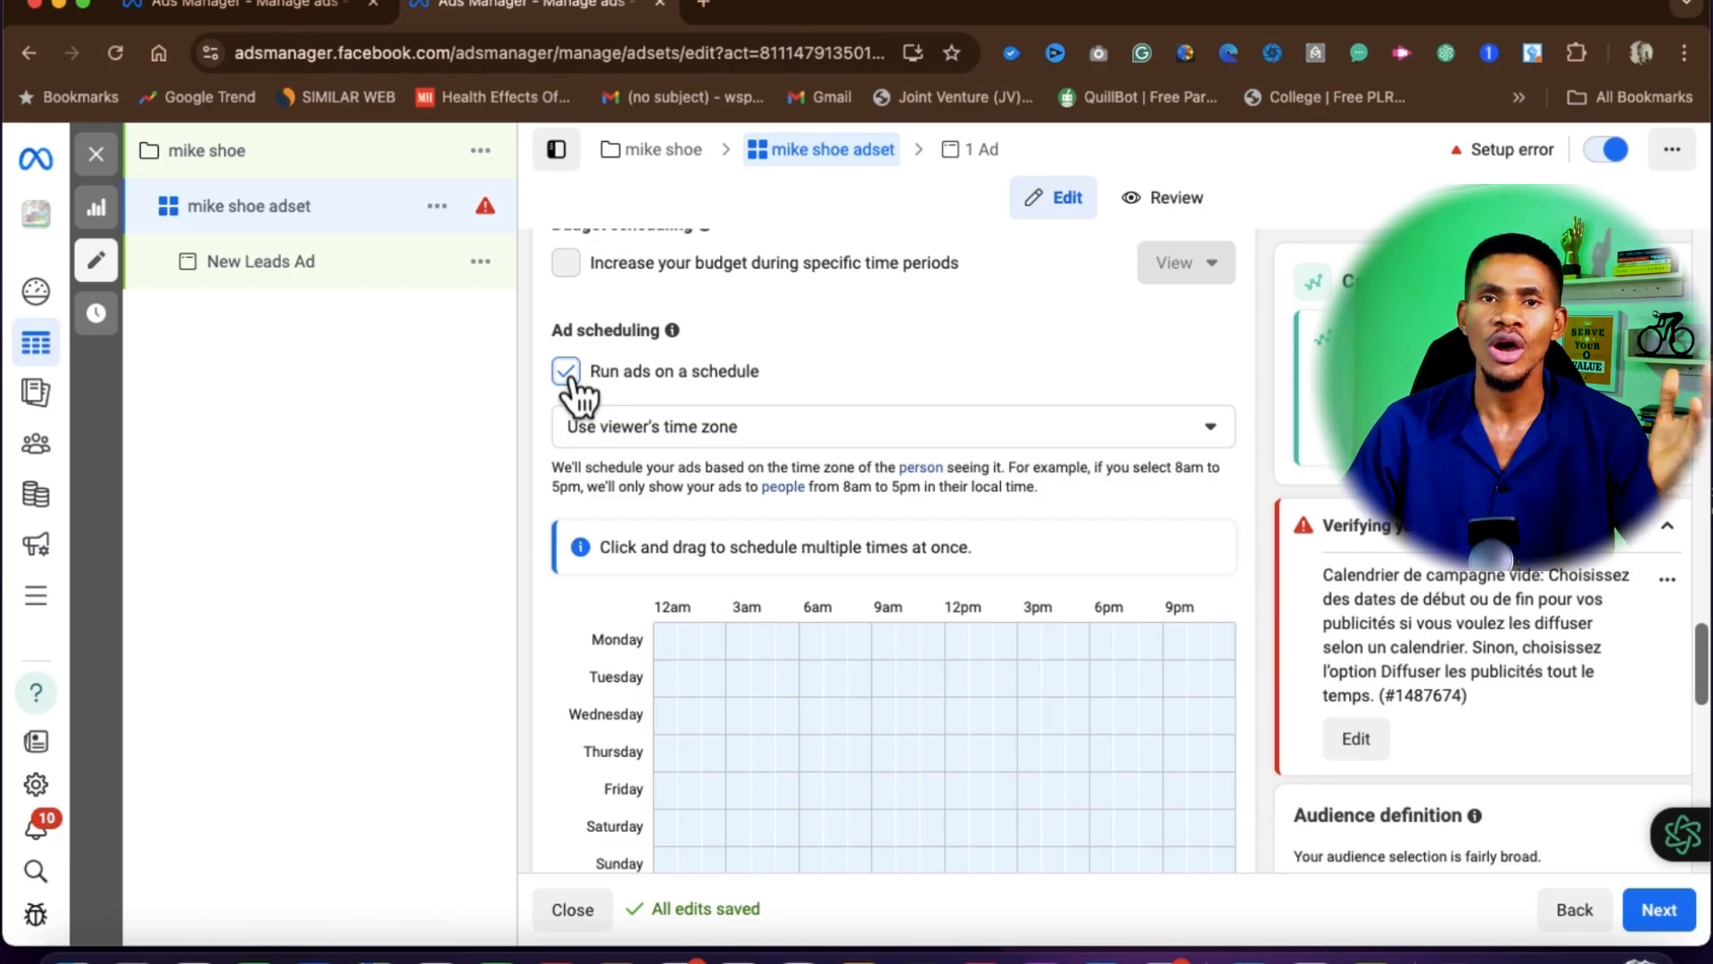
Step: Schedule the ads for the 2am and 4am hours on Tuesday and Wednesday in the weekly grid
{"action": "scroll", "coordinate": [576, 393], "scroll_direction": "down", "scroll_amount": 2}
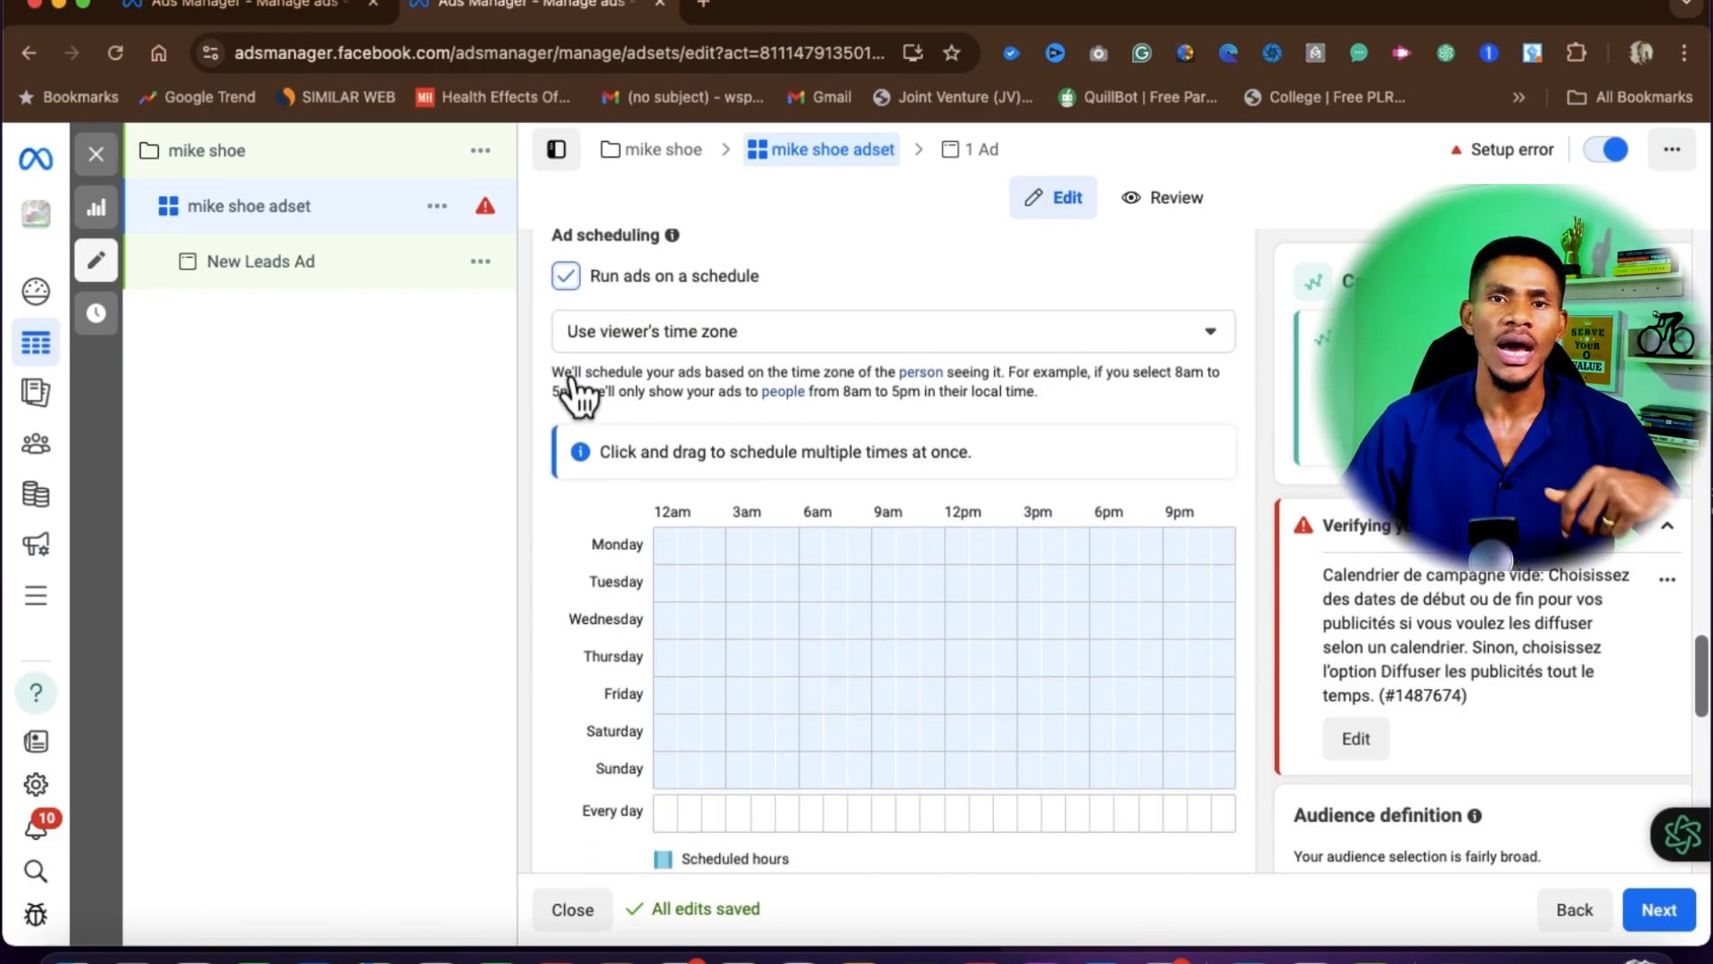
{"action": "left_click", "coordinate": [711, 557]}
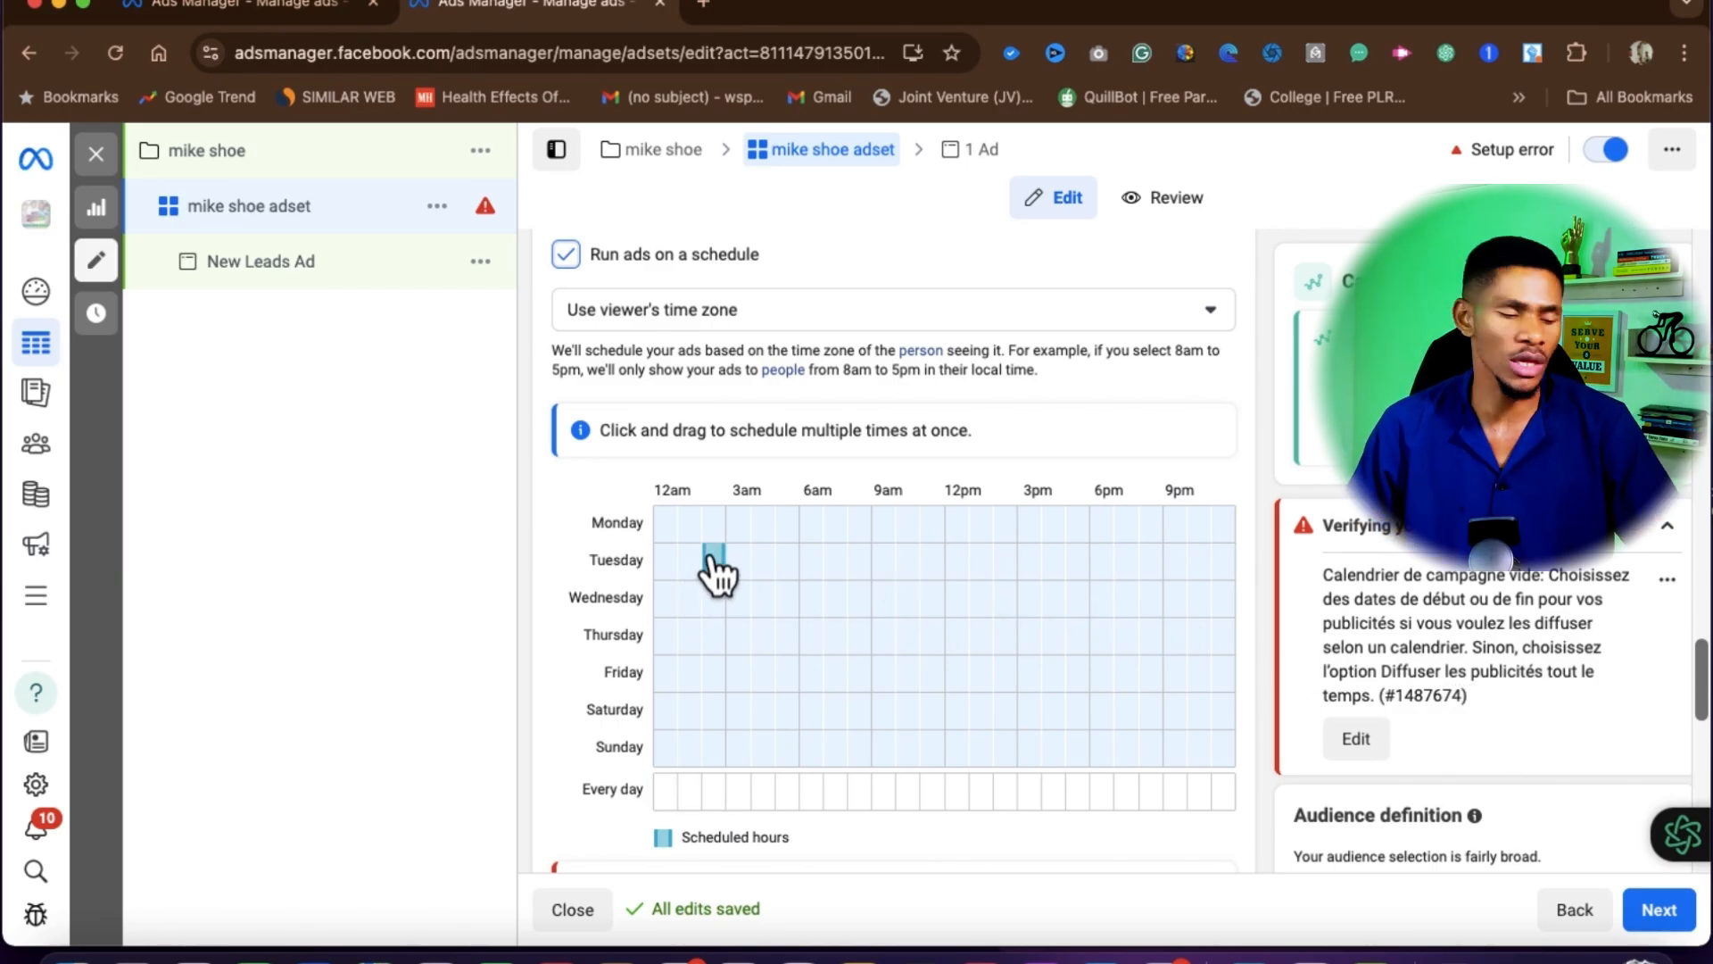
{"action": "left_click", "coordinate": [714, 592]}
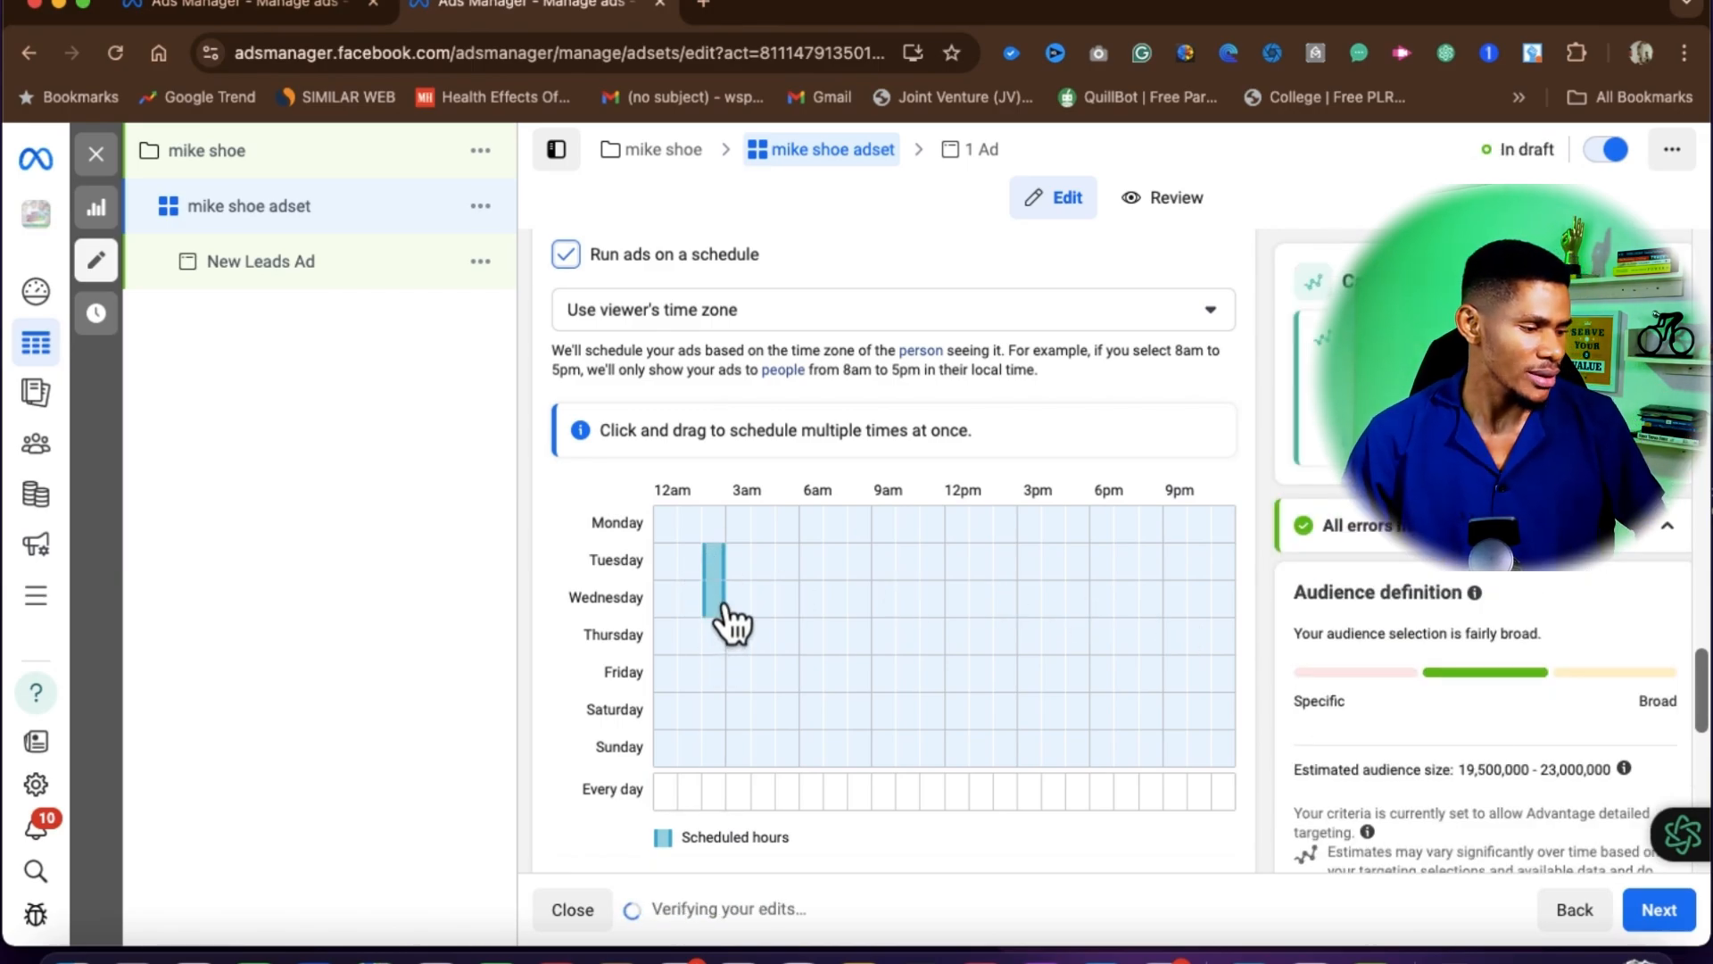
{"action": "left_click", "coordinate": [710, 689]}
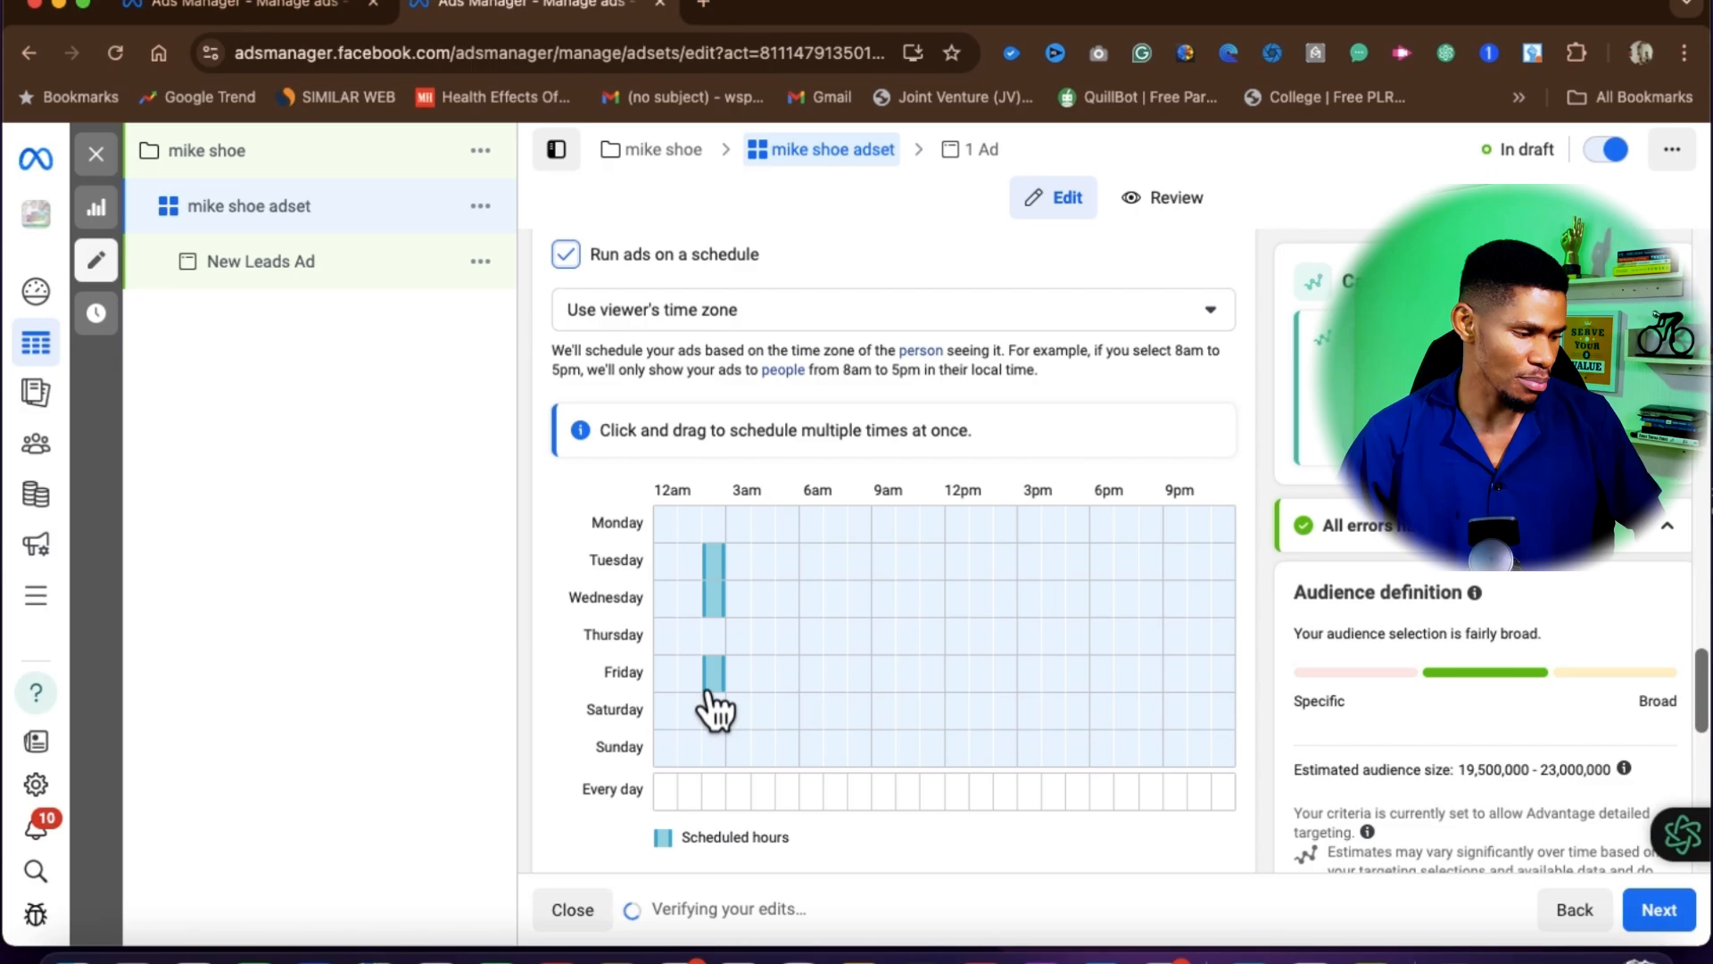
{"action": "left_click", "coordinate": [766, 600]}
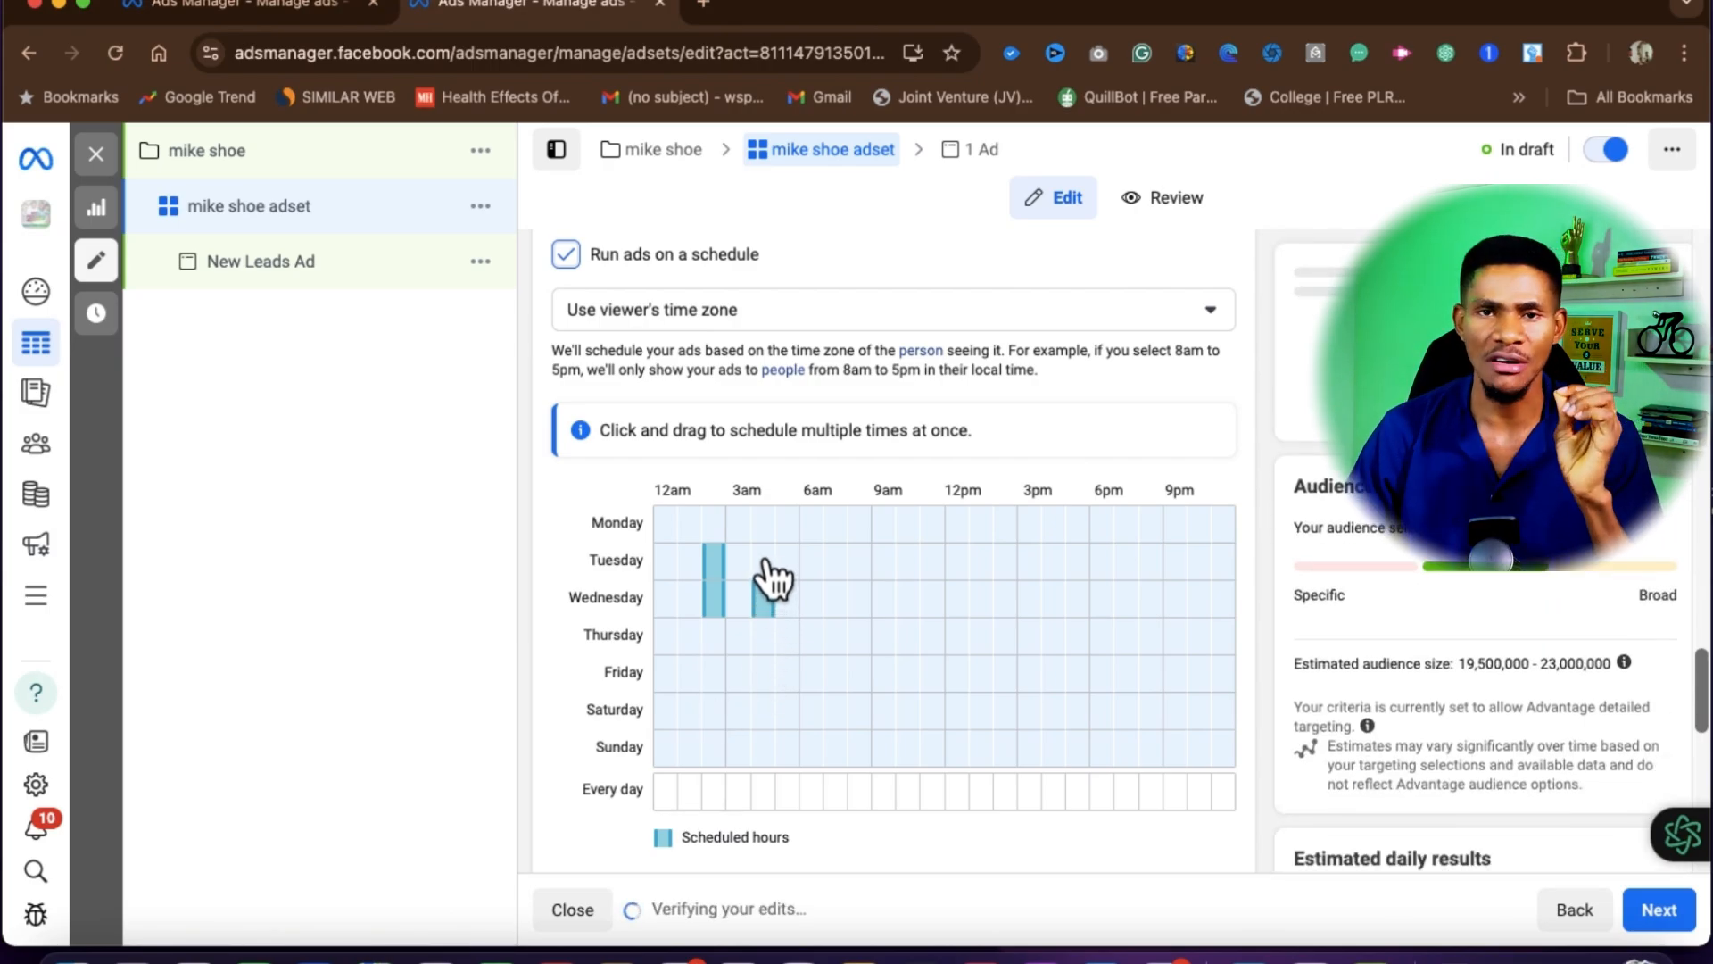
{"action": "left_click", "coordinate": [765, 563]}
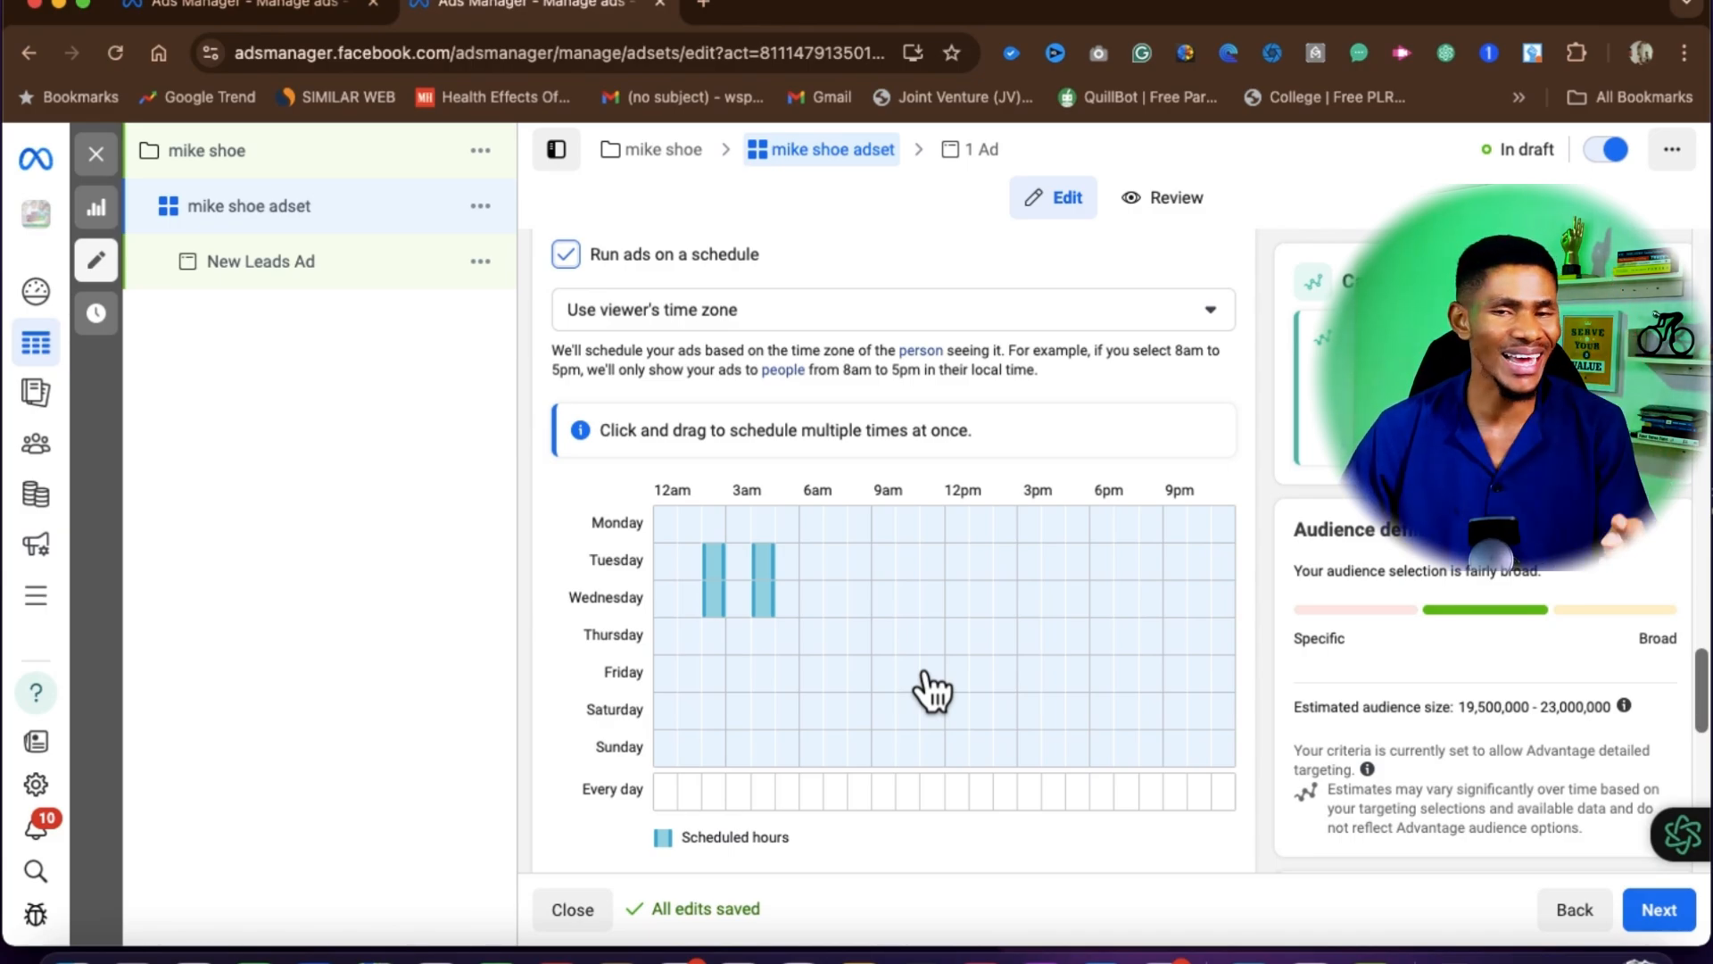
Step: Review the ad set's audience controls, location, Advantage+ audience and placements sections
{"action": "scroll", "coordinate": [926, 674], "scroll_direction": "down", "scroll_amount": 6}
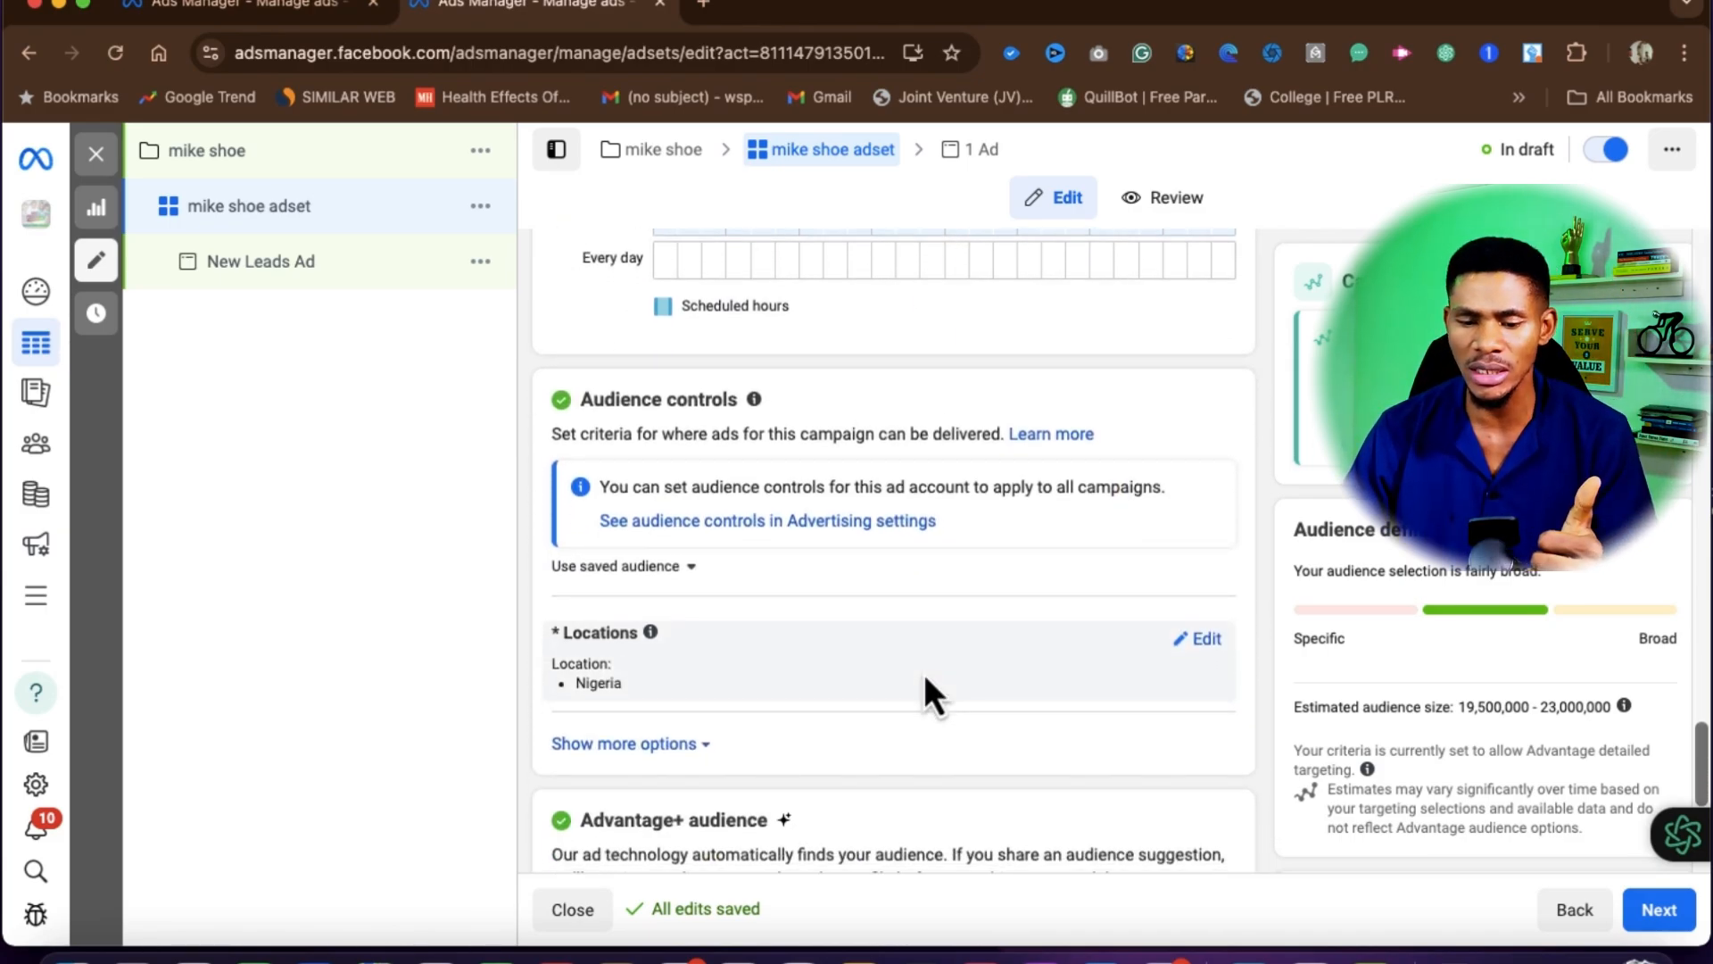
{"action": "scroll", "coordinate": [924, 673], "scroll_direction": "down", "scroll_amount": 1}
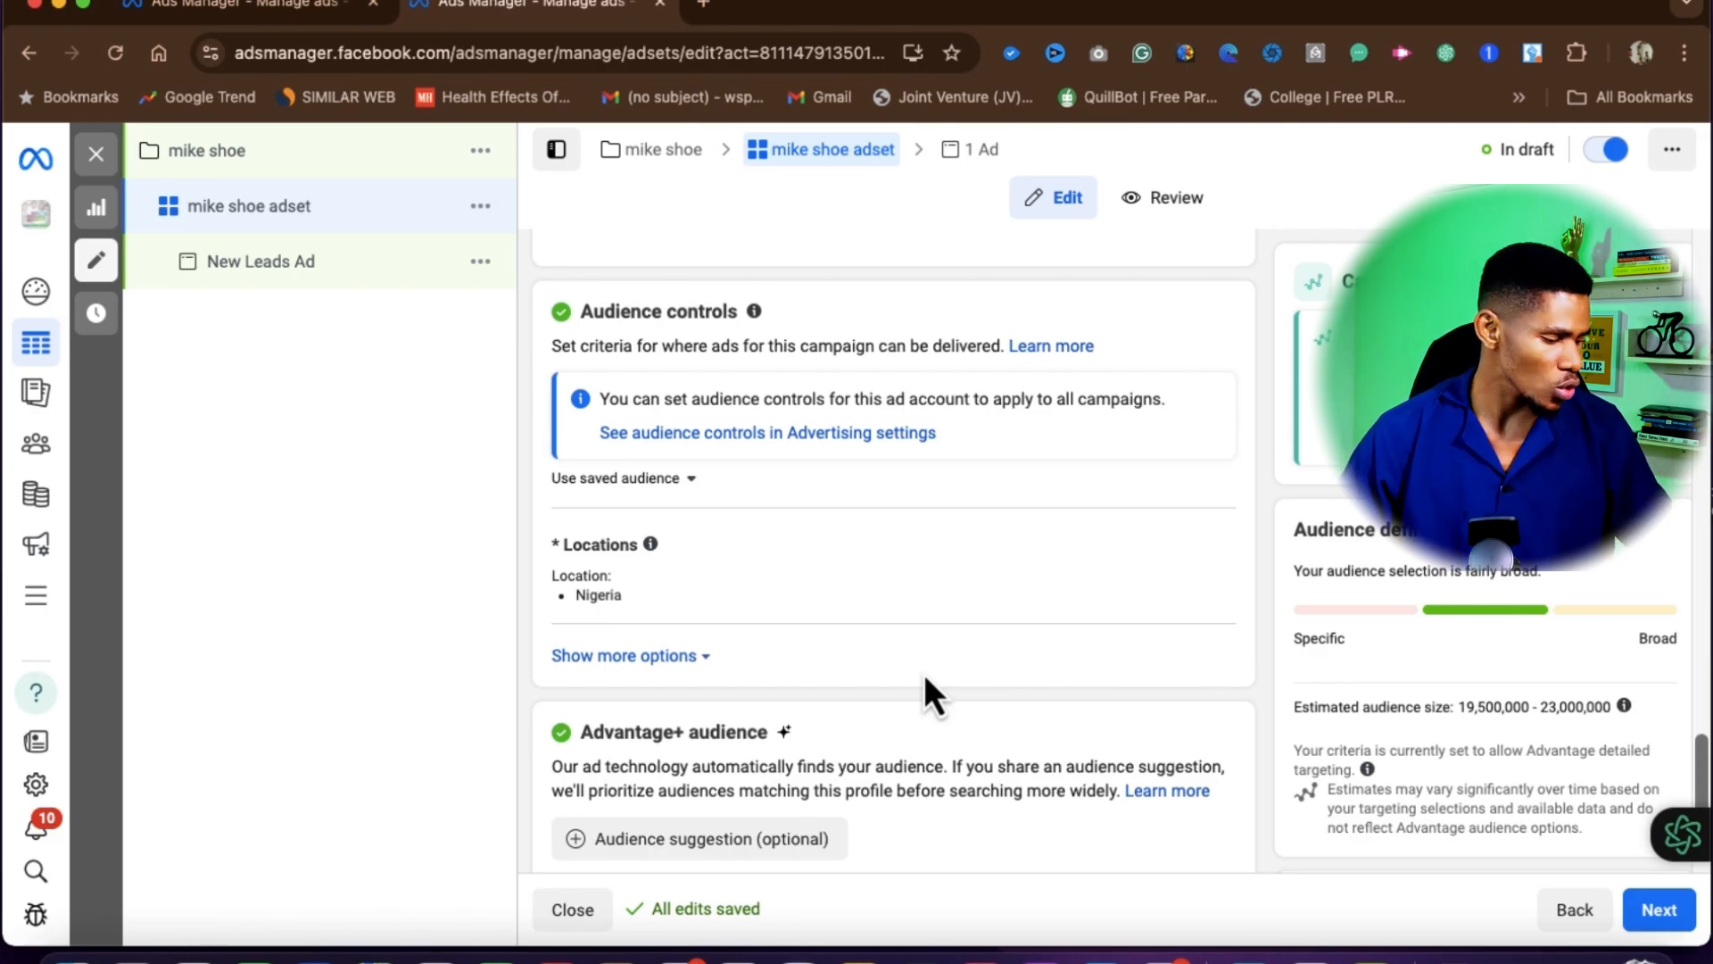
{"action": "scroll", "coordinate": [924, 678], "scroll_direction": "down", "scroll_amount": 4}
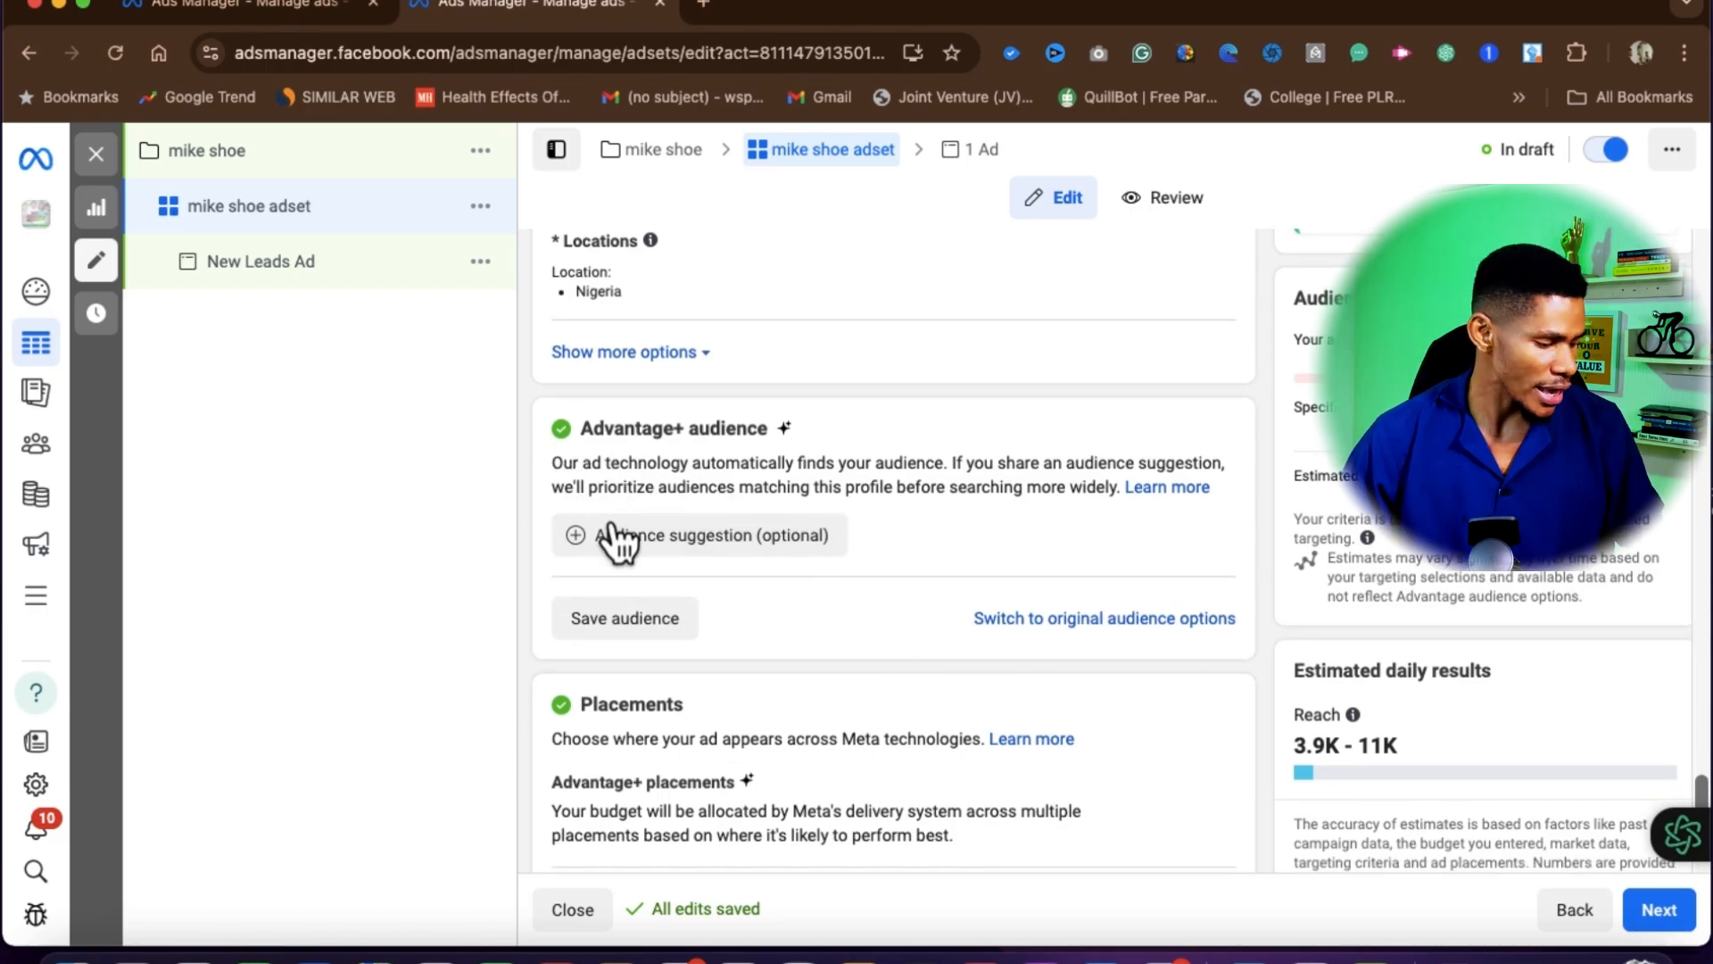
{"action": "scroll", "coordinate": [713, 540], "scroll_direction": "down", "scroll_amount": 1}
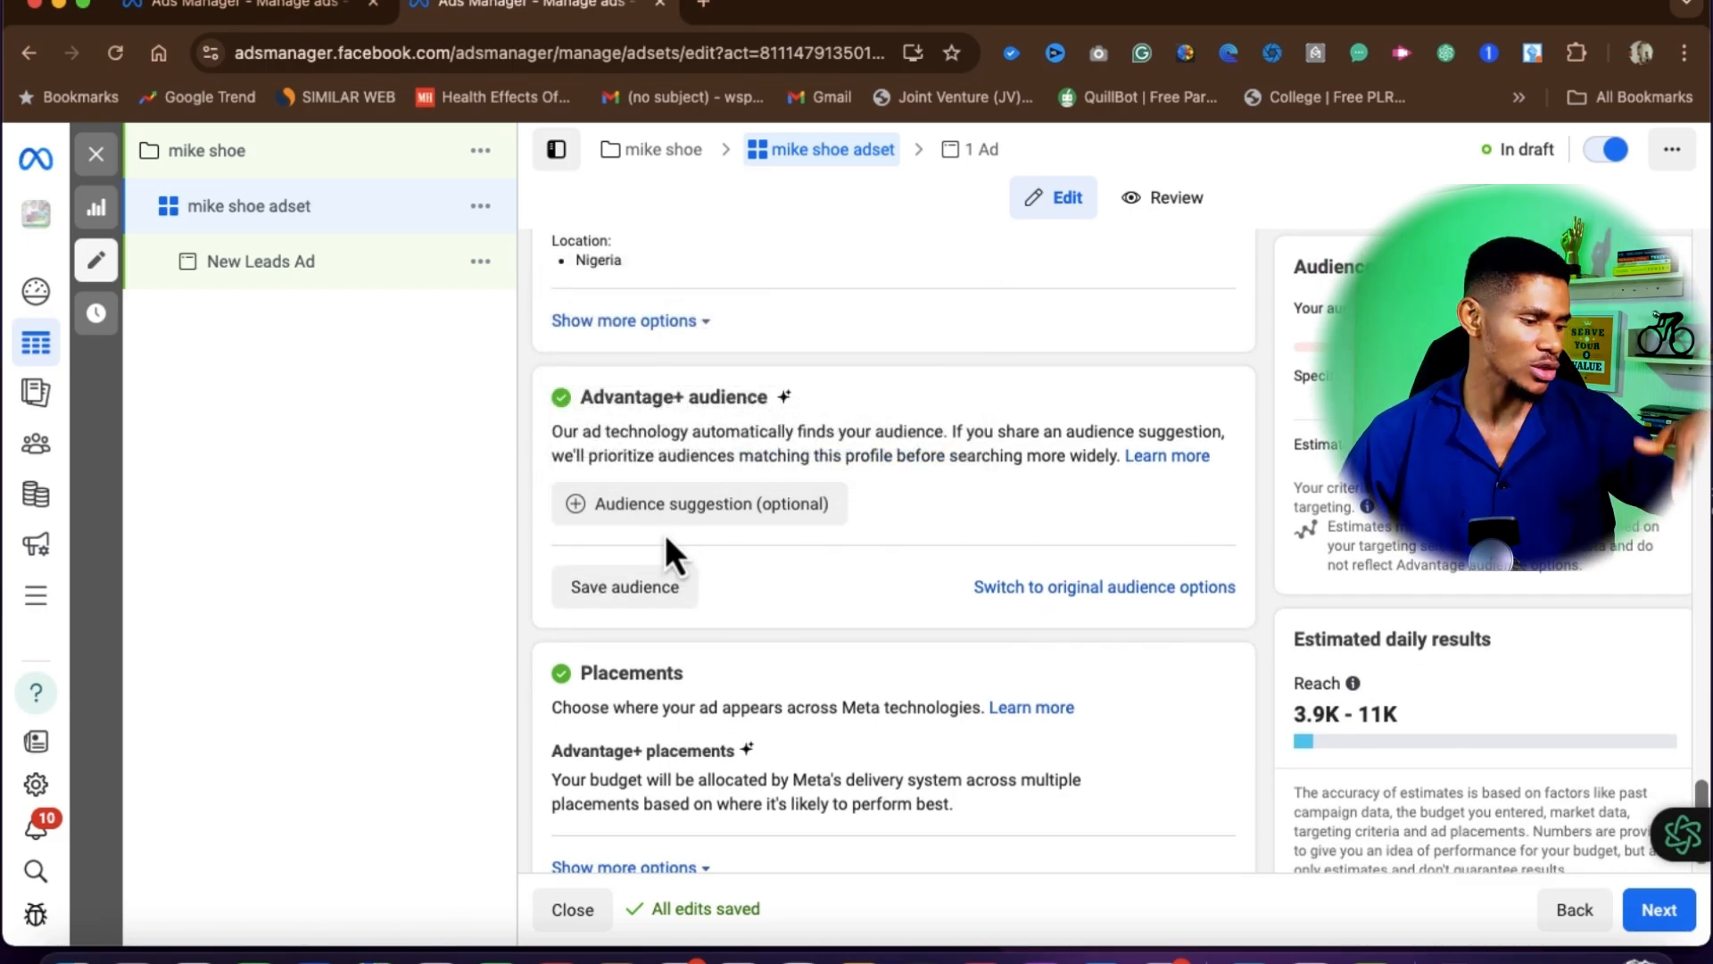
{"action": "scroll", "coordinate": [644, 471], "scroll_direction": "down", "scroll_amount": 1}
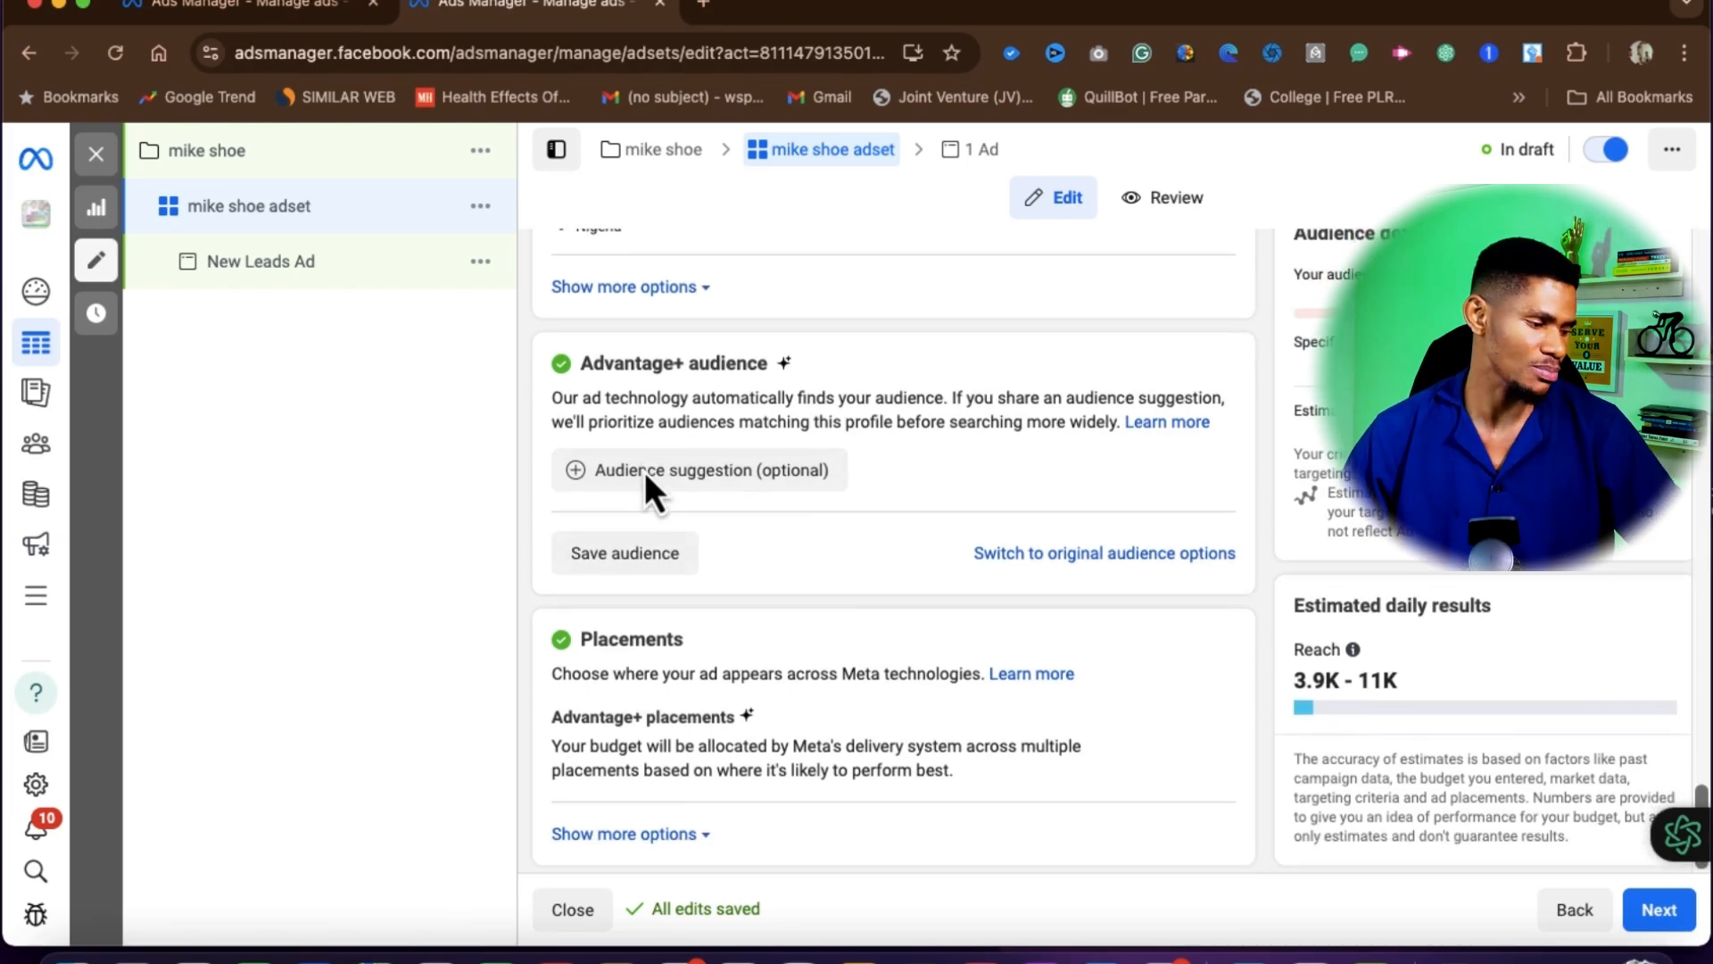
{"action": "scroll", "coordinate": [625, 382], "scroll_direction": "up", "scroll_amount": 2}
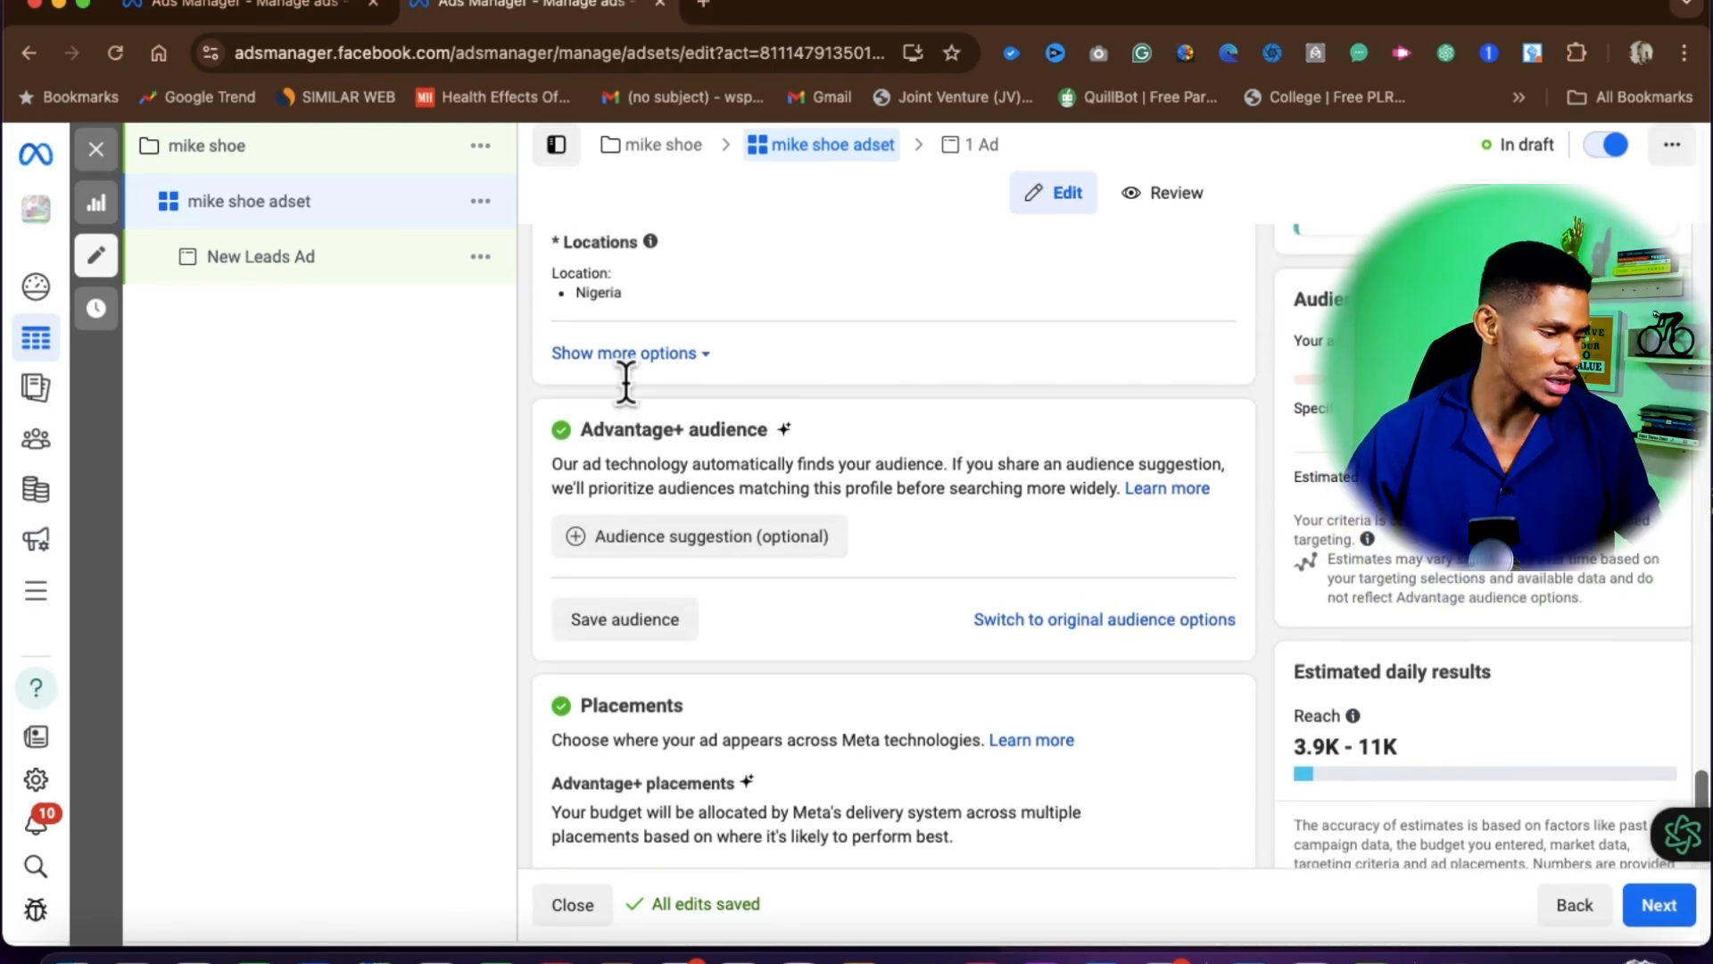
{"action": "scroll", "coordinate": [627, 385], "scroll_direction": "up", "scroll_amount": 6}
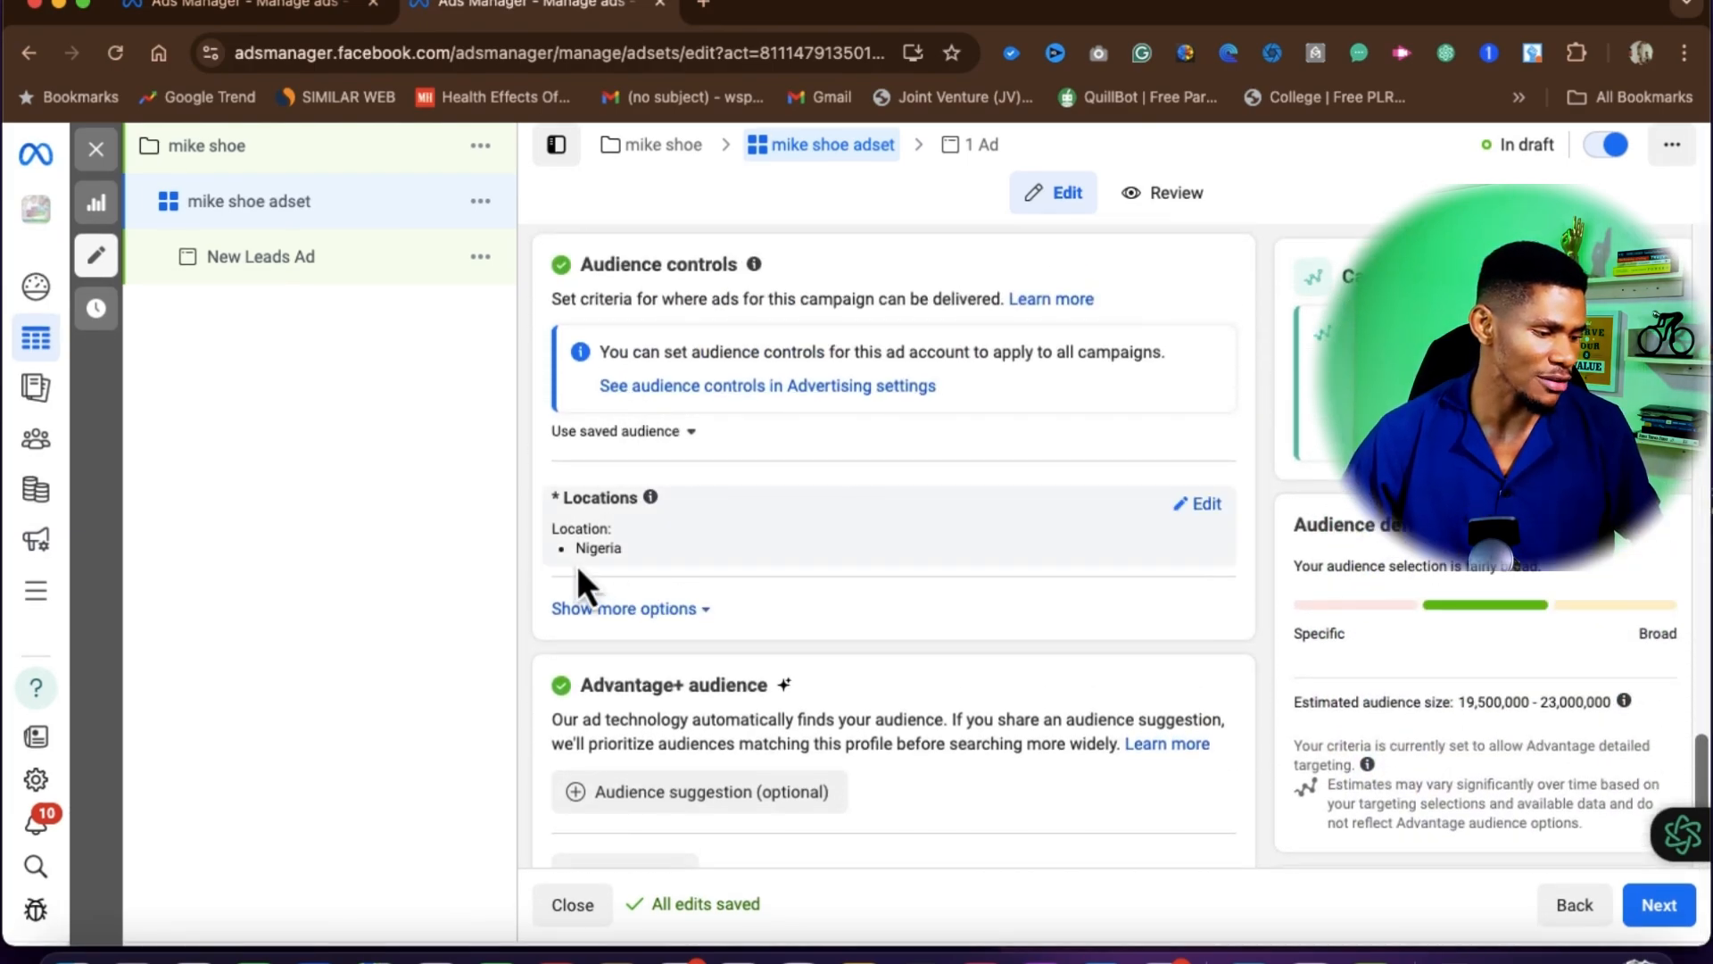
{"action": "scroll", "coordinate": [574, 553], "scroll_direction": "up", "scroll_amount": 1}
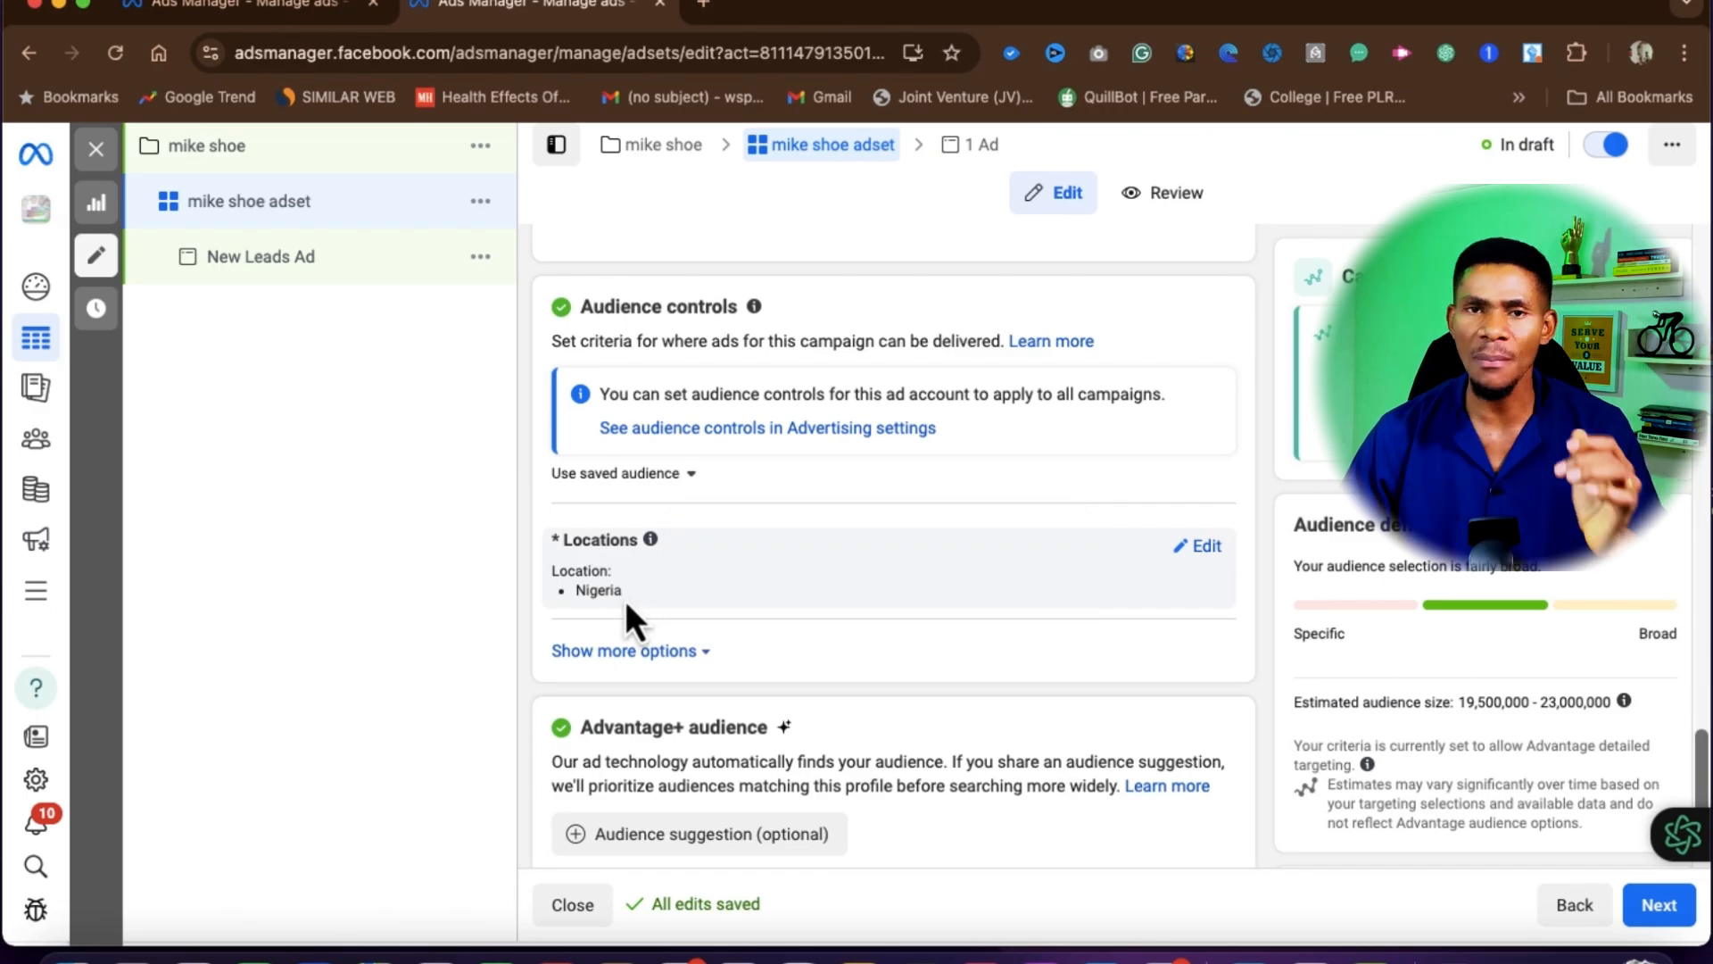
{"action": "scroll", "coordinate": [653, 746], "scroll_direction": "down", "scroll_amount": 5}
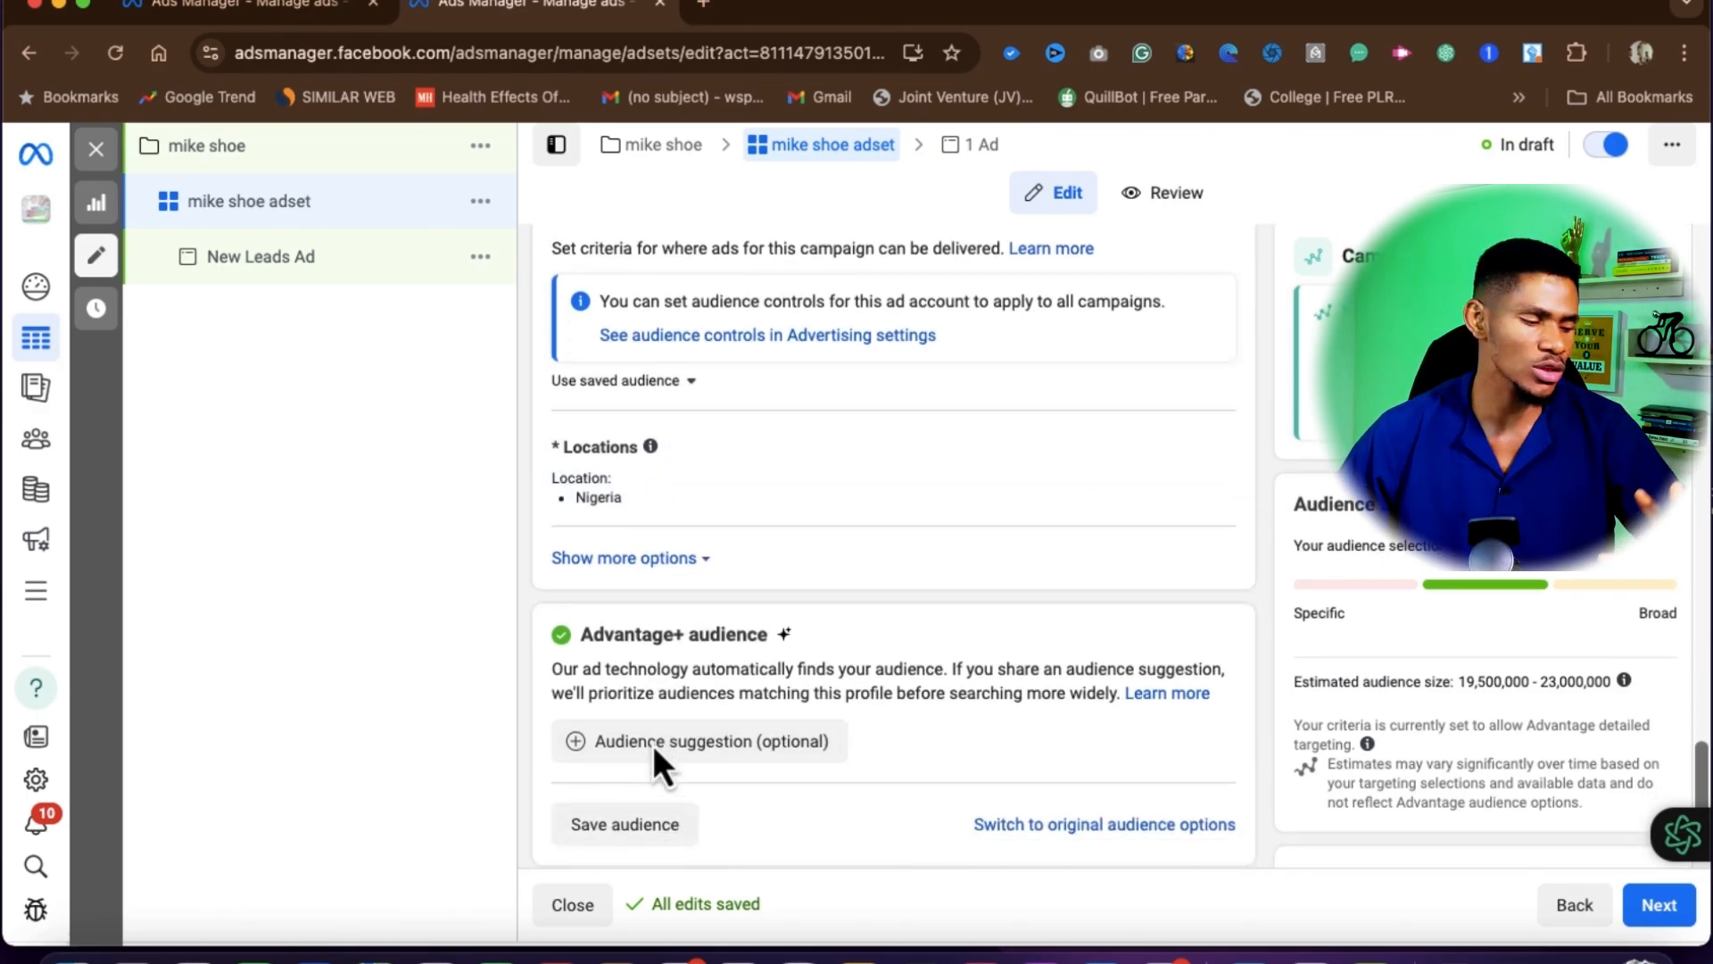
{"action": "scroll", "coordinate": [624, 719], "scroll_direction": "down", "scroll_amount": 3}
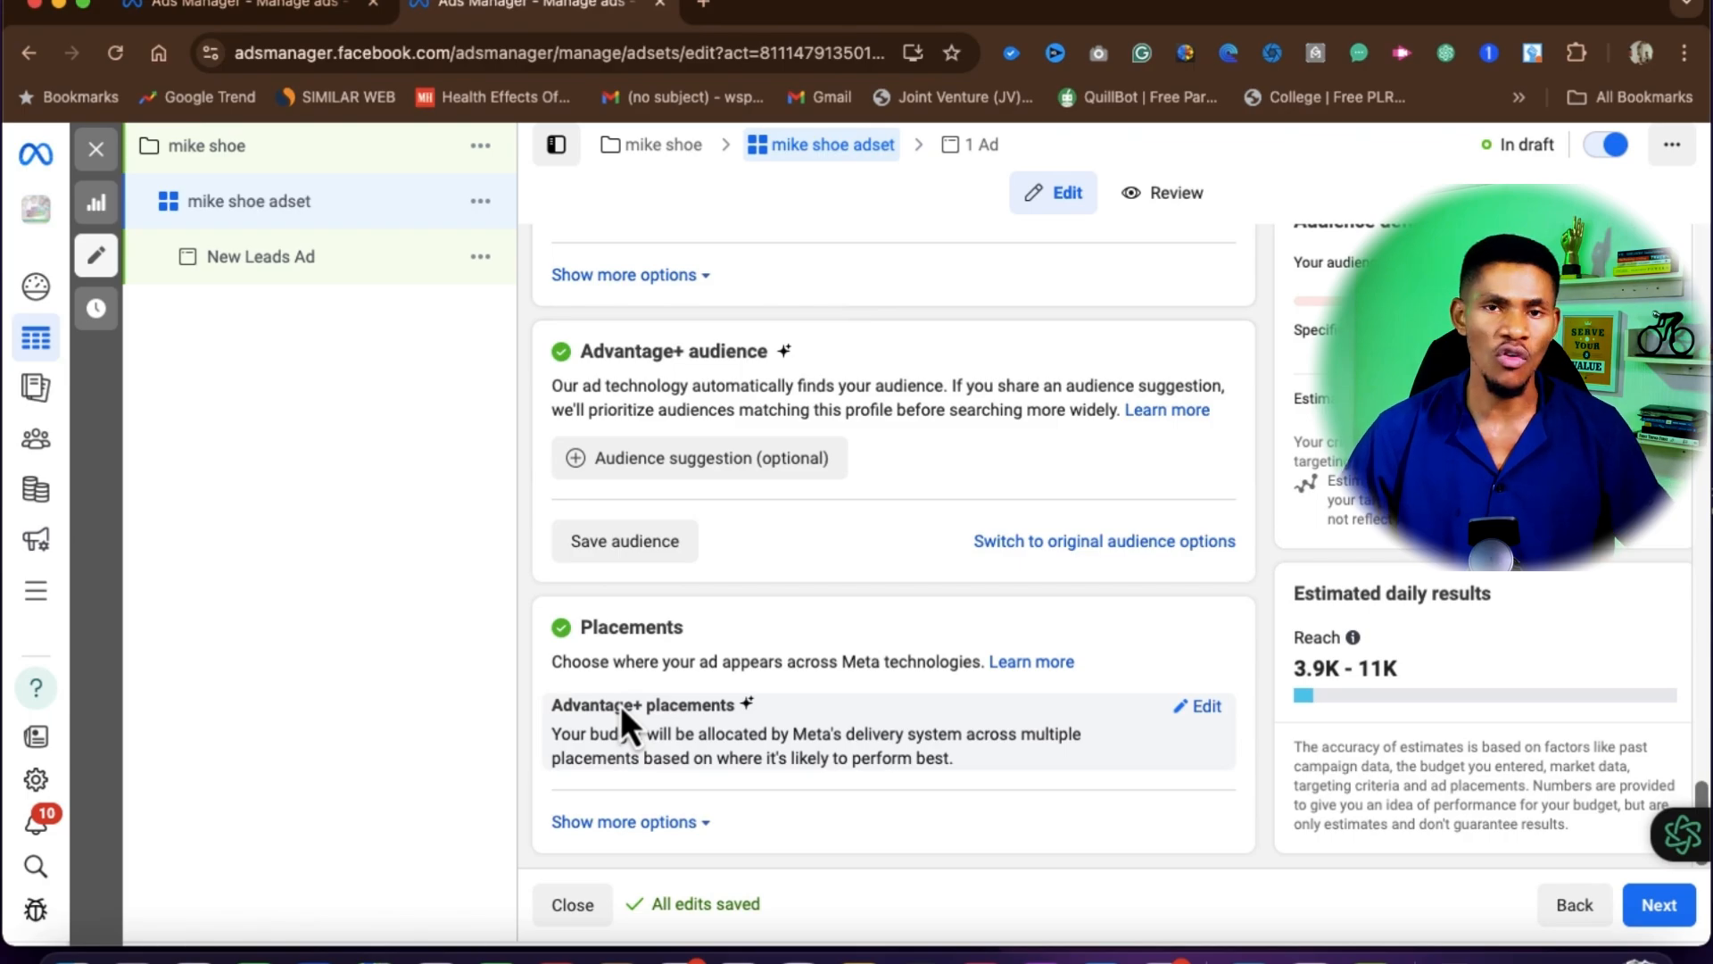
{"action": "scroll", "coordinate": [619, 705], "scroll_direction": "up", "scroll_amount": 3}
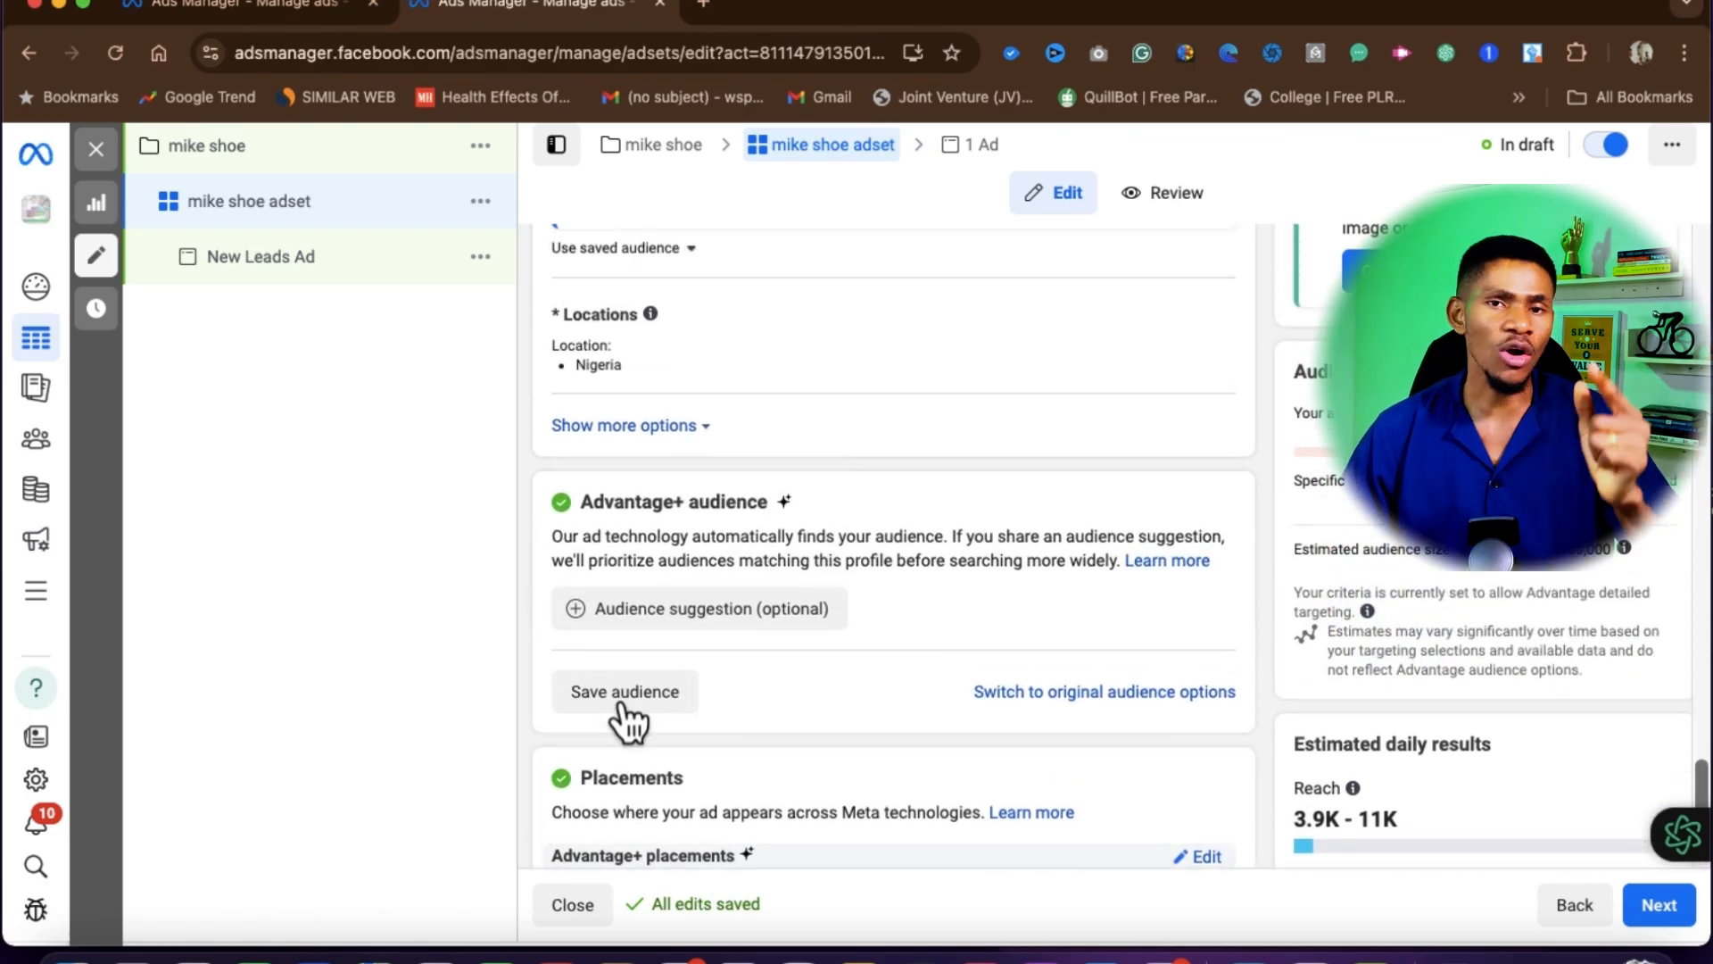
{"action": "scroll", "coordinate": [620, 705], "scroll_direction": "up", "scroll_amount": 1}
{"action": "scroll", "coordinate": [619, 705], "scroll_direction": "down", "scroll_amount": 1}
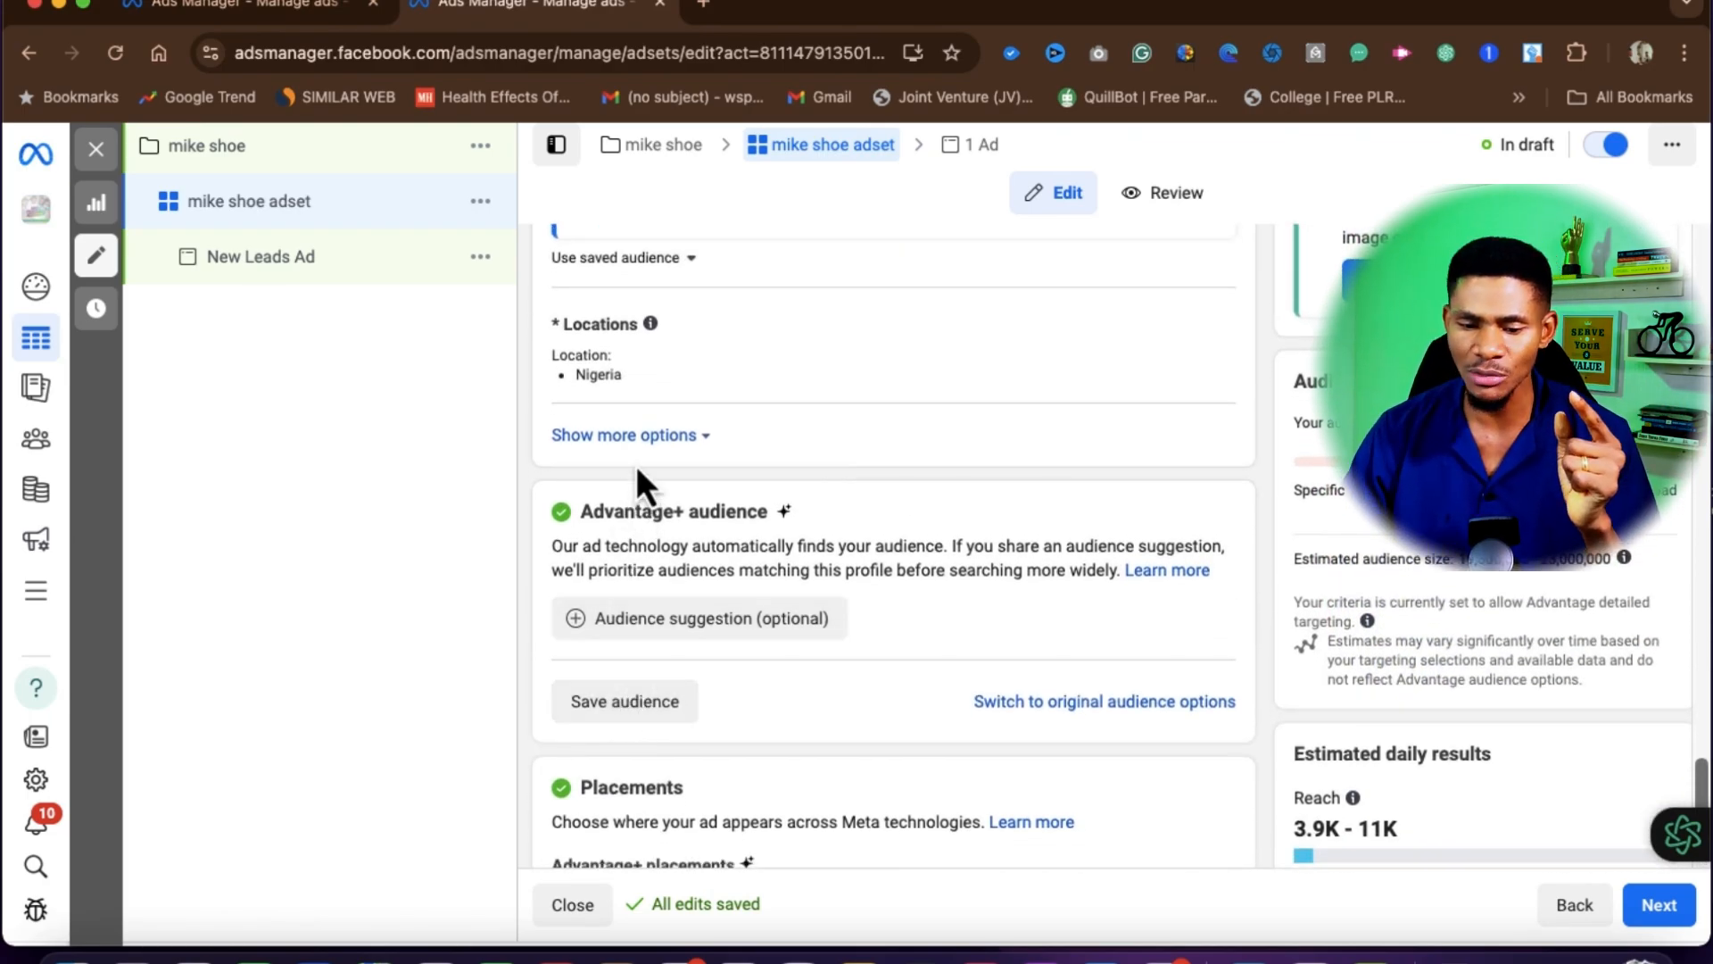
Step: Expand the additional audience control options and set the minimum age to 25
{"action": "scroll", "coordinate": [646, 431], "scroll_direction": "up", "scroll_amount": 3}
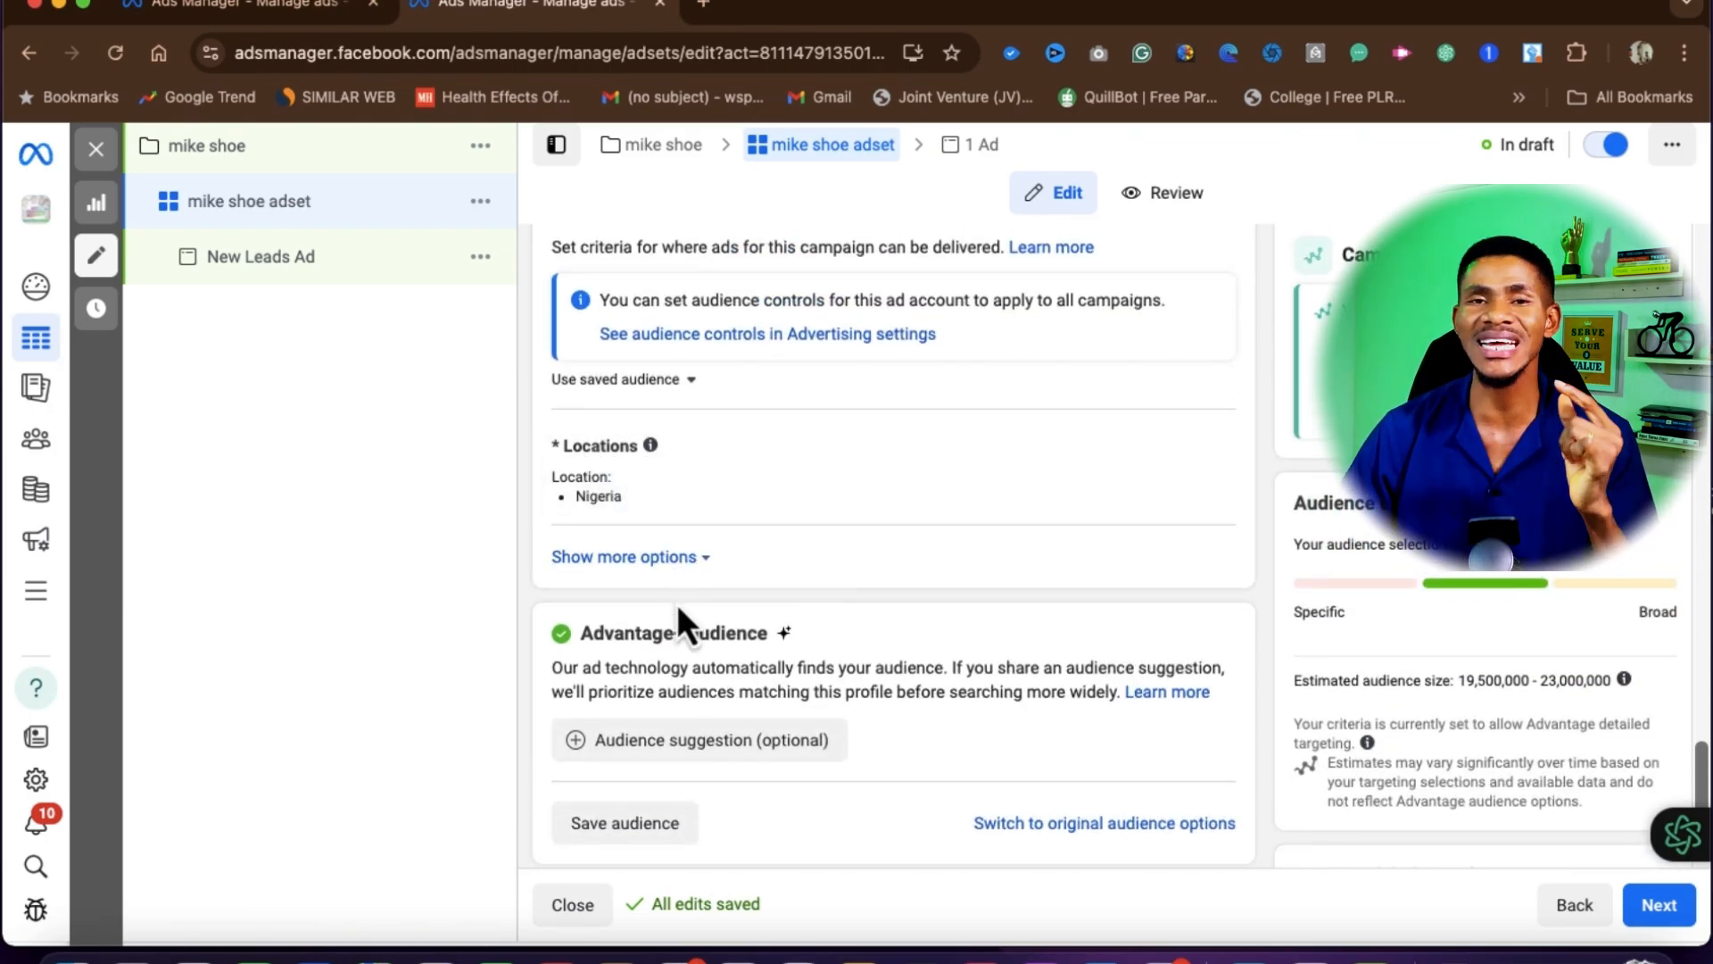
{"action": "left_click", "coordinate": [651, 558]}
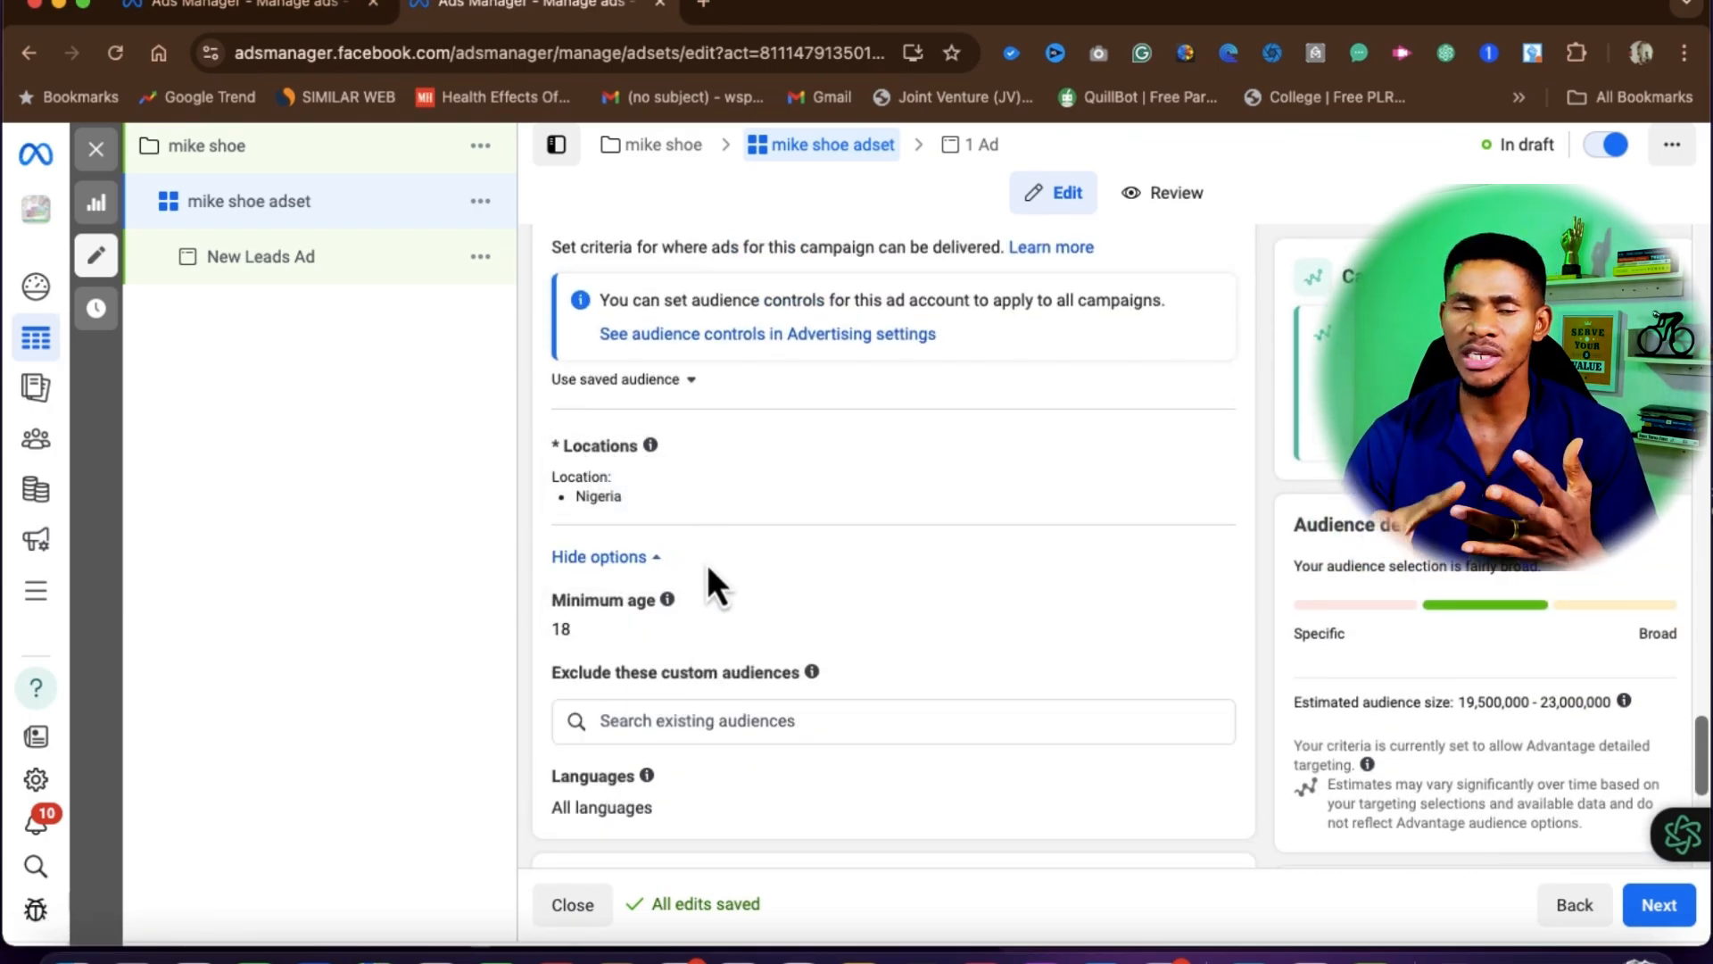
{"action": "scroll", "coordinate": [708, 571], "scroll_direction": "down", "scroll_amount": 2}
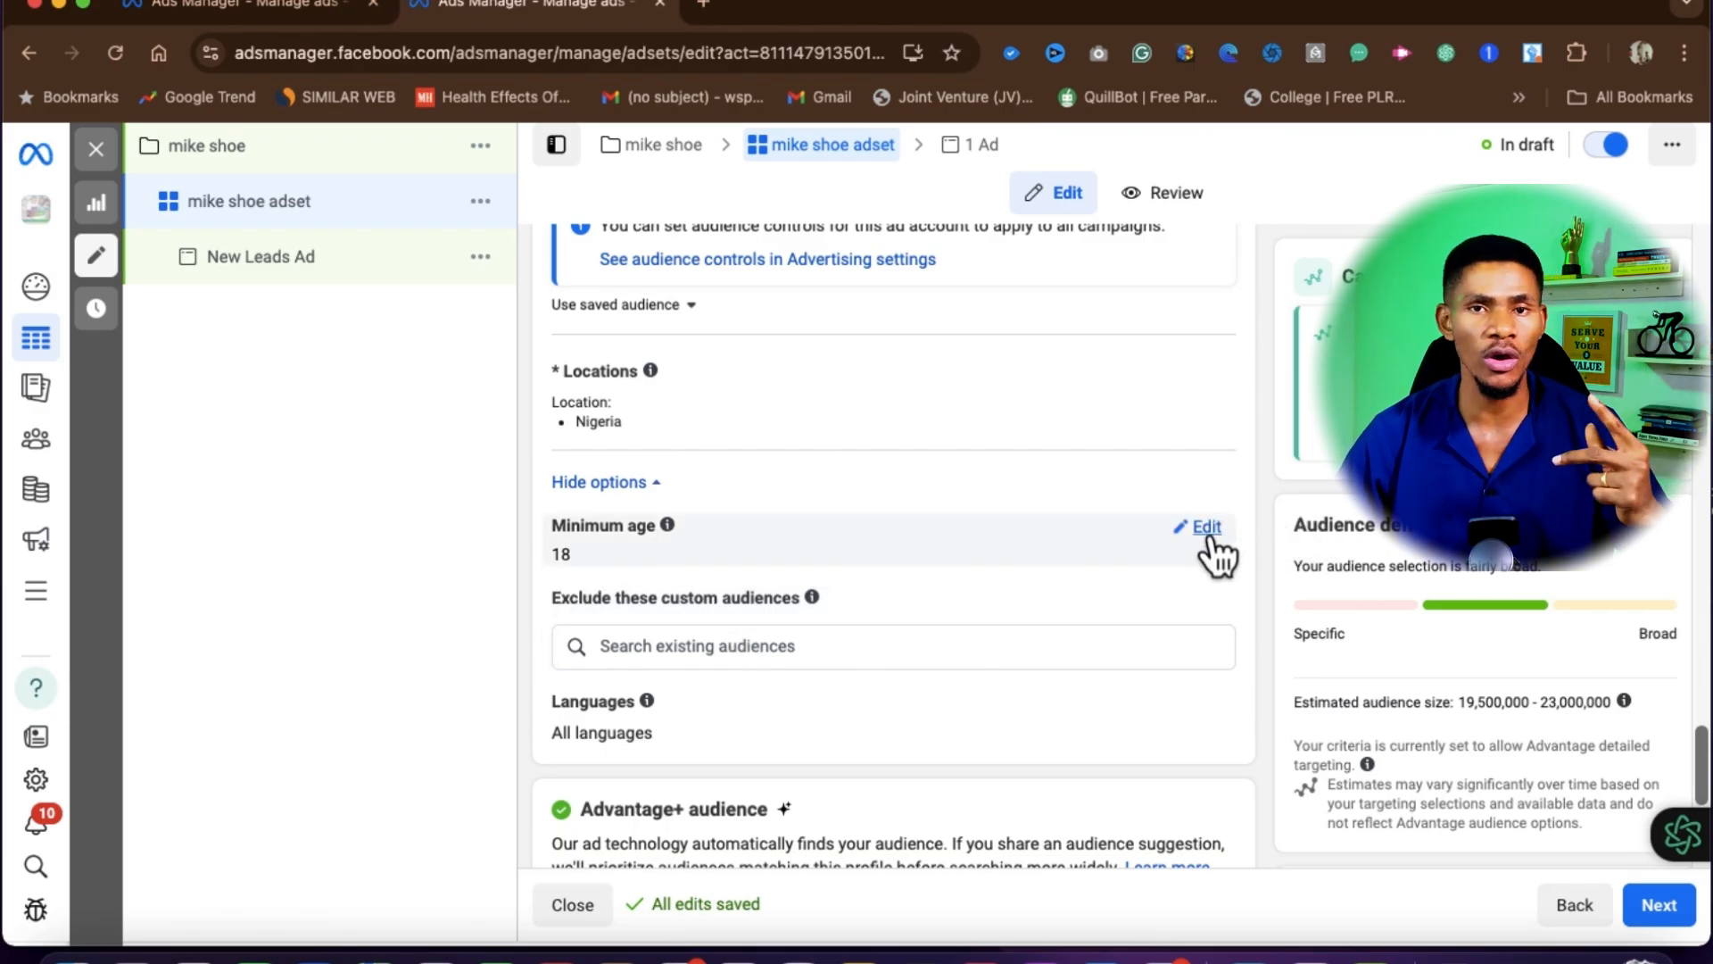
{"action": "left_click", "coordinate": [1209, 538]}
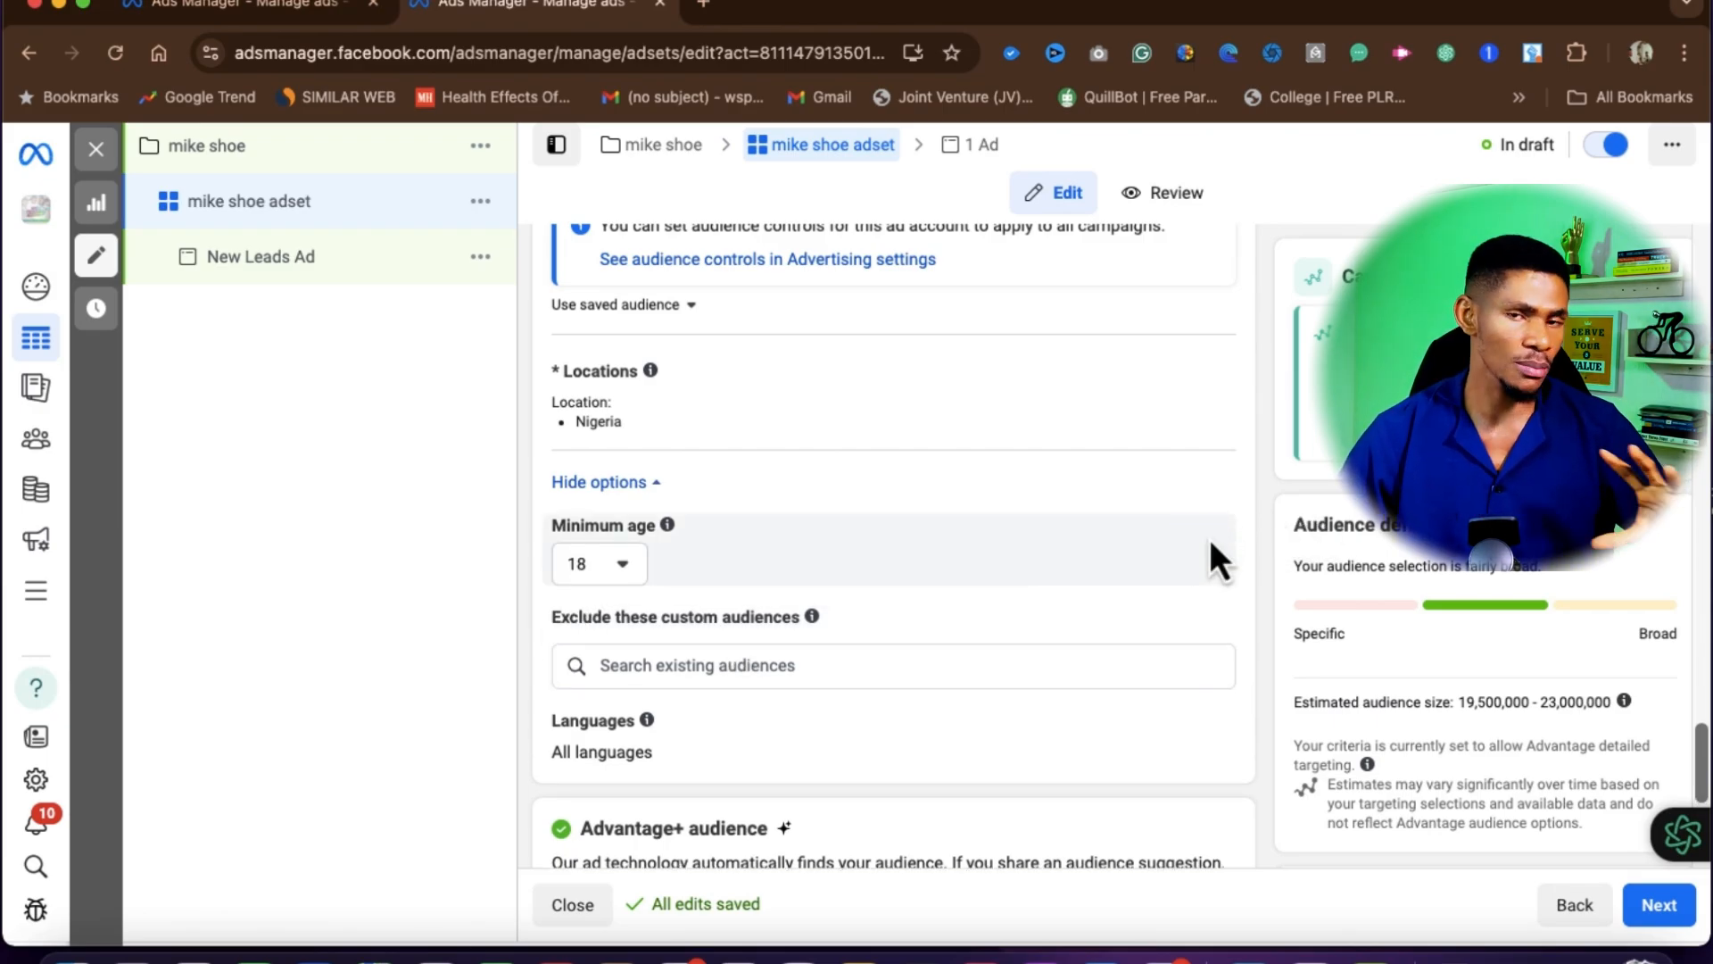
{"action": "left_click", "coordinate": [619, 564]}
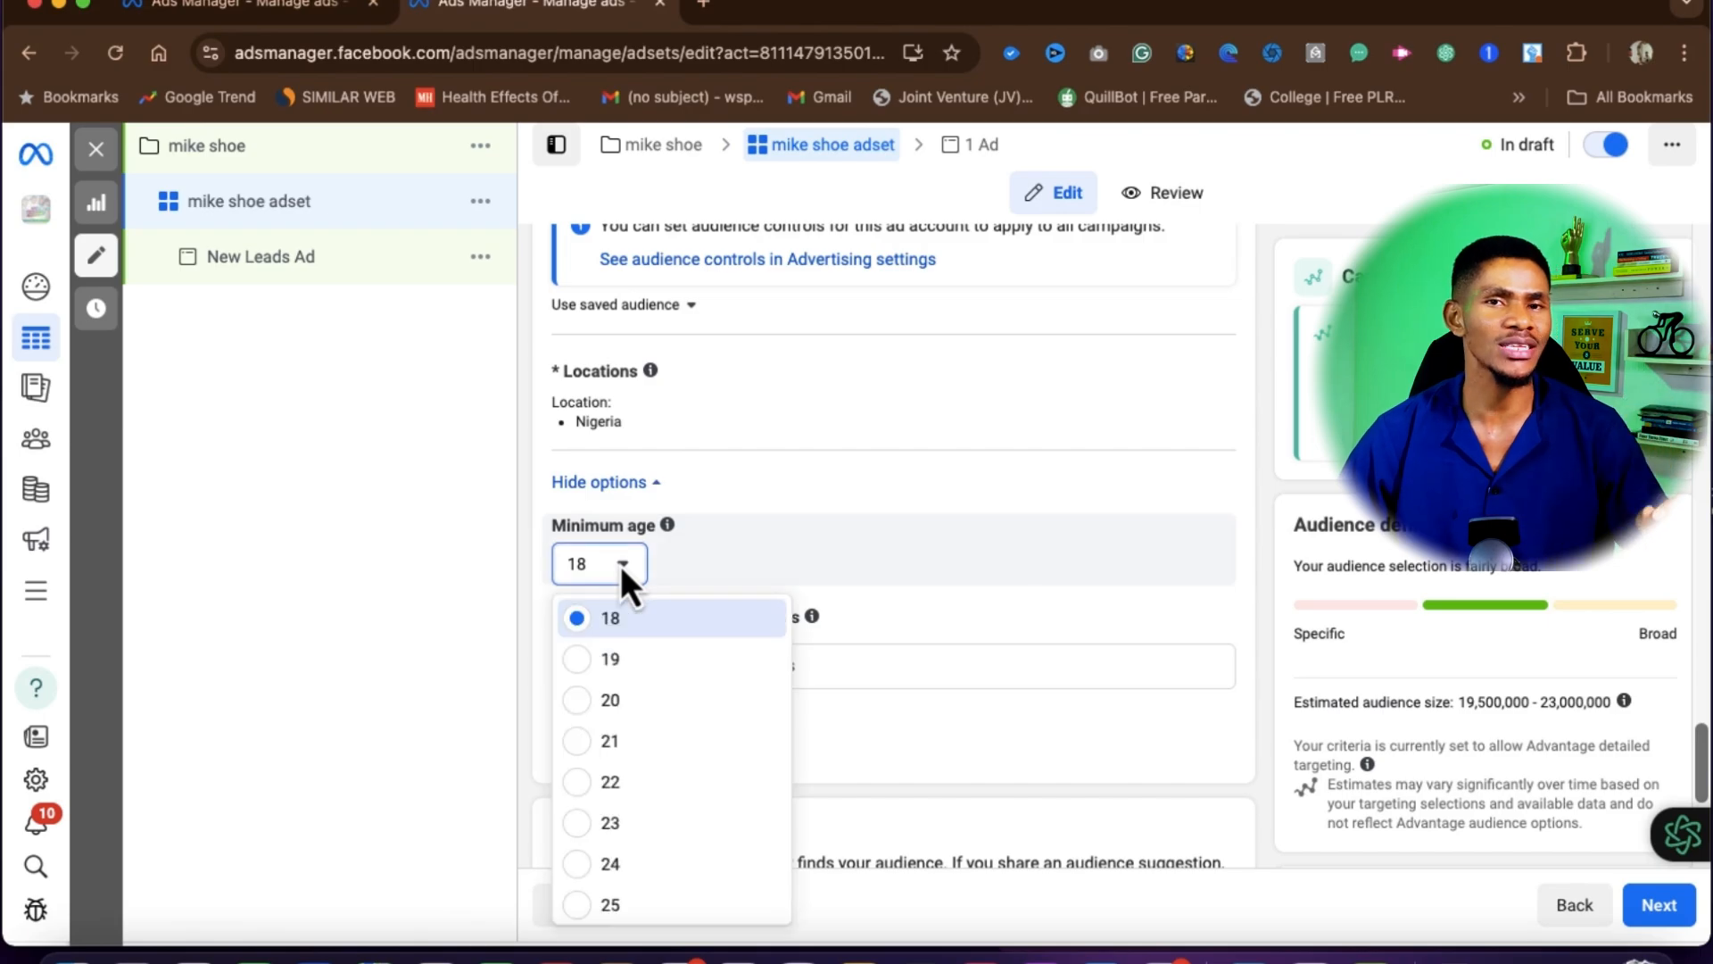
{"action": "left_click", "coordinate": [598, 905]}
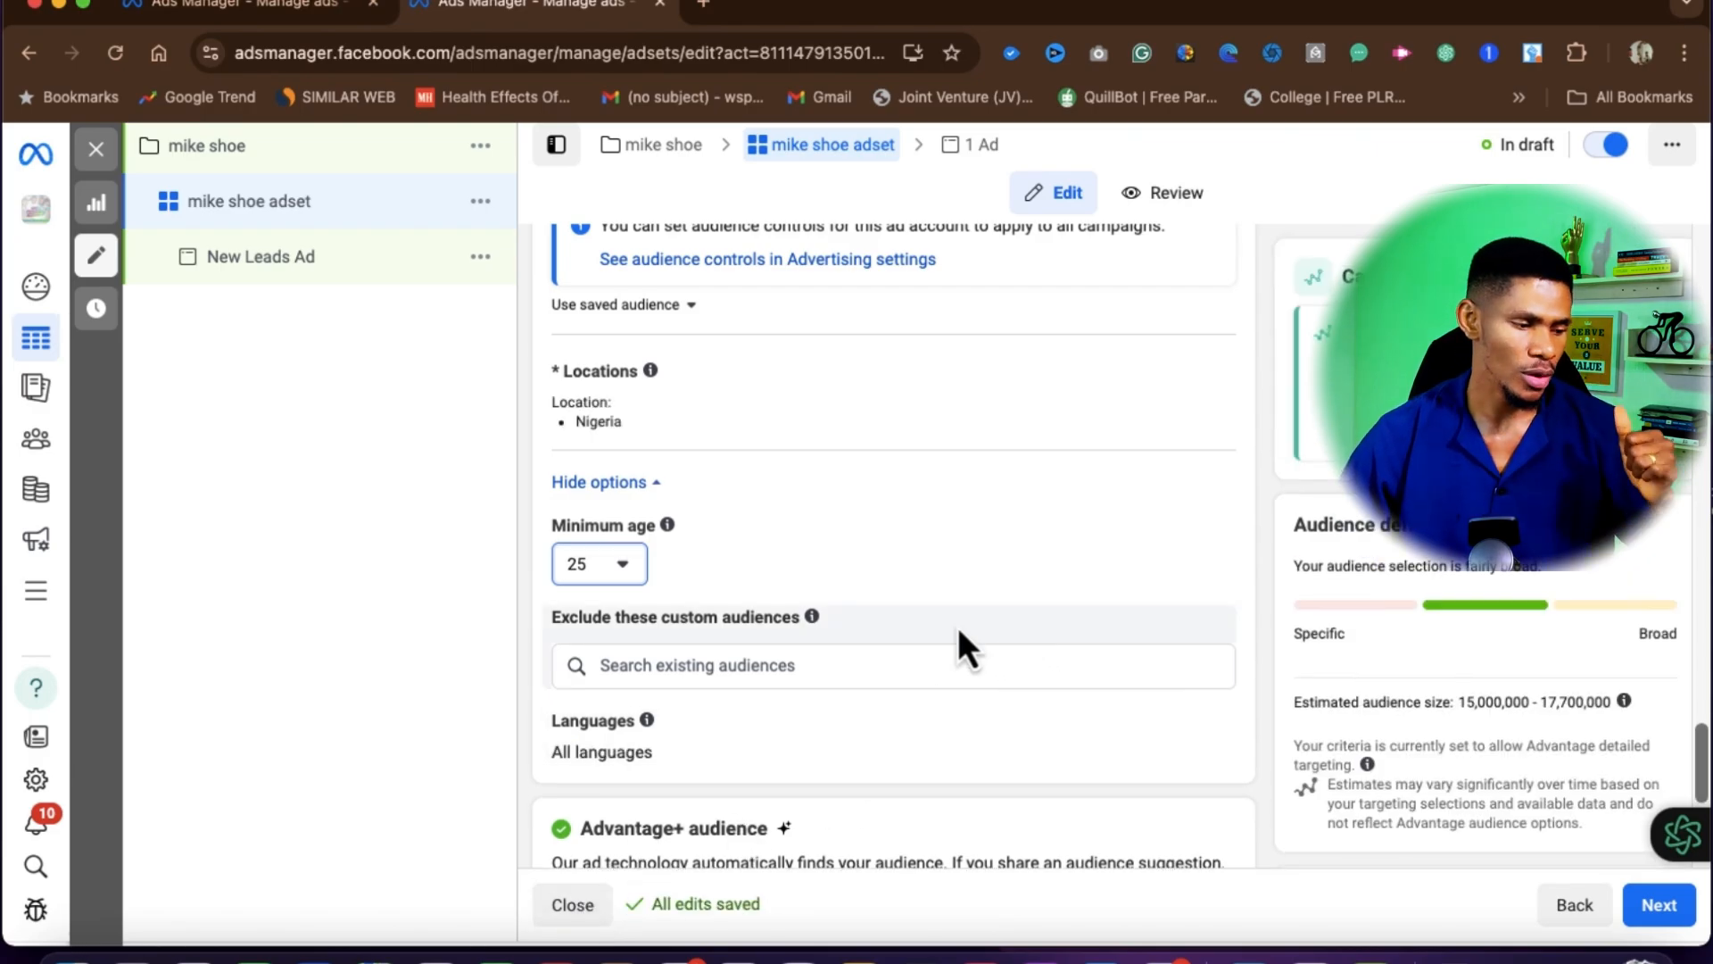
Step: Expand the optional audience suggestion settings in the ad set's Advantage+ audience section
{"action": "scroll", "coordinate": [671, 680], "scroll_direction": "down", "scroll_amount": 1}
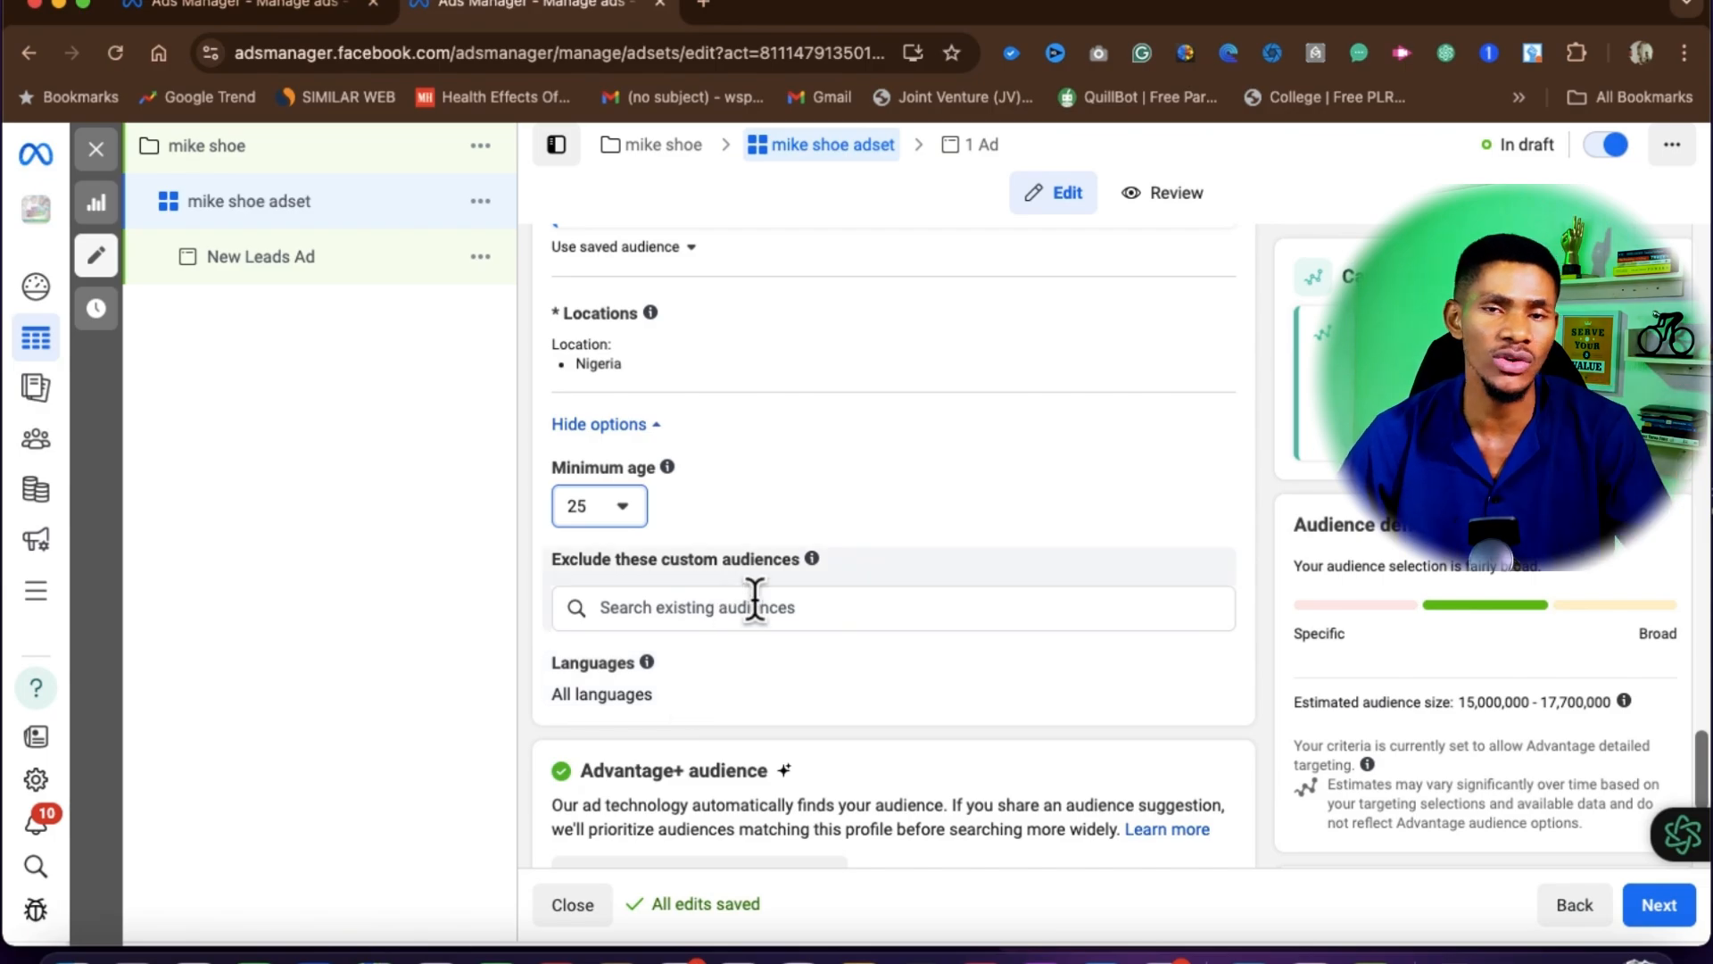
{"action": "scroll", "coordinate": [773, 586], "scroll_direction": "down", "scroll_amount": 5}
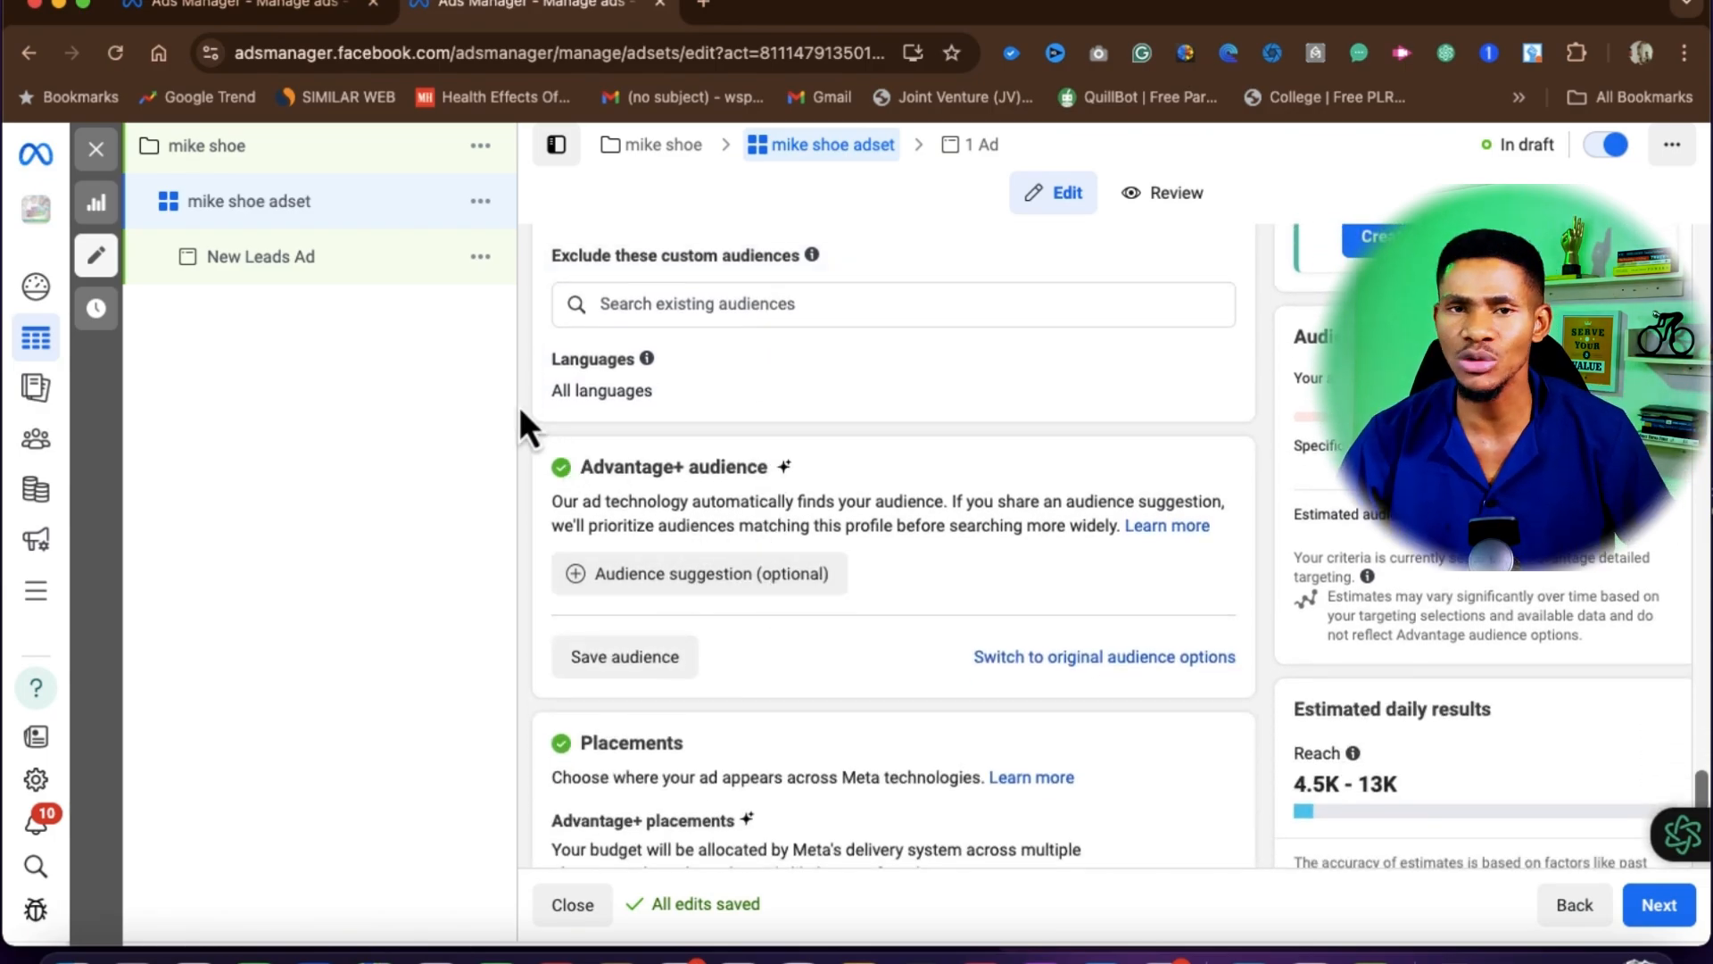
{"action": "scroll", "coordinate": [837, 671], "scroll_direction": "down", "scroll_amount": 1}
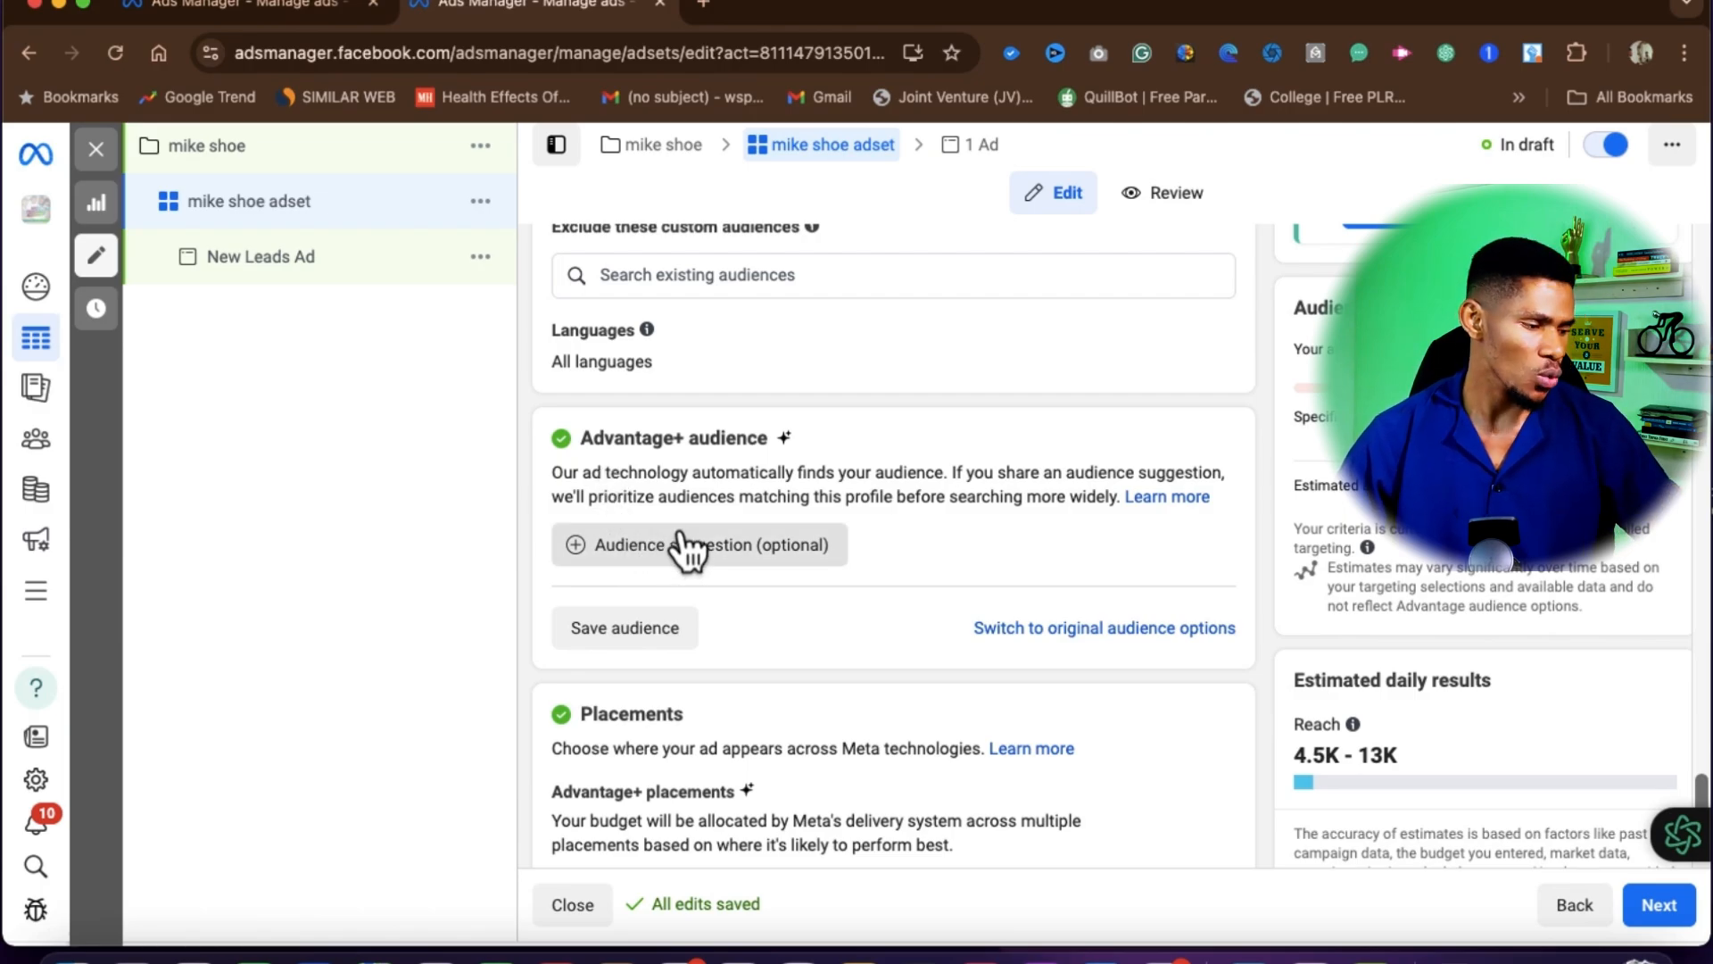
{"action": "mouse_move", "coordinate": [685, 547]}
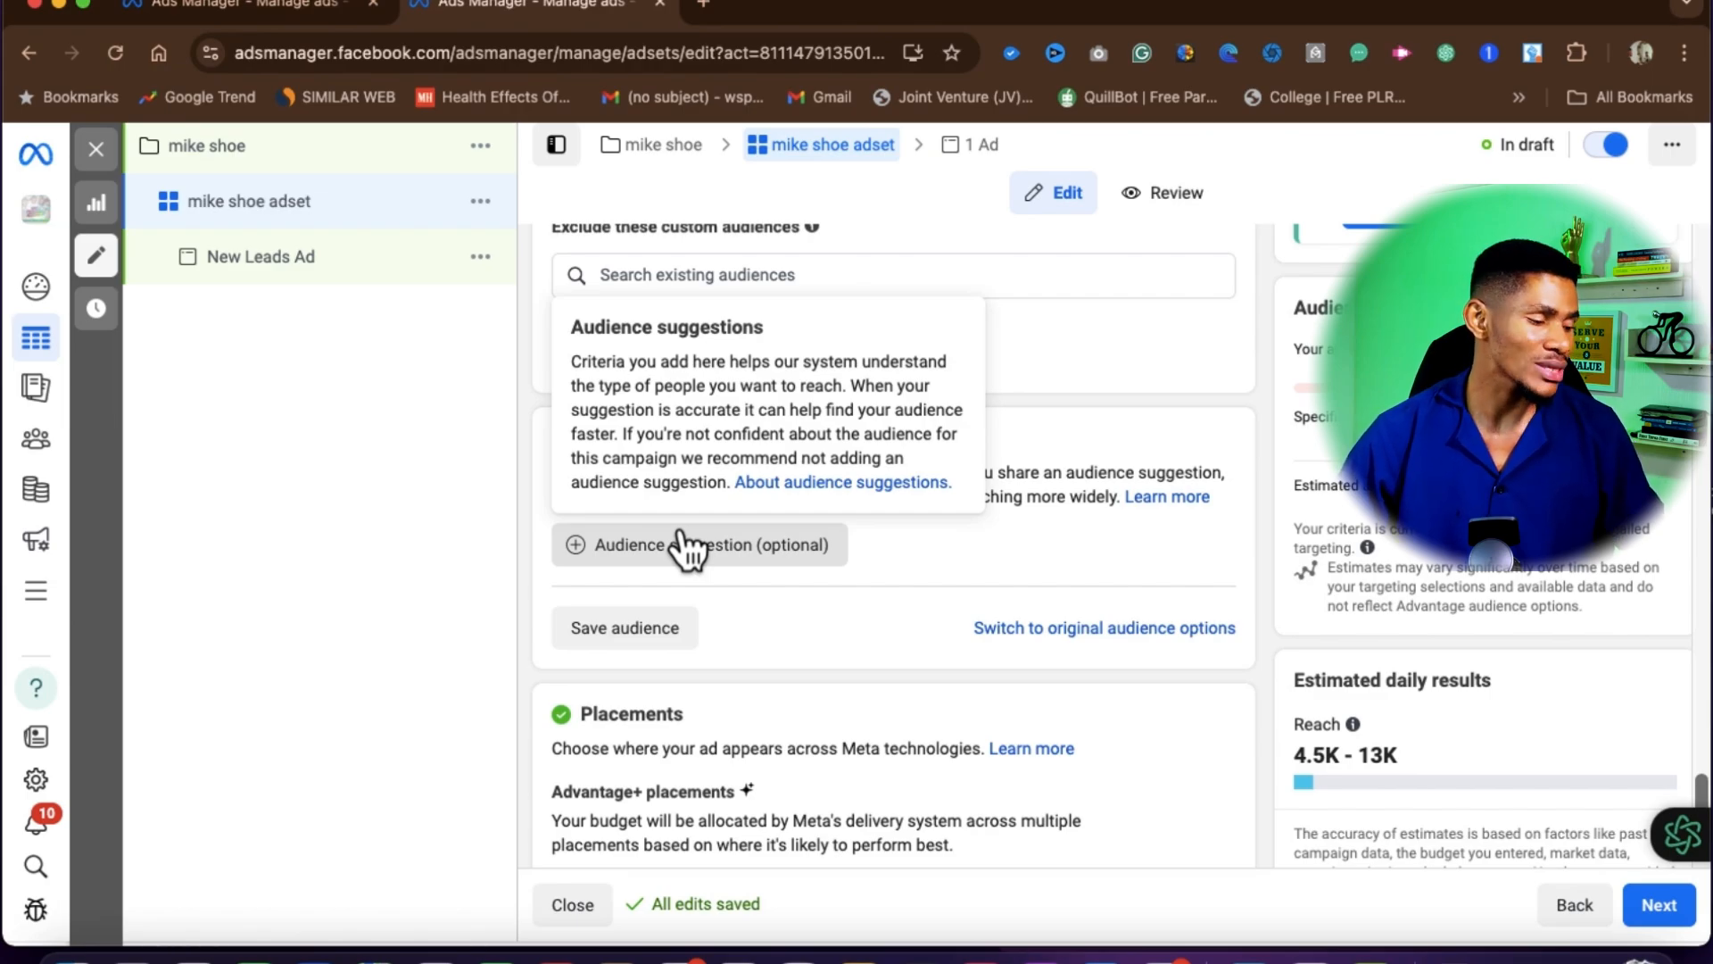
{"action": "scroll", "coordinate": [684, 547], "scroll_direction": "down", "scroll_amount": 1}
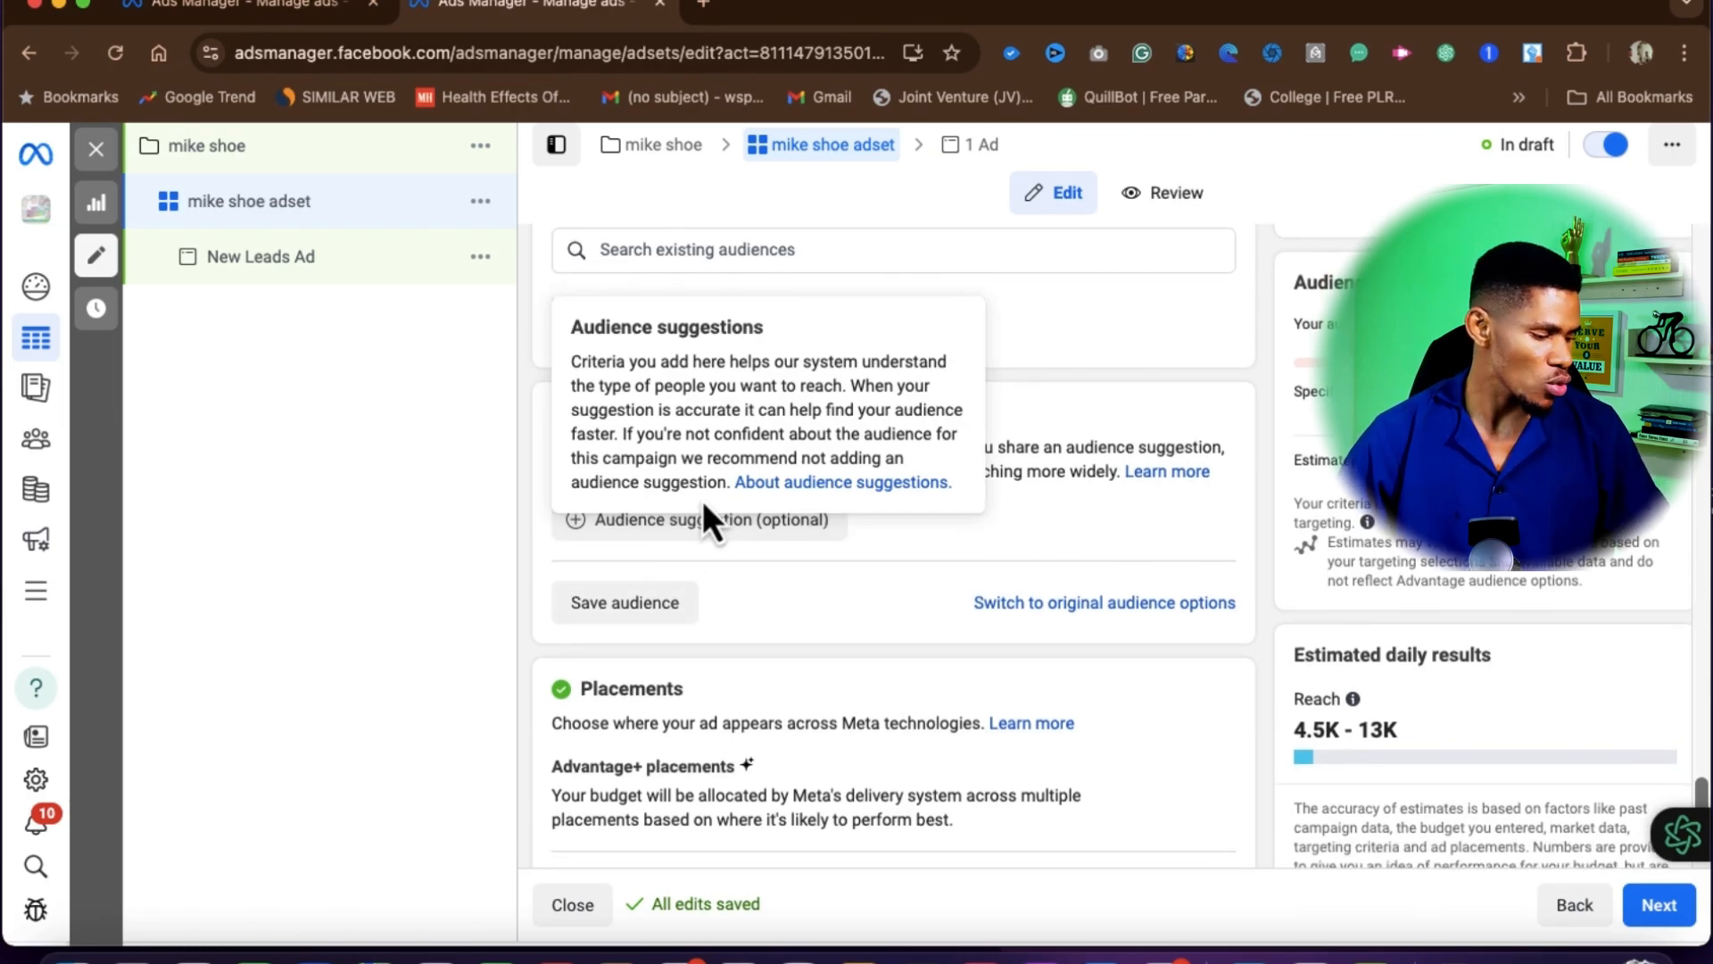
{"action": "left_click", "coordinate": [742, 545]}
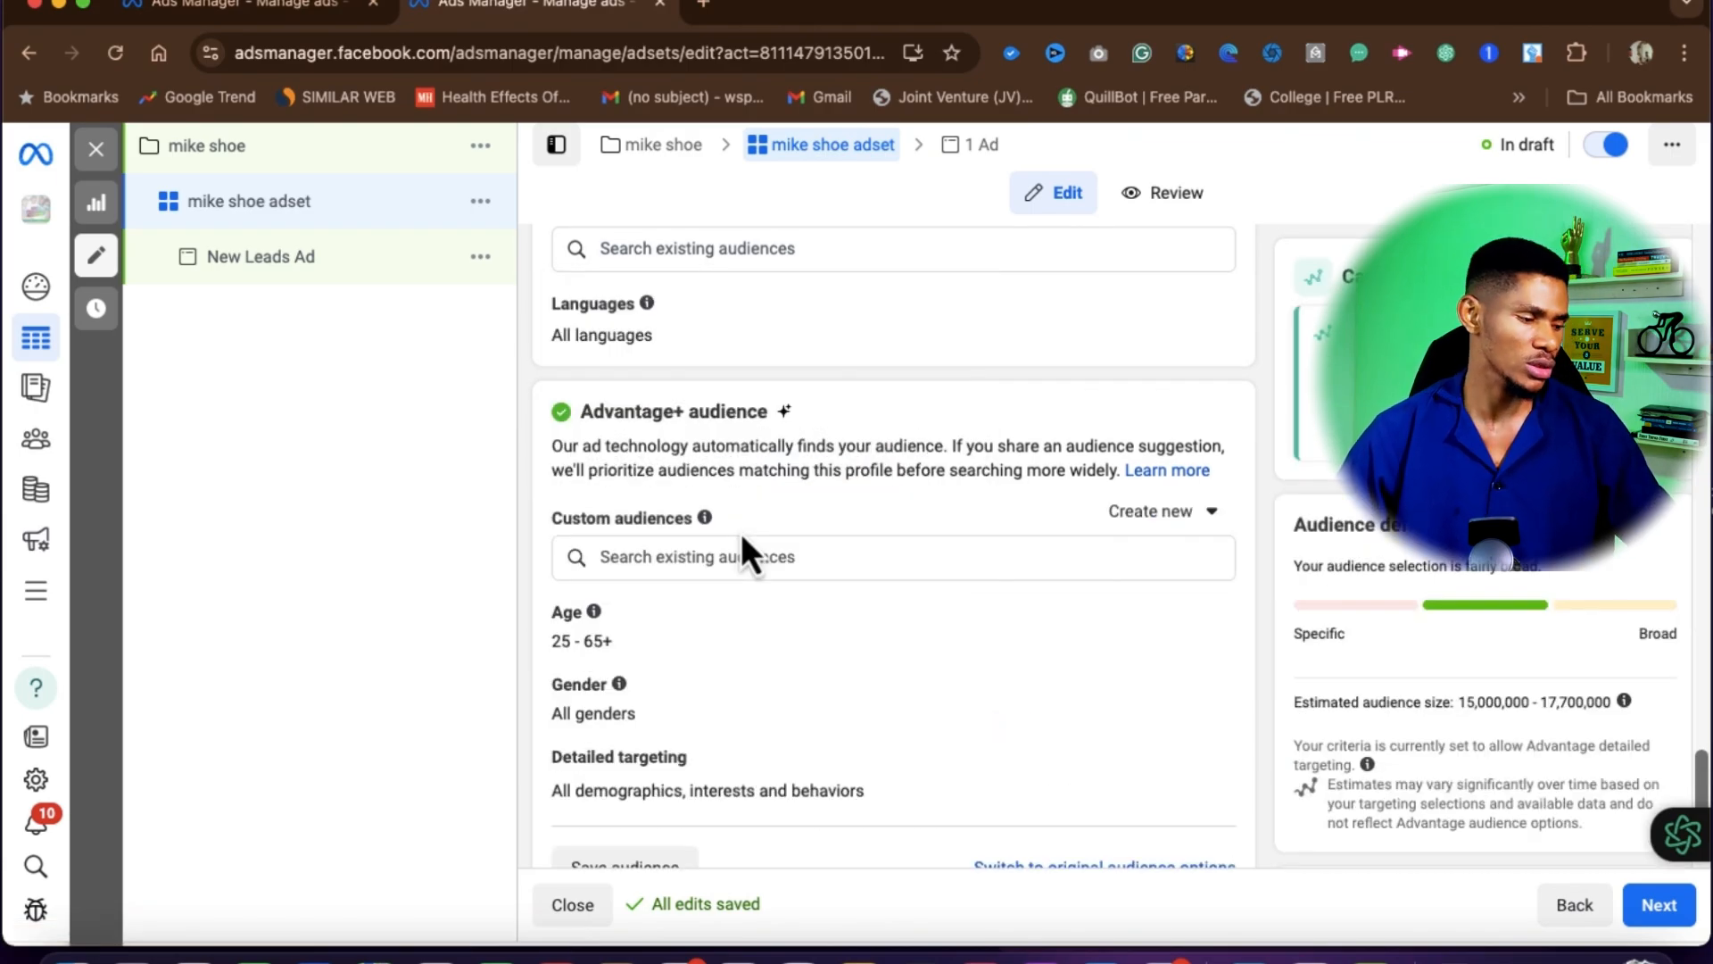
Step: Search the detailed targeting for "women" and include the employer UN Women in the audience suggestion
{"action": "scroll", "coordinate": [740, 546], "scroll_direction": "down", "scroll_amount": 2}
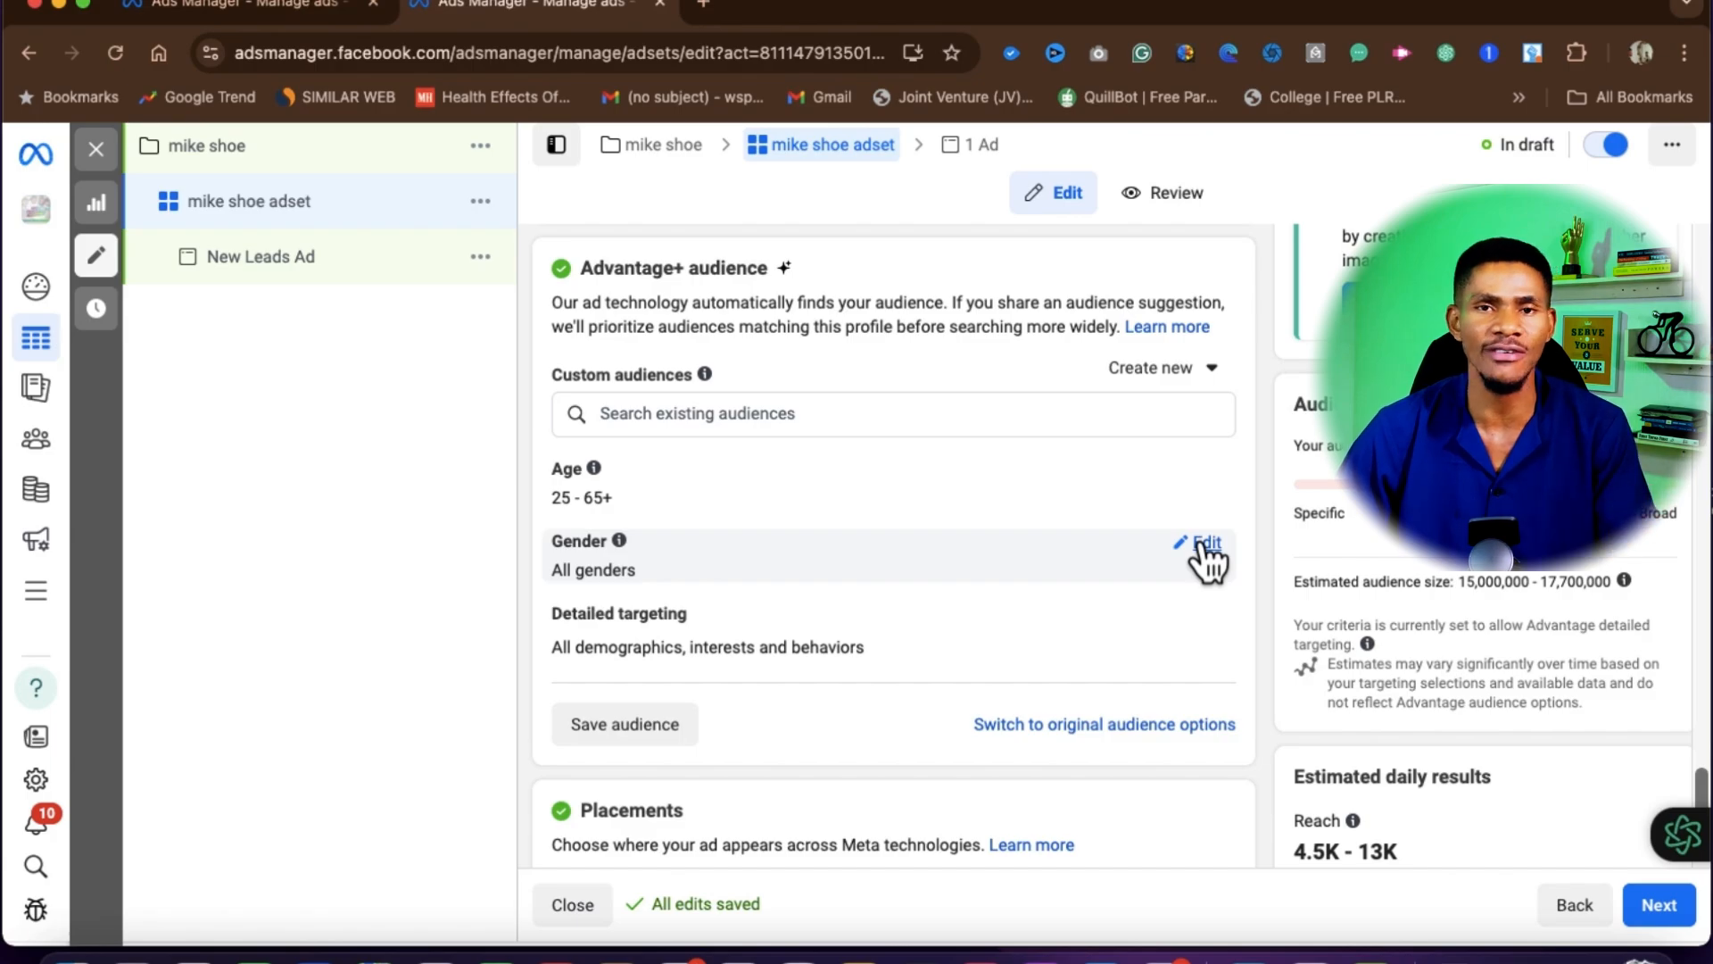
{"action": "scroll", "coordinate": [1201, 561], "scroll_direction": "down", "scroll_amount": 1}
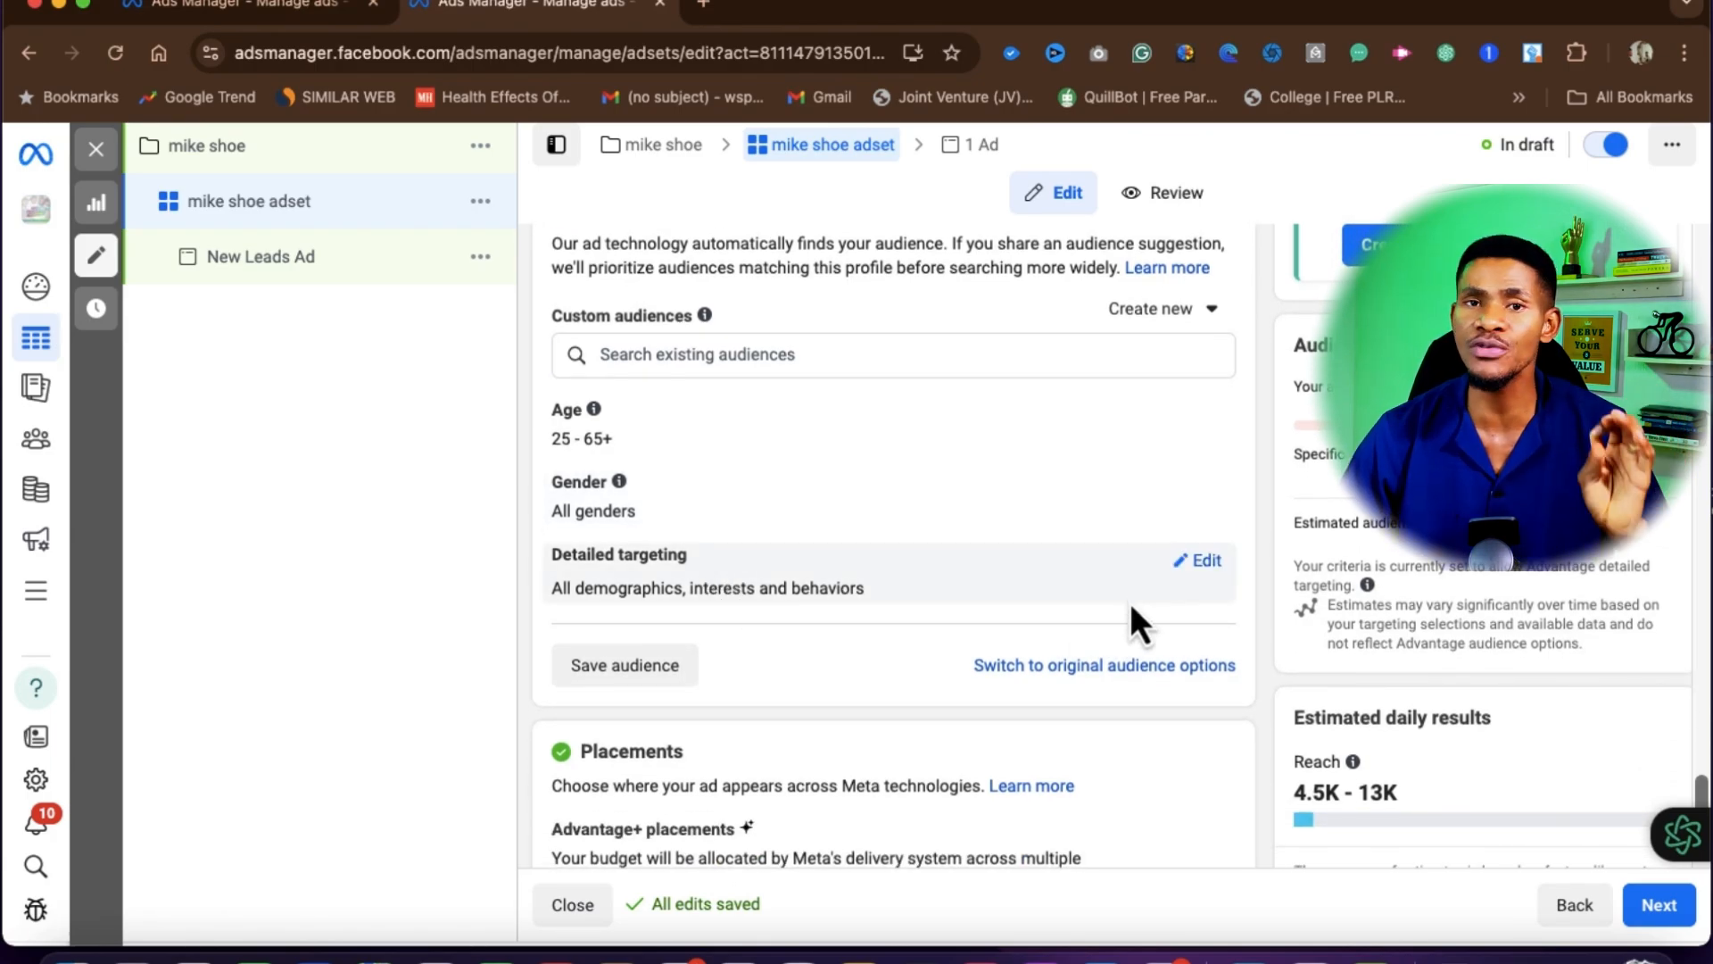
{"action": "left_click", "coordinate": [1206, 564]}
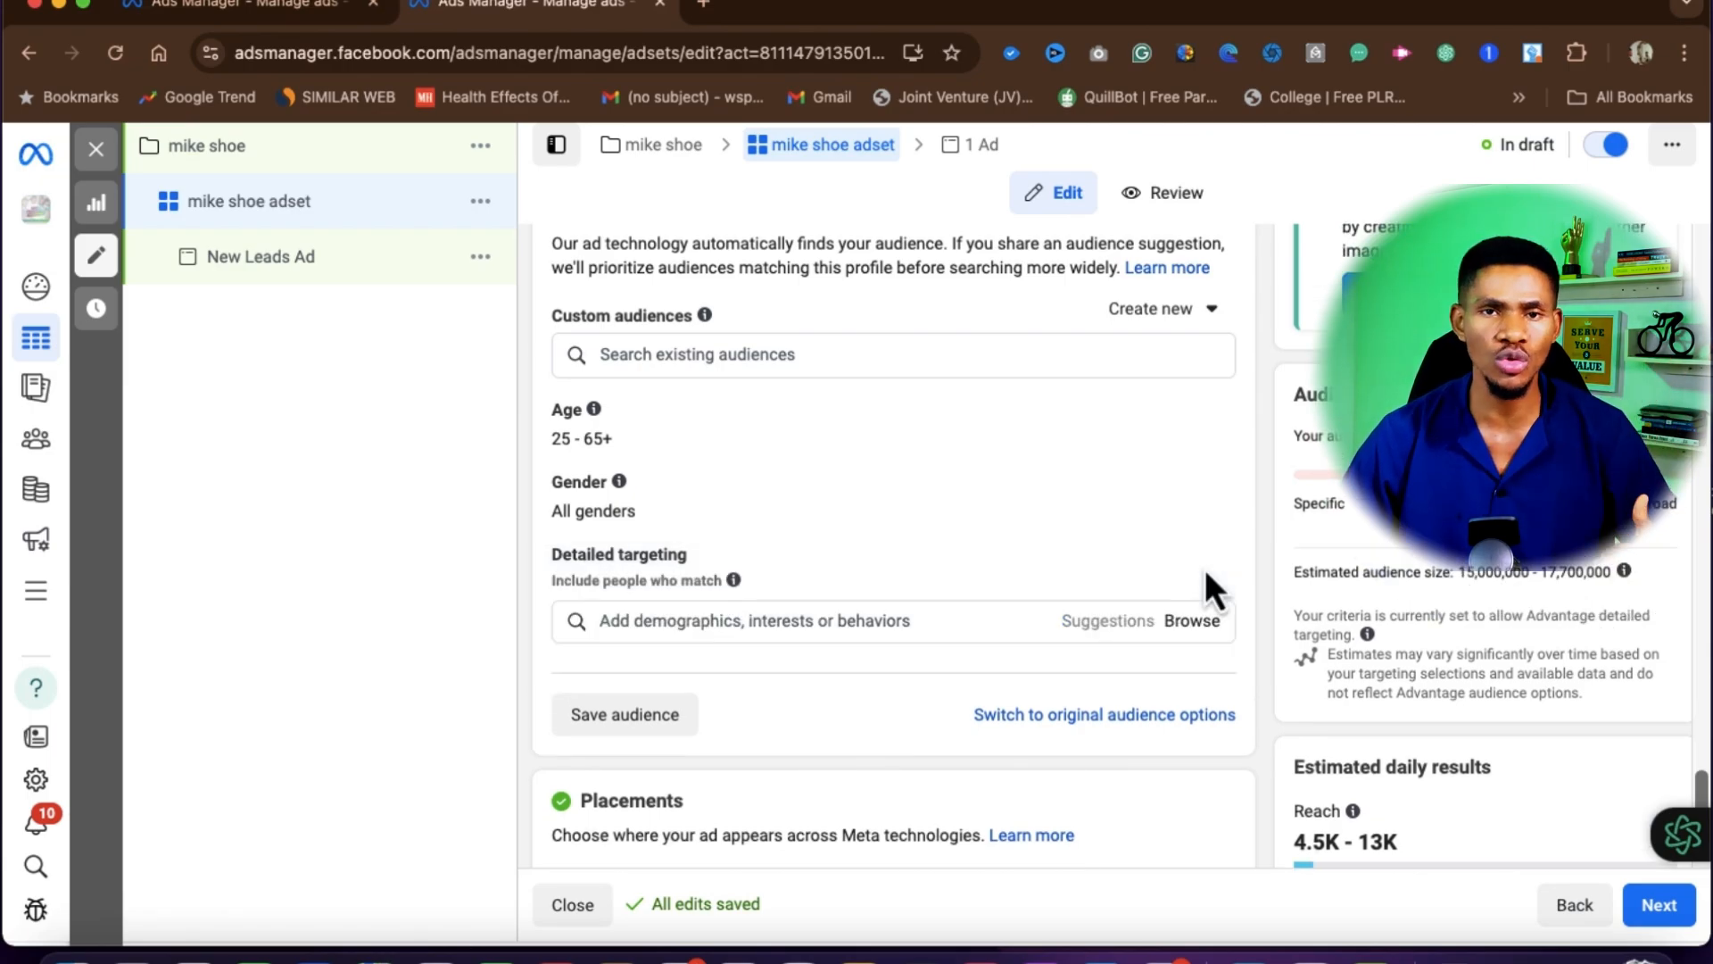
{"action": "left_click", "coordinate": [884, 615]}
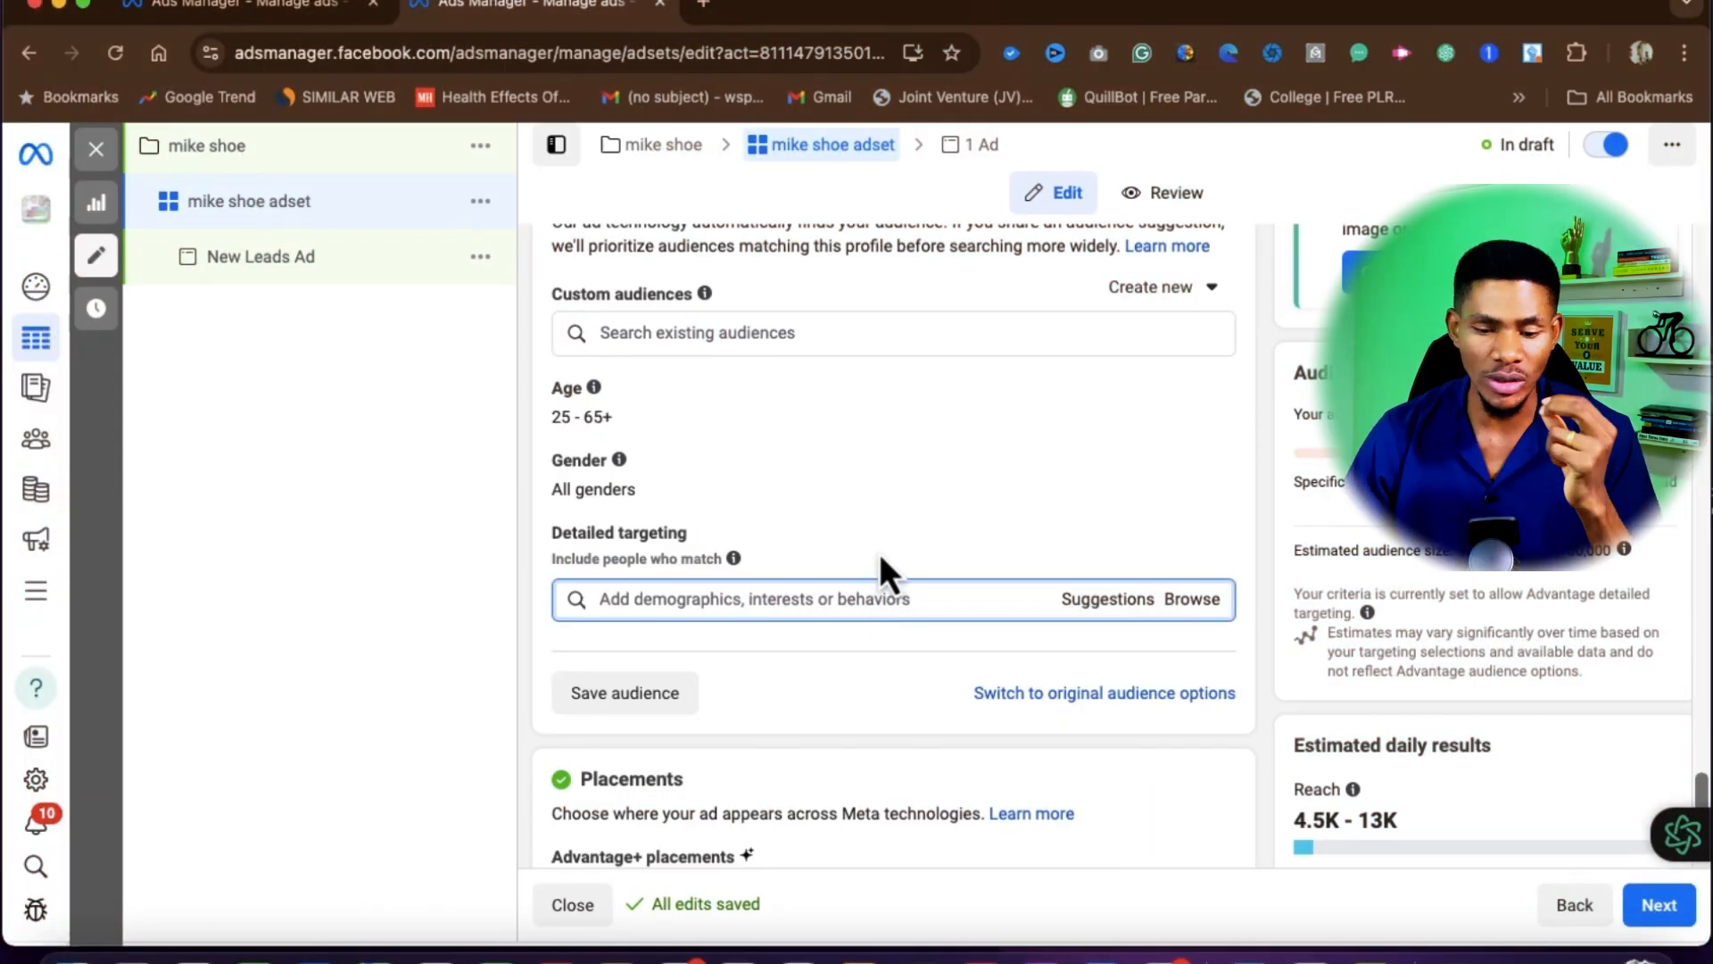
{"action": "scroll", "coordinate": [827, 669], "scroll_direction": "down", "scroll_amount": 1}
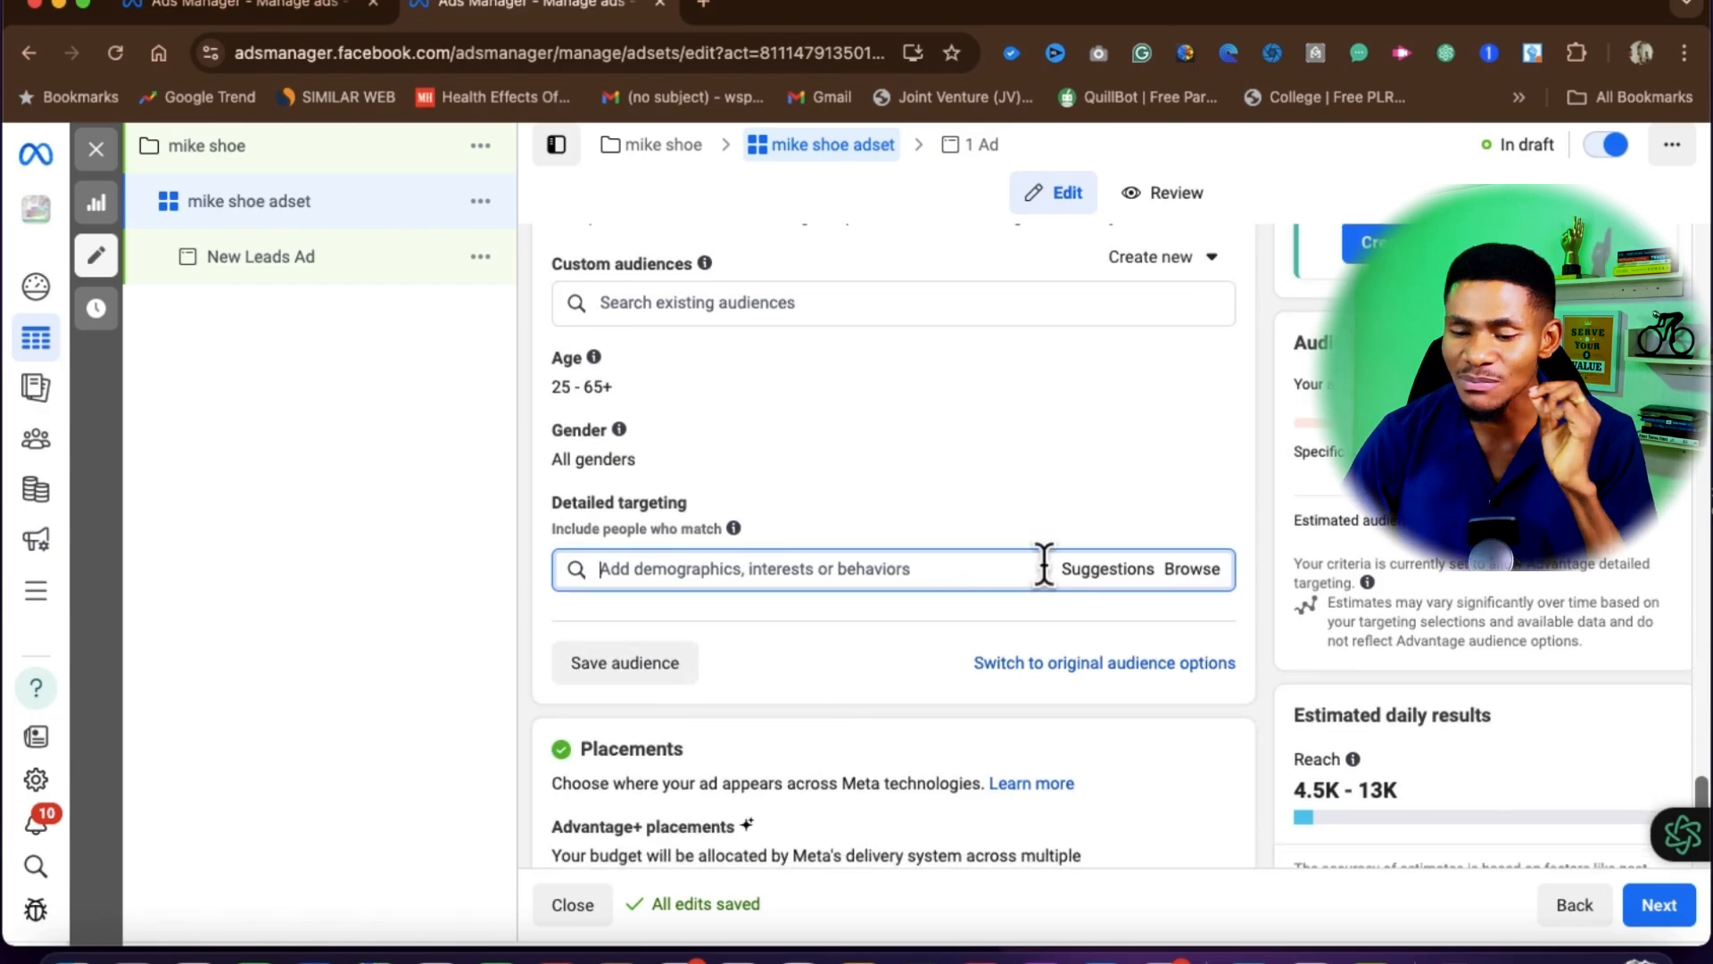
{"action": "mouse_move", "coordinate": [718, 546]}
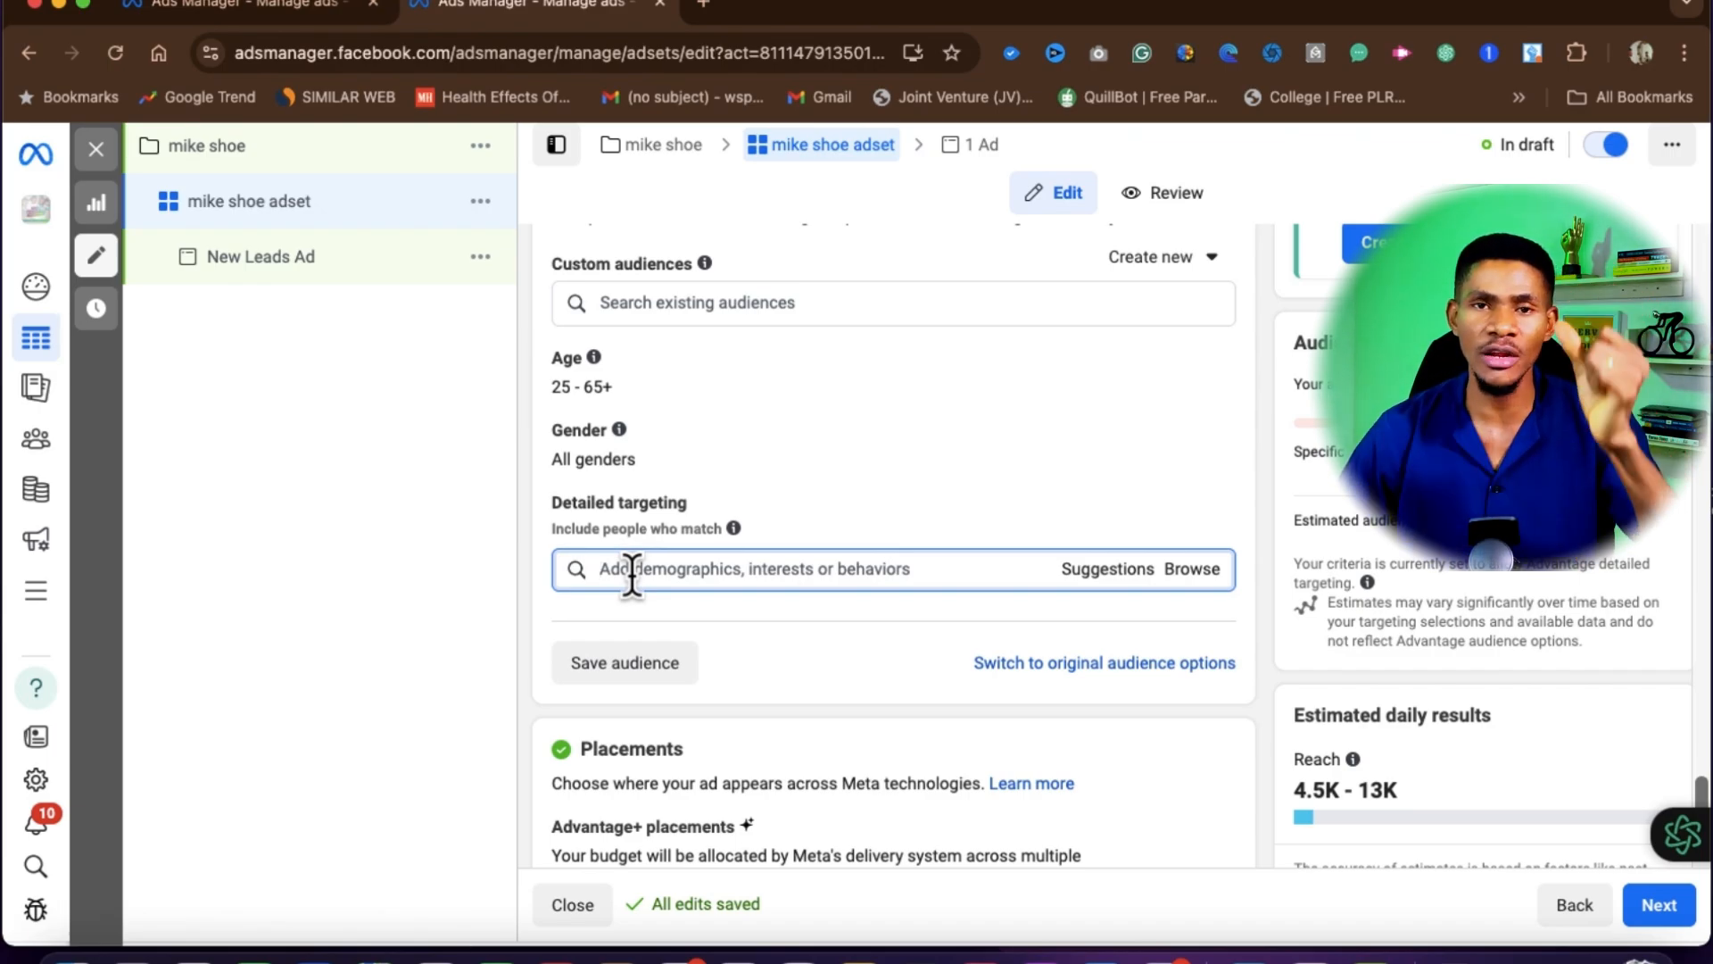
{"action": "scroll", "coordinate": [632, 574], "scroll_direction": "down", "scroll_amount": 2}
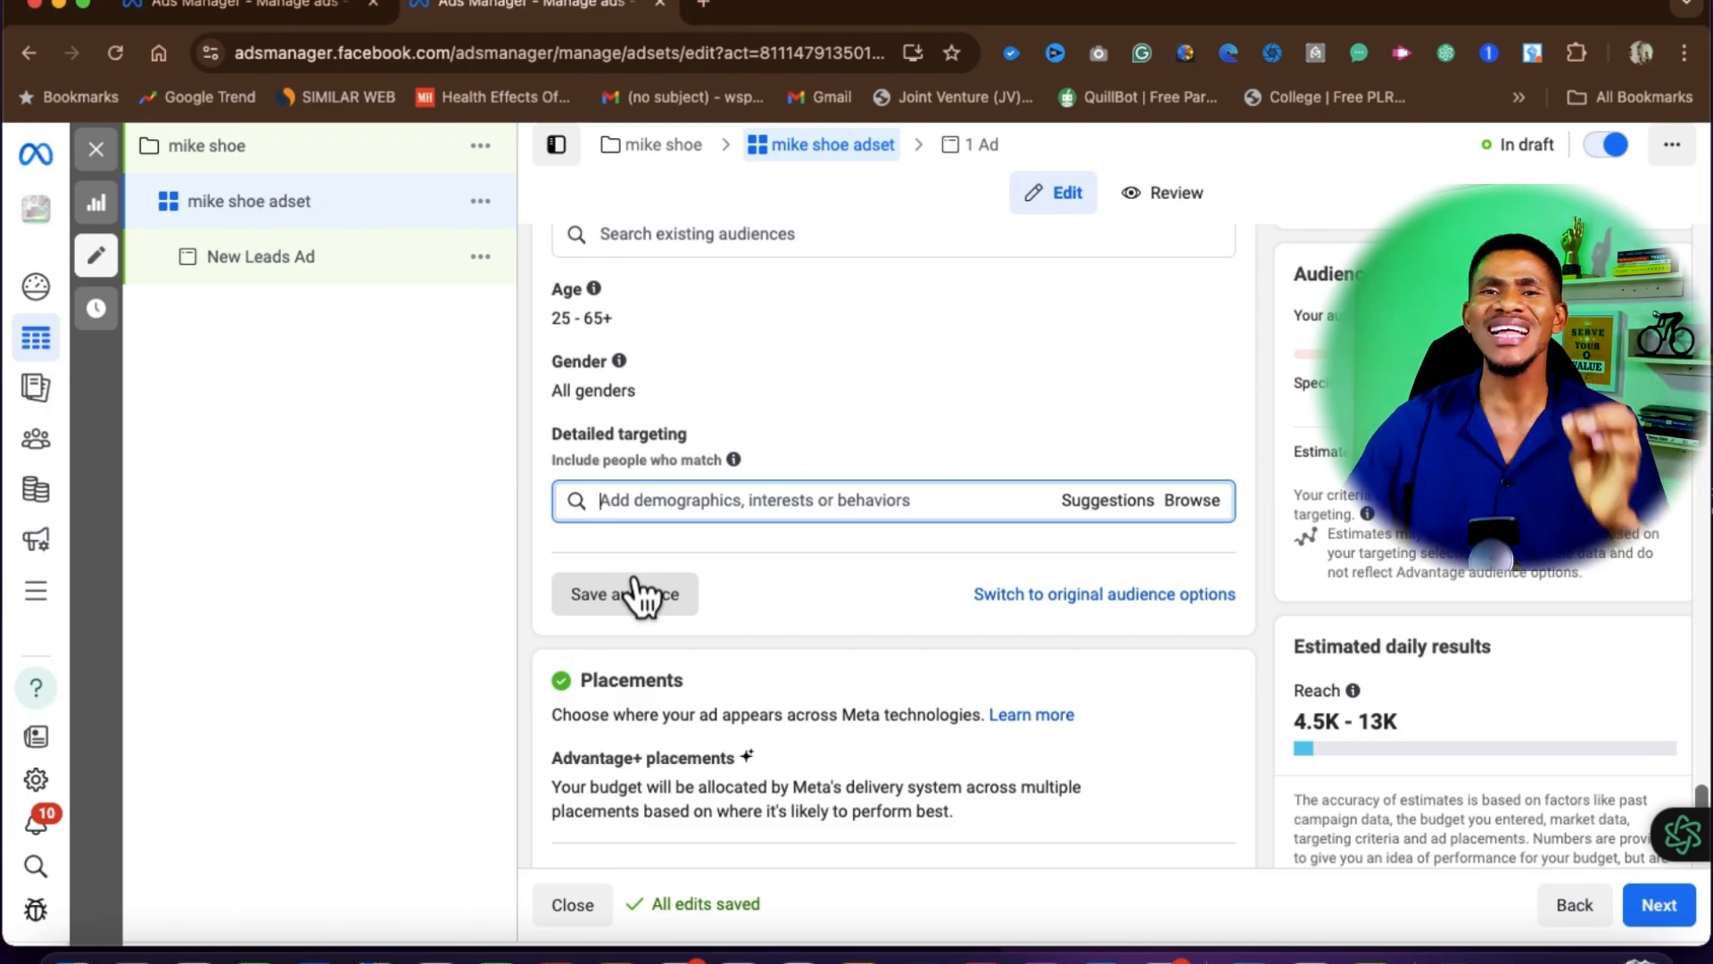
{"action": "type", "text": "women"}
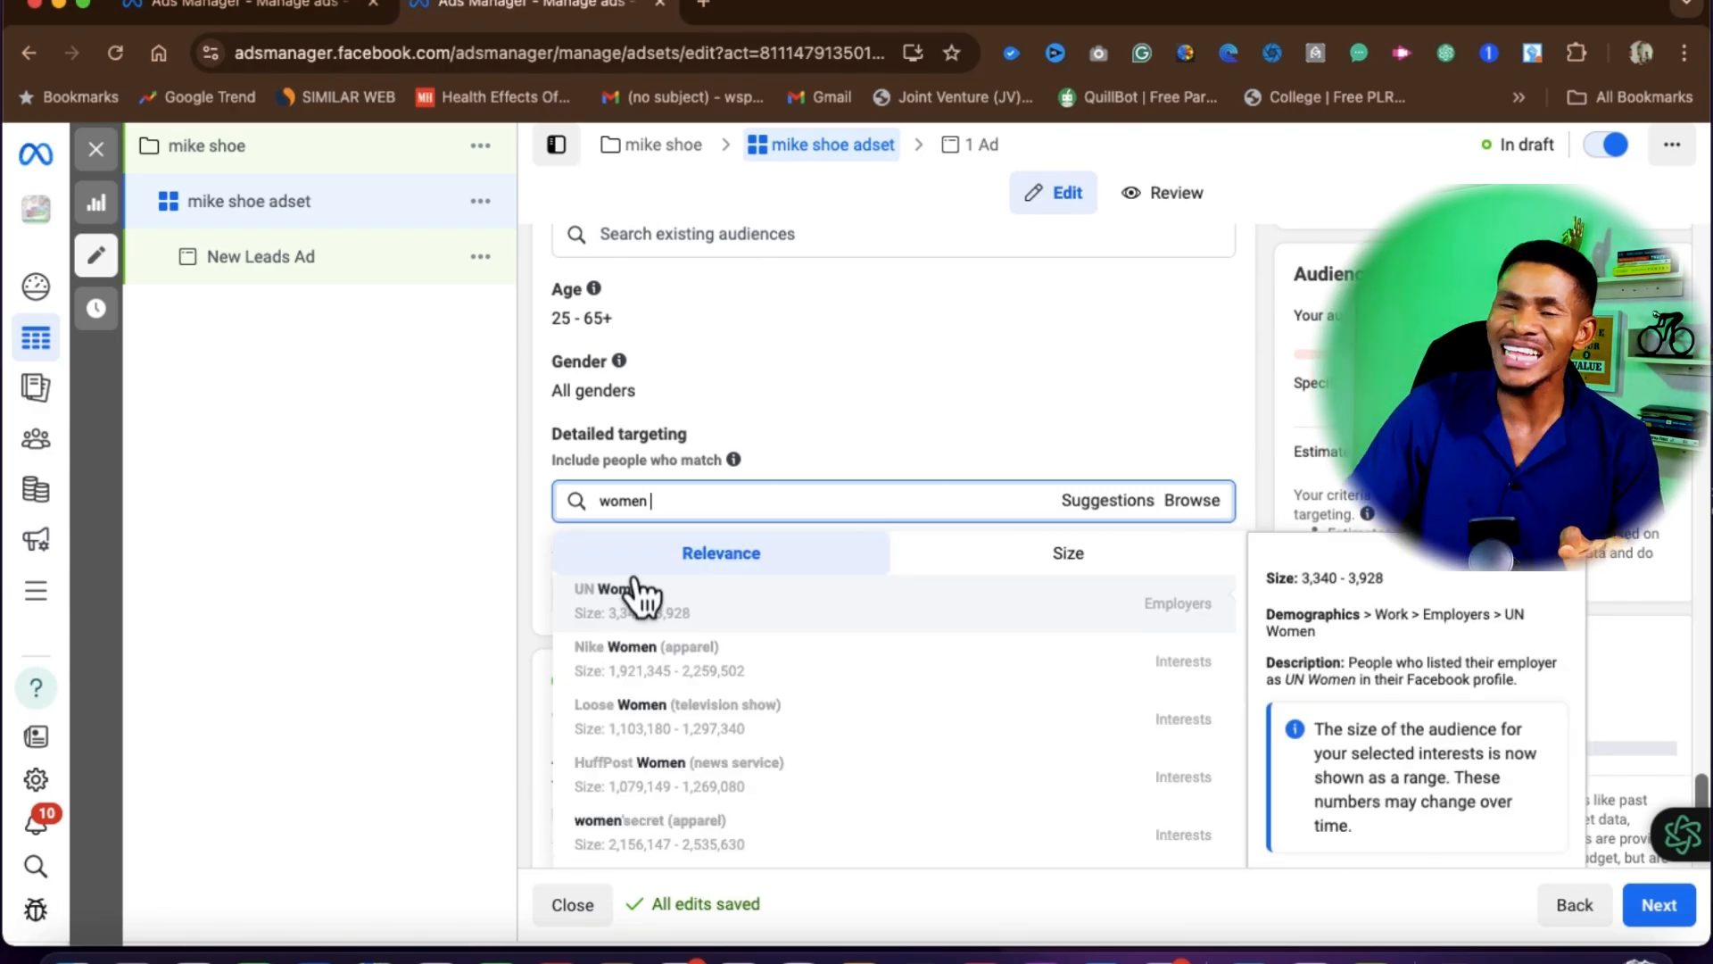
{"action": "left_click", "coordinate": [635, 593]}
Step: Switch the ad set's placements to manual placements and review the available platforms and placement types
{"action": "scroll", "coordinate": [675, 749], "scroll_direction": "down", "scroll_amount": 5}
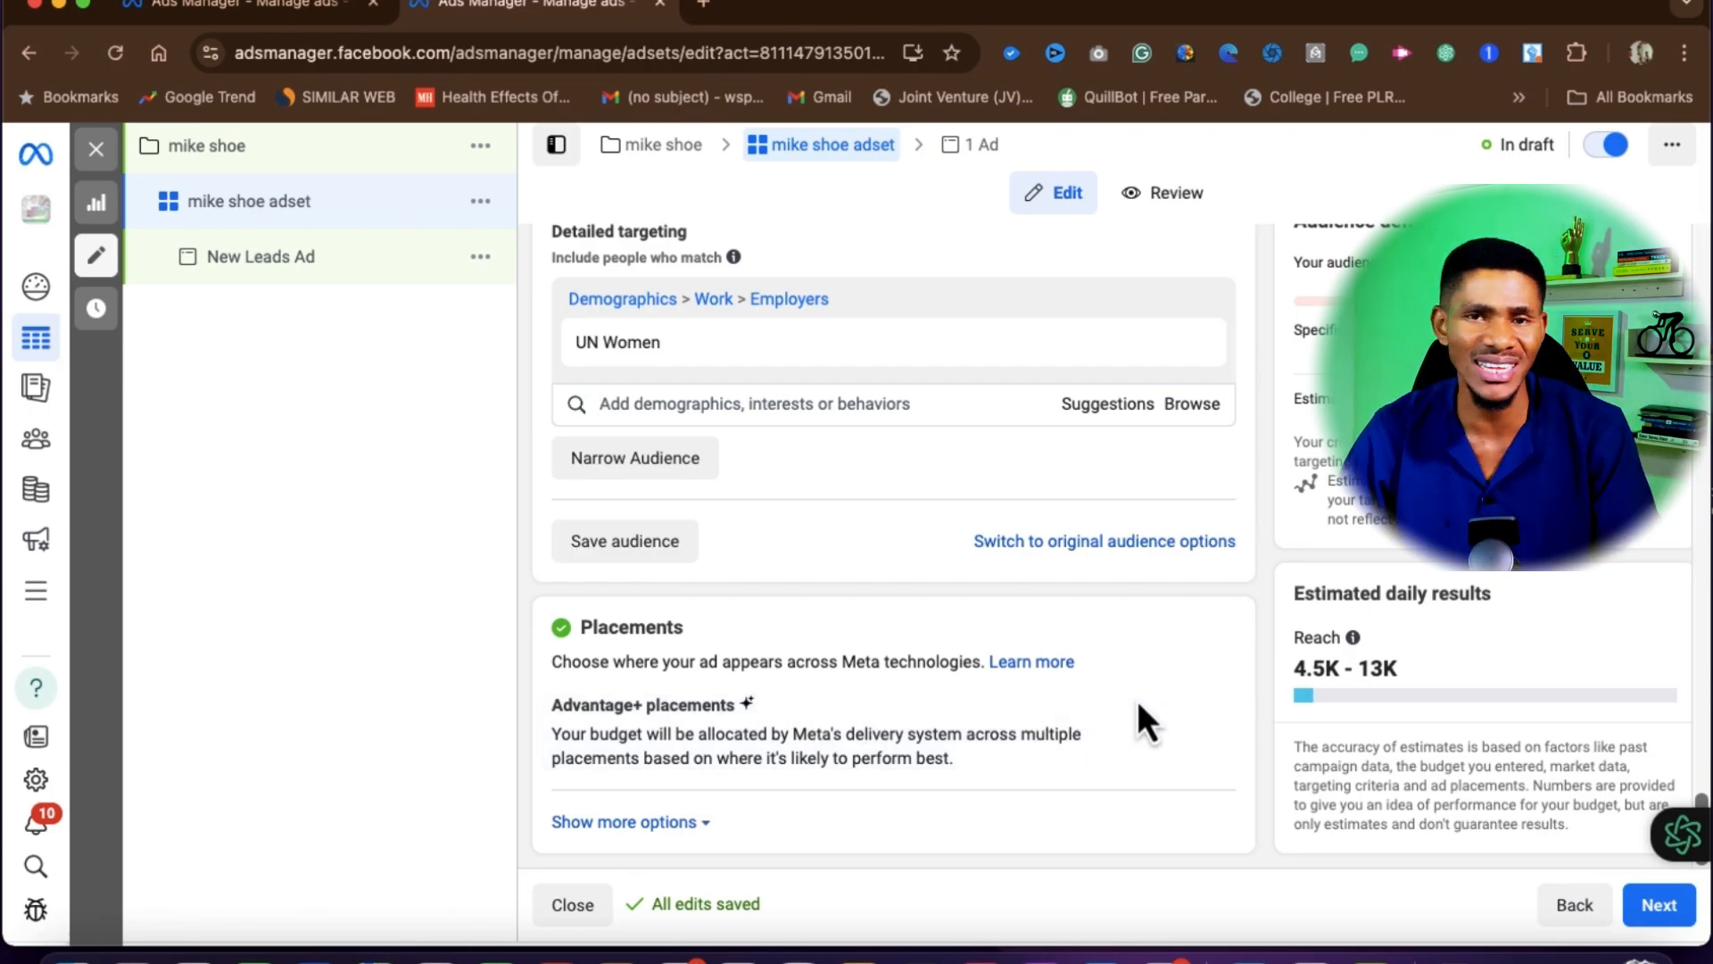
{"action": "left_click", "coordinate": [1205, 709]}
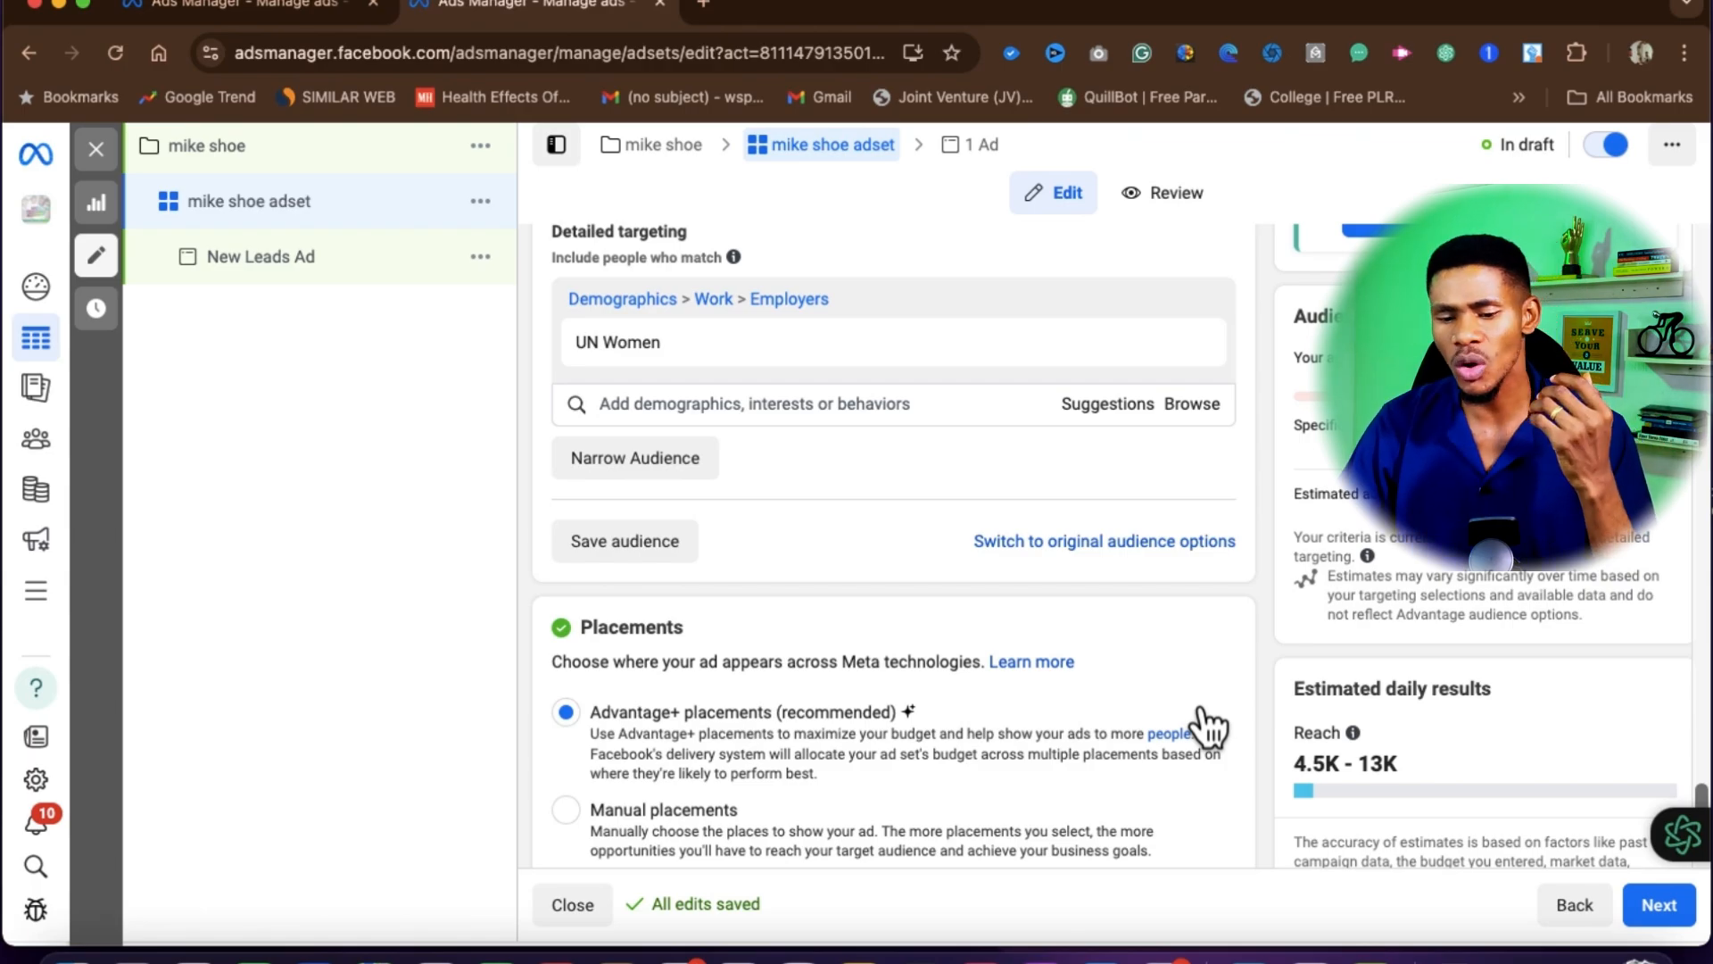
{"action": "scroll", "coordinate": [1197, 726], "scroll_direction": "down", "scroll_amount": 1}
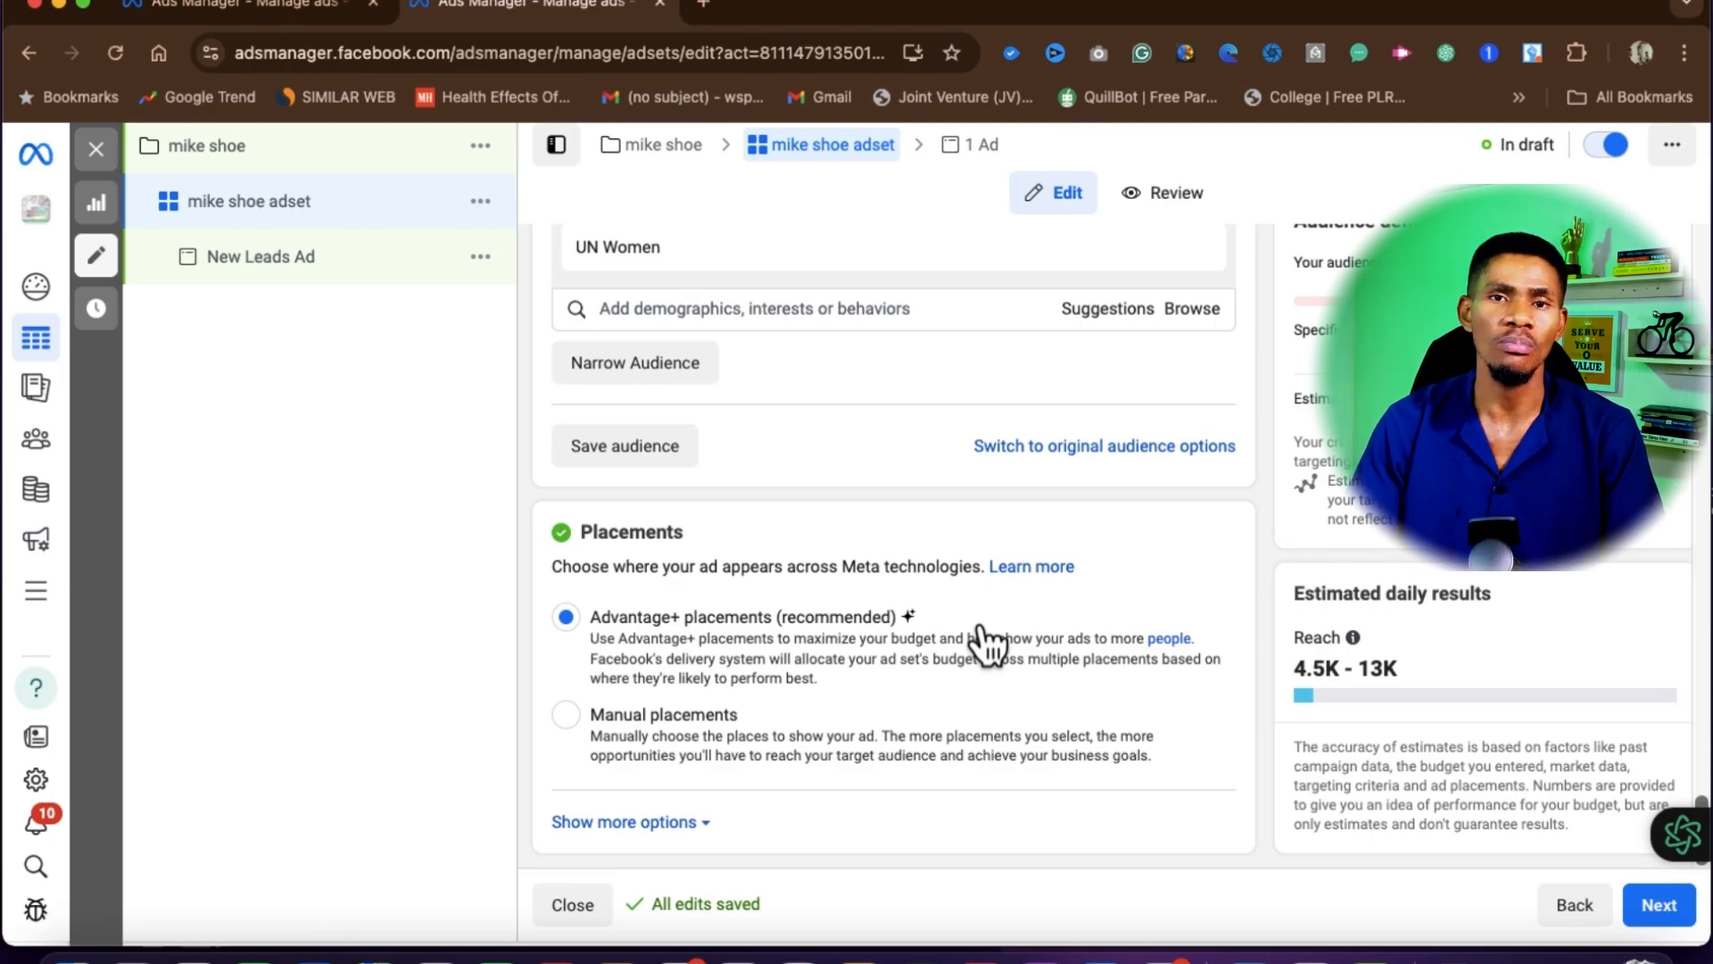
{"action": "left_click", "coordinate": [566, 714]}
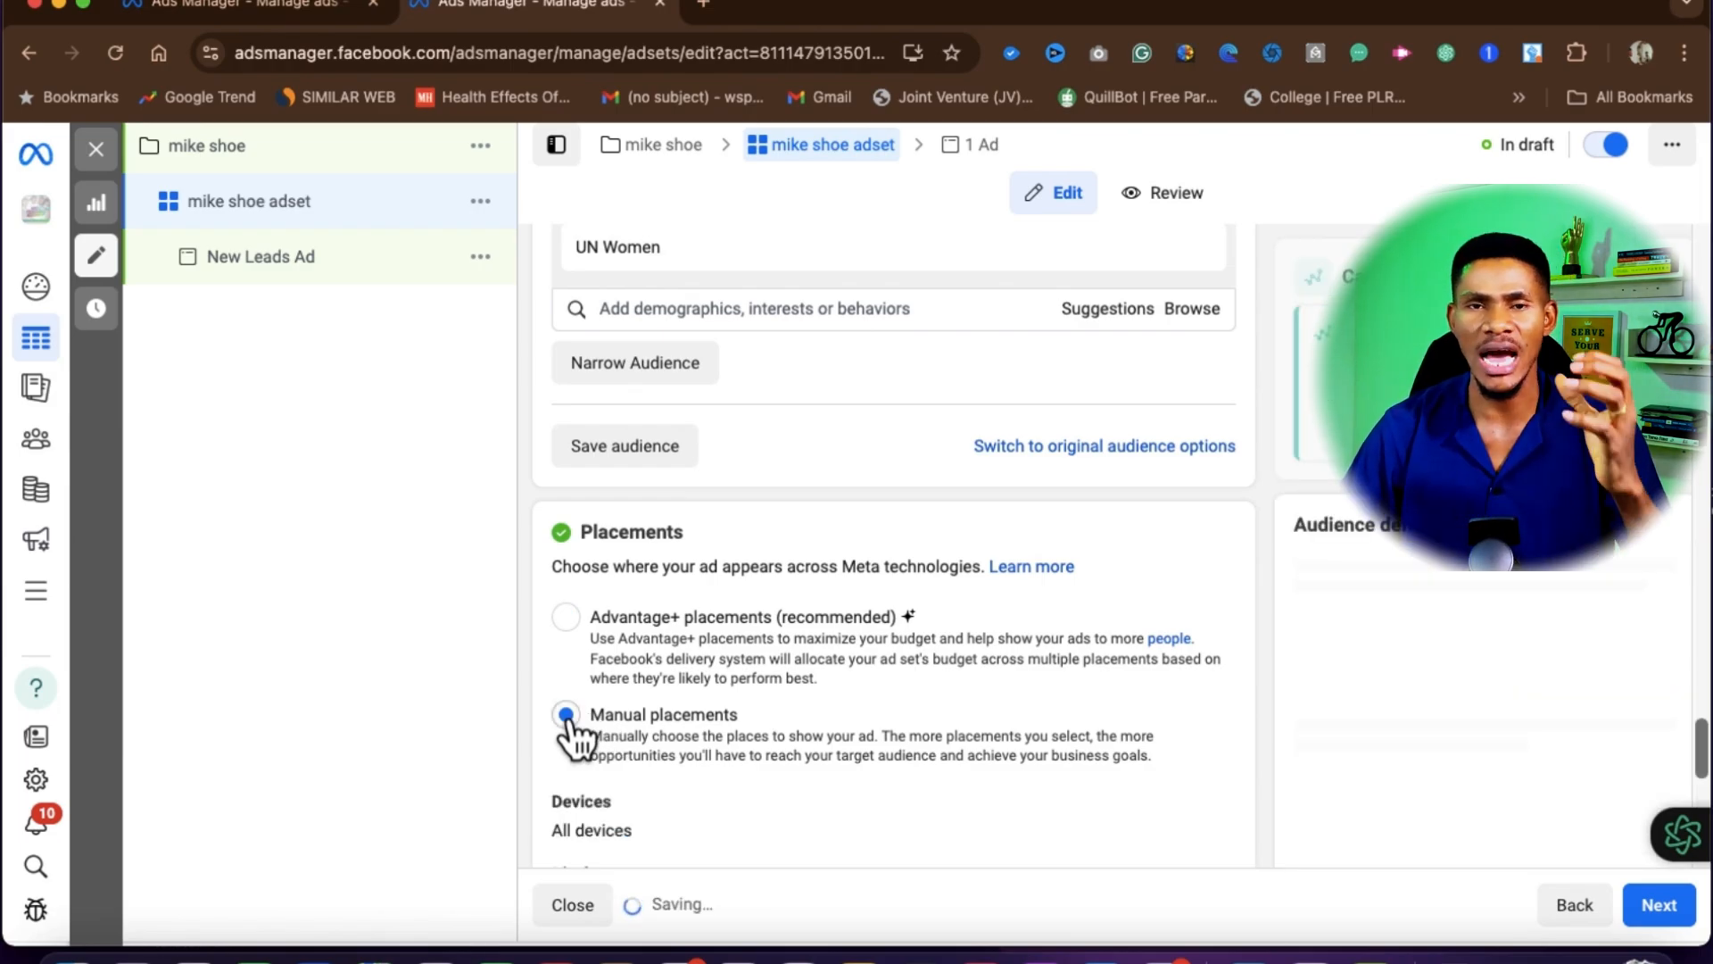
{"action": "scroll", "coordinate": [569, 721], "scroll_direction": "down", "scroll_amount": 5}
{"action": "scroll", "coordinate": [569, 721], "scroll_direction": "down", "scroll_amount": 4}
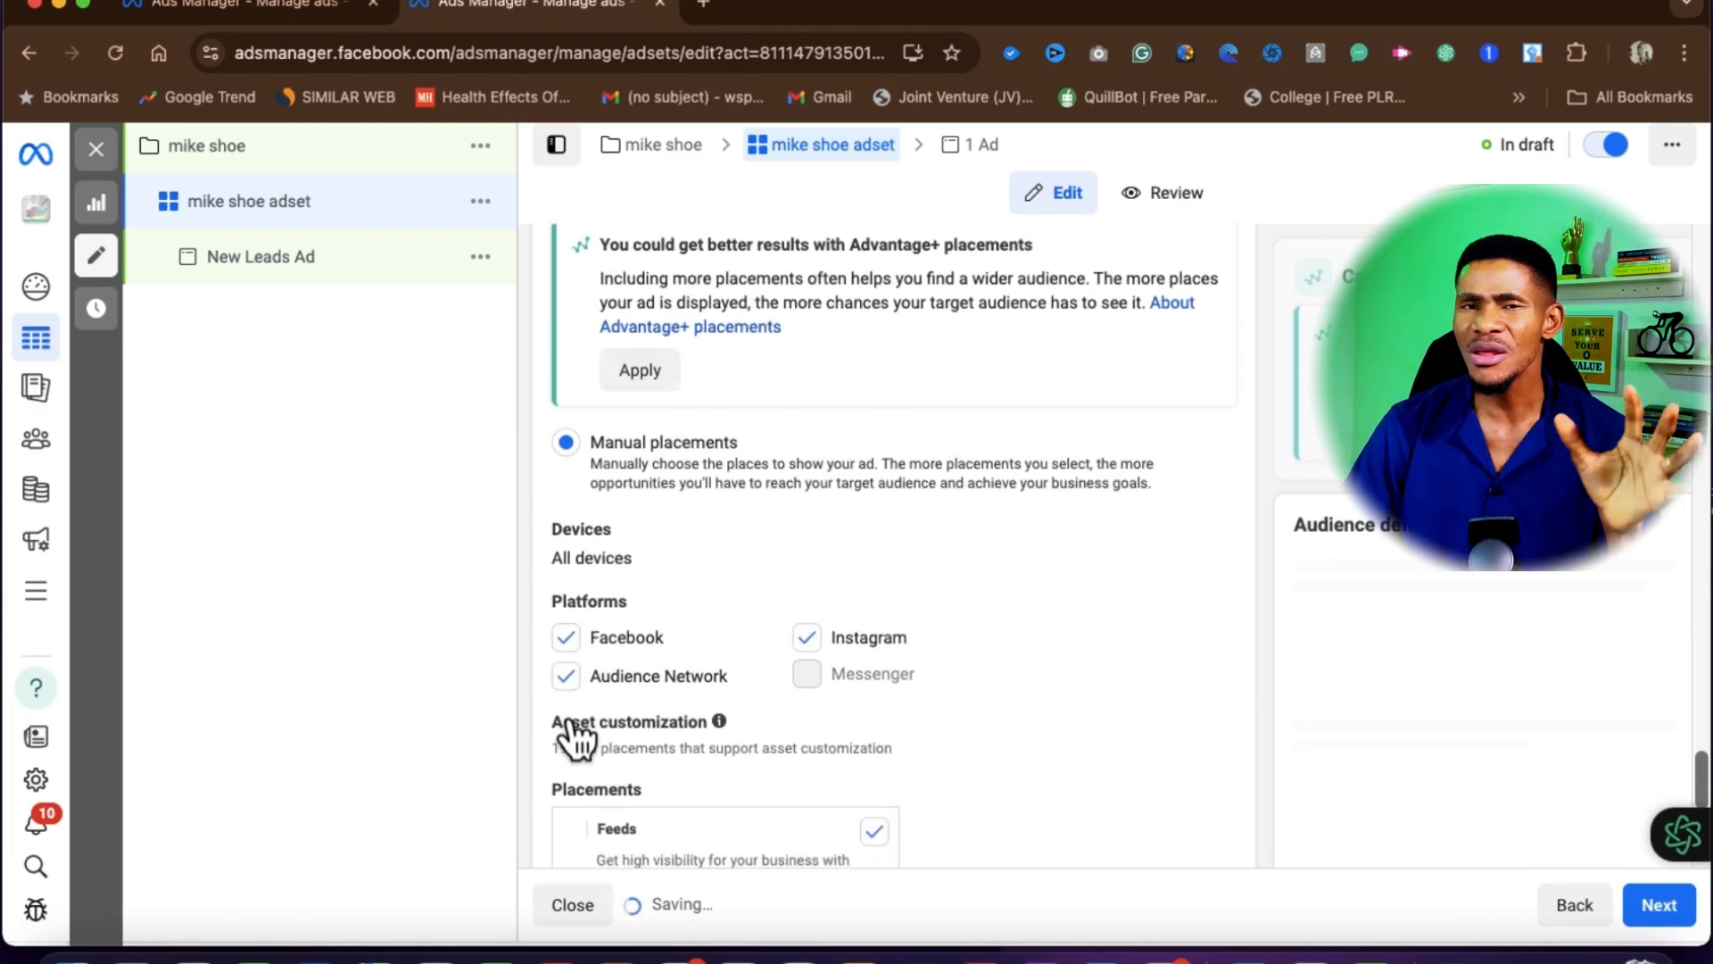
{"action": "scroll", "coordinate": [570, 721], "scroll_direction": "down", "scroll_amount": 2}
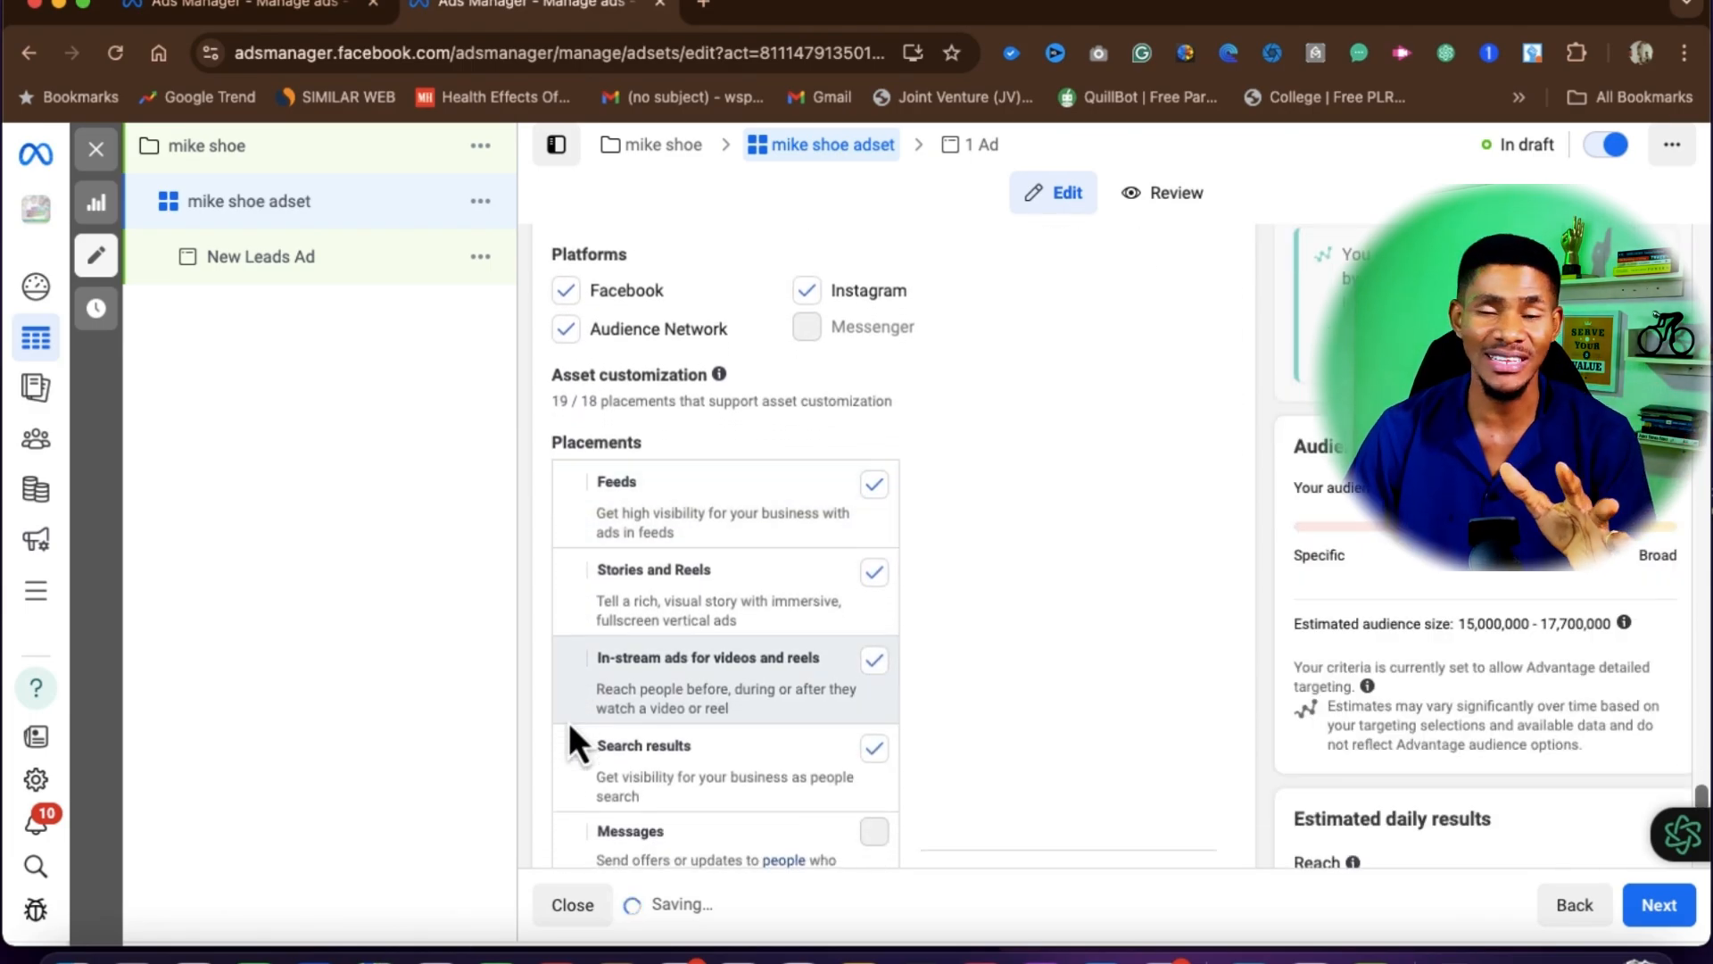
{"action": "scroll", "coordinate": [569, 721], "scroll_direction": "up", "scroll_amount": 7}
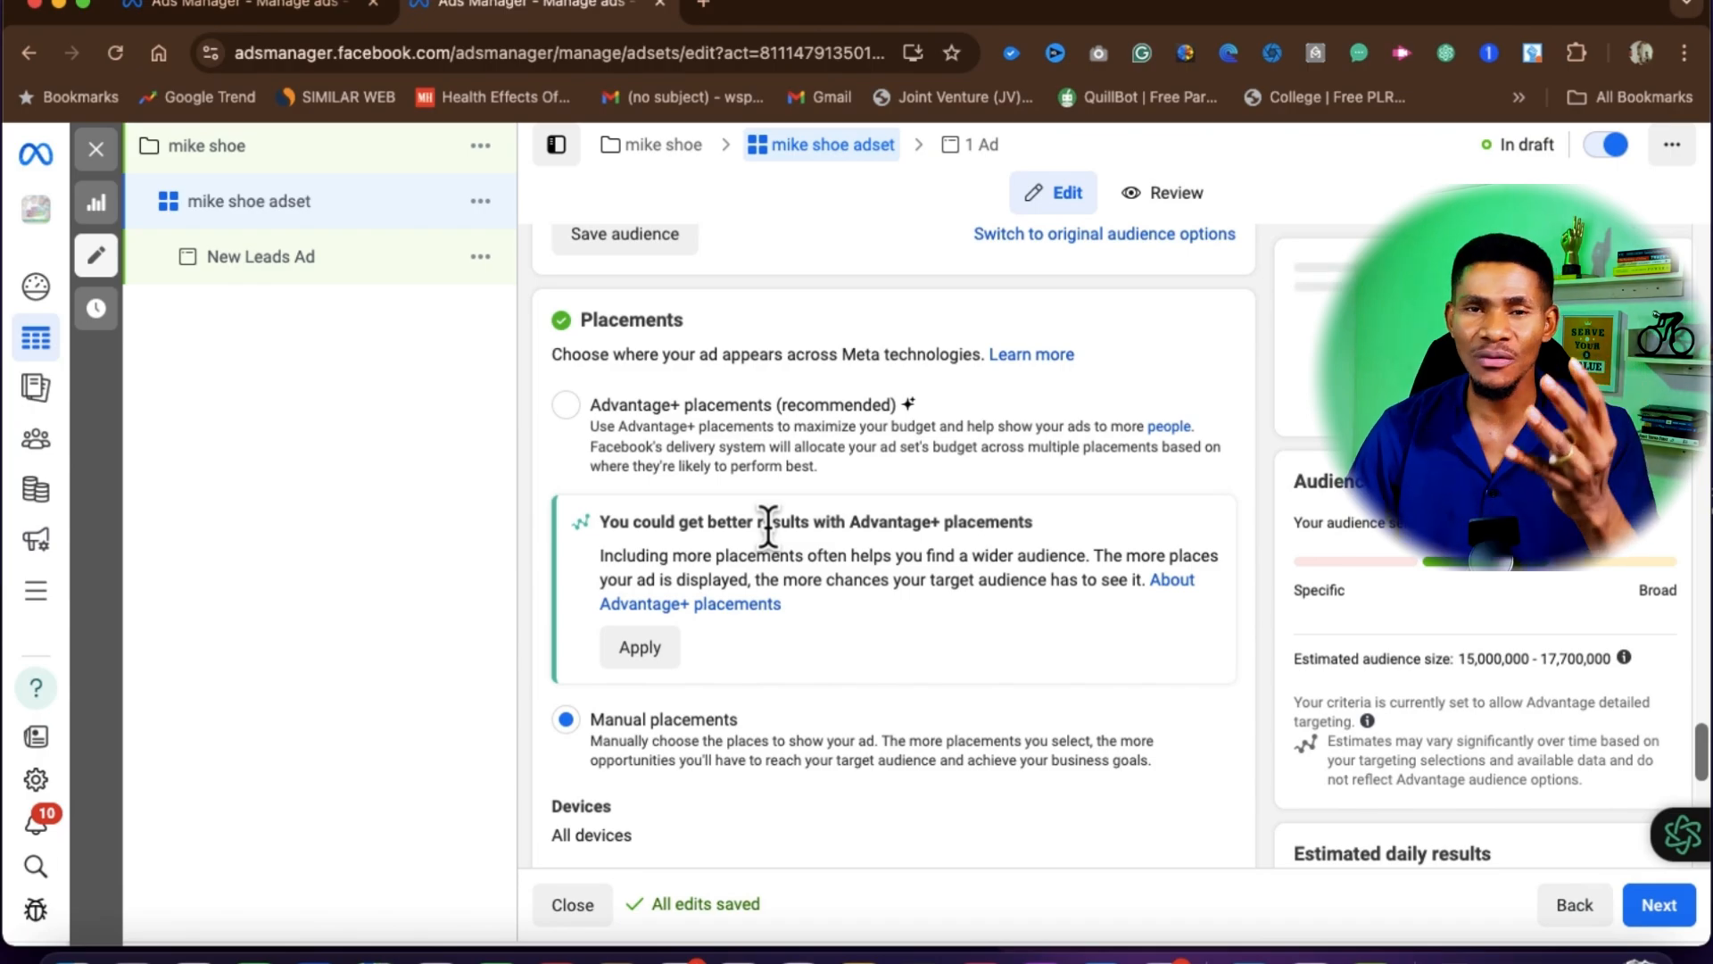
{"action": "scroll", "coordinate": [767, 526], "scroll_direction": "down", "scroll_amount": 10}
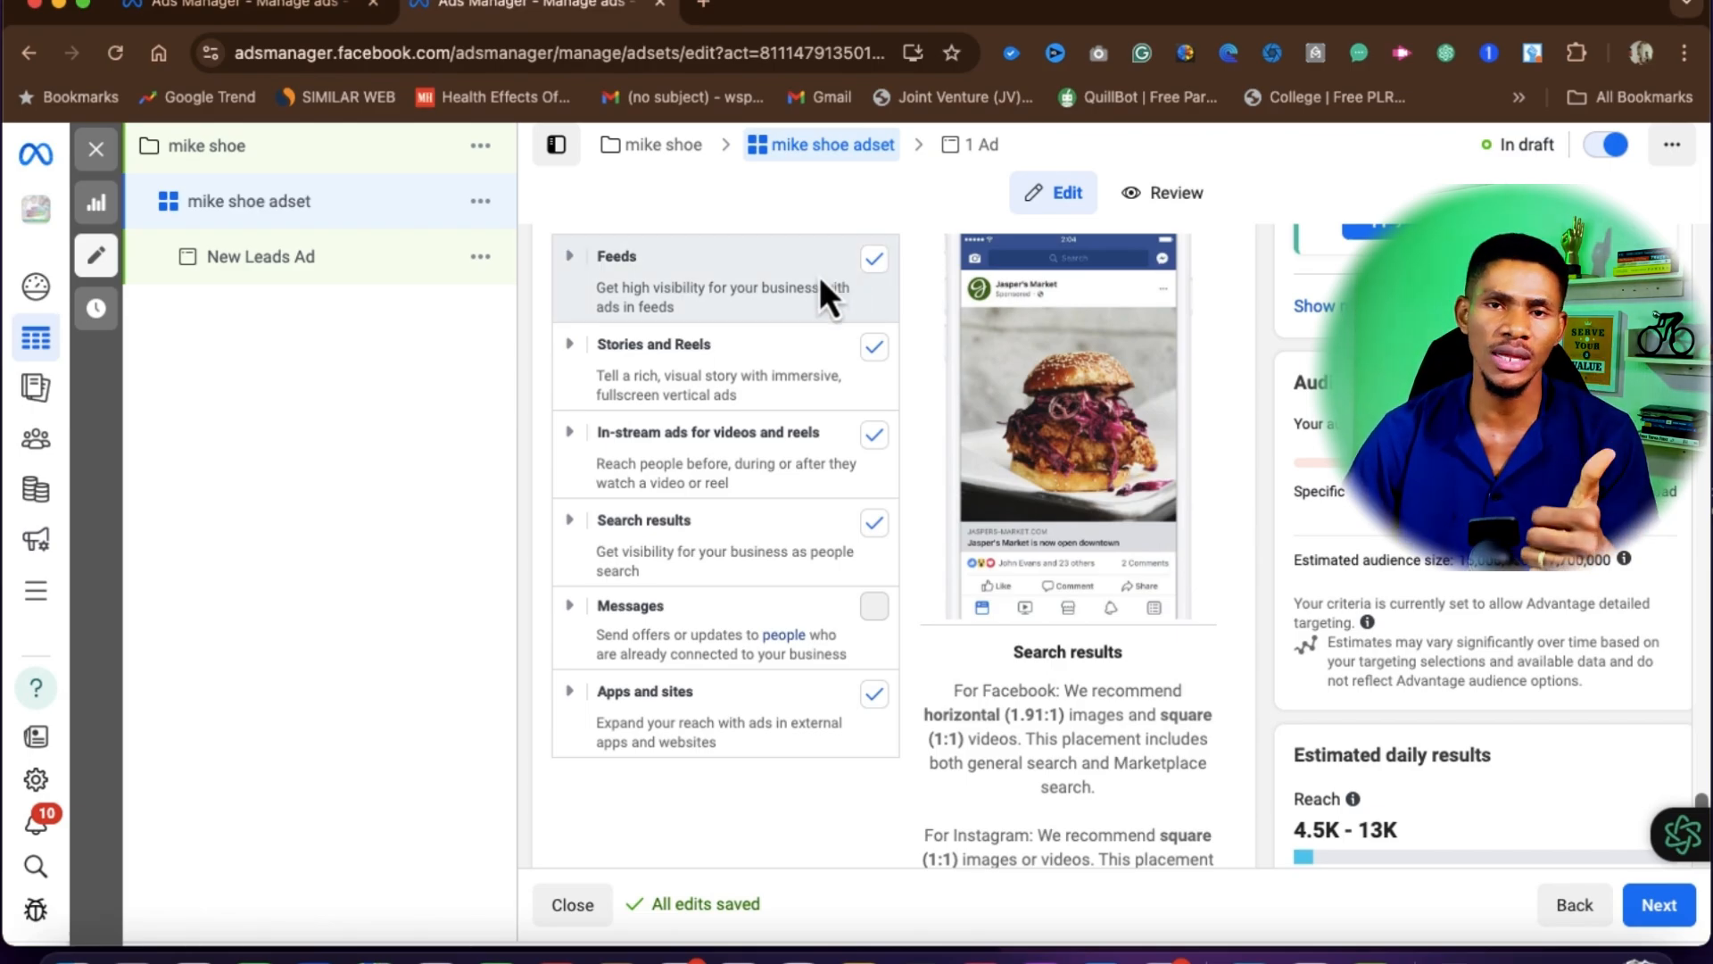
Step: Proceed to the New Leads Ad and review its identity, ad setup and ad creative sections
{"action": "left_click", "coordinate": [1678, 925]}
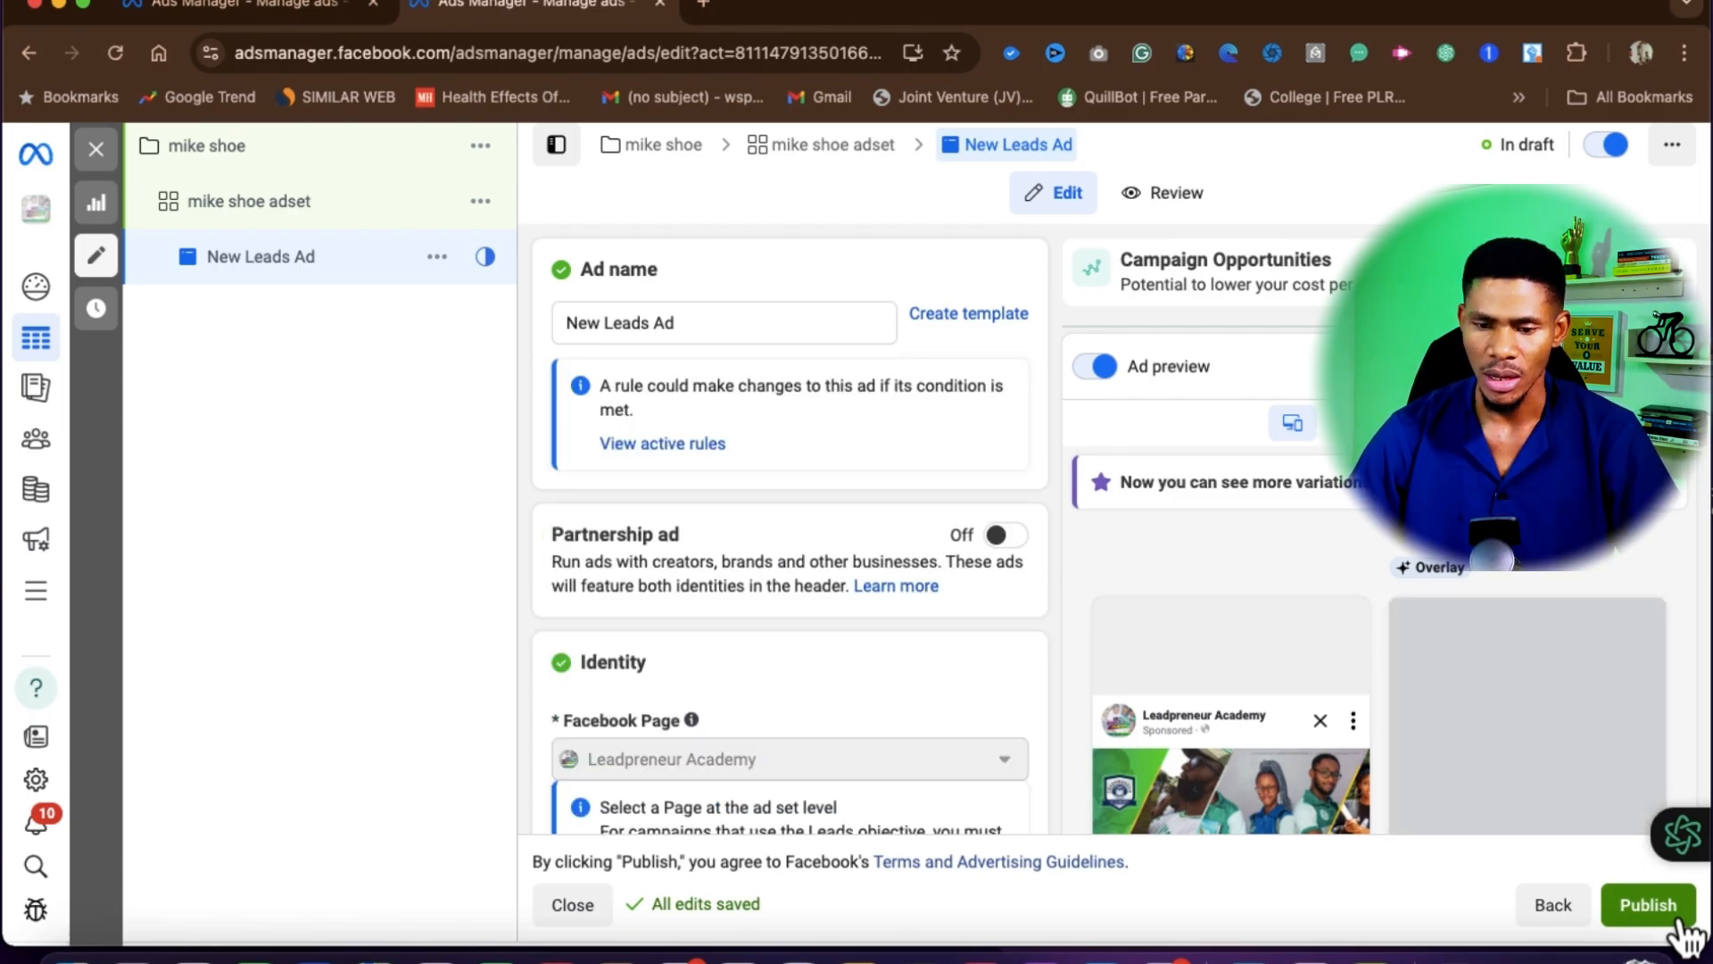
{"action": "left_click", "coordinate": [1679, 924]}
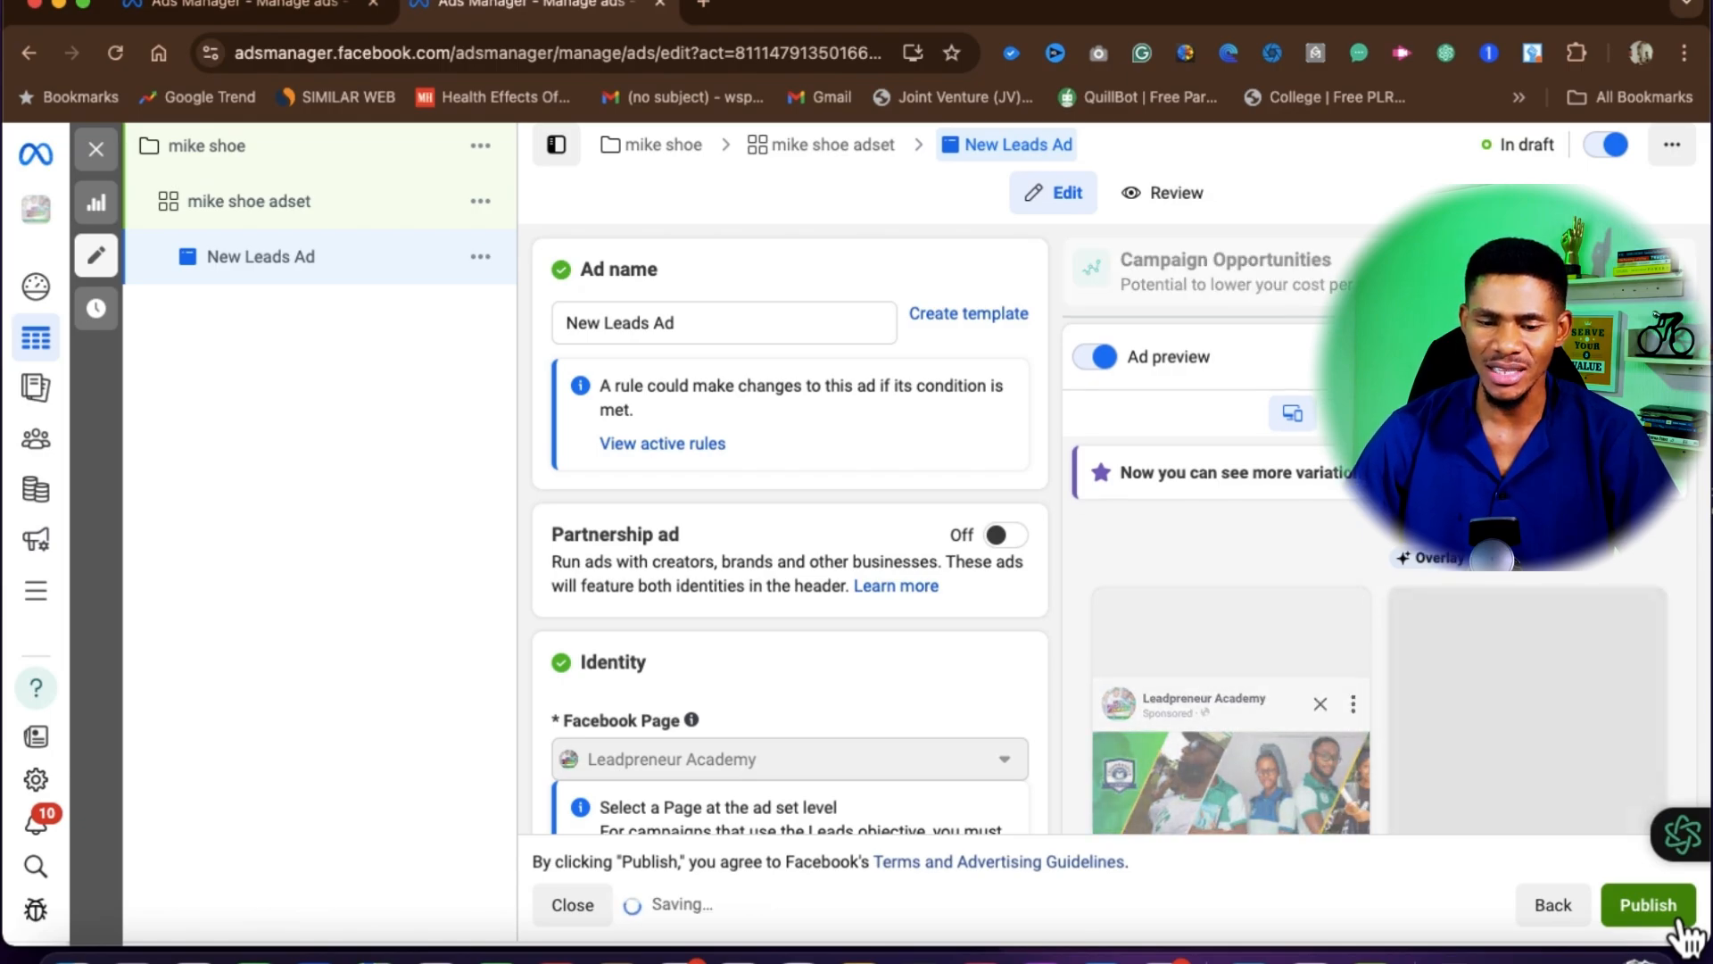
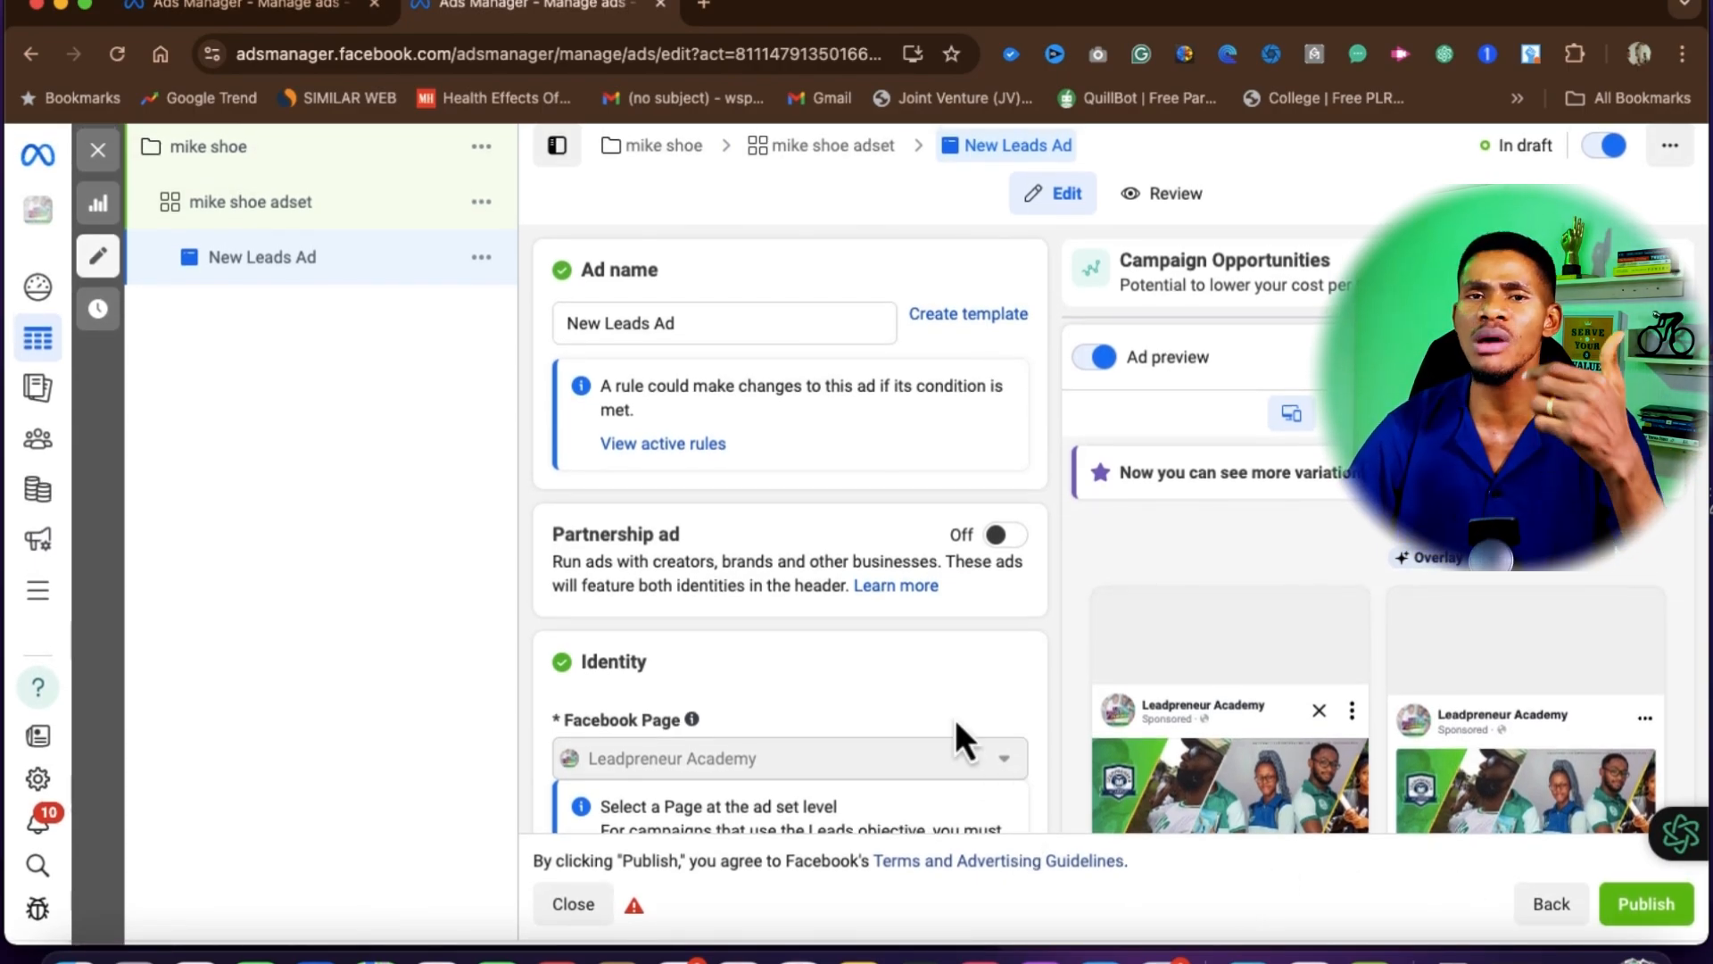
{"action": "scroll", "coordinate": [784, 598], "scroll_direction": "down", "scroll_amount": 5}
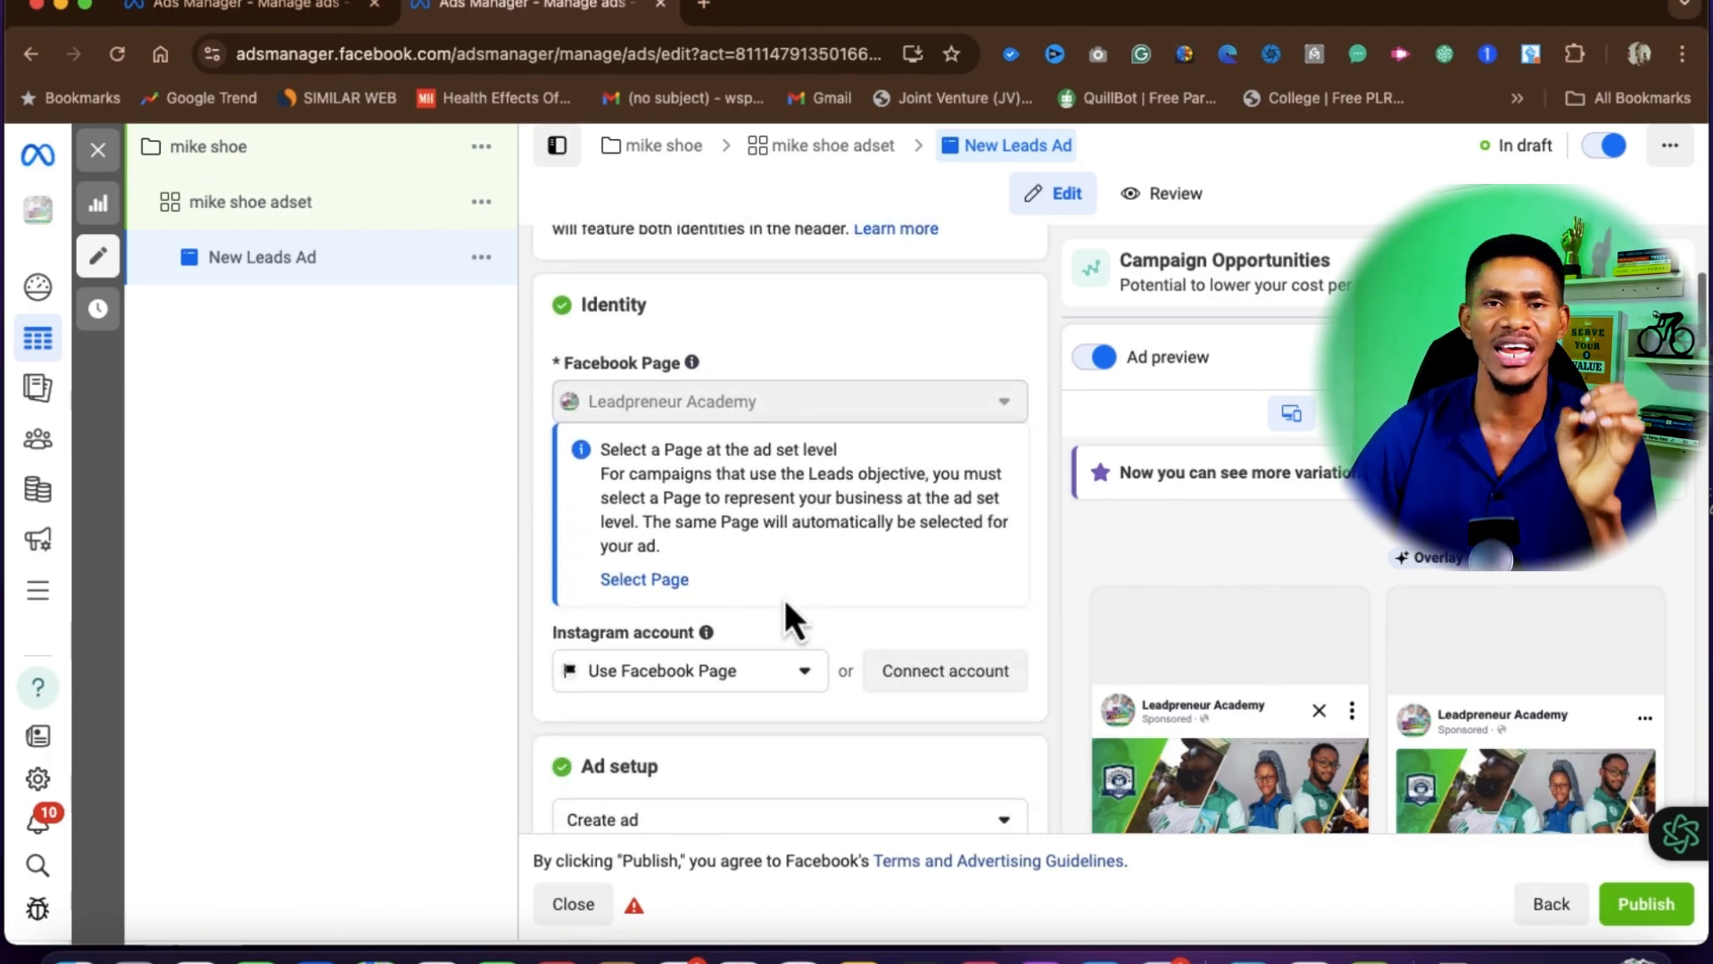
{"action": "scroll", "coordinate": [784, 598], "scroll_direction": "down", "scroll_amount": 4}
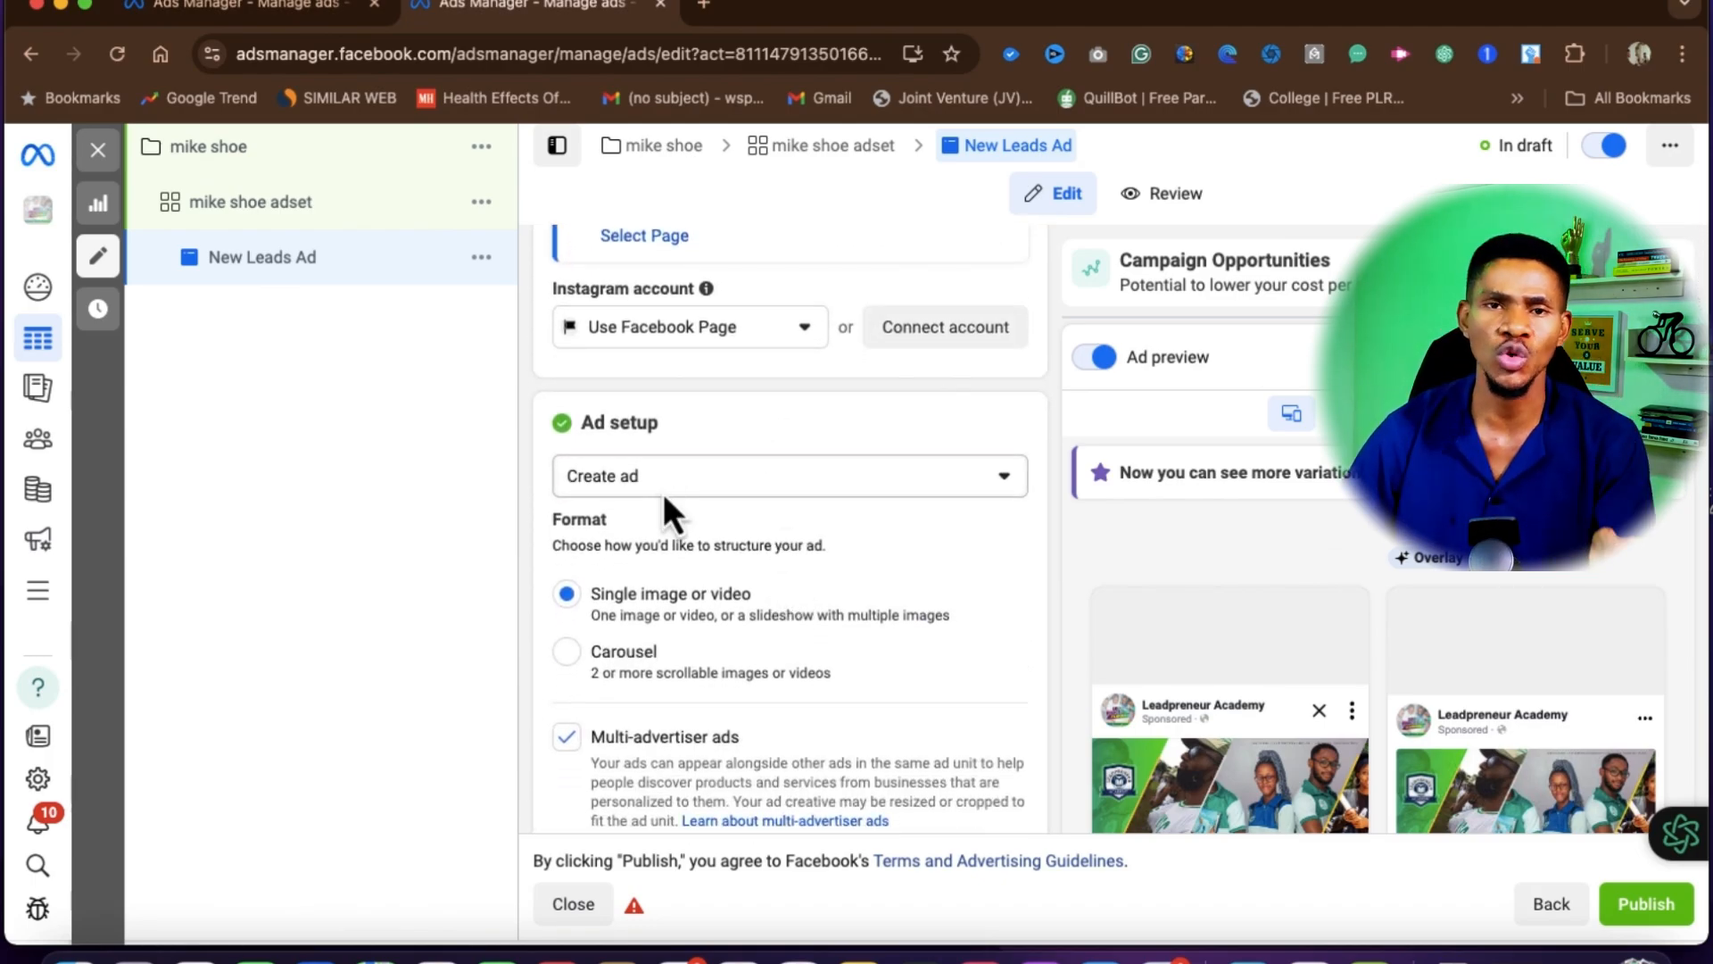
{"action": "scroll", "coordinate": [711, 748], "scroll_direction": "down", "scroll_amount": 1}
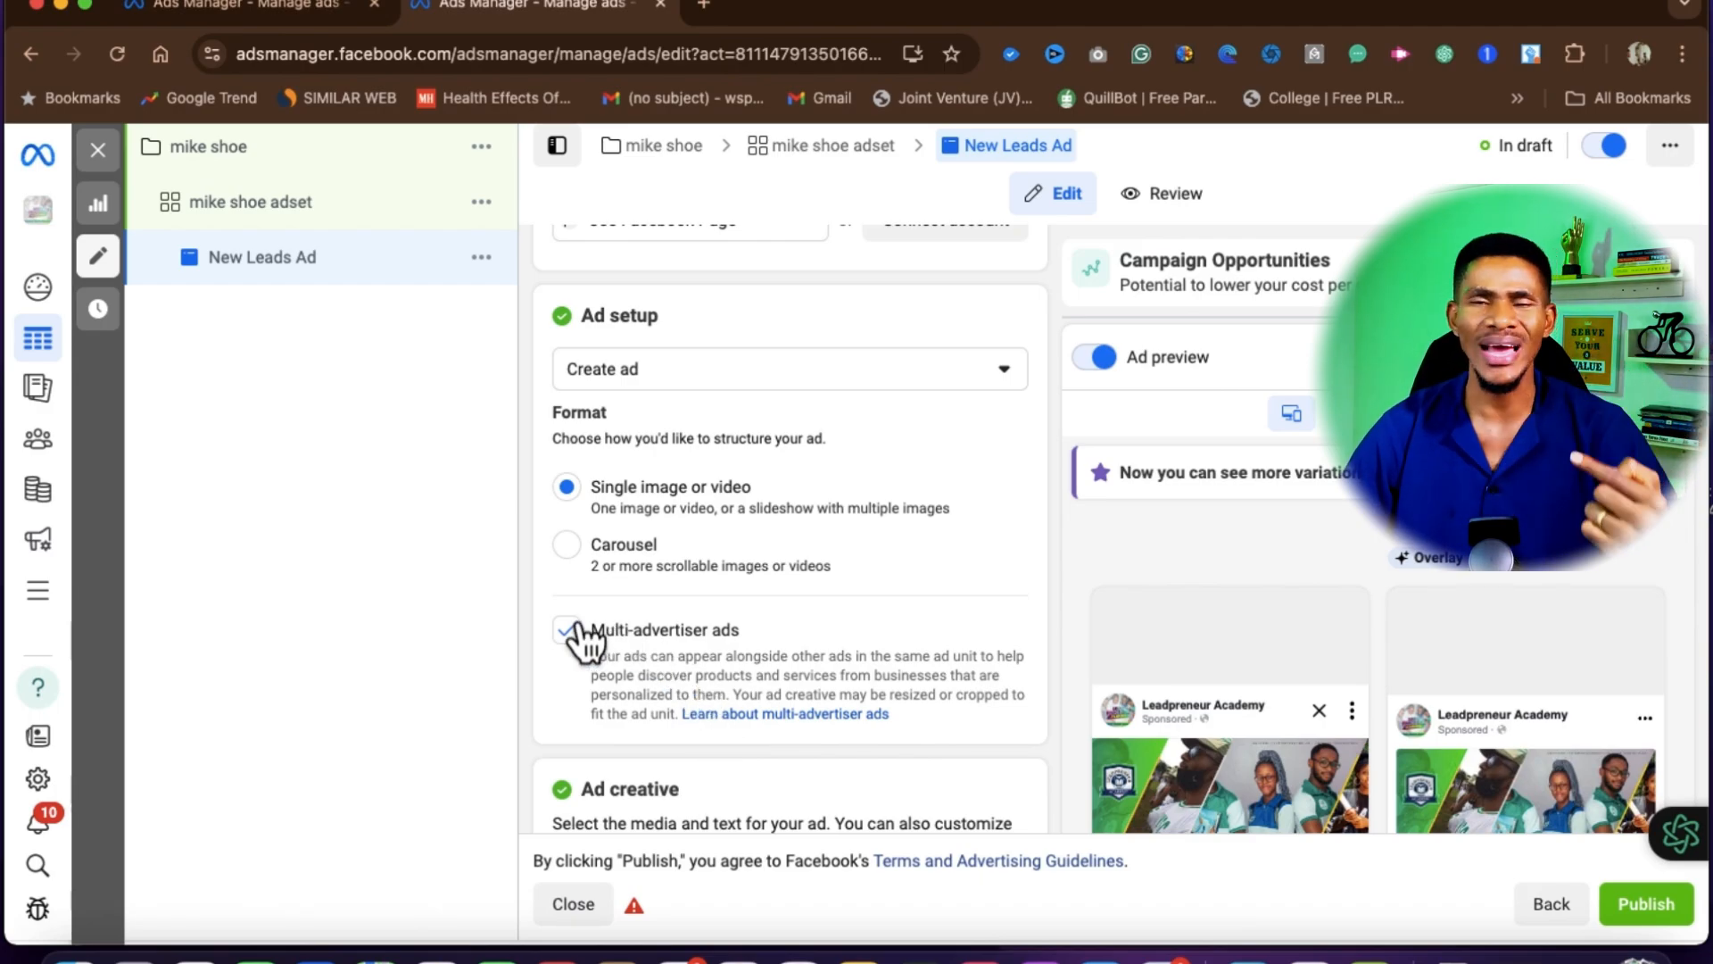
{"action": "scroll", "coordinate": [698, 650], "scroll_direction": "down", "scroll_amount": 4}
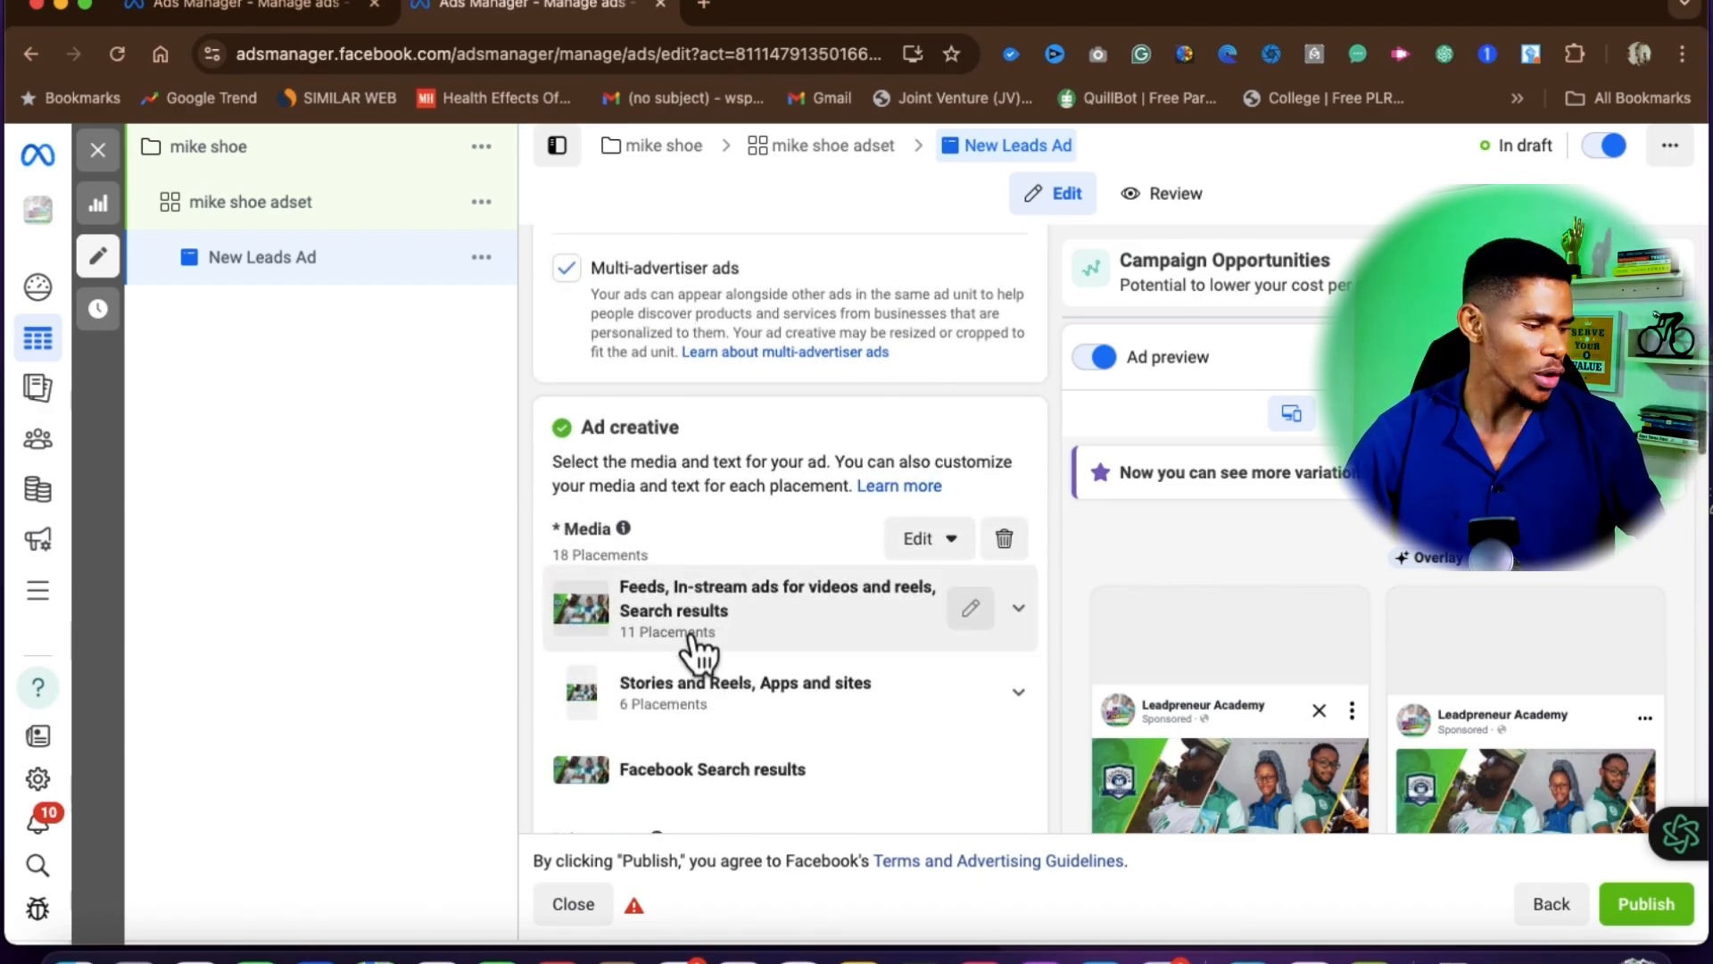
{"action": "scroll", "coordinate": [697, 656], "scroll_direction": "down", "scroll_amount": 1}
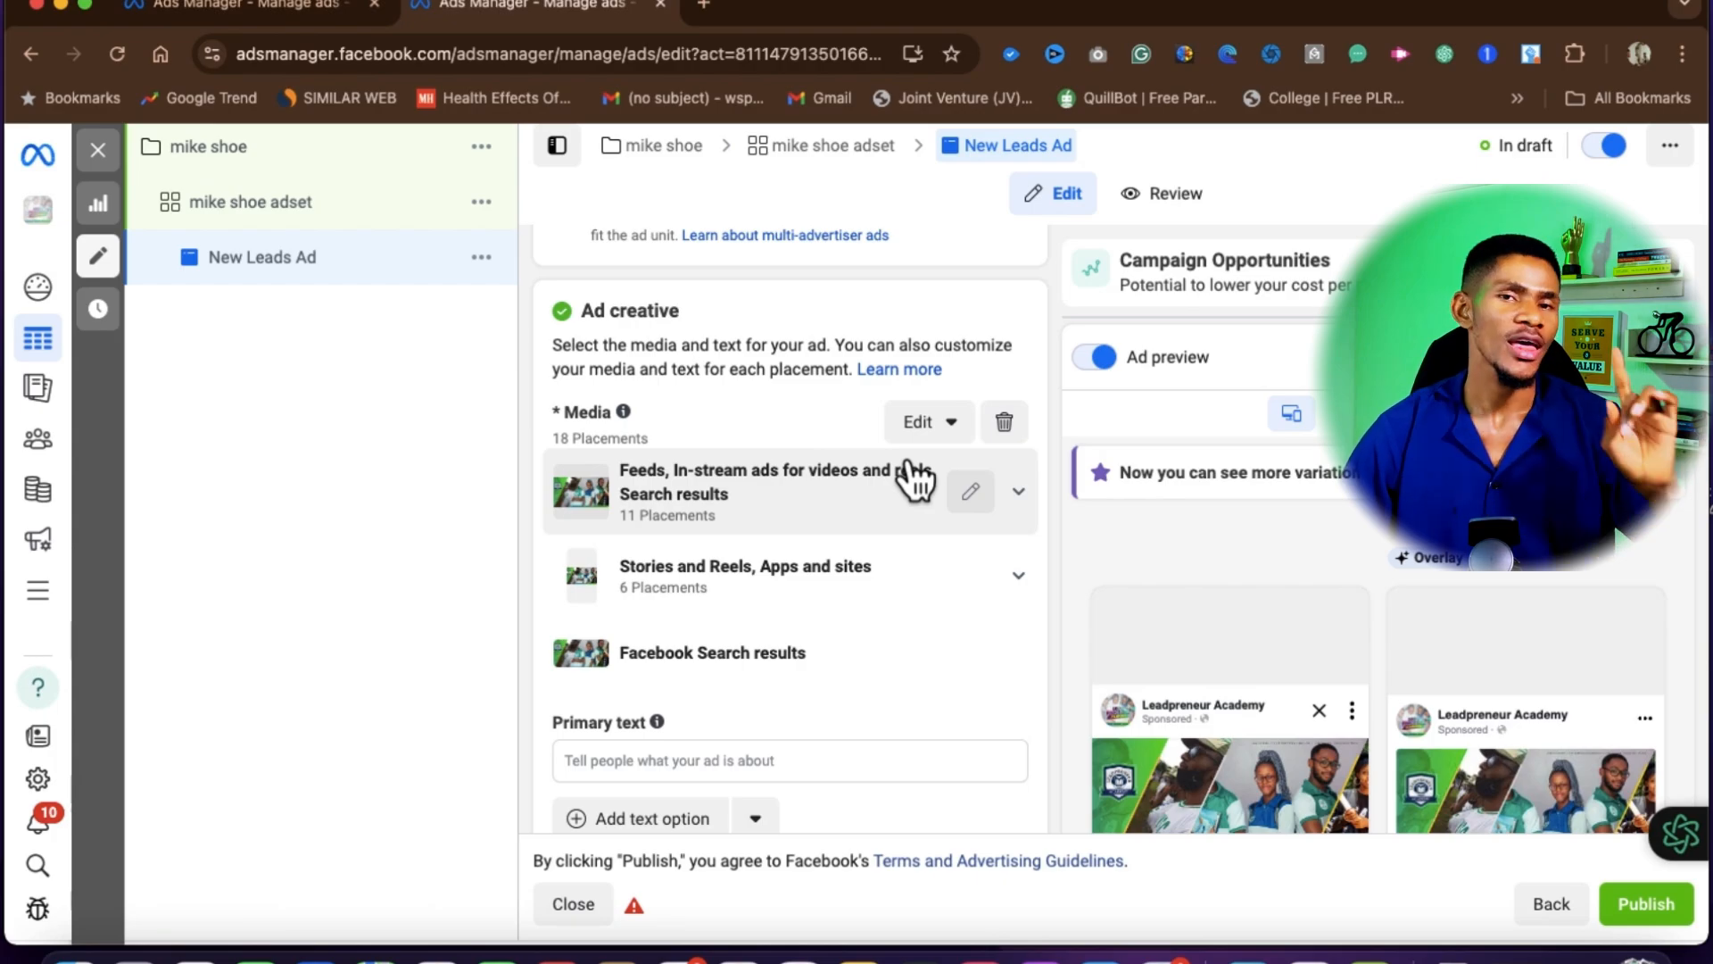
{"action": "scroll", "coordinate": [914, 480], "scroll_direction": "down", "scroll_amount": 1}
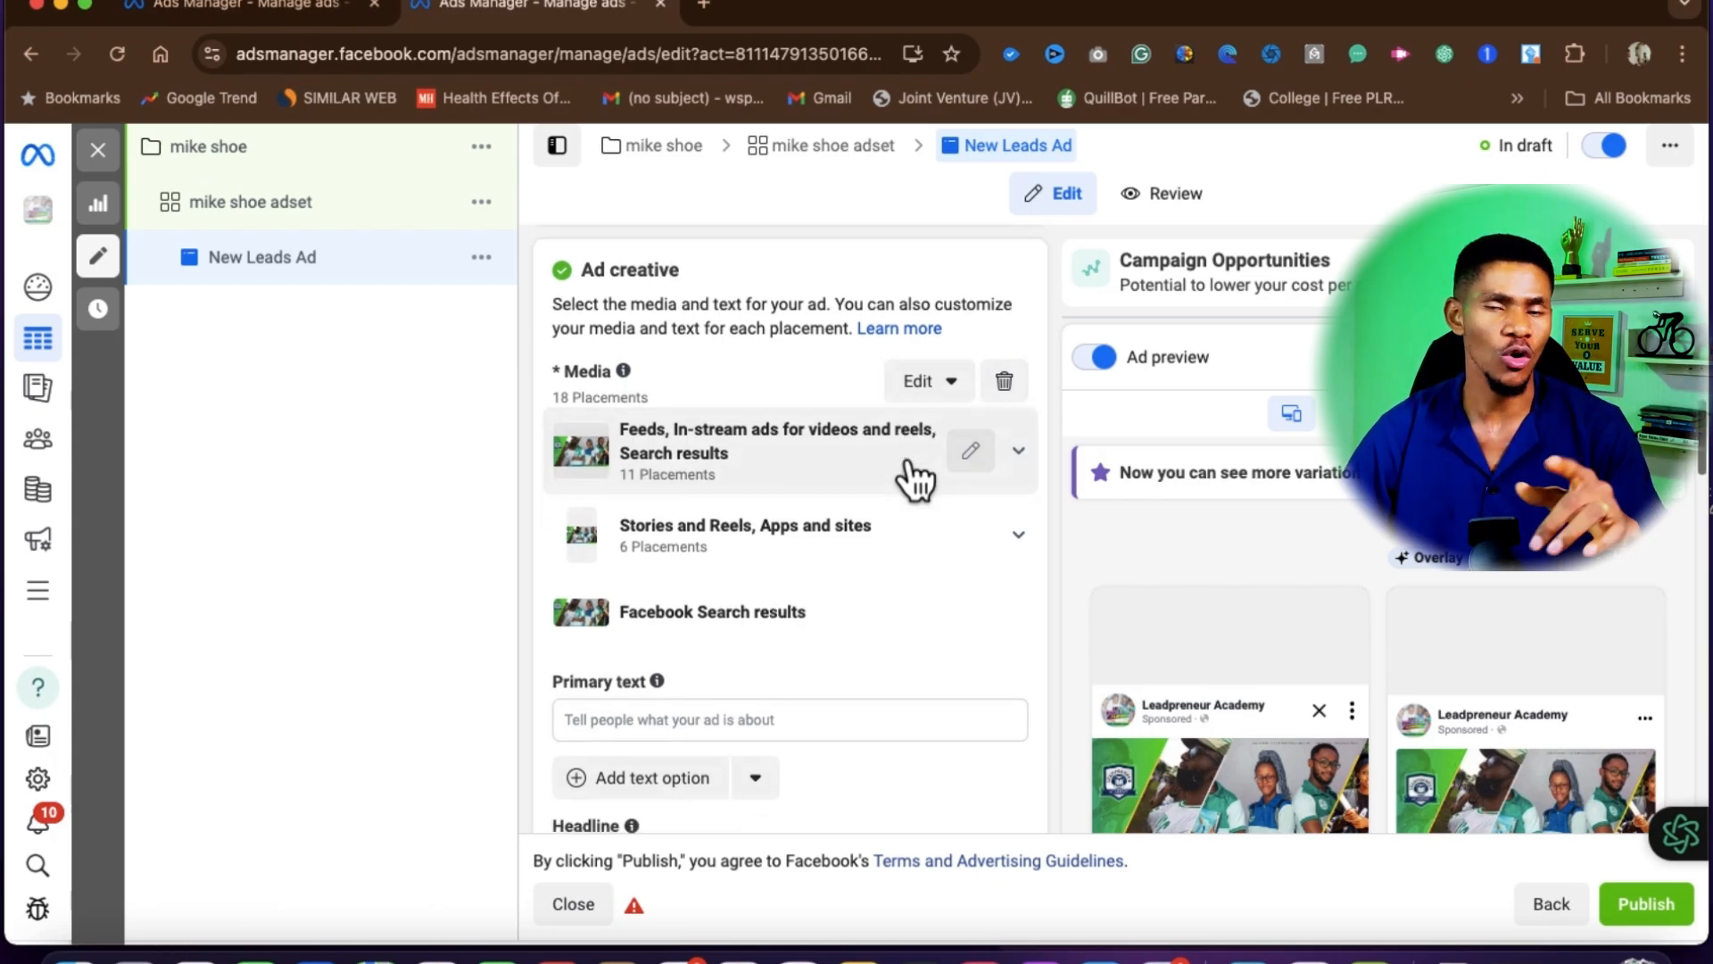
{"action": "scroll", "coordinate": [795, 638], "scroll_direction": "down", "scroll_amount": 2}
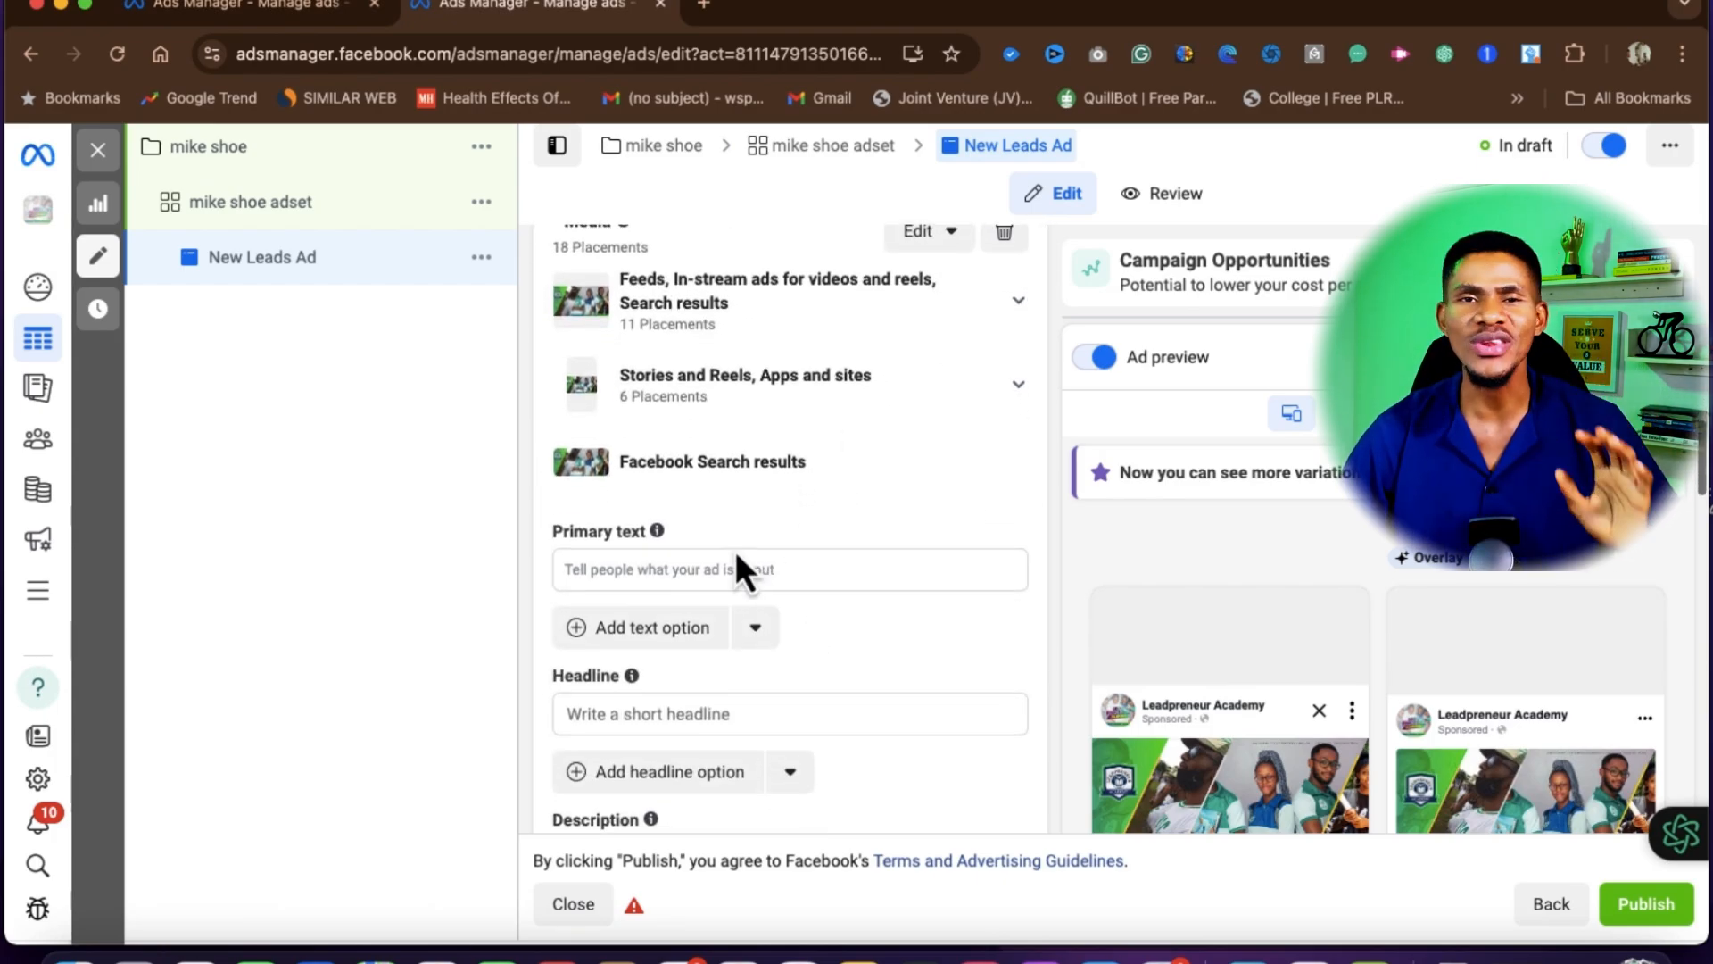
Step: Open the ad's primary text field for entry and look over the neighbouring headline and description fields
{"action": "left_click", "coordinate": [586, 571]}
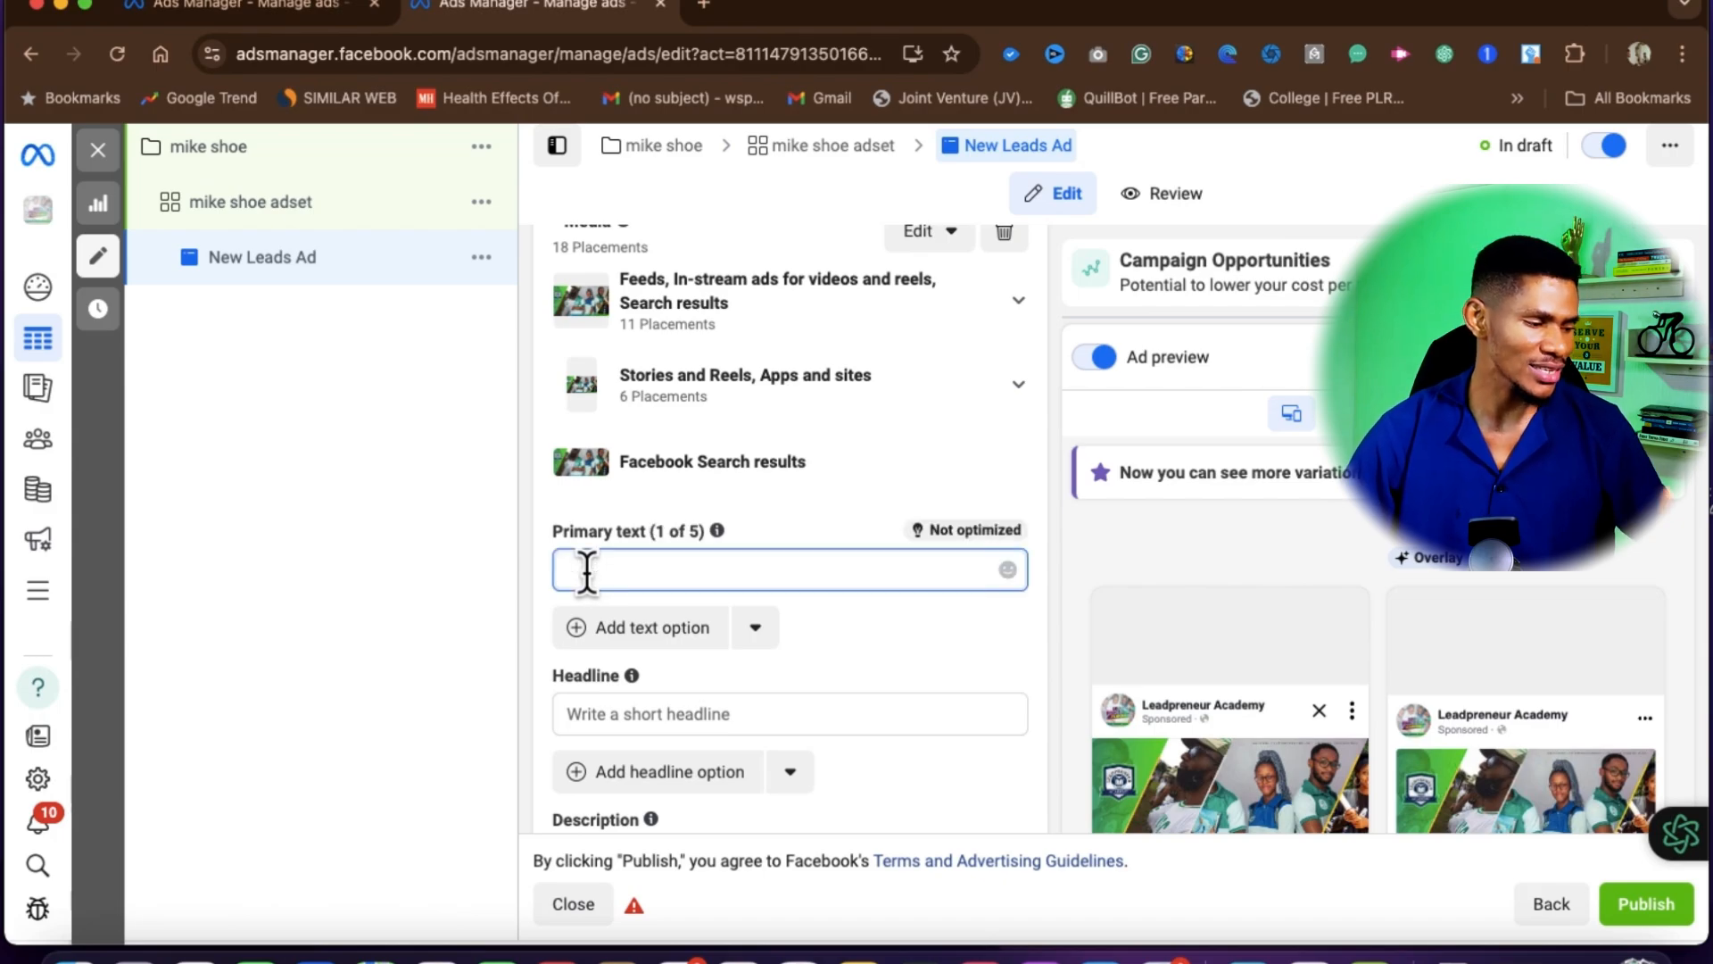
{"action": "scroll", "coordinate": [586, 571], "scroll_direction": "up", "scroll_amount": 1}
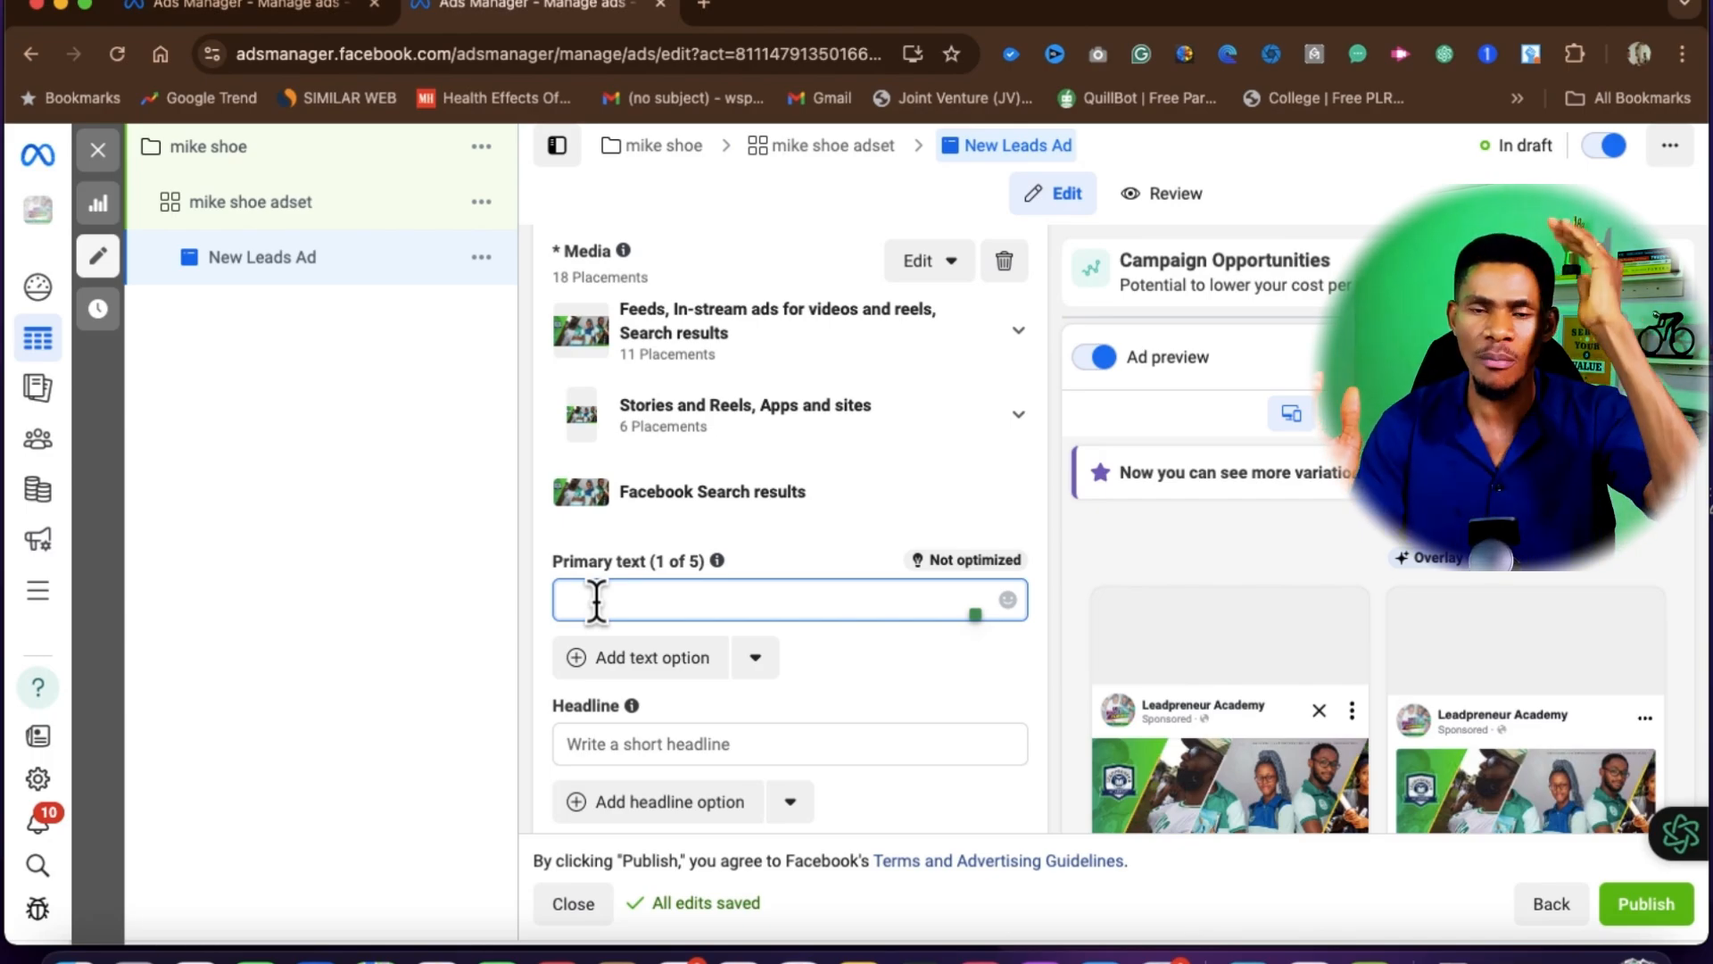
{"action": "scroll", "coordinate": [602, 608], "scroll_direction": "down", "scroll_amount": 2}
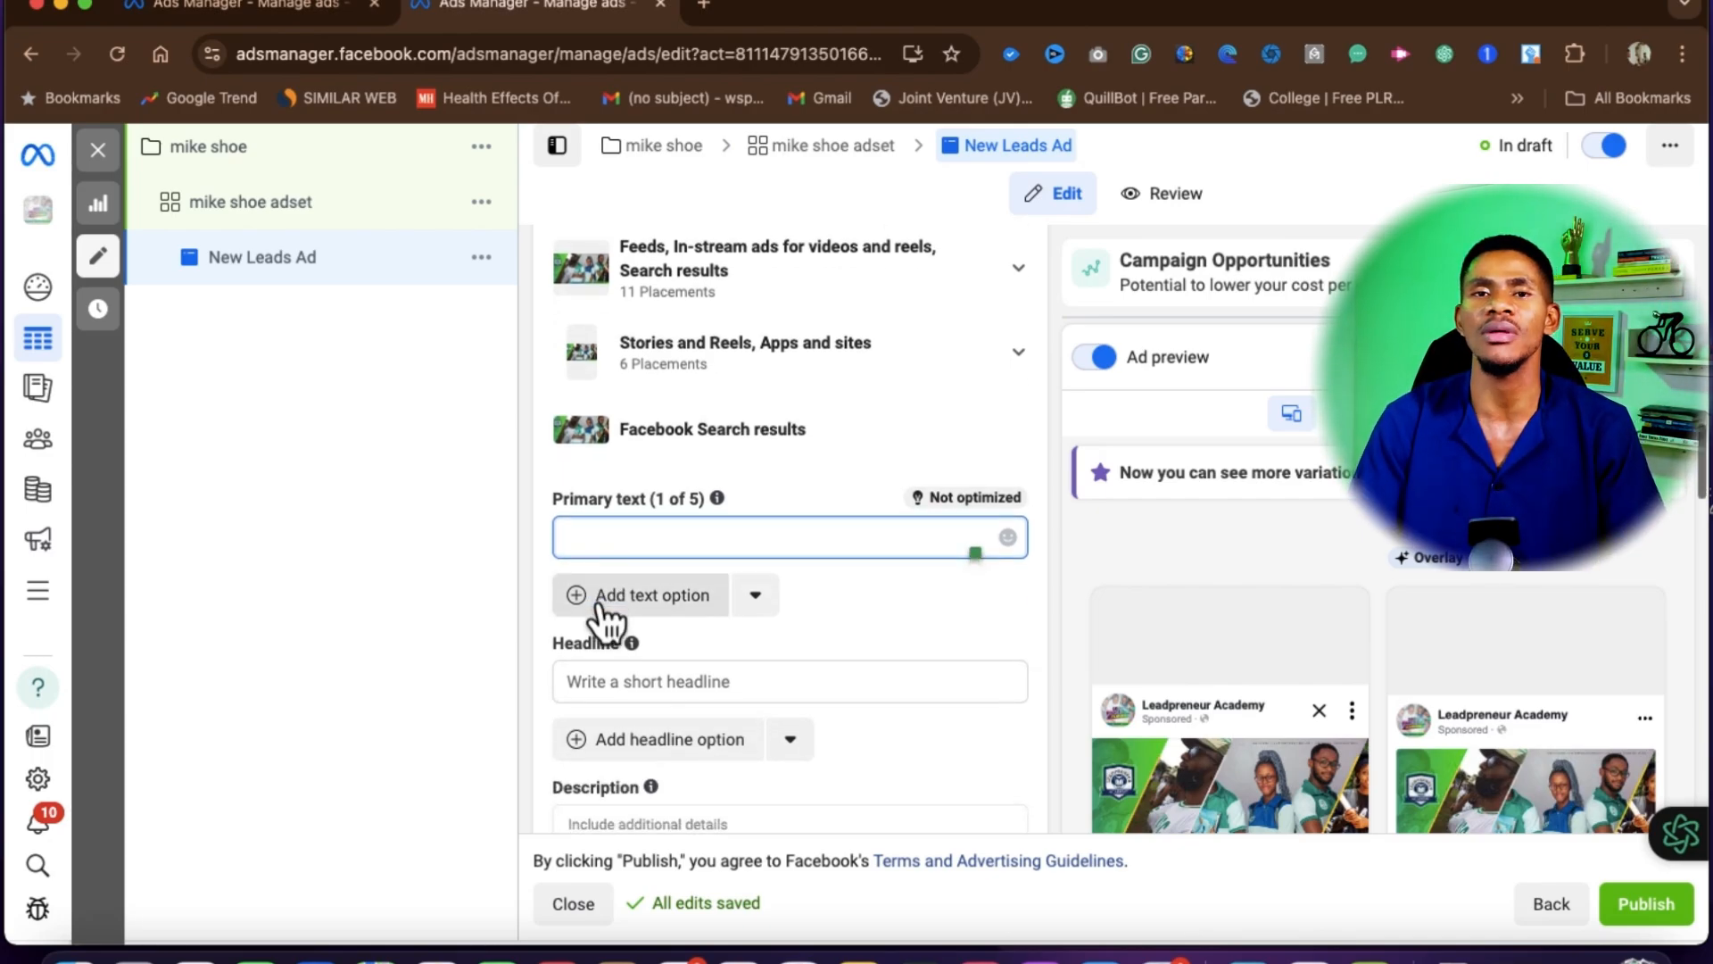
Step: Review the ad's primary text, headline and description fields, opening the headline and the description for entry
{"action": "scroll", "coordinate": [600, 615], "scroll_direction": "down", "scroll_amount": 1}
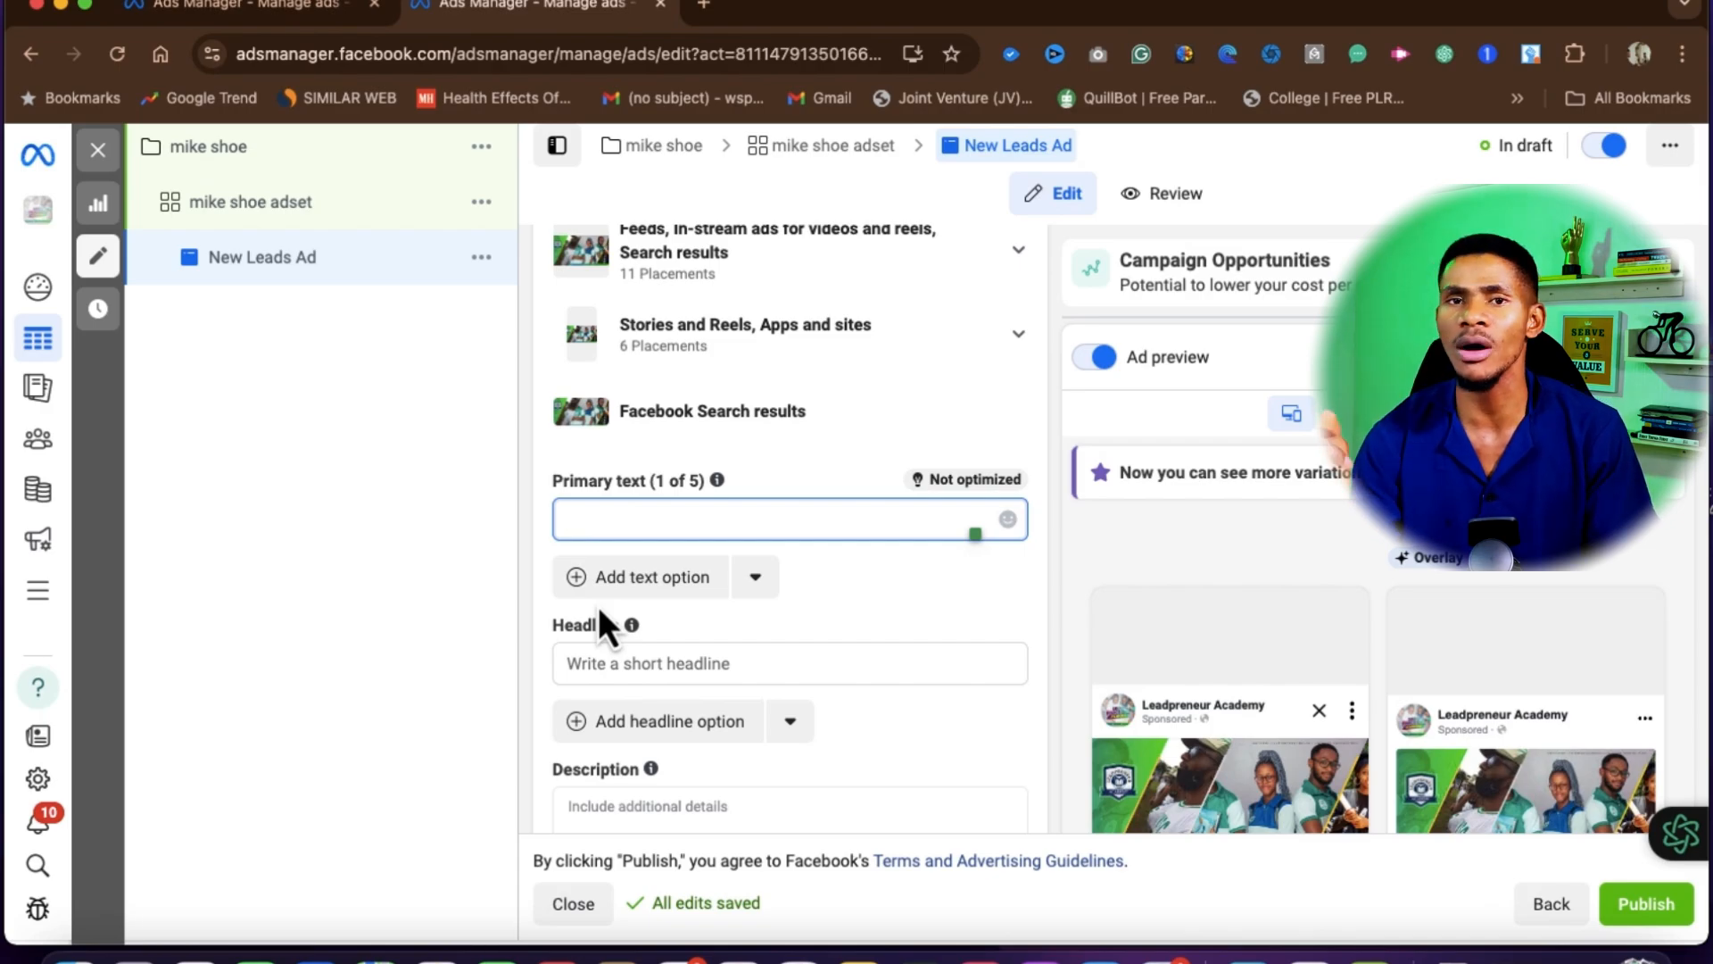
{"action": "scroll", "coordinate": [599, 611], "scroll_direction": "down", "scroll_amount": 3}
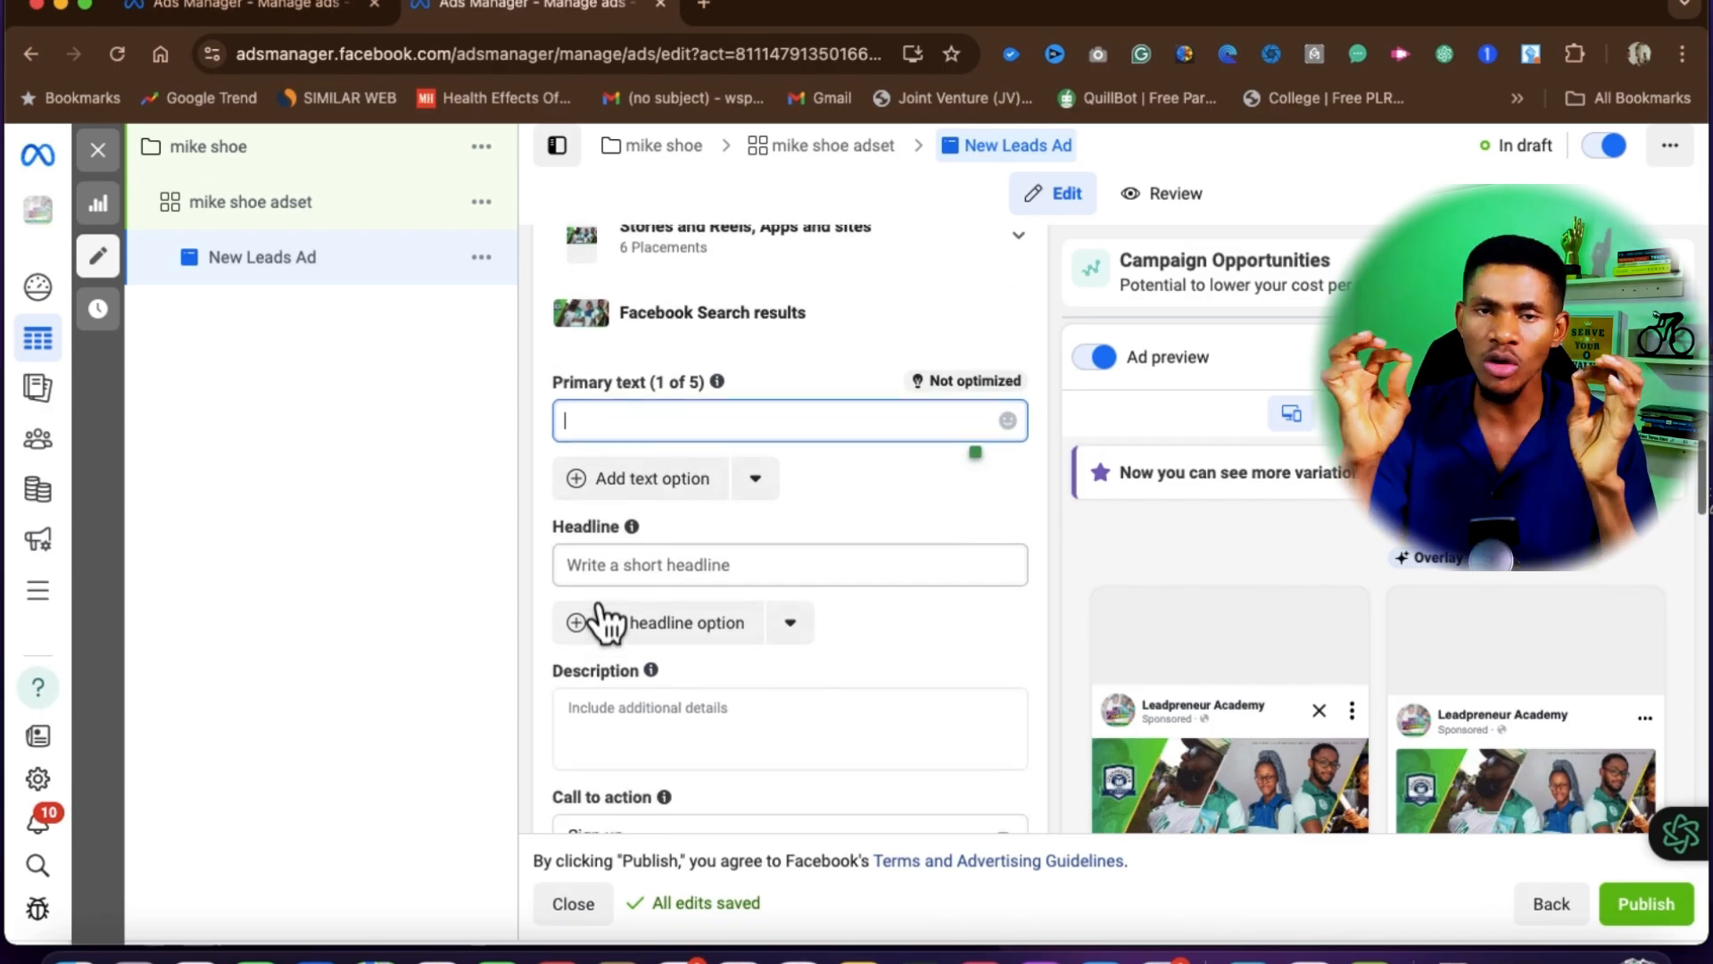
{"action": "left_click", "coordinate": [594, 555]}
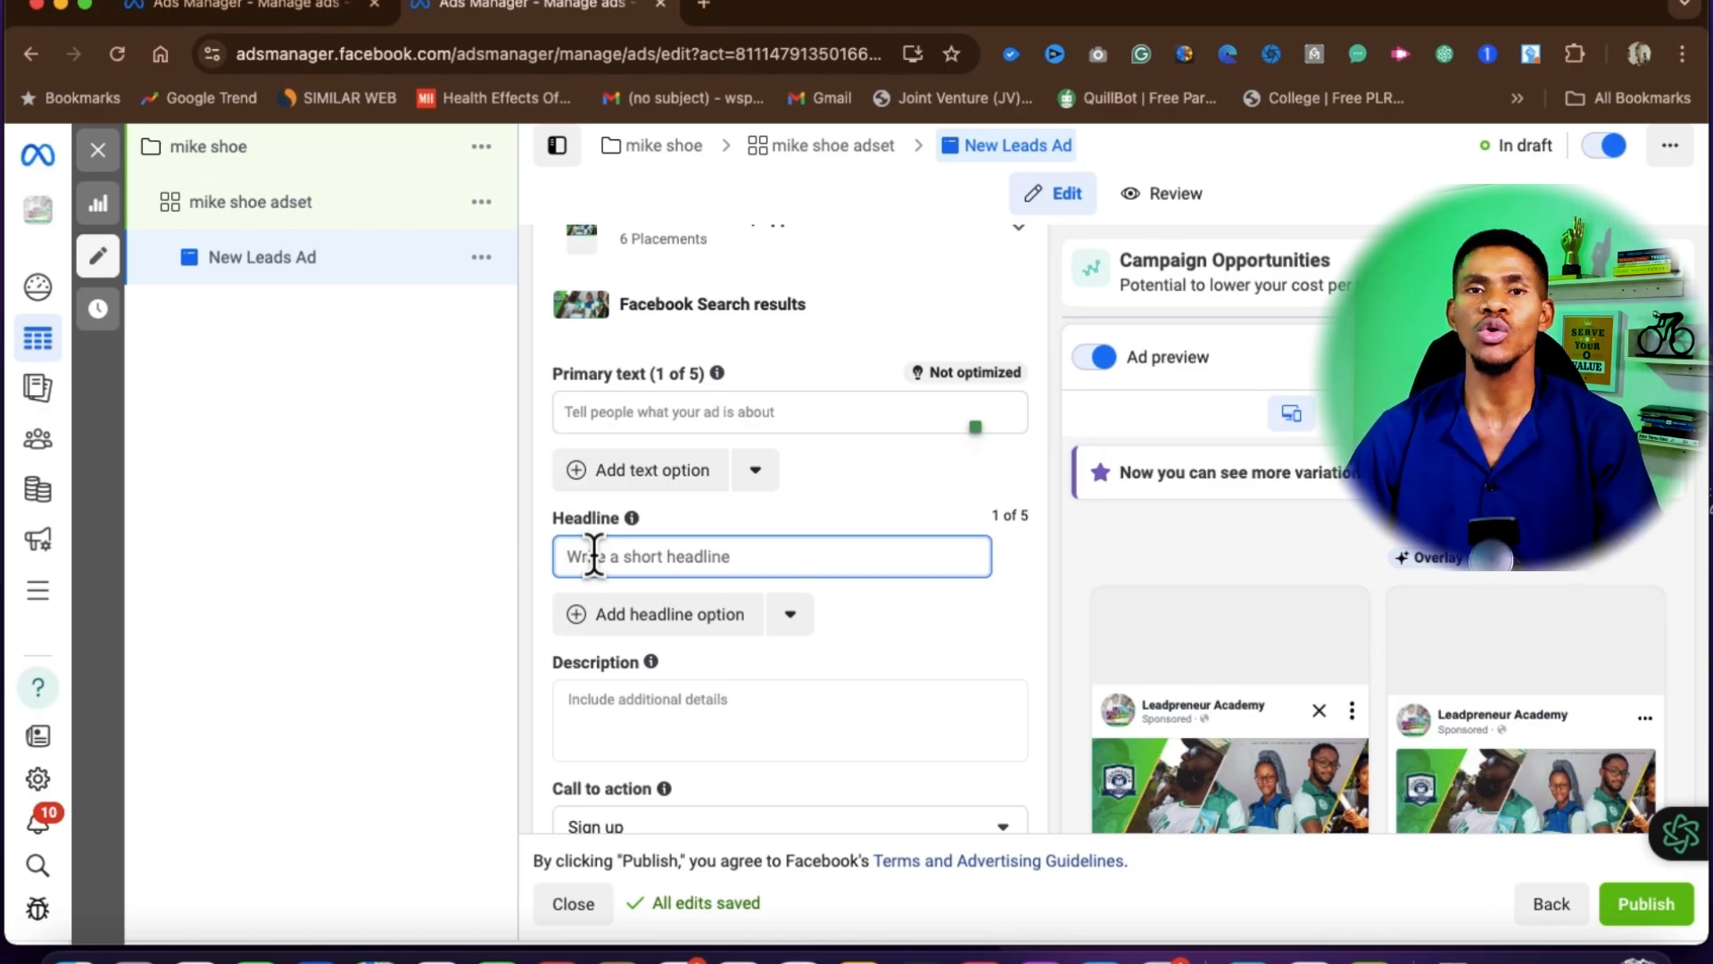
{"action": "scroll", "coordinate": [594, 533], "scroll_direction": "down", "scroll_amount": 5}
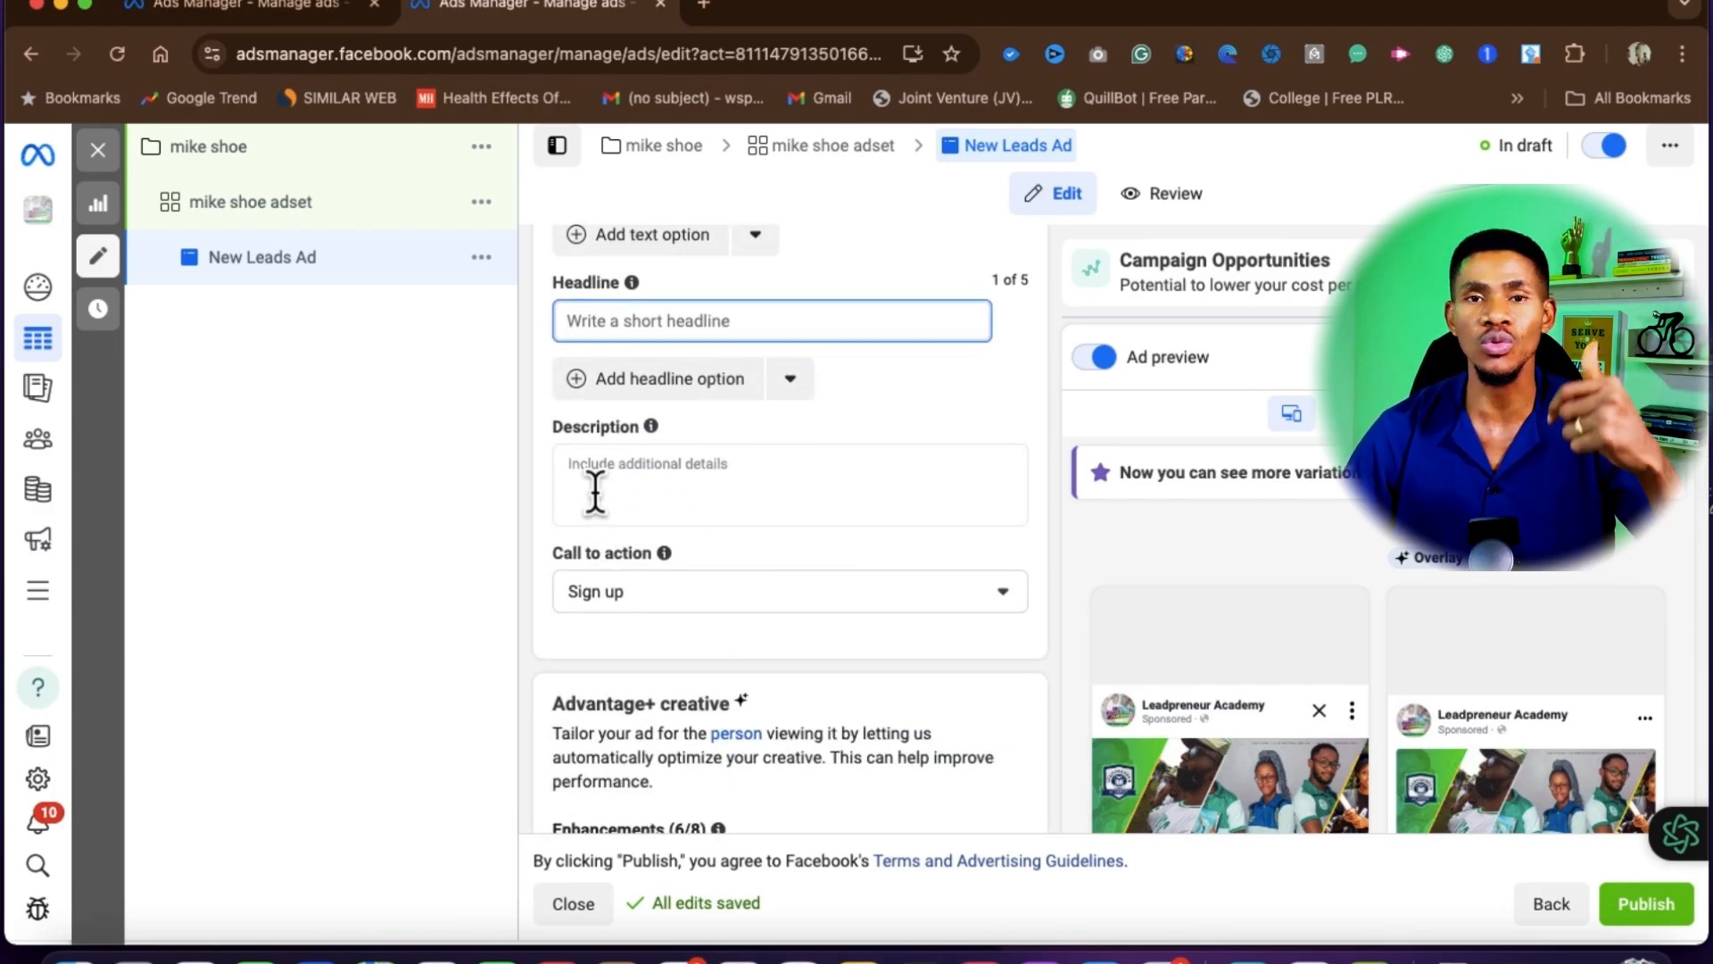
{"action": "left_click", "coordinate": [595, 490]}
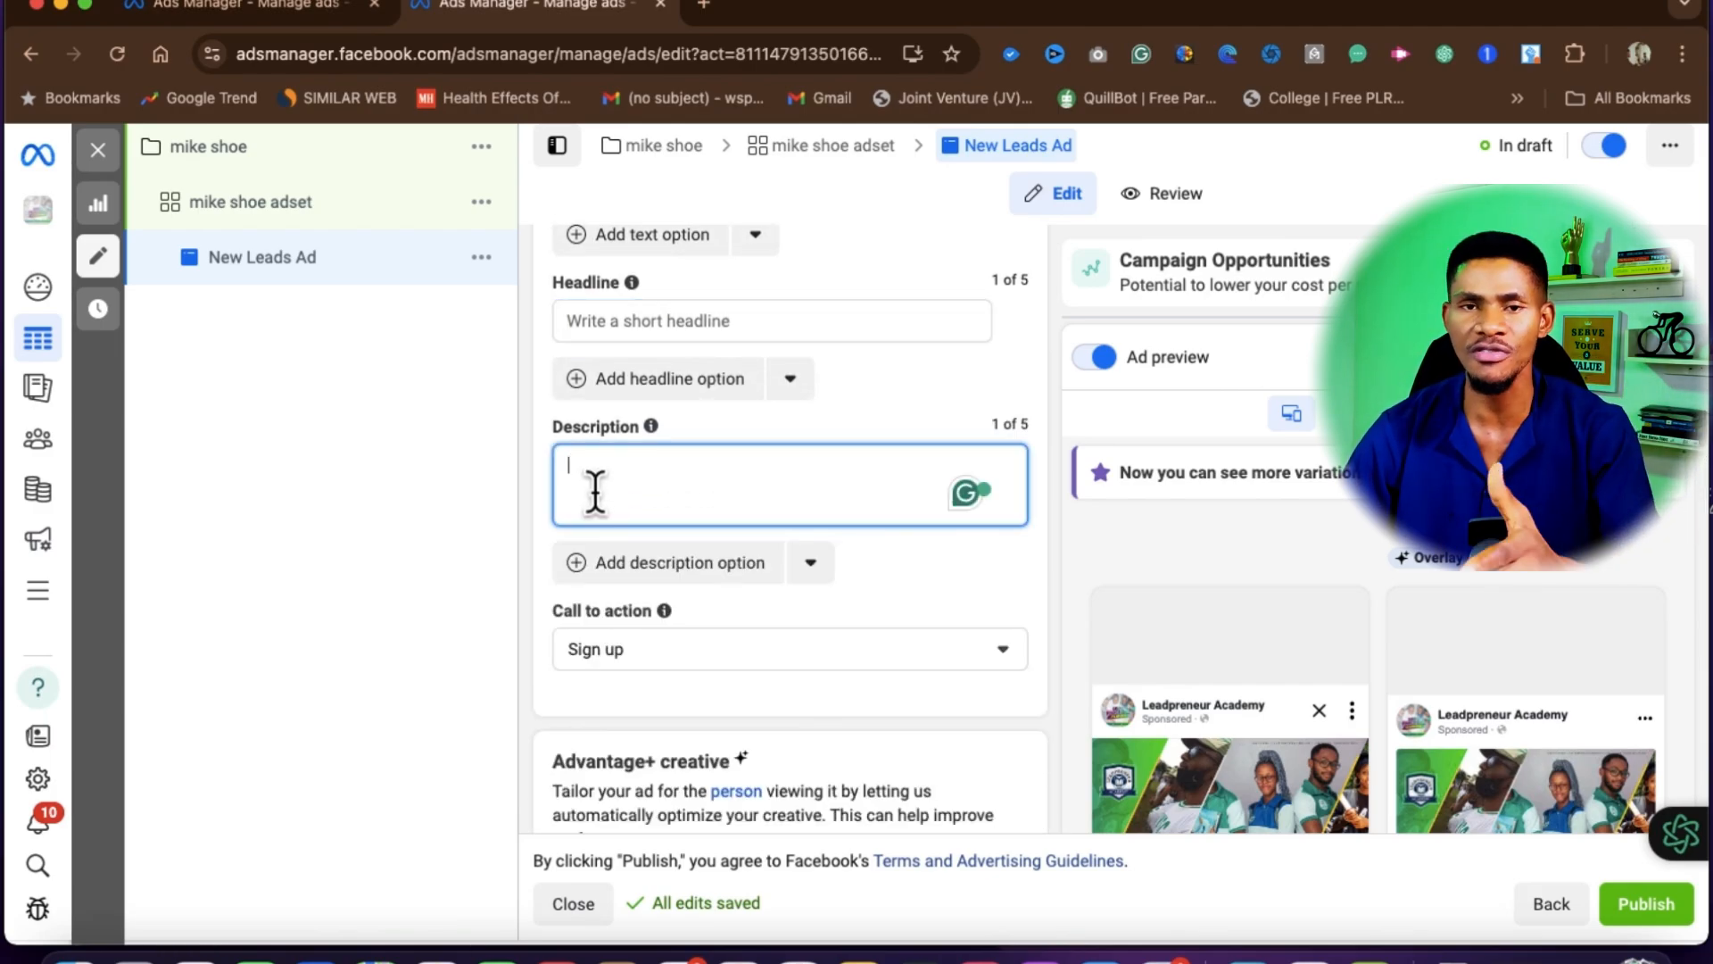
{"action": "scroll", "coordinate": [594, 489], "scroll_direction": "up", "scroll_amount": 10}
{"action": "scroll", "coordinate": [599, 511], "scroll_direction": "down", "scroll_amount": 5}
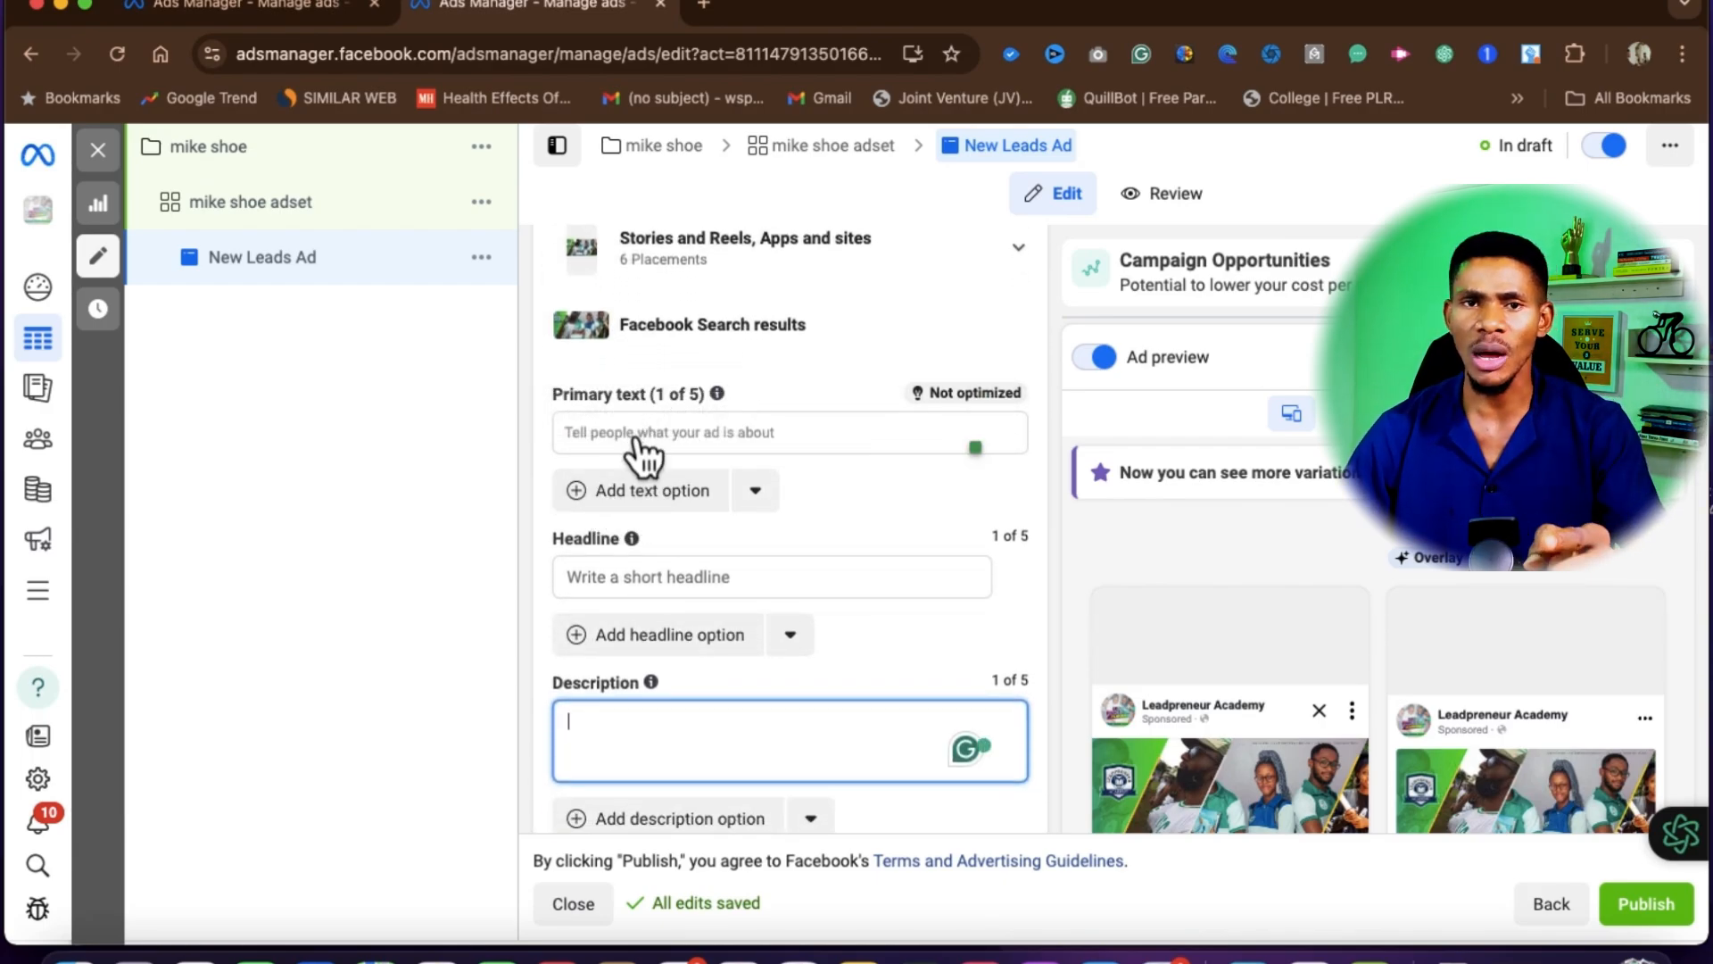
Step: Review the available call to action options for the ad and keep Sign up
{"action": "scroll", "coordinate": [675, 576], "scroll_direction": "down", "scroll_amount": 4}
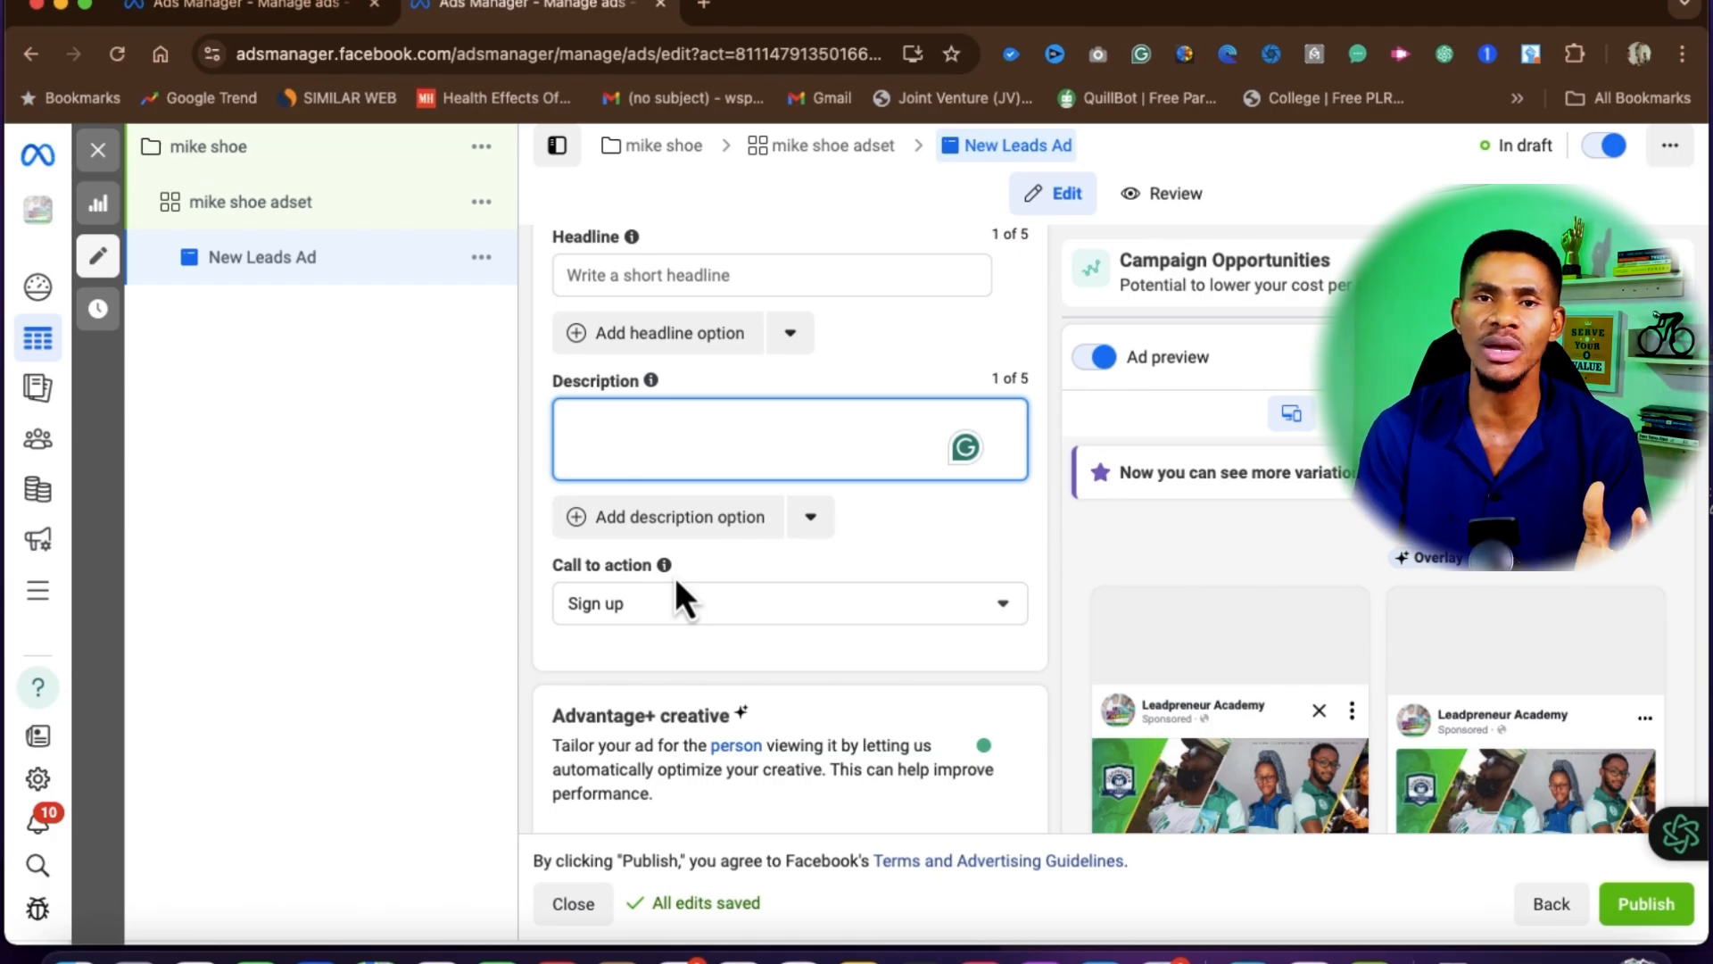
{"action": "scroll", "coordinate": [675, 576], "scroll_direction": "down", "scroll_amount": 3}
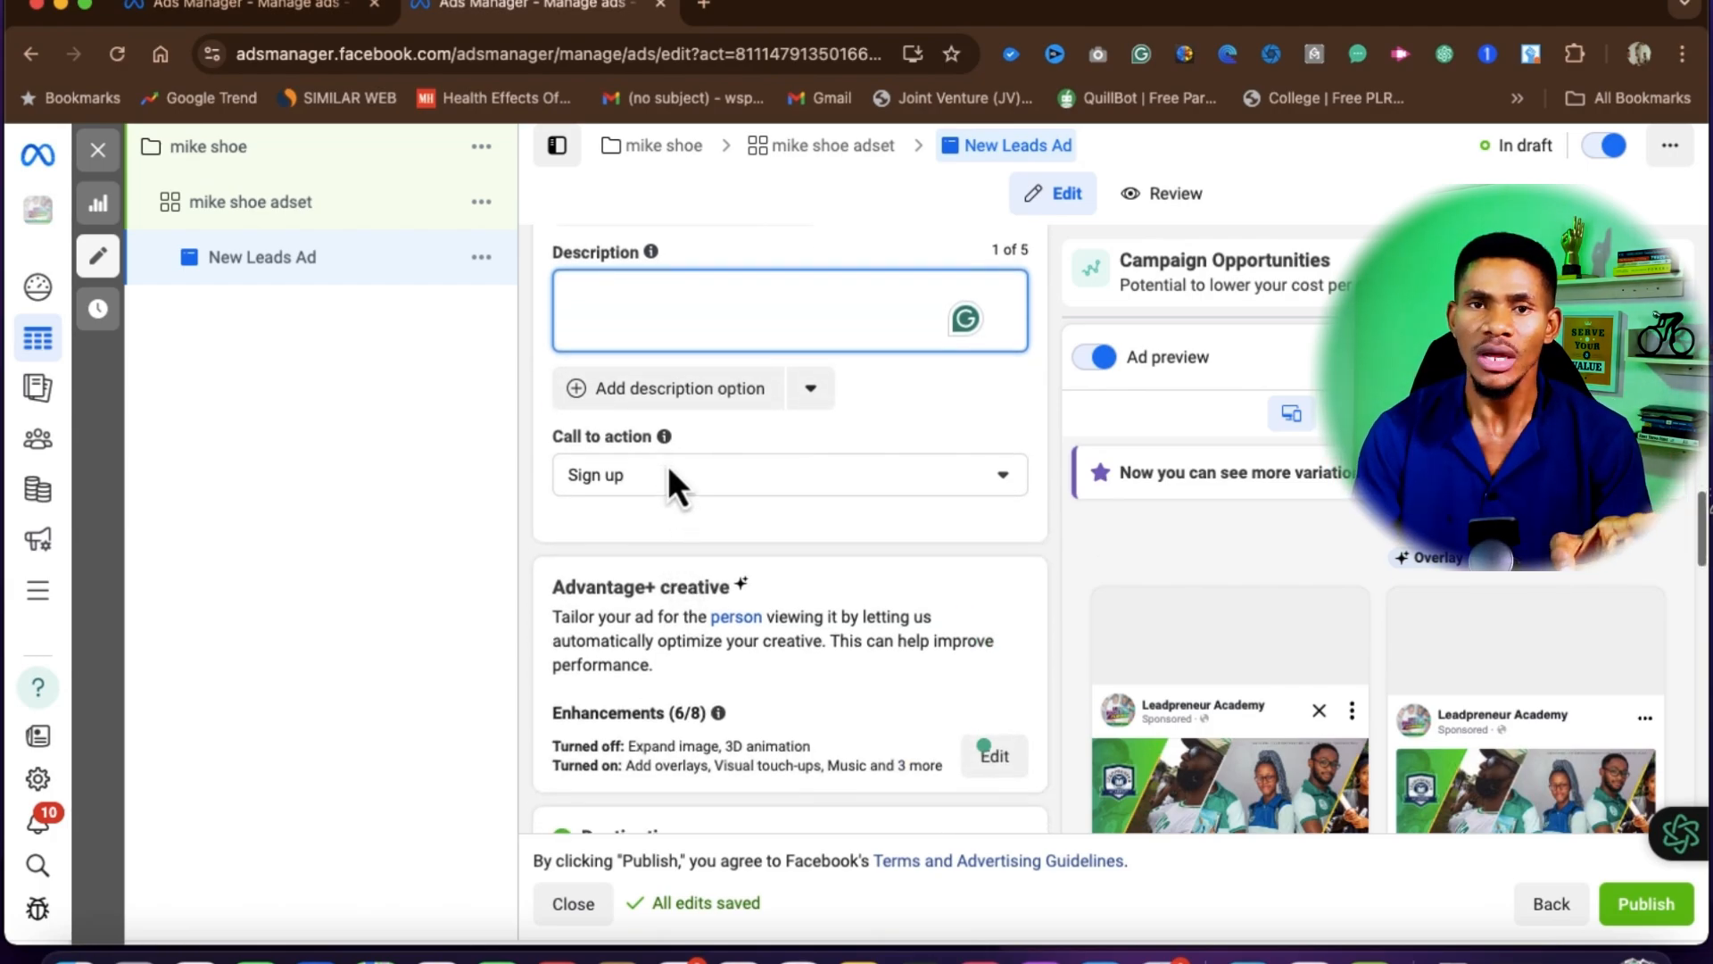
{"action": "mouse_move", "coordinate": [667, 436]}
{"action": "left_click", "coordinate": [975, 477]}
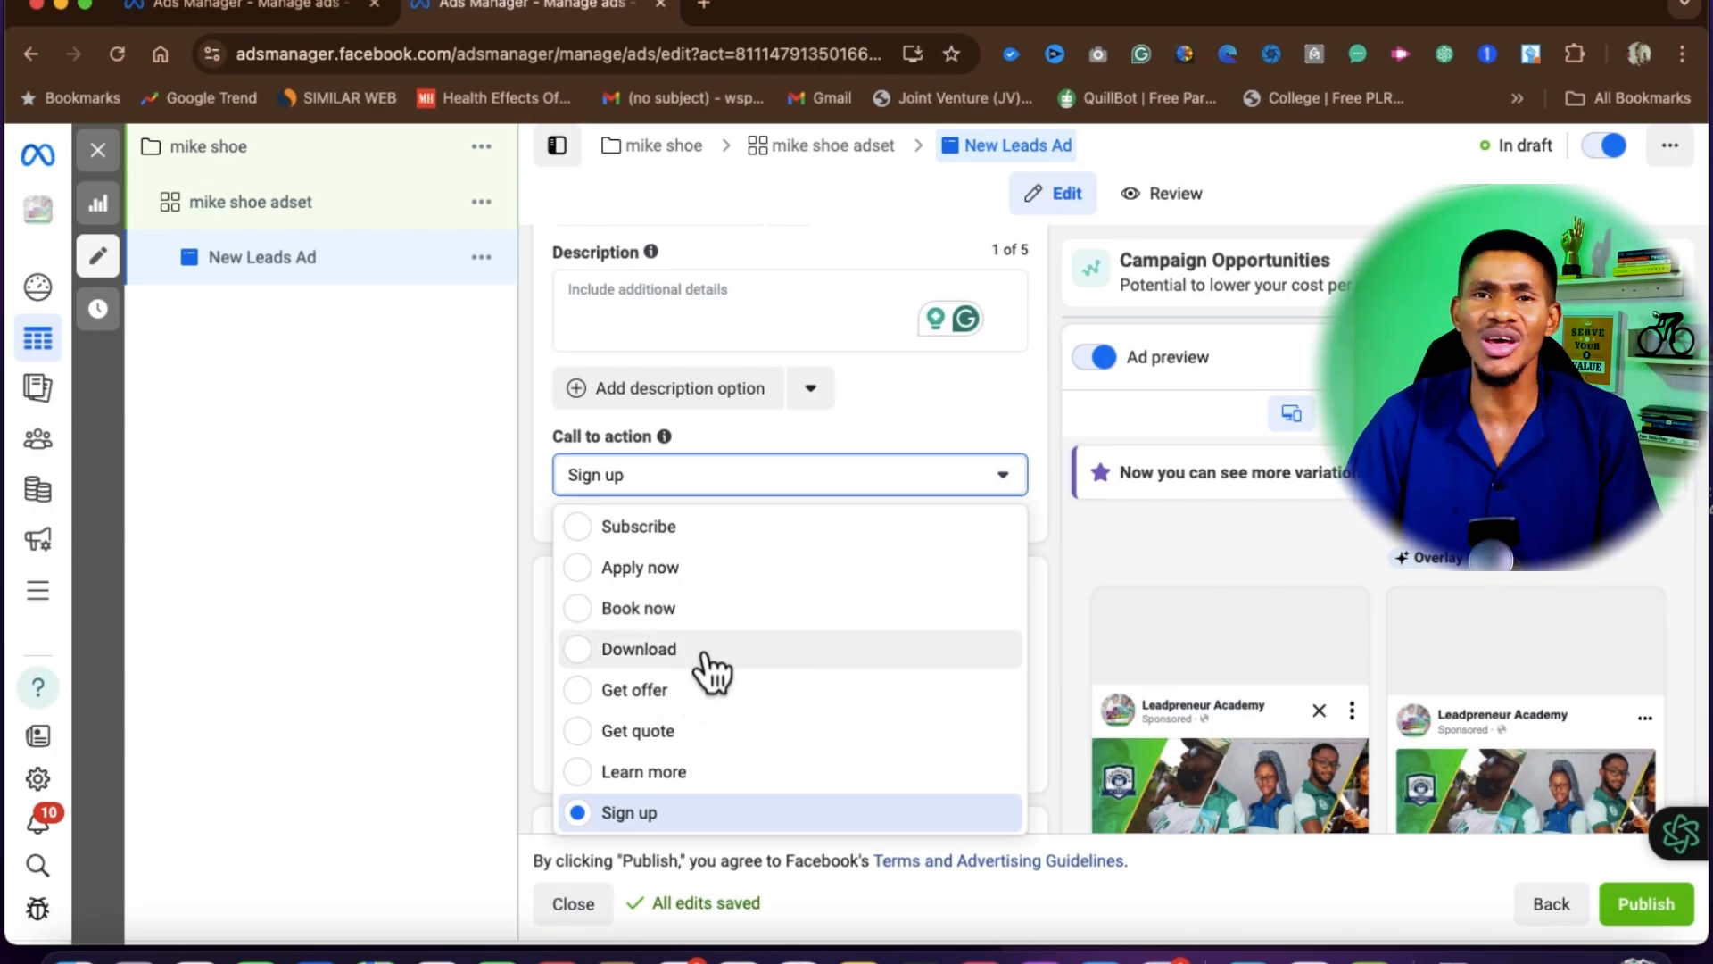
{"action": "left_click", "coordinate": [885, 399]}
Step: Review the Advantage+ creative enhancements in the advanced preview and close it without saving changes
{"action": "scroll", "coordinate": [812, 625], "scroll_direction": "down", "scroll_amount": 3}
{"action": "scroll", "coordinate": [810, 694], "scroll_direction": "down", "scroll_amount": 3}
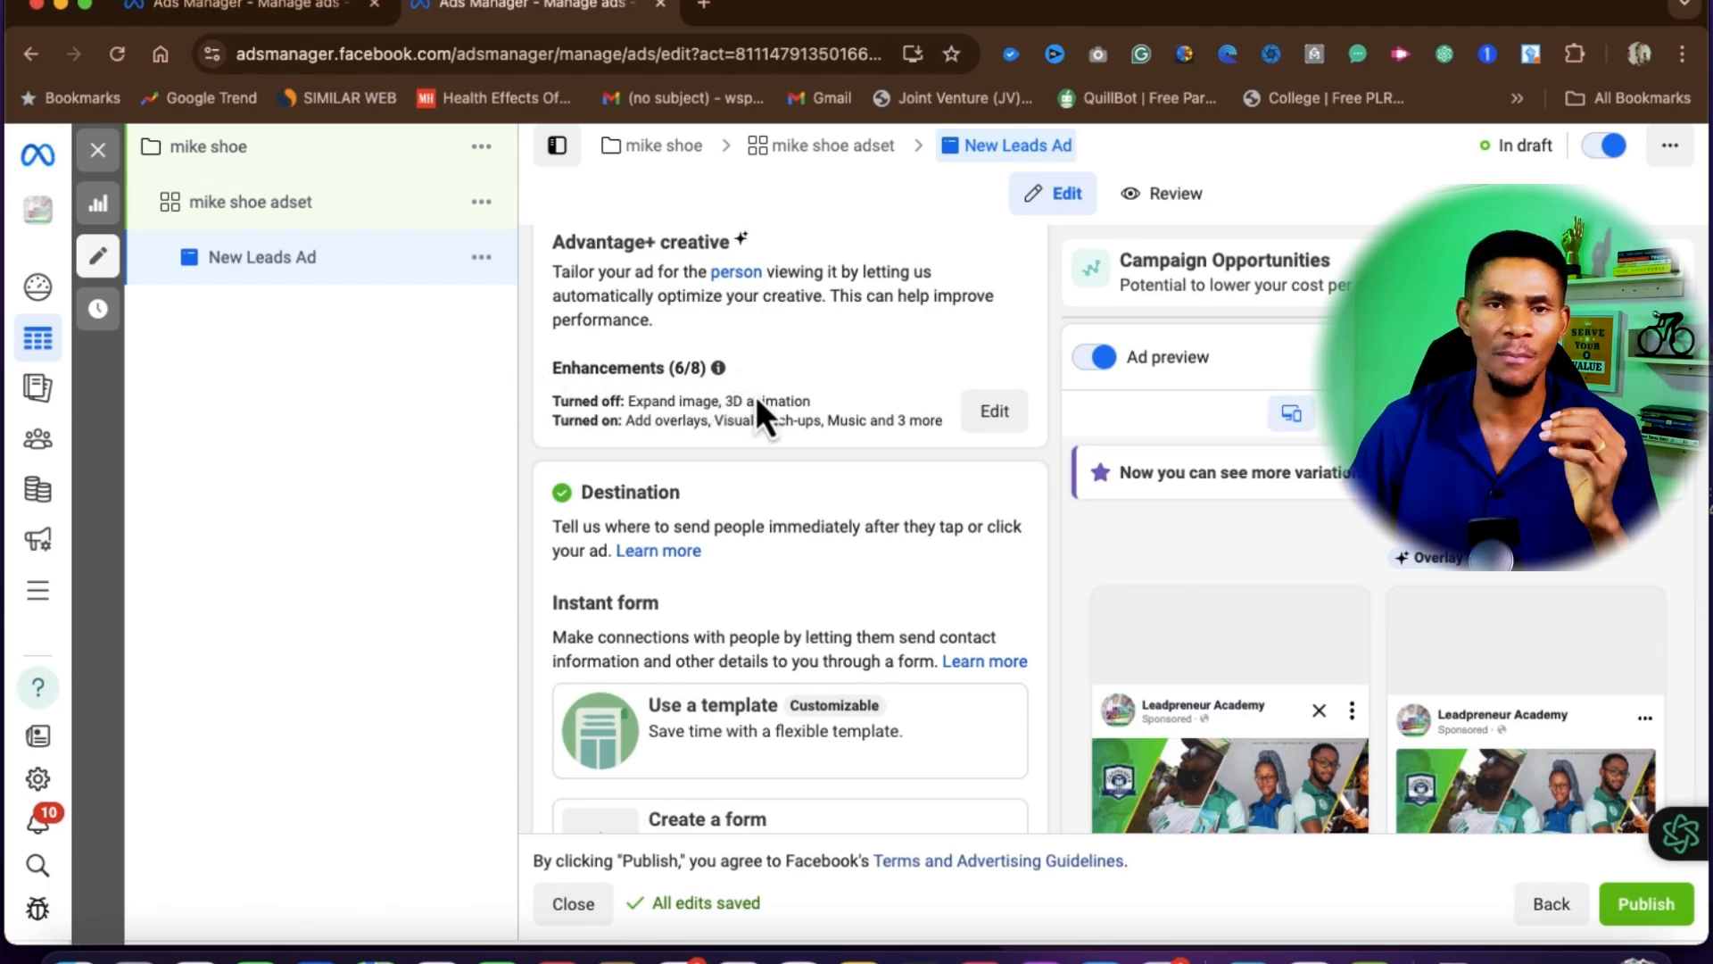
{"action": "left_click", "coordinate": [1001, 412]}
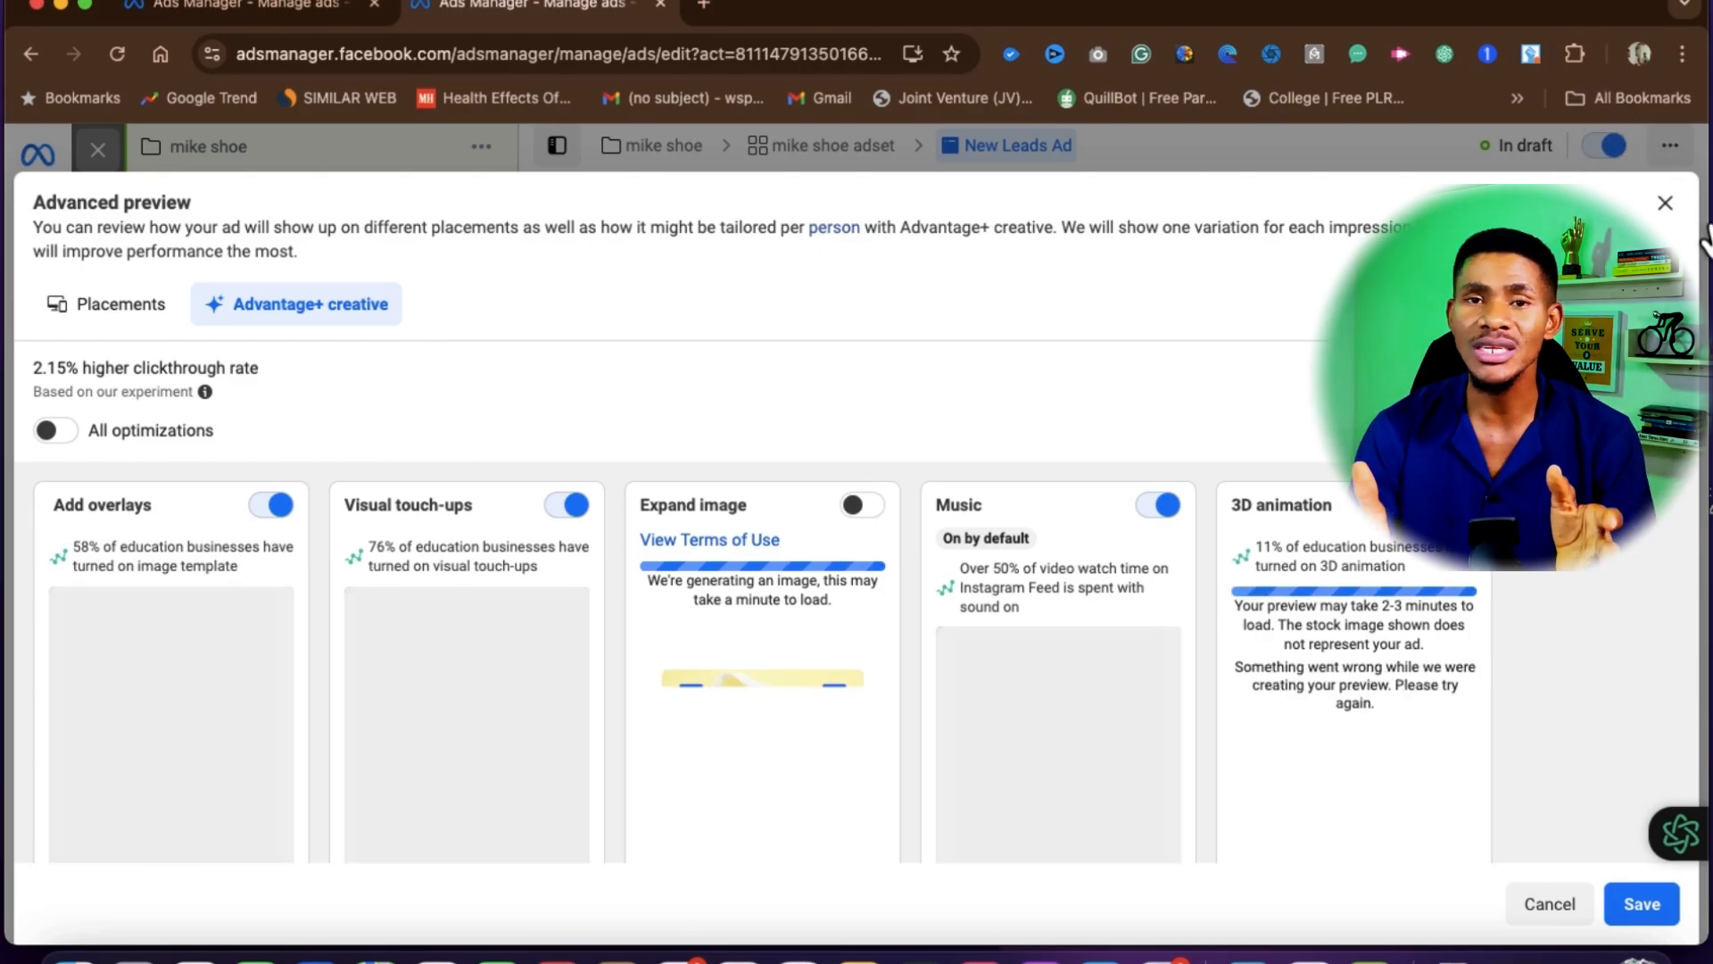
{"action": "left_click", "coordinate": [1665, 204]}
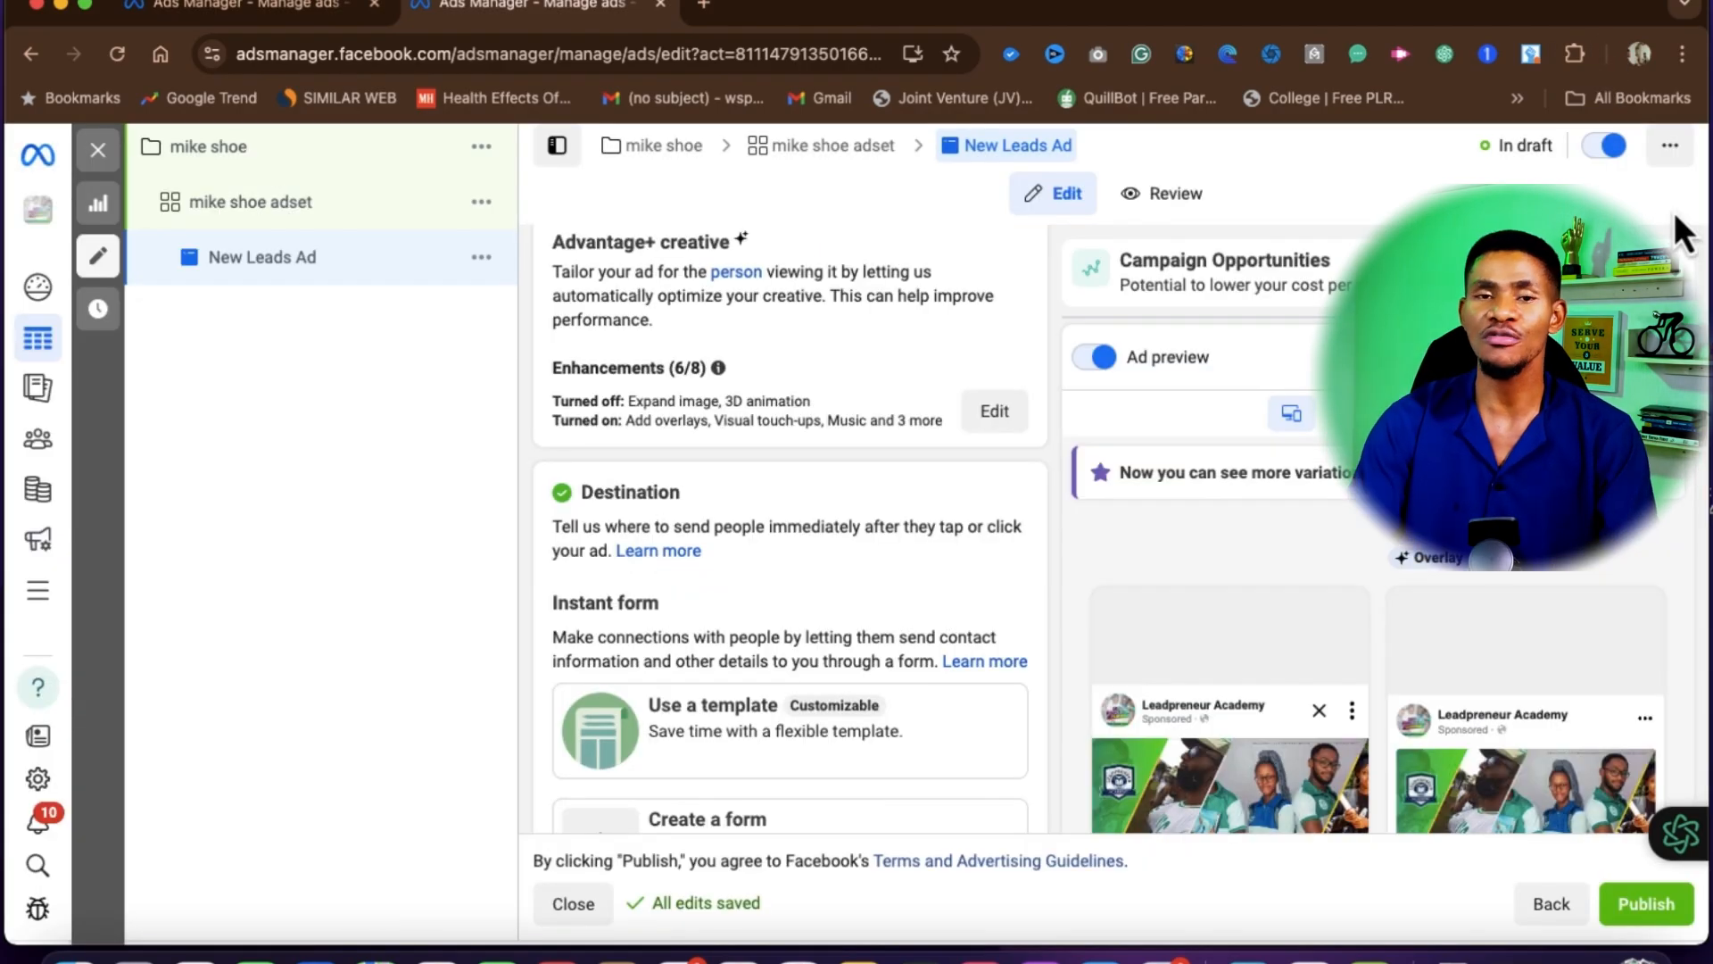
Step: Examine the ad's destination section, covering the instant form template, form creation, existing forms and lead delivery options
{"action": "scroll", "coordinate": [796, 586], "scroll_direction": "down", "scroll_amount": 10}
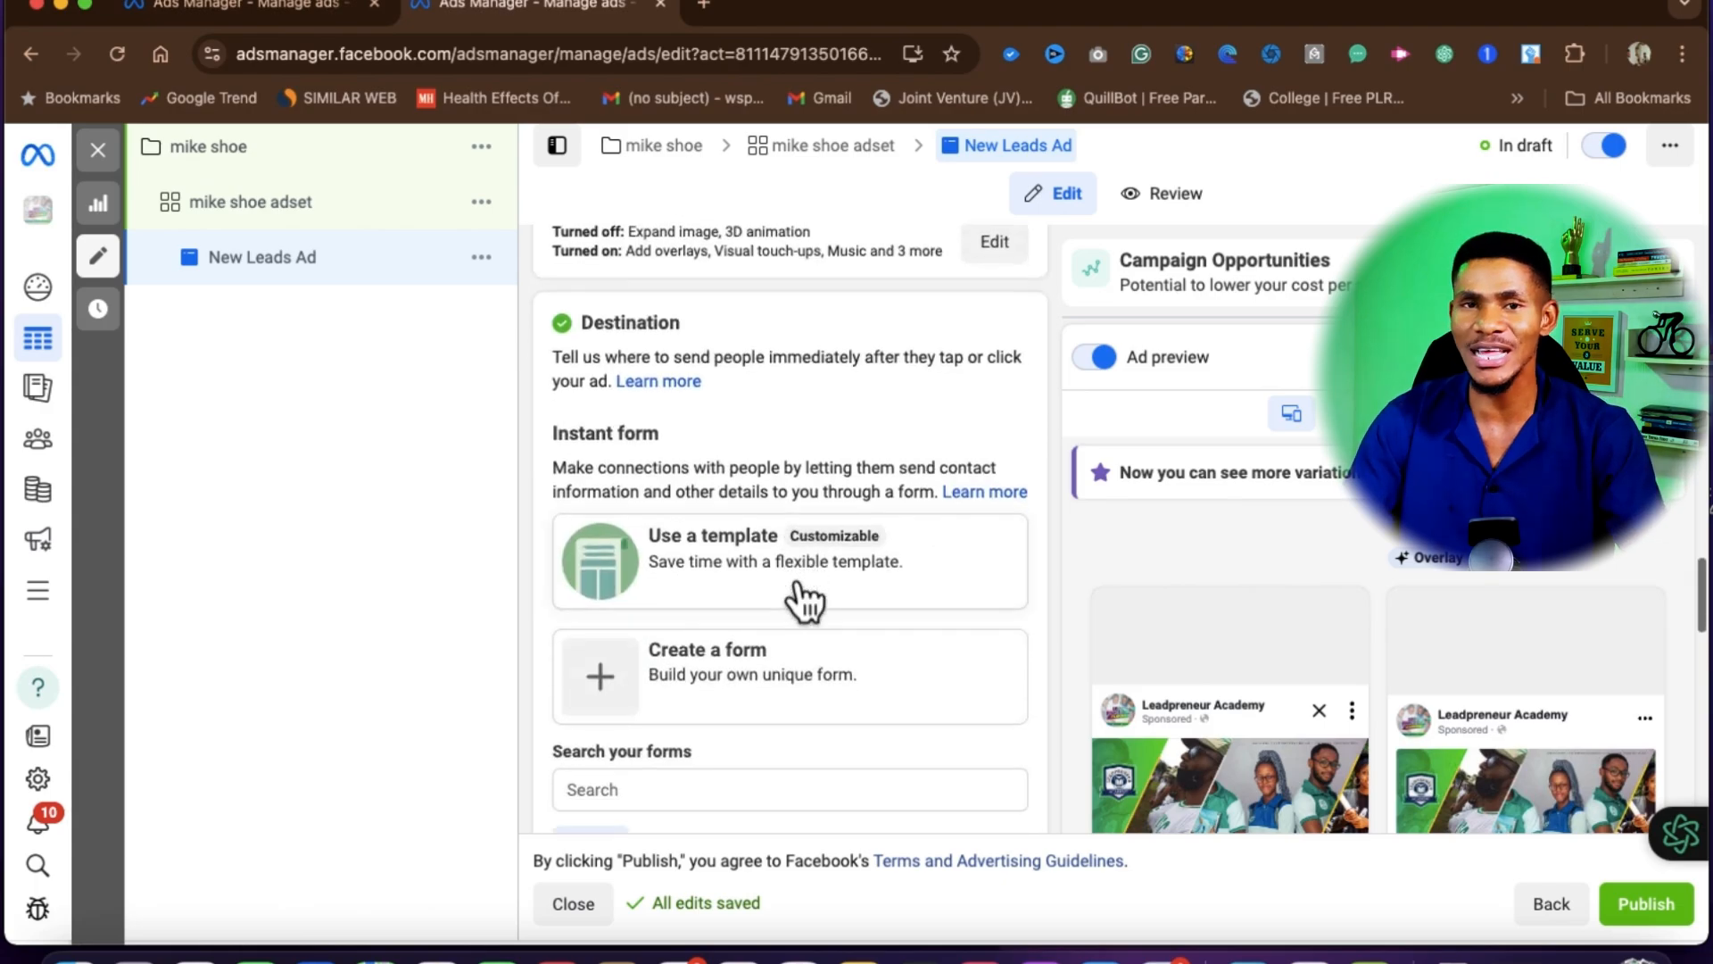
{"action": "scroll", "coordinate": [795, 584], "scroll_direction": "down", "scroll_amount": 1}
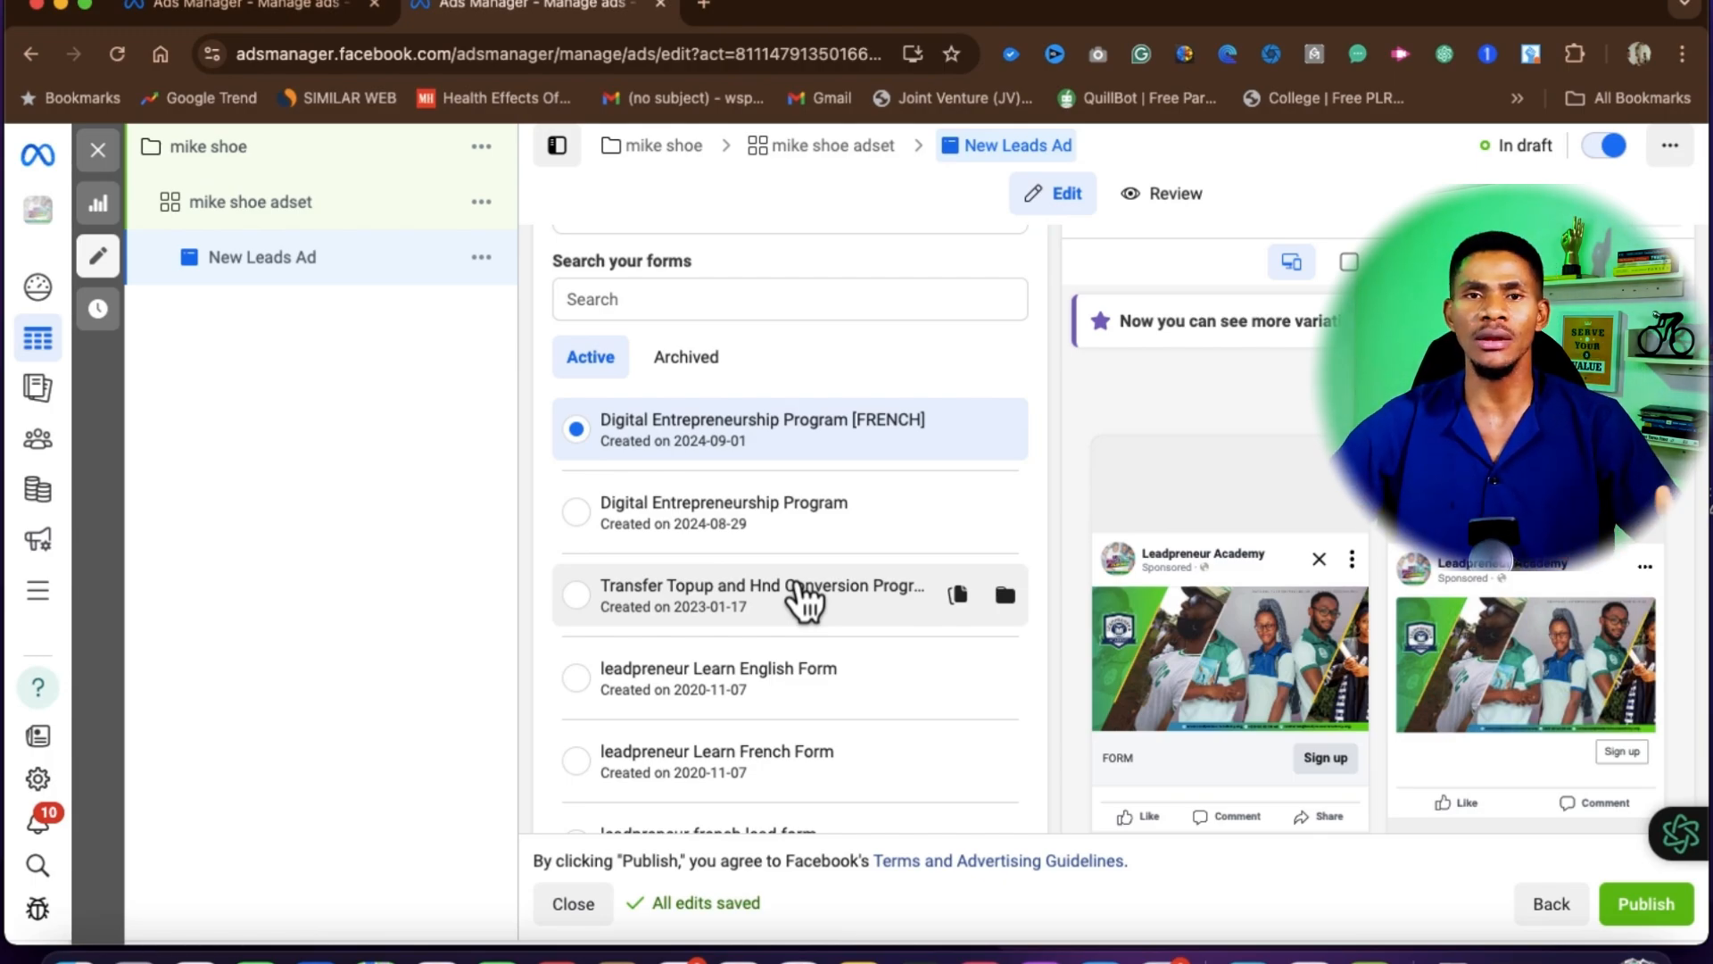
{"action": "scroll", "coordinate": [803, 598], "scroll_direction": "up", "scroll_amount": 1}
{"action": "scroll", "coordinate": [797, 585], "scroll_direction": "up", "scroll_amount": 1}
{"action": "scroll", "coordinate": [797, 586], "scroll_direction": "down", "scroll_amount": 1}
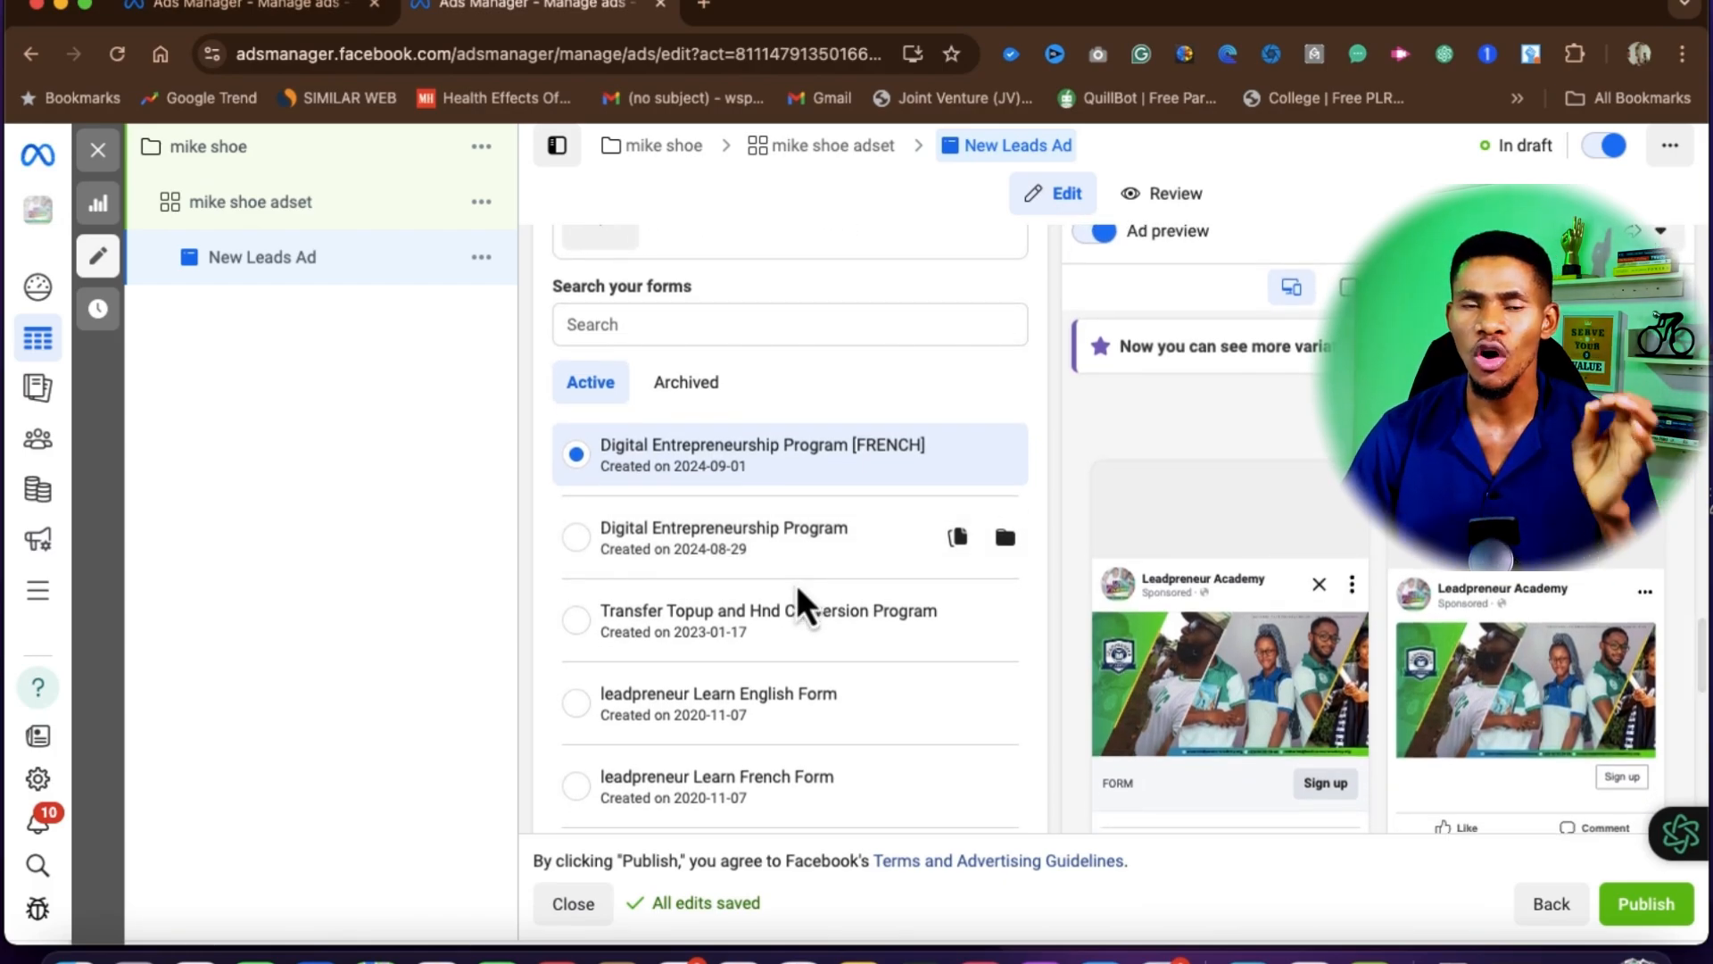
{"action": "scroll", "coordinate": [796, 585], "scroll_direction": "down", "scroll_amount": 5}
{"action": "scroll", "coordinate": [796, 585], "scroll_direction": "down", "scroll_amount": 10}
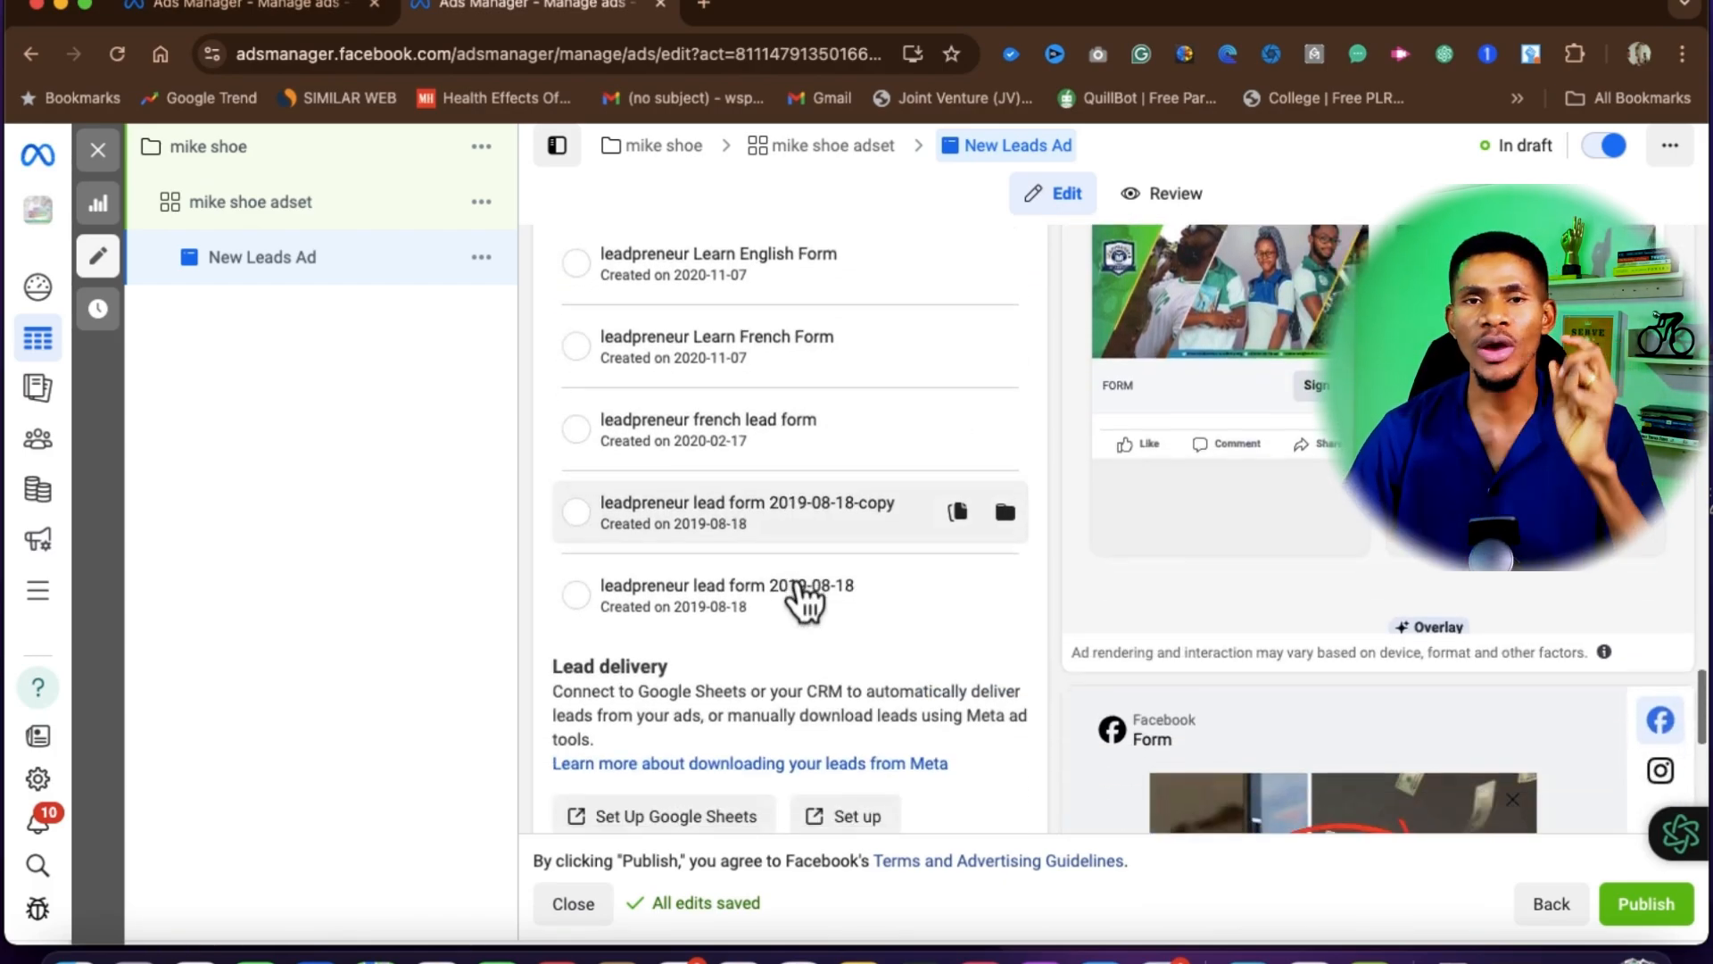
{"action": "scroll", "coordinate": [749, 431], "scroll_direction": "up", "scroll_amount": 15}
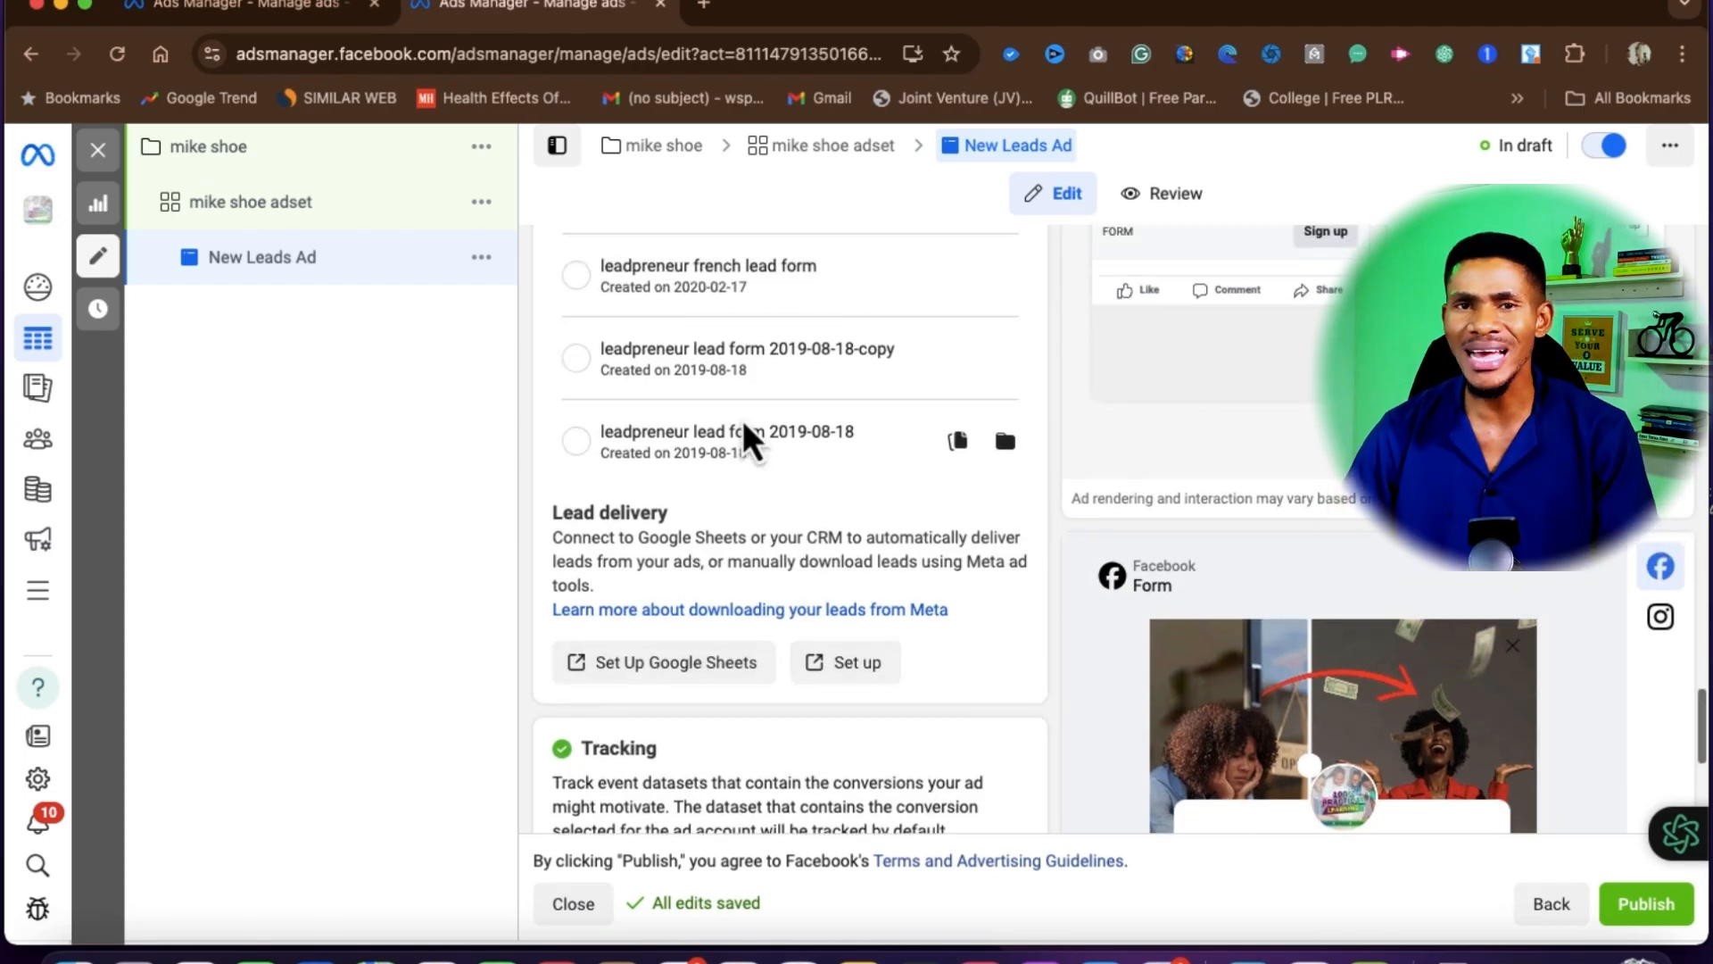
{"action": "left_click", "coordinate": [749, 433]}
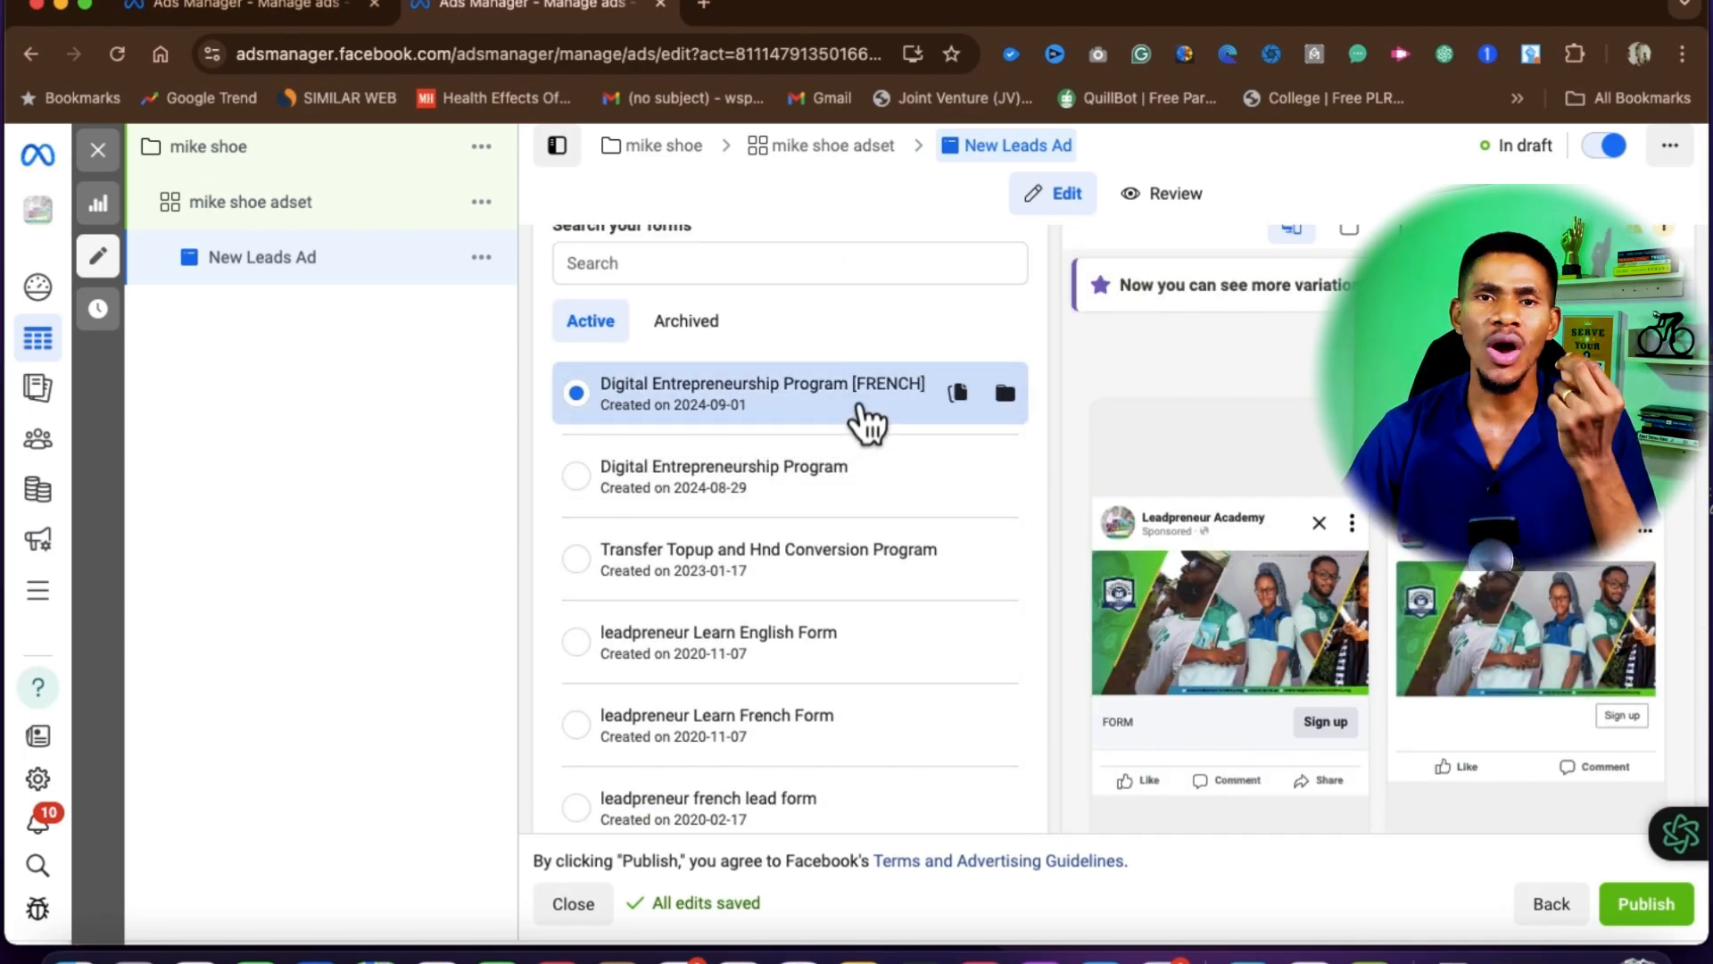
{"action": "scroll", "coordinate": [799, 421], "scroll_direction": "up", "scroll_amount": 5}
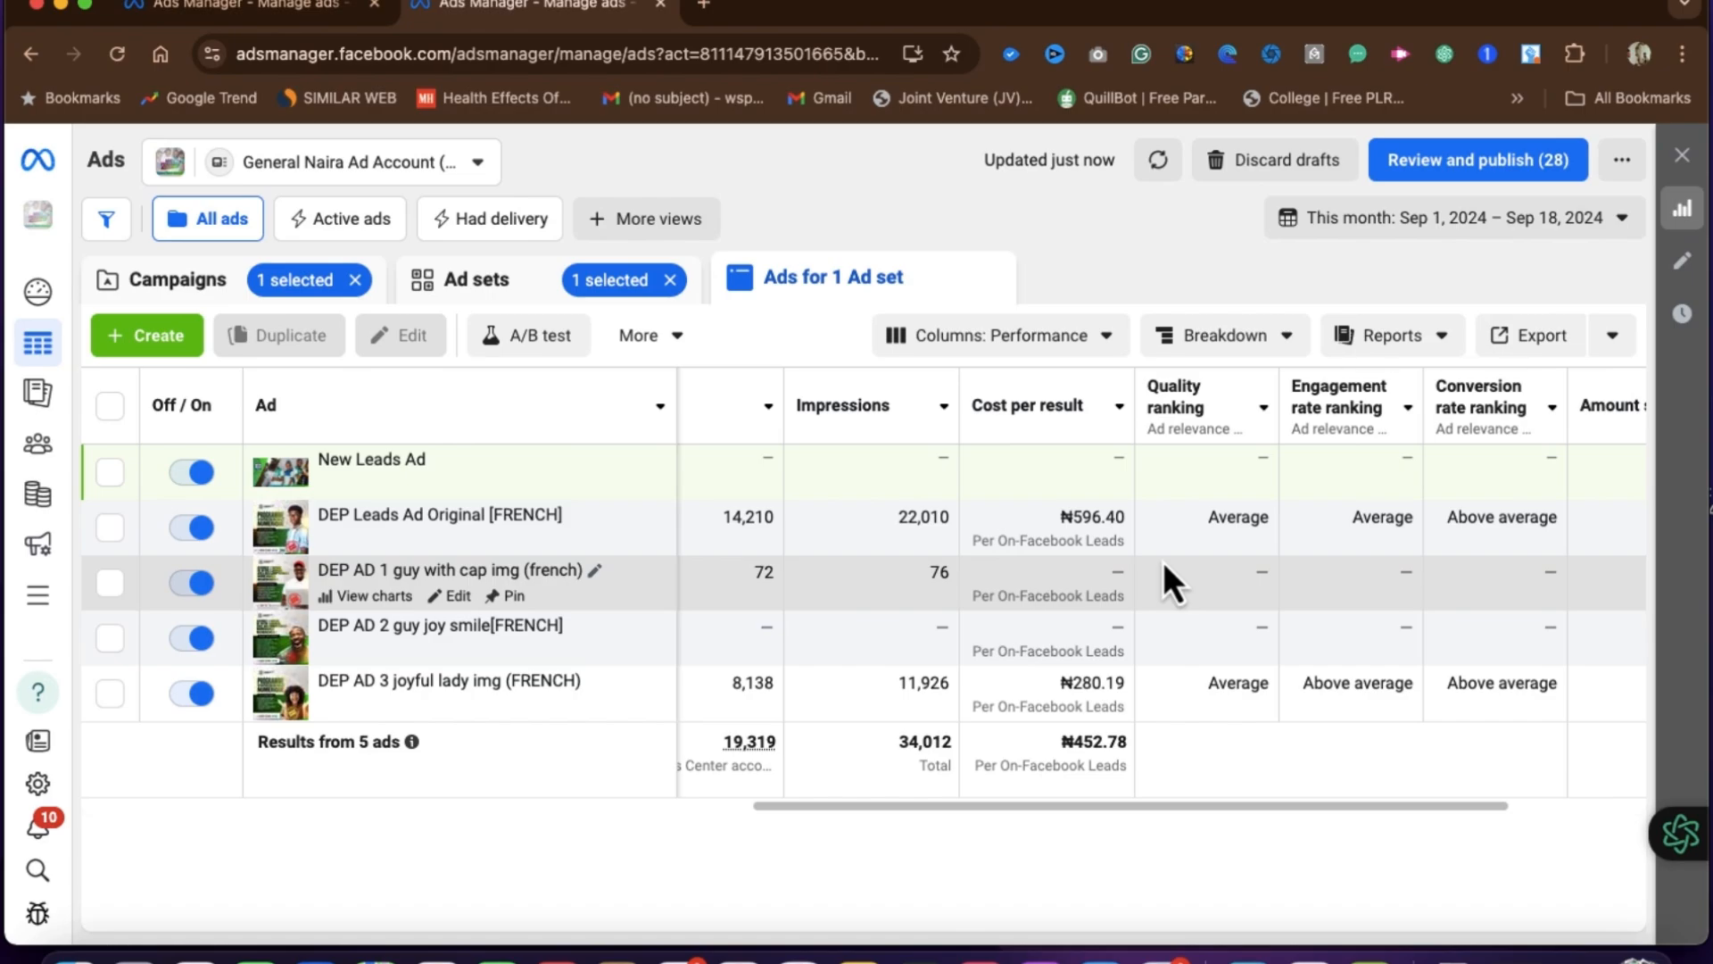
Step: Compare the ads' results, reach, impressions, cost per result, relevance rankings and amount spent, and read the Engagement rate ranking explanation
{"action": "scroll", "coordinate": [1164, 507], "scroll_direction": "left", "scroll_amount": 1}
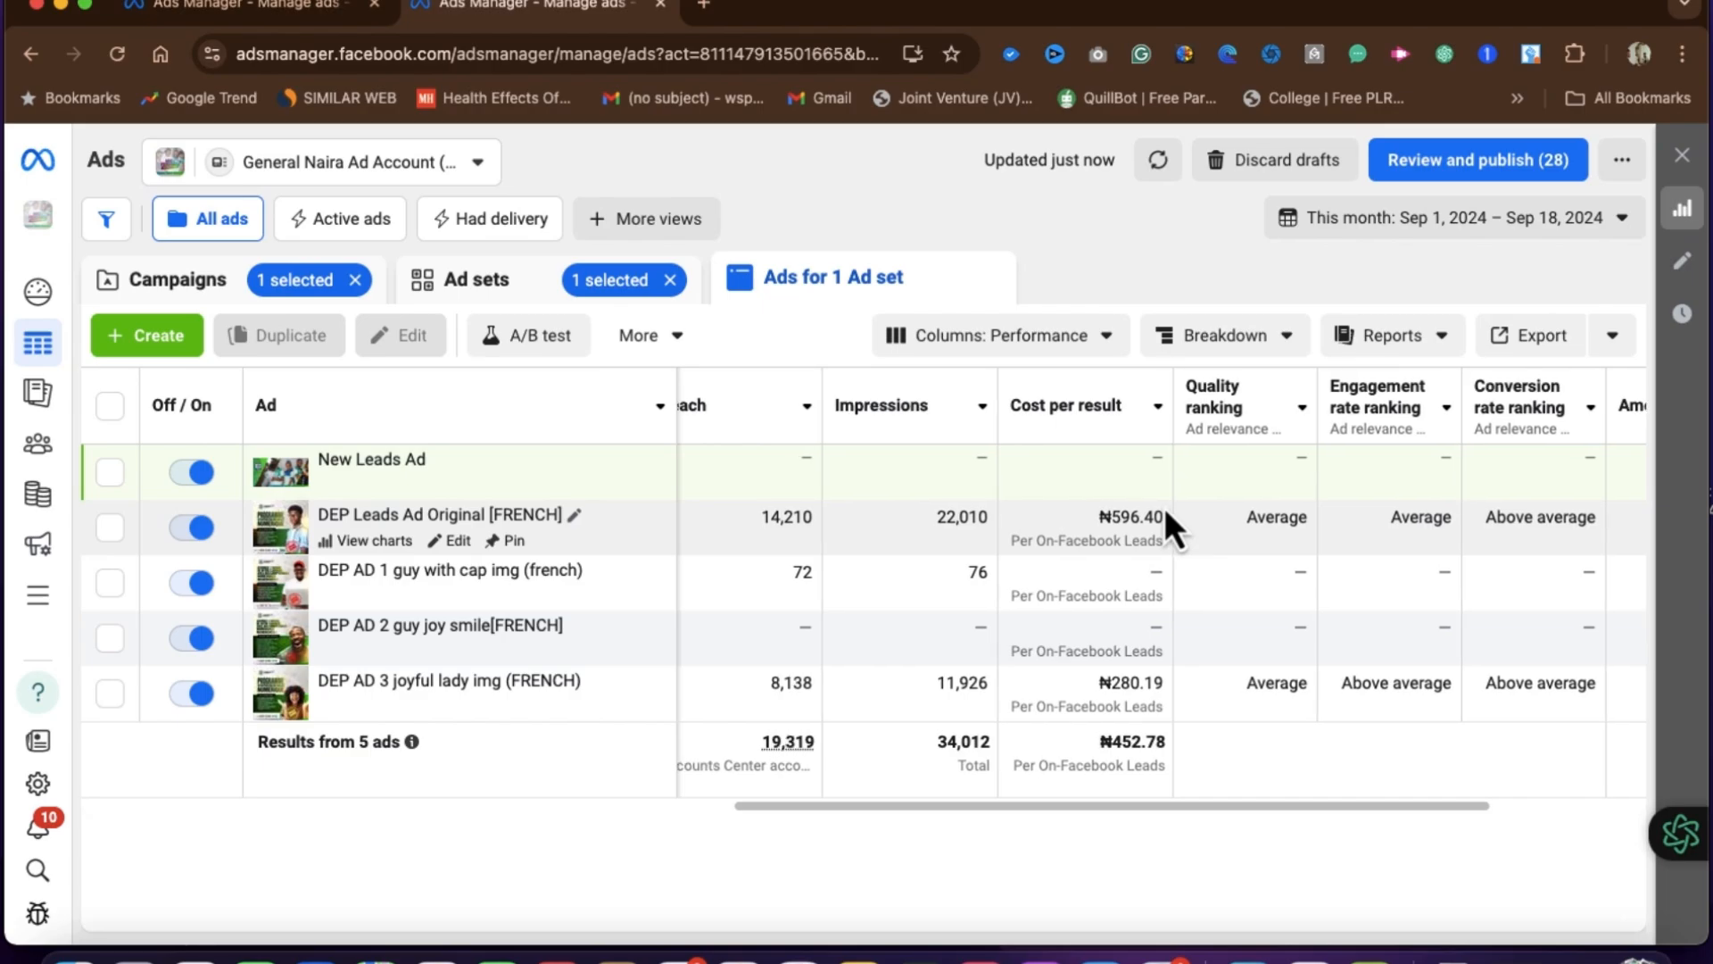
{"action": "scroll", "coordinate": [1165, 507], "scroll_direction": "left", "scroll_amount": 2}
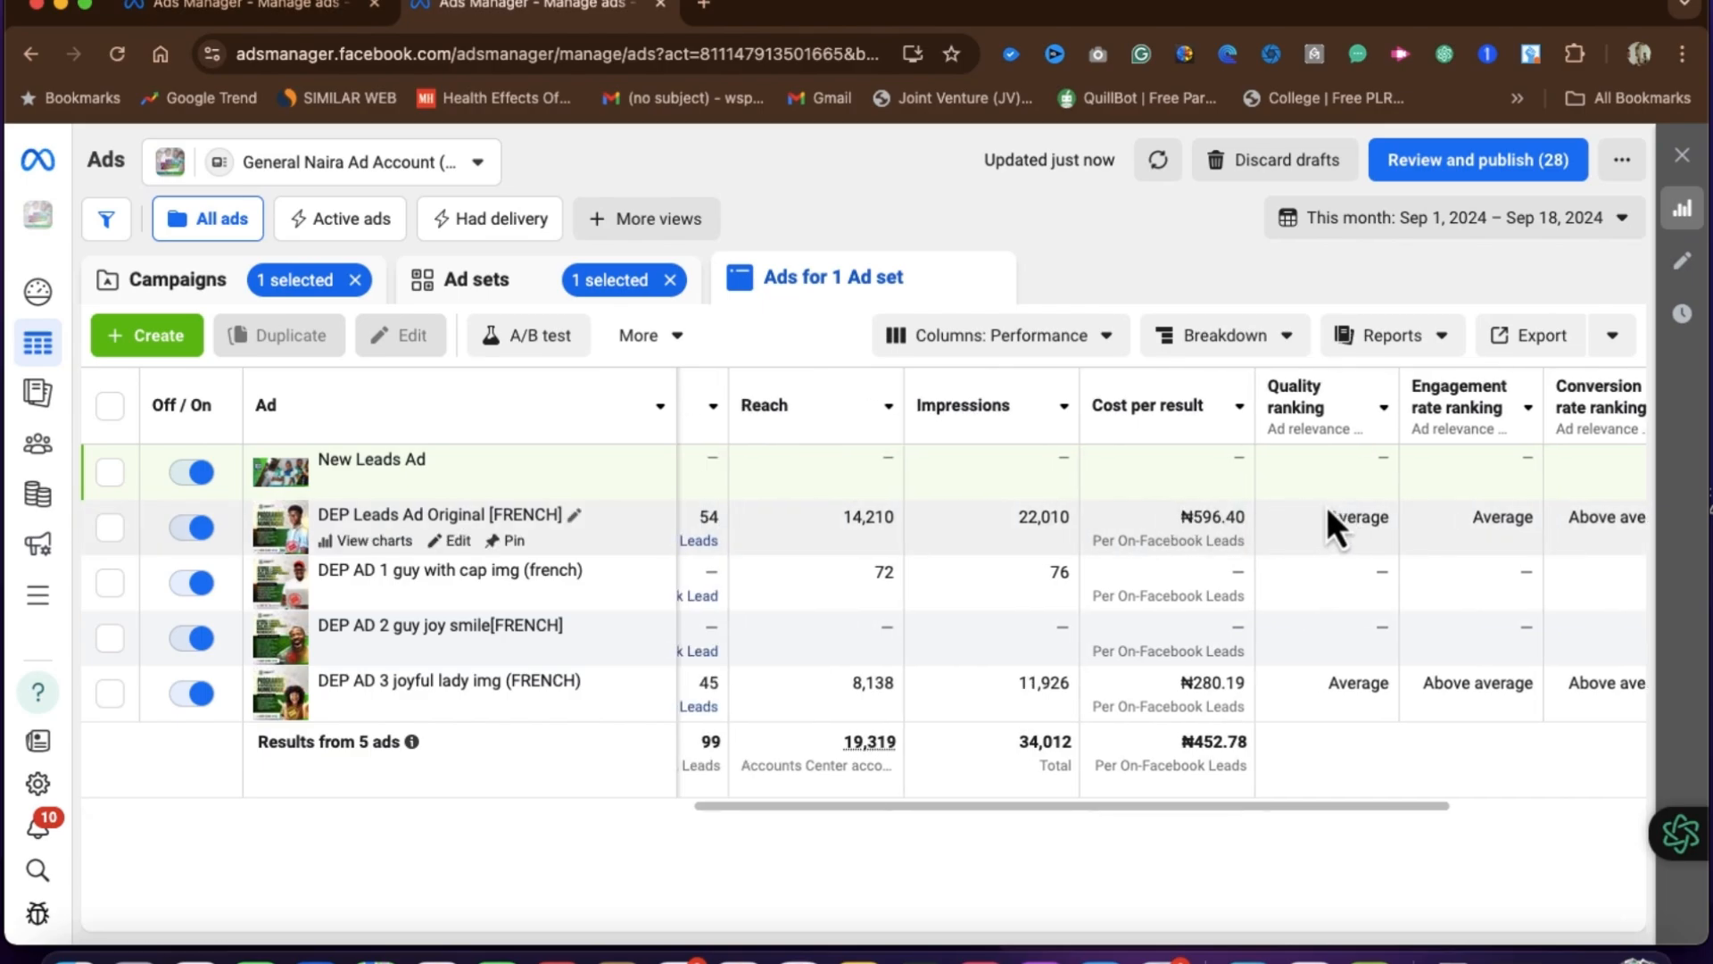
{"action": "scroll", "coordinate": [1144, 506], "scroll_direction": "right", "scroll_amount": 5}
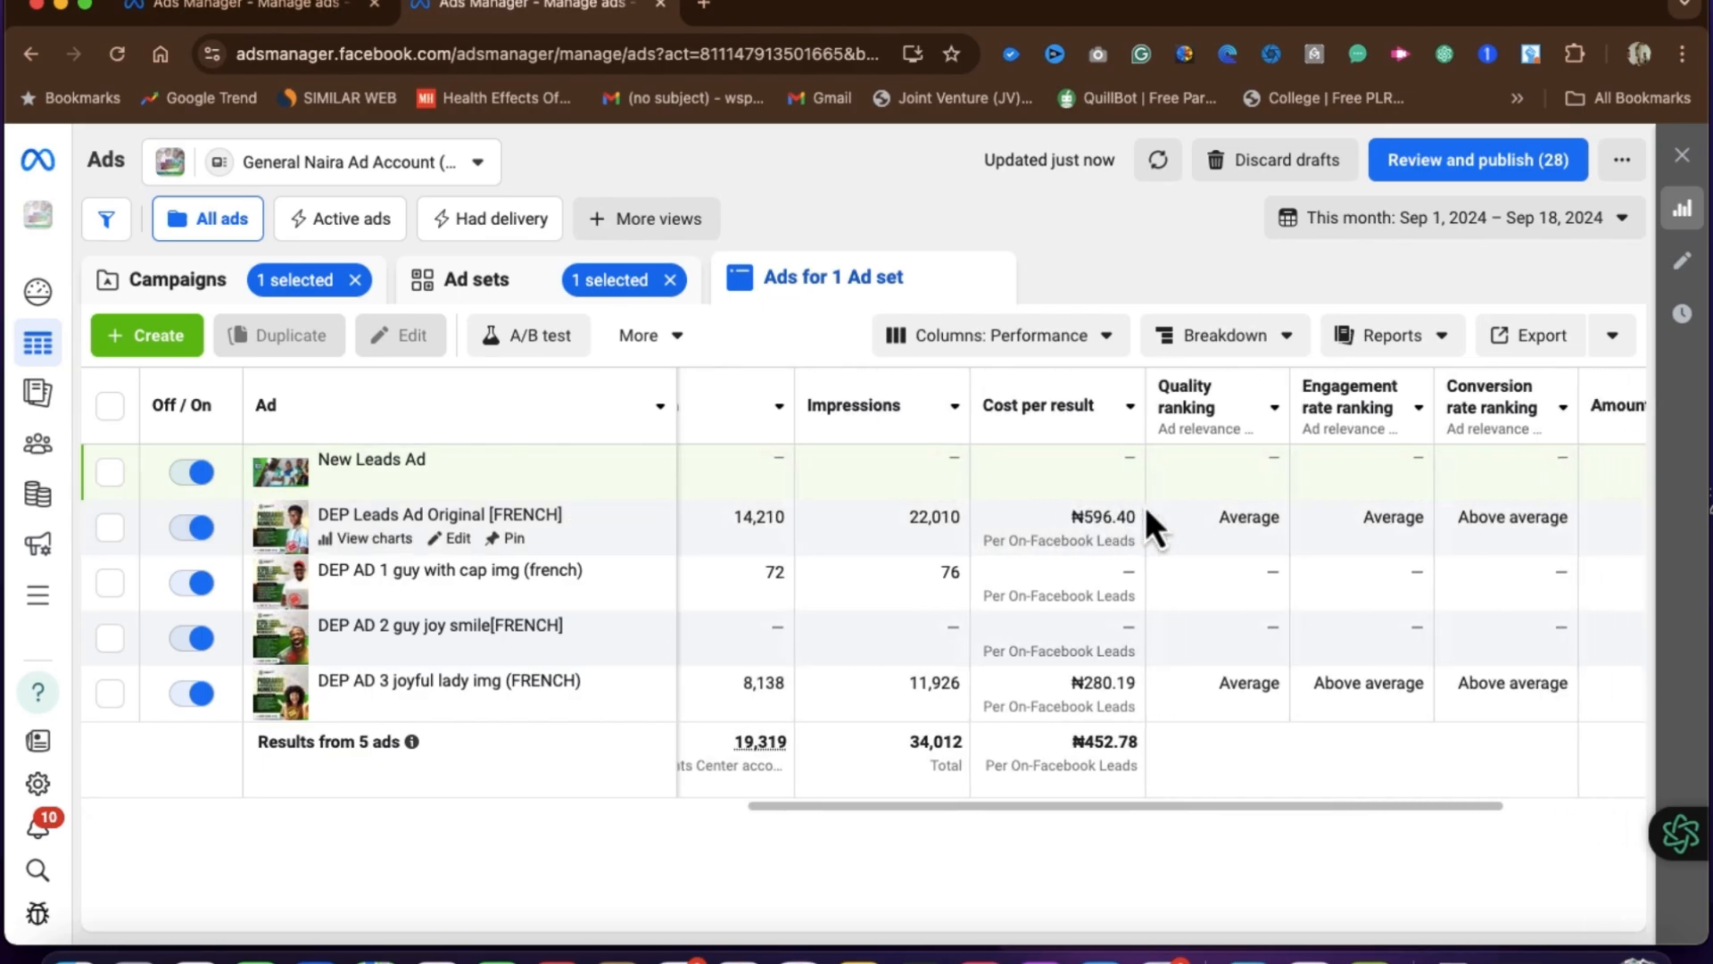
{"action": "scroll", "coordinate": [1276, 481], "scroll_direction": "right", "scroll_amount": 4}
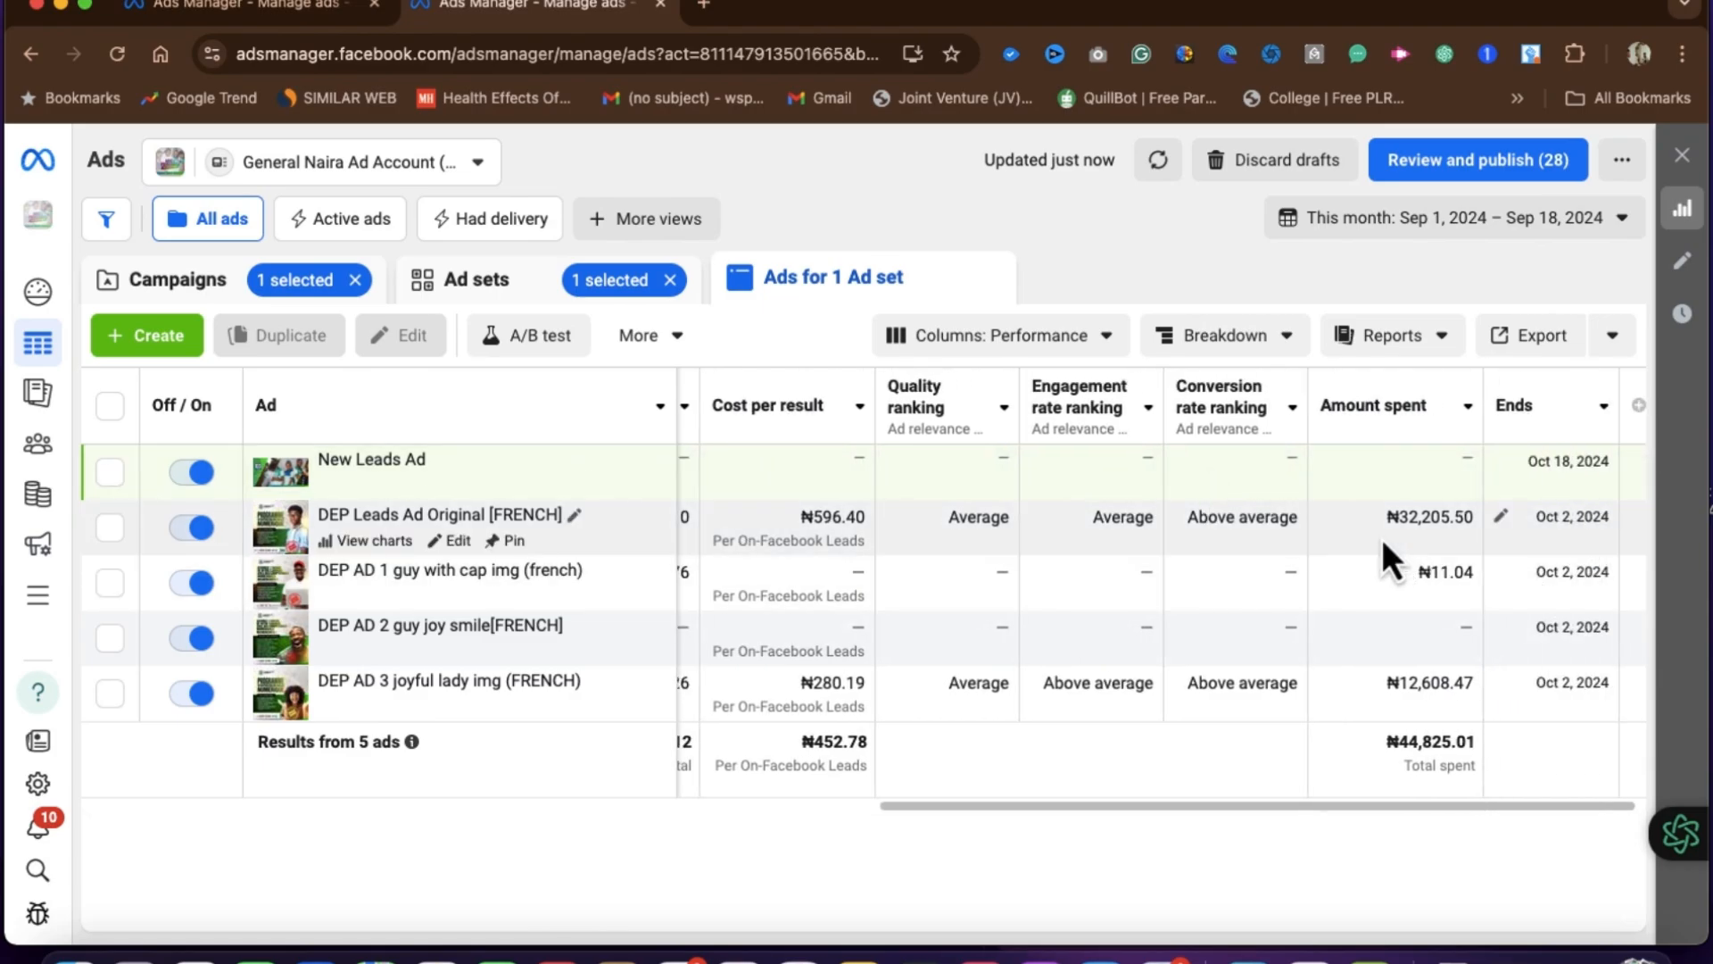
{"action": "scroll", "coordinate": [1373, 537], "scroll_direction": "right", "scroll_amount": 1}
{"action": "scroll", "coordinate": [1373, 537], "scroll_direction": "left", "scroll_amount": 15}
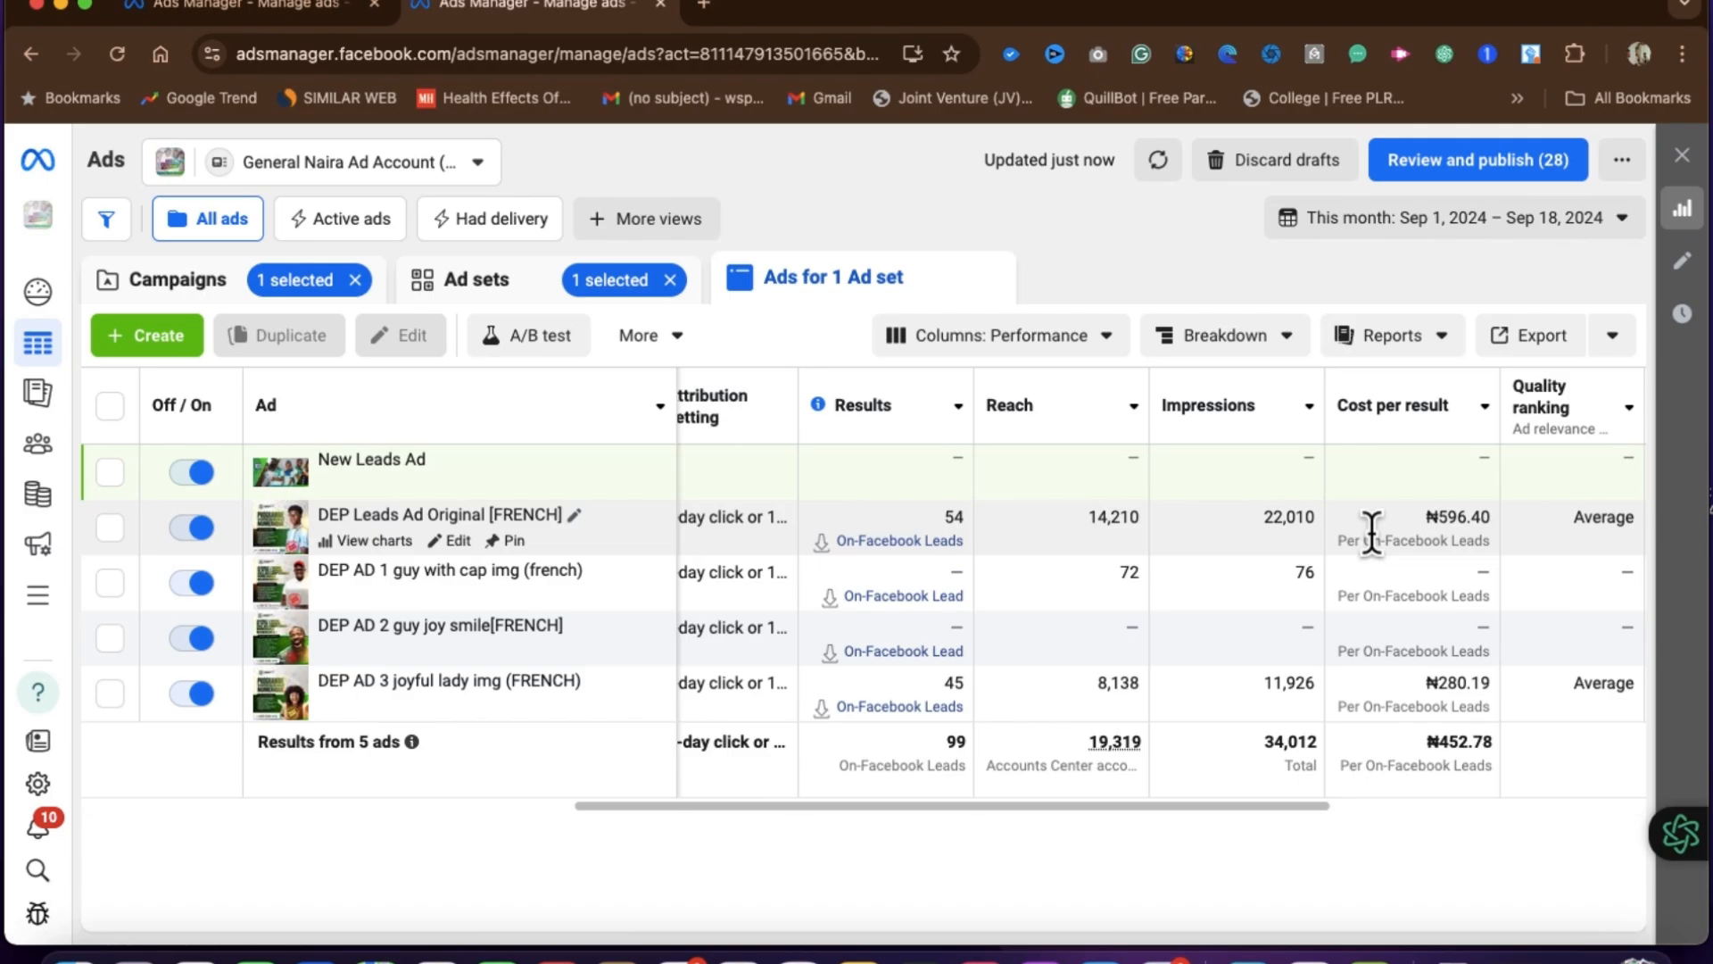
{"action": "scroll", "coordinate": [1373, 538], "scroll_direction": "left", "scroll_amount": 10}
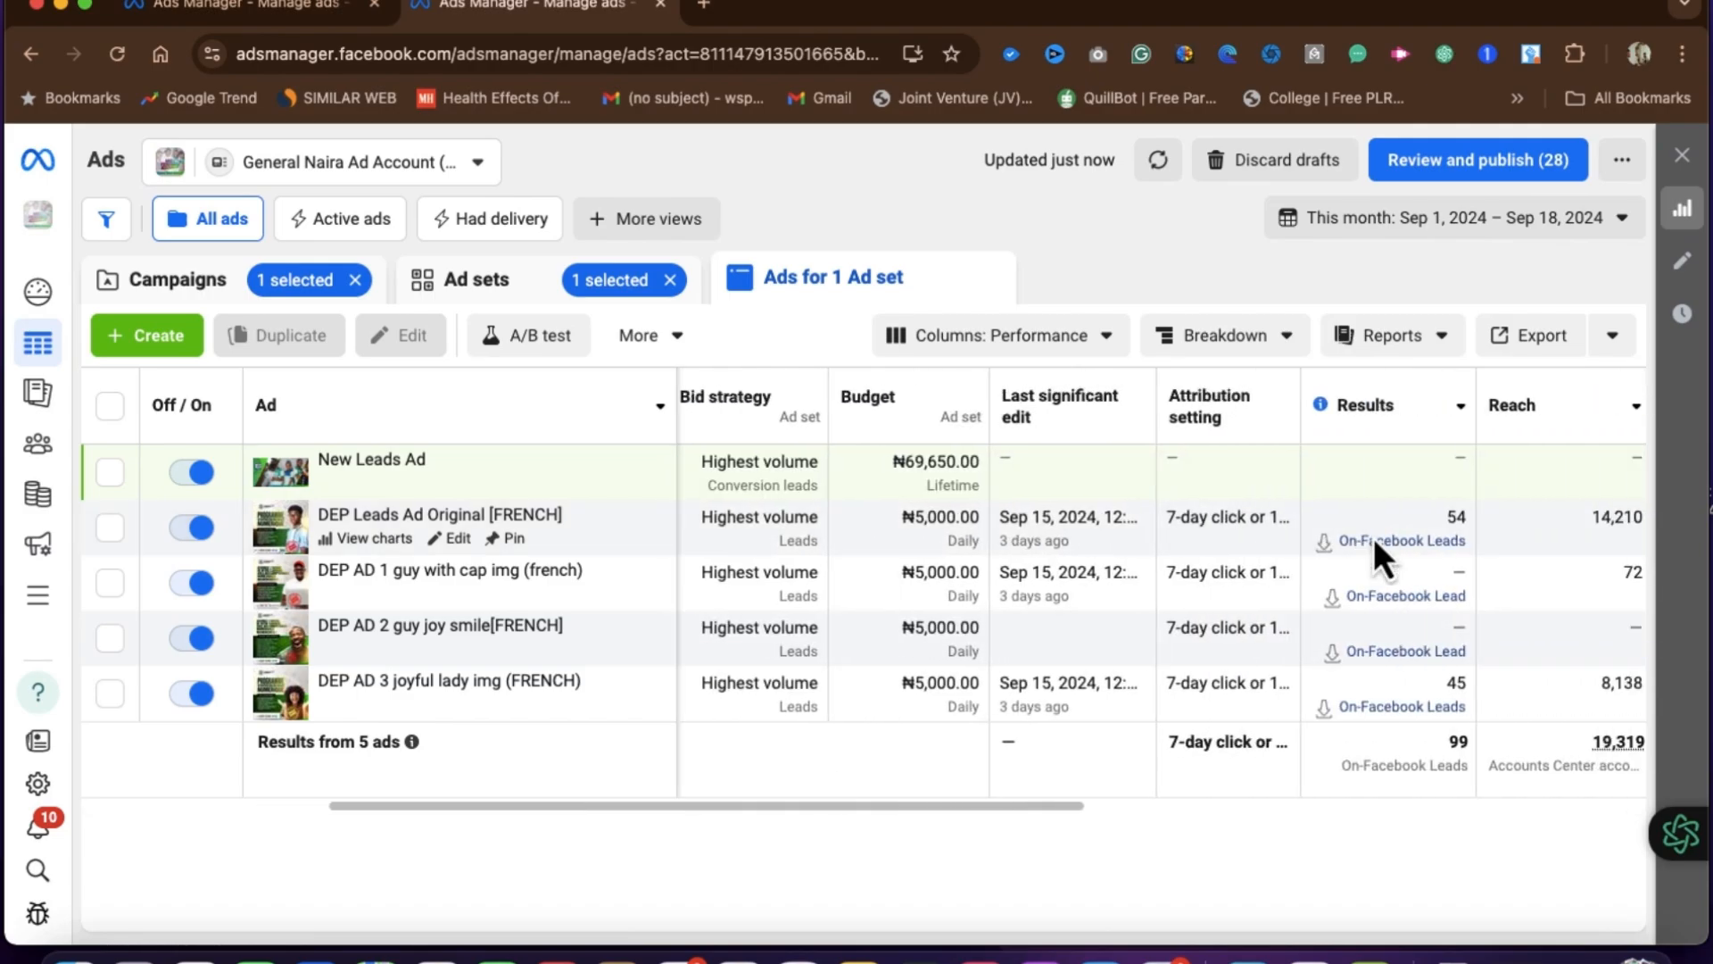
{"action": "scroll", "coordinate": [1373, 538], "scroll_direction": "right", "scroll_amount": 15}
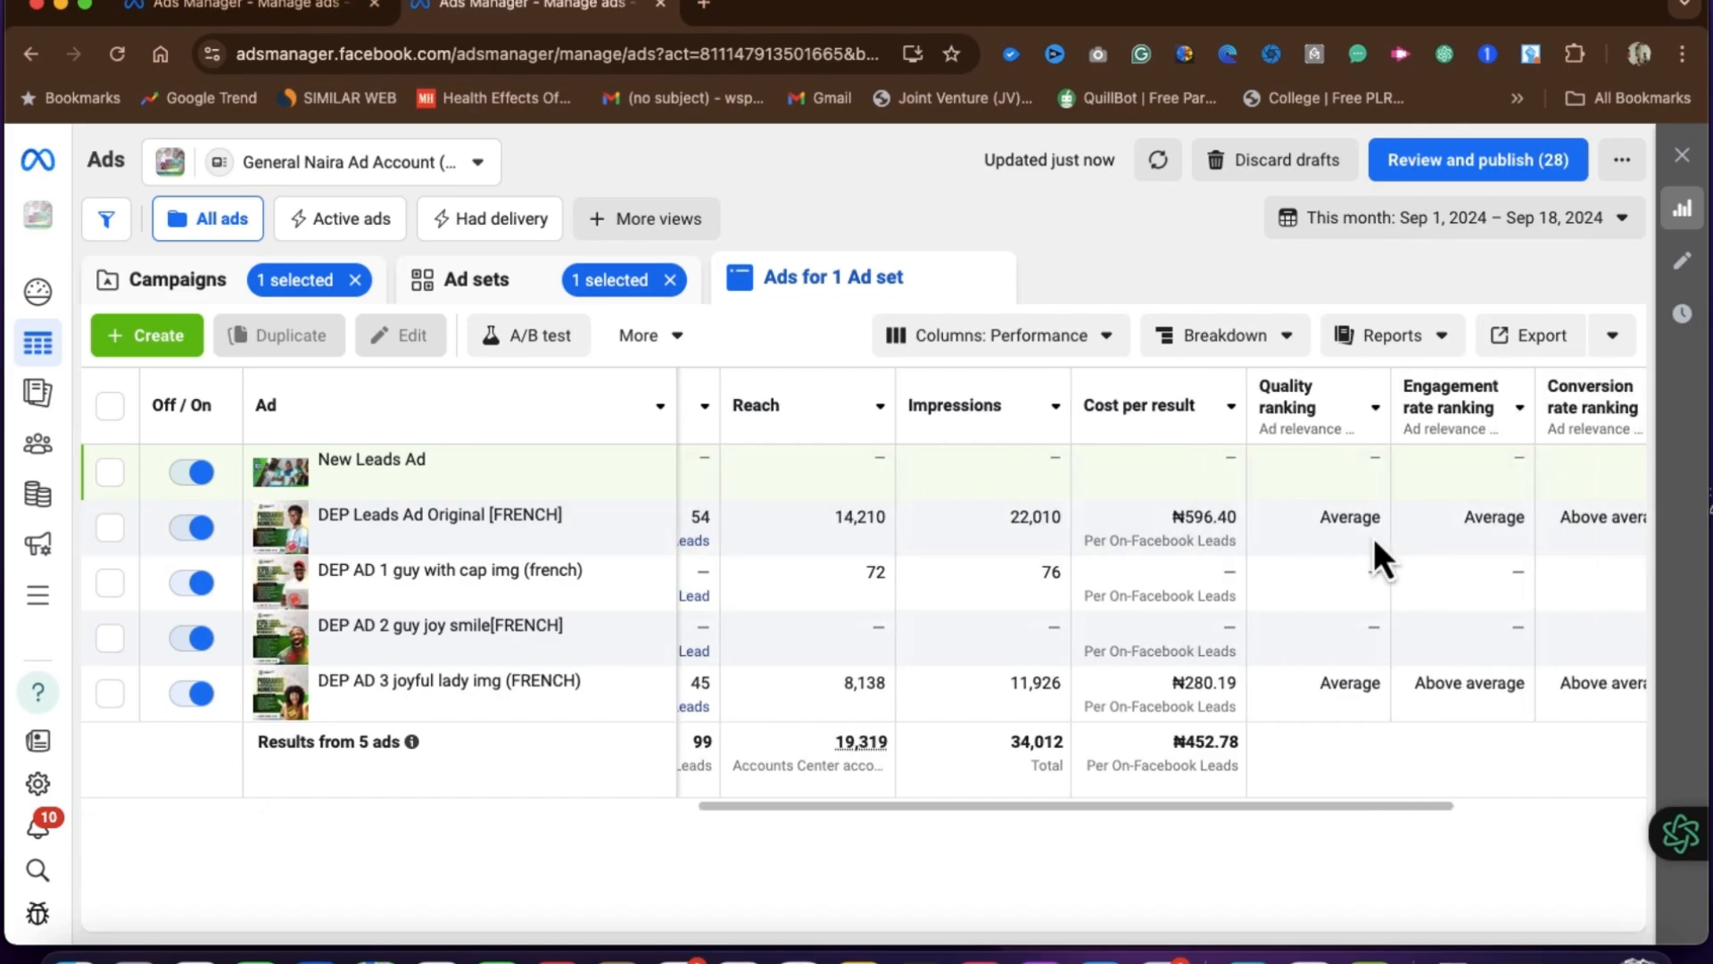
{"action": "scroll", "coordinate": [1373, 537], "scroll_direction": "left", "scroll_amount": 3}
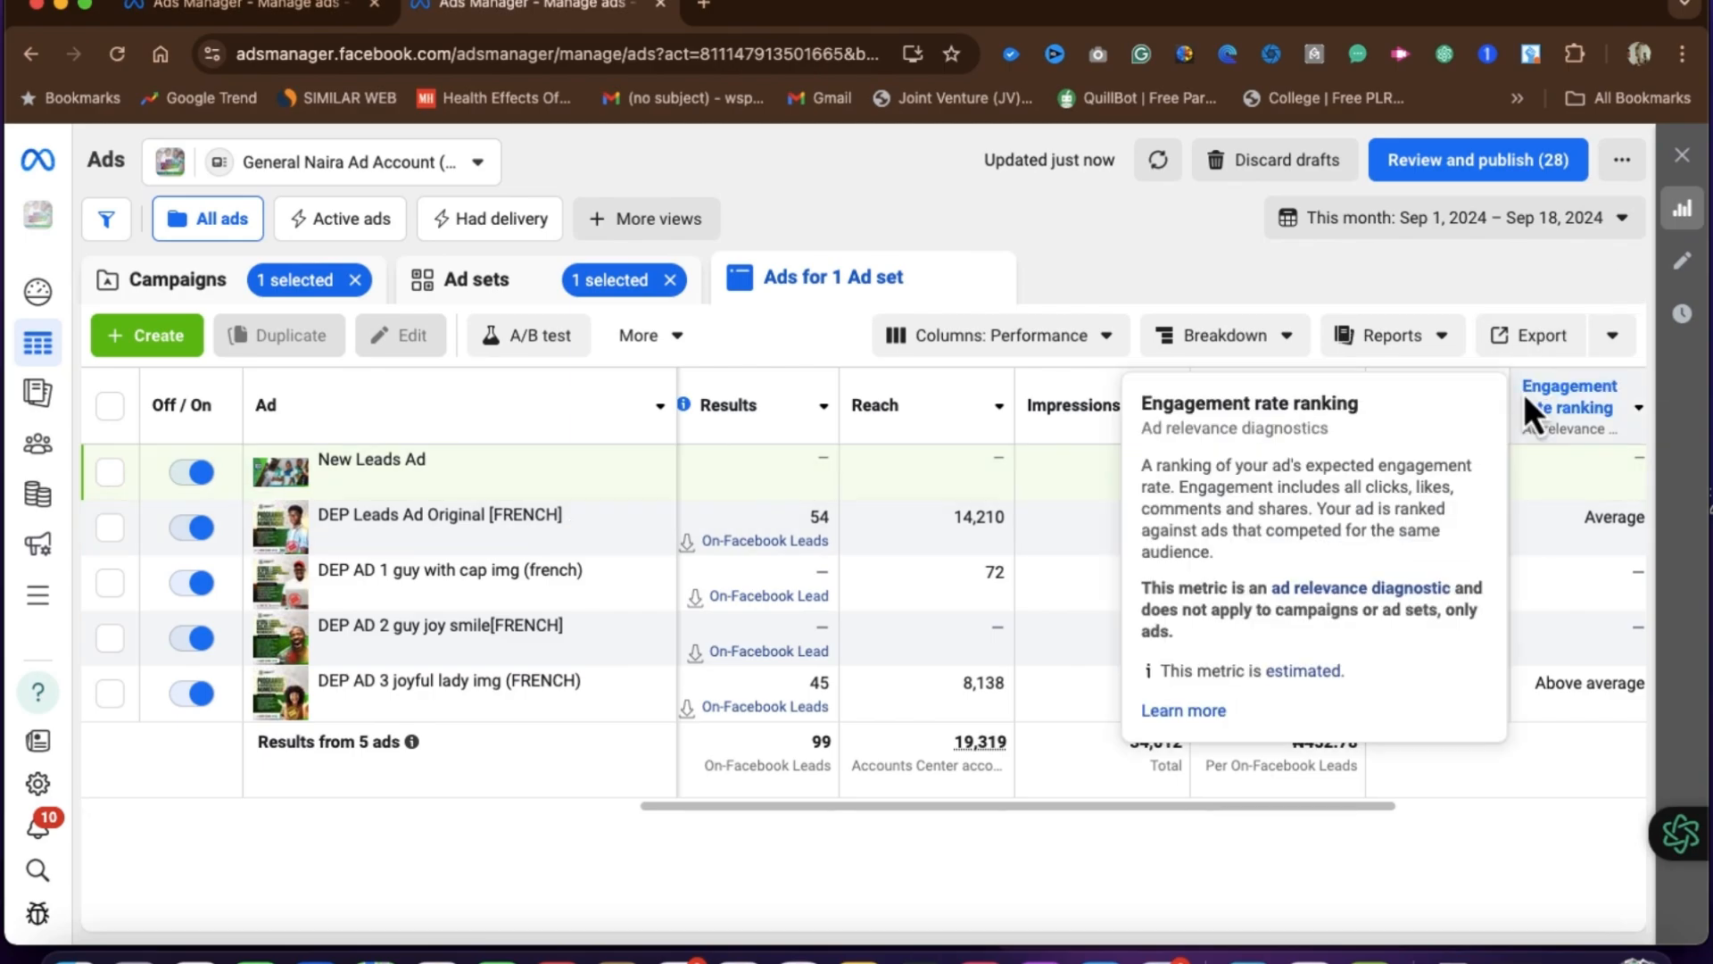
{"action": "mouse_move", "coordinate": [1236, 412]}
Step: Open the Ads Reporting options for the listed ads
{"action": "scroll", "coordinate": [1331, 593], "scroll_direction": "right", "scroll_amount": 10}
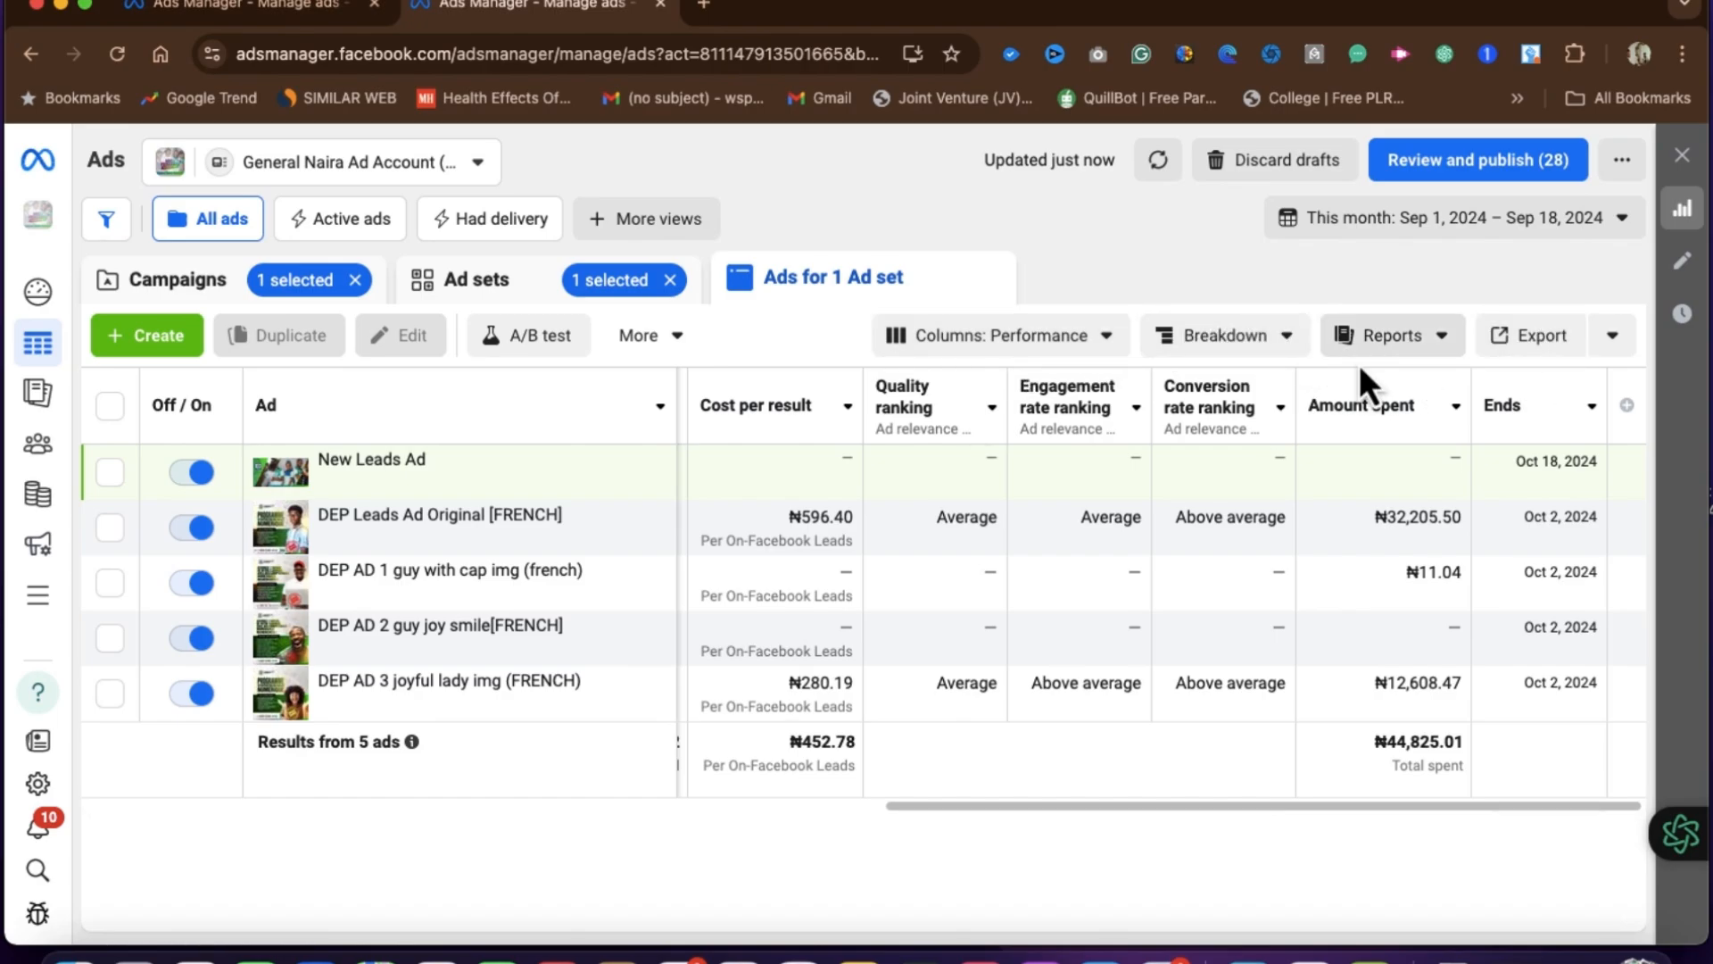
{"action": "left_click", "coordinate": [1450, 349]}
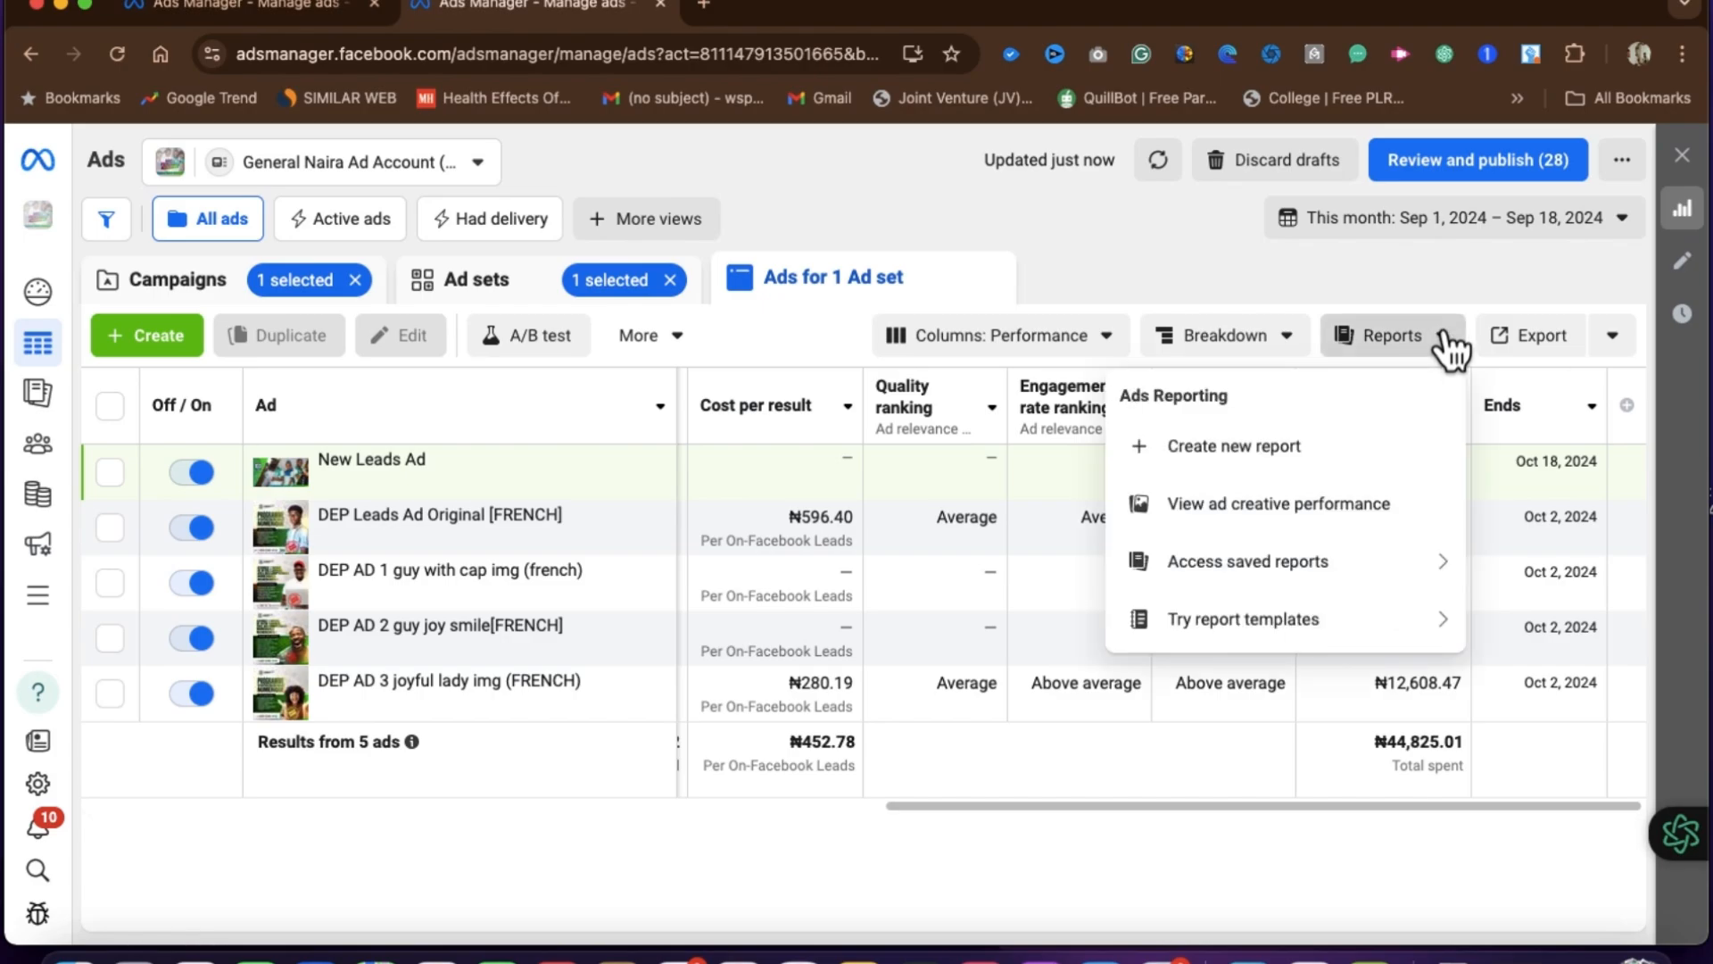